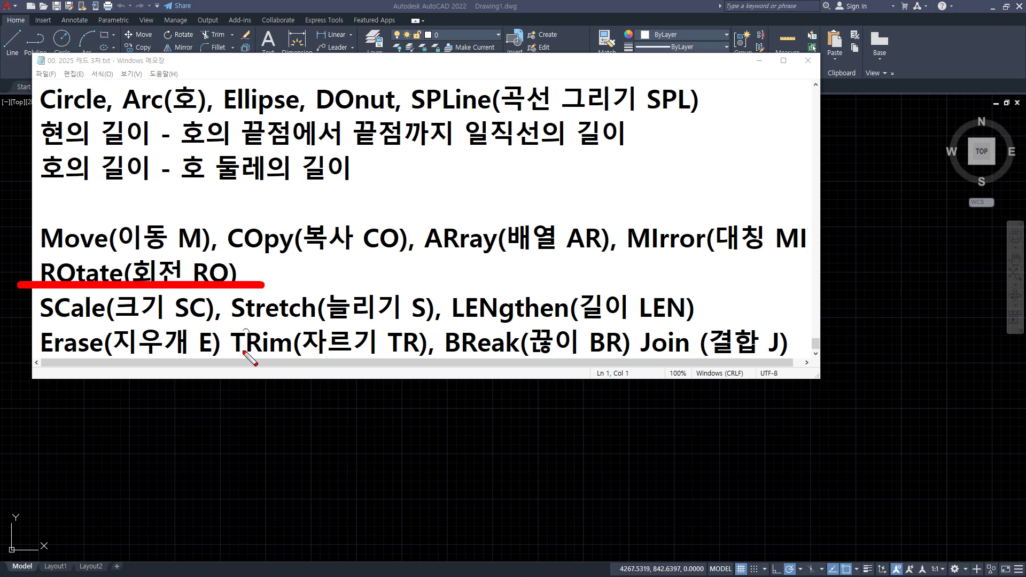
# Draw a single sloping line rising to the right in the empty drawing area
pyautogui.press('Escape')
pyautogui.click(252, 408)
pyautogui.write('z')
pyautogui.press('Return')
pyautogui.write('a')
pyautogui.press('Return')
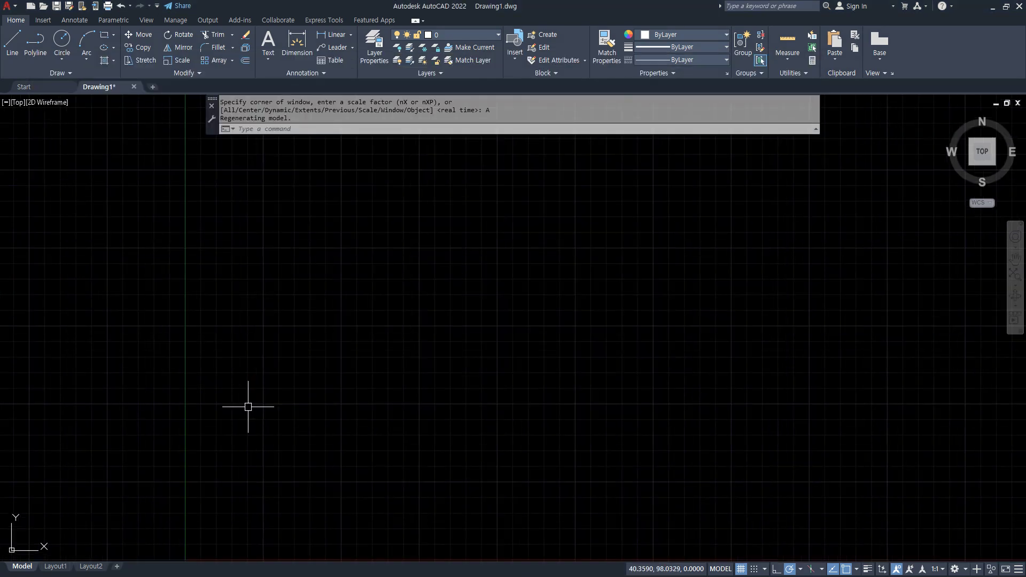
pyautogui.write('l')
pyautogui.press('Return')
pyautogui.click(315, 428)
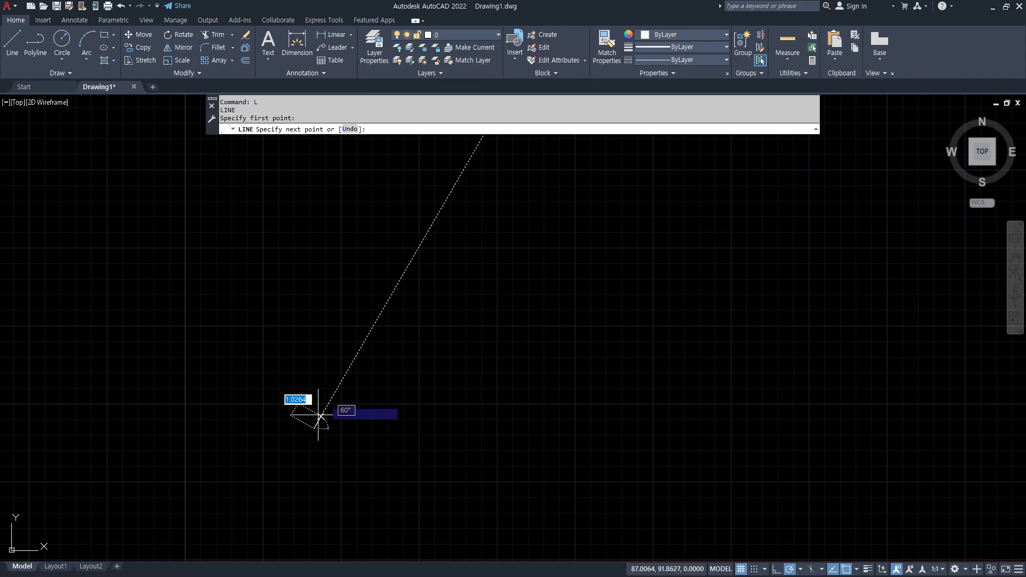
pyautogui.click(409, 350)
pyautogui.press('Return')
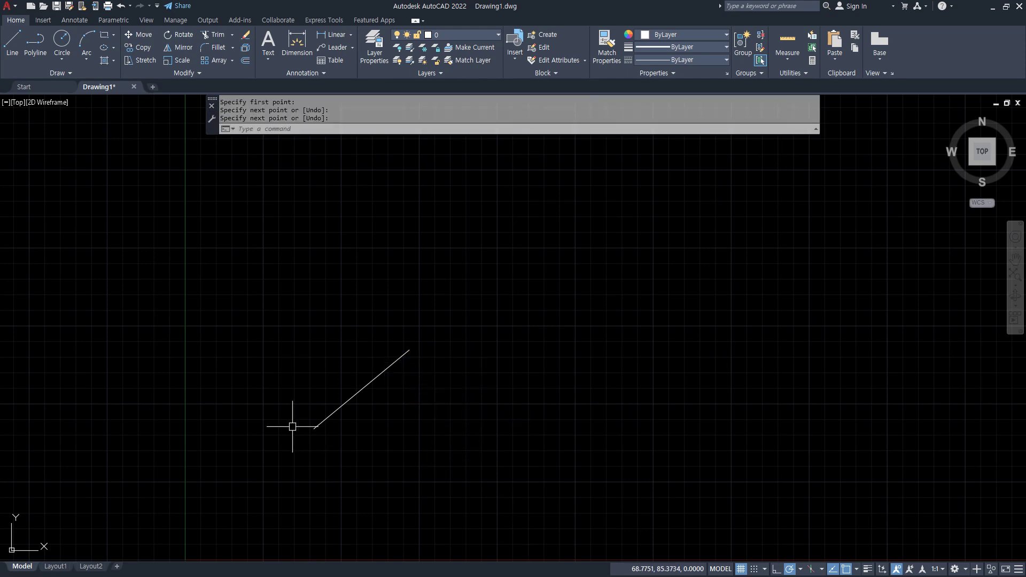
# Turn on lineweight display for the drawing
pyautogui.scroll(2, 374, 394)
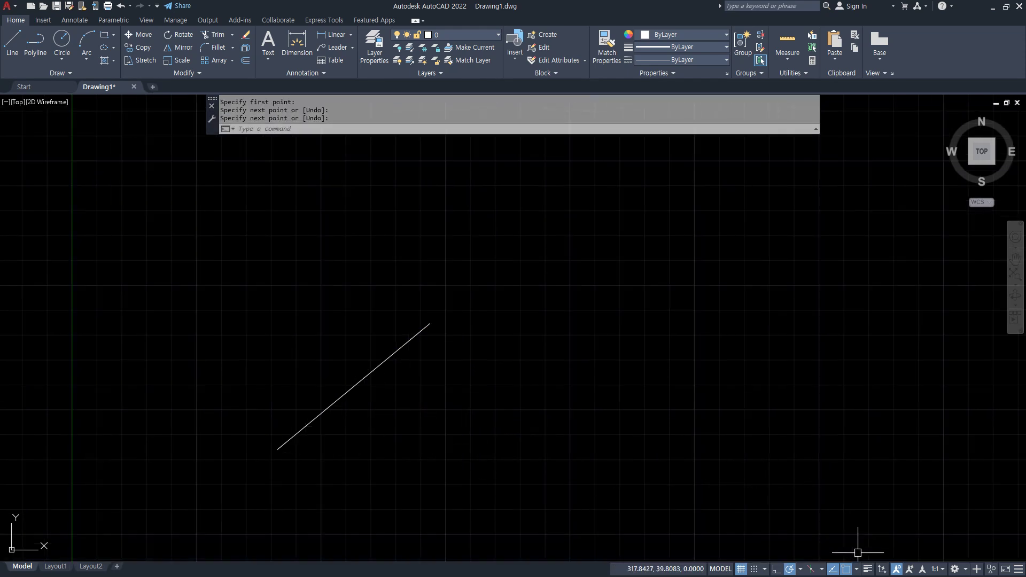
pyautogui.click(868, 571)
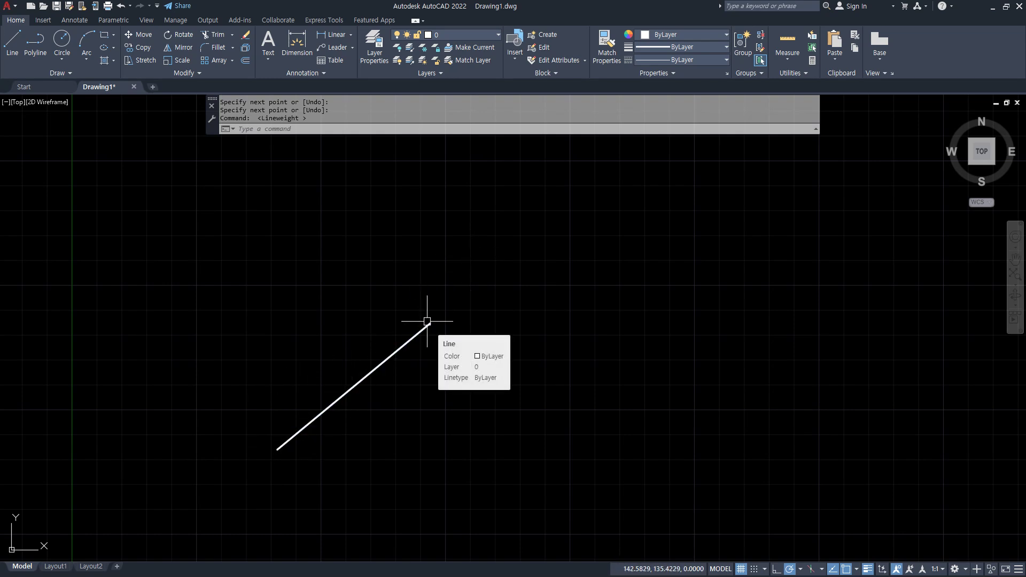
pyautogui.moveTo(293, 450); pyautogui.dragTo(310, 387, button='middle')
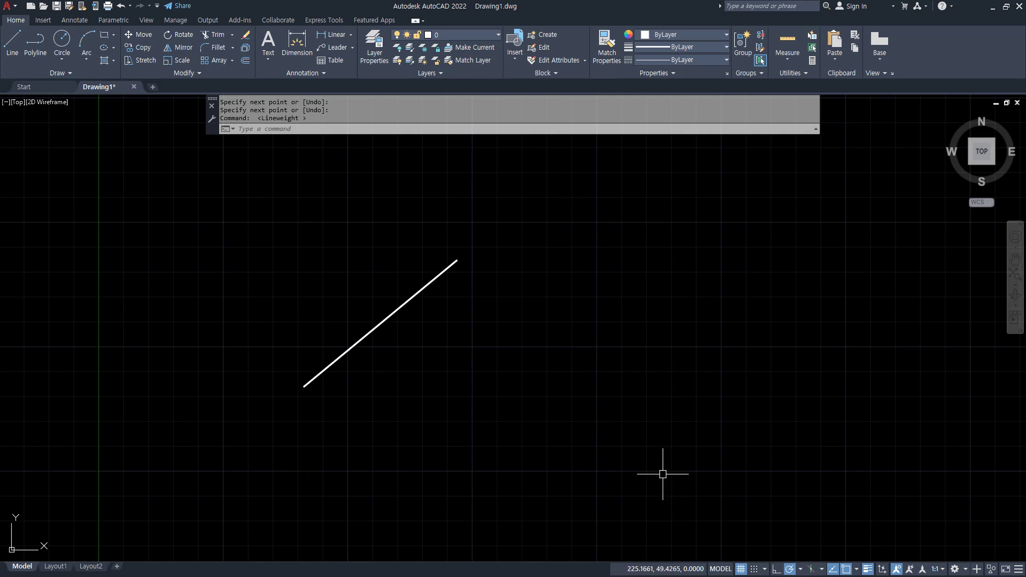
# Draw a second line to the right of the first one, rising at 30°
pyautogui.write('l')
pyautogui.press('Return')
pyautogui.click(650, 388)
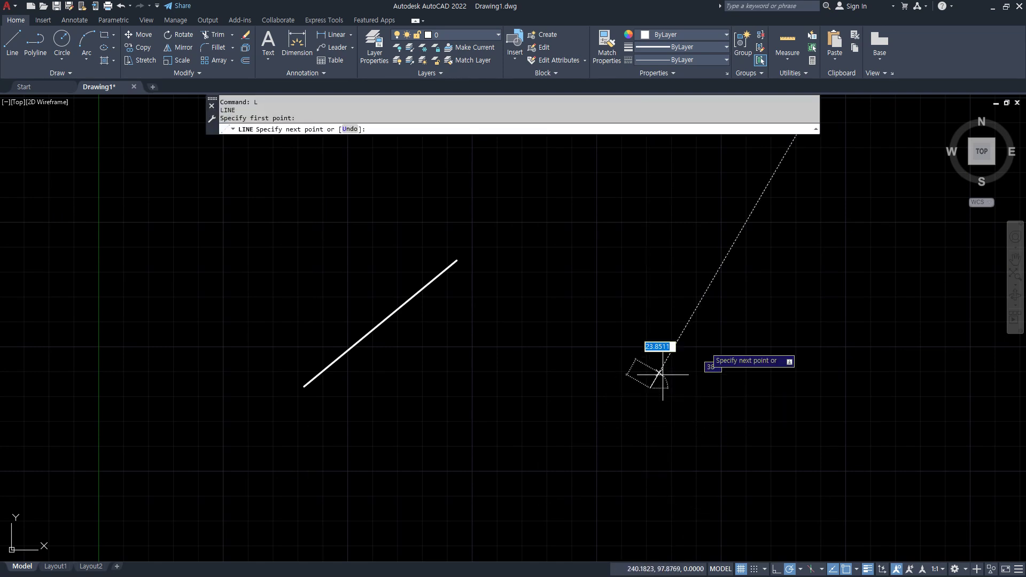
pyautogui.click(769, 319)
pyautogui.press('Return')
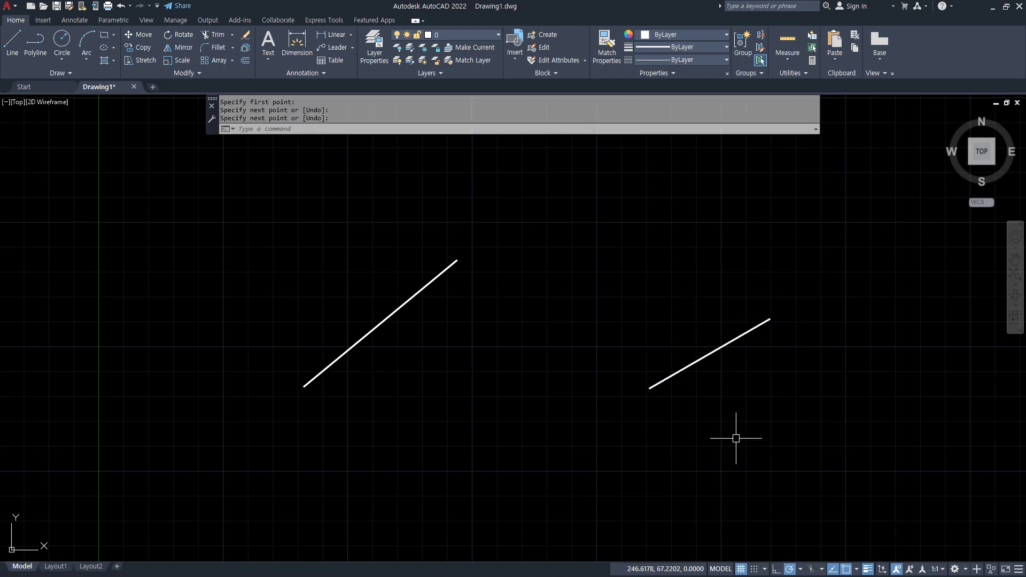
pyautogui.moveTo(675, 435)
pyautogui.mouseDown()
pyautogui.moveTo(714, 267)
pyautogui.moveTo(754, 436)
pyautogui.moveTo(675, 433)
pyautogui.mouseUp()
pyautogui.moveTo(862, 261)
pyautogui.mouseDown()
pyautogui.moveTo(897, 280)
pyautogui.moveTo(887, 309)
pyautogui.mouseUp()
pyautogui.moveTo(925, 262)
pyautogui.mouseDown()
pyautogui.moveTo(958, 291)
pyautogui.moveTo(920, 262)
pyautogui.mouseUp()
pyautogui.moveTo(428, 210)
pyautogui.mouseDown()
pyautogui.moveTo(452, 214)
pyautogui.moveTo(440, 227)
pyautogui.mouseUp()
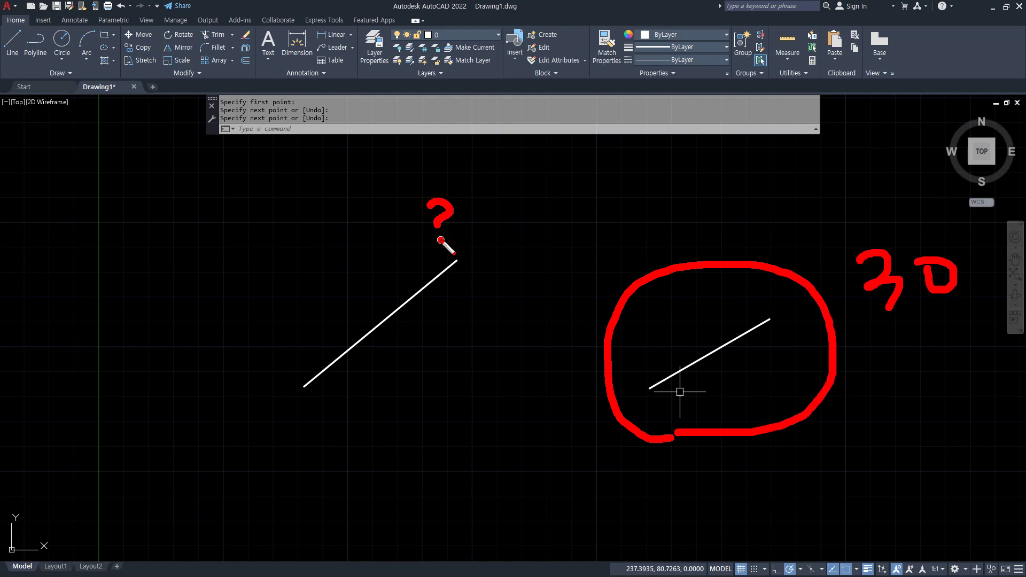
pyautogui.press('Escape')
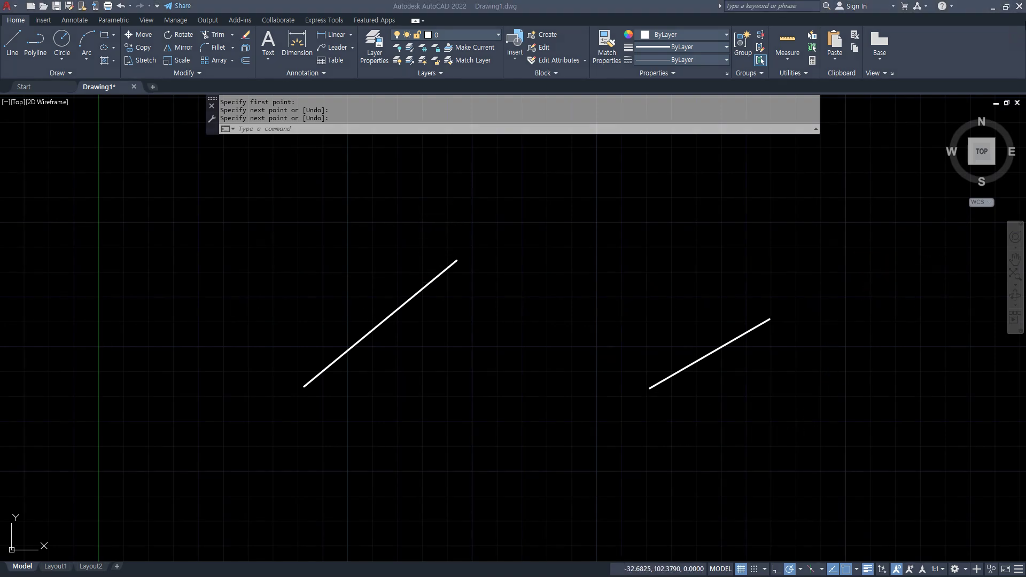
pyautogui.hotkey('ctrl', '2')
pyautogui.moveTo(729, 353)
pyautogui.mouseDown()
pyautogui.moveTo(729, 368)
pyautogui.moveTo(701, 342)
pyautogui.mouseUp()
pyautogui.moveTo(698, 241)
pyautogui.mouseDown()
pyautogui.moveTo(735, 262)
pyautogui.moveTo(709, 282)
pyautogui.mouseUp()
pyautogui.moveTo(744, 200)
pyautogui.mouseDown()
pyautogui.moveTo(754, 277)
pyautogui.moveTo(795, 204)
pyautogui.mouseUp()
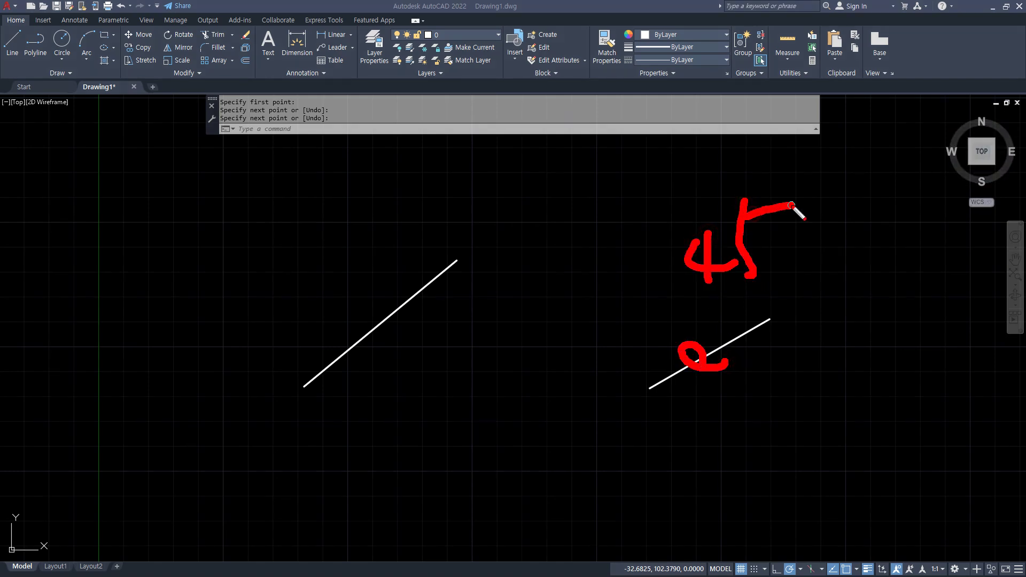
pyautogui.press('Escape')
# Start the Rotate command with the 30° line as the object to rotate
pyautogui.scroll(6, 758, 358)
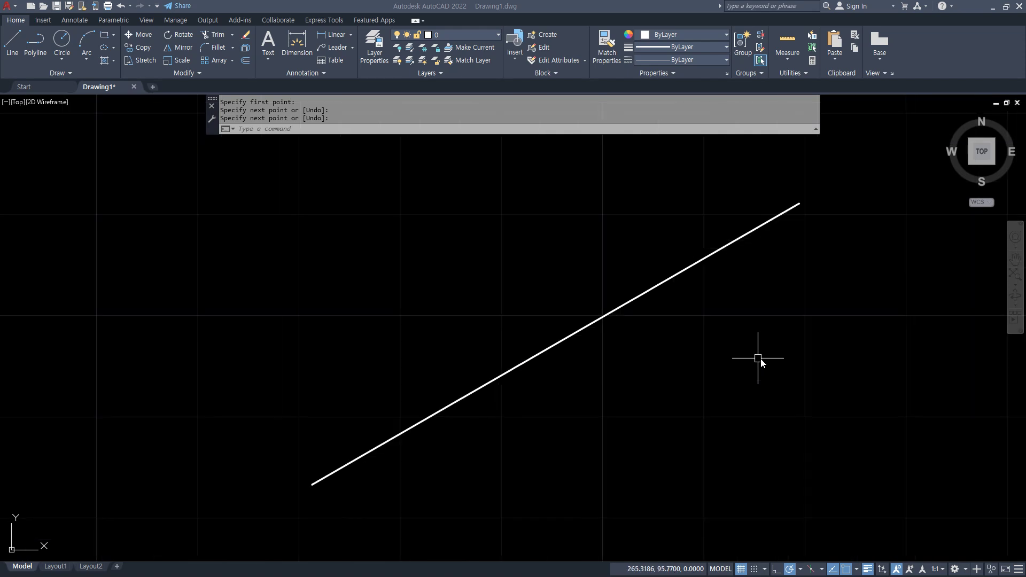
pyautogui.click(183, 37)
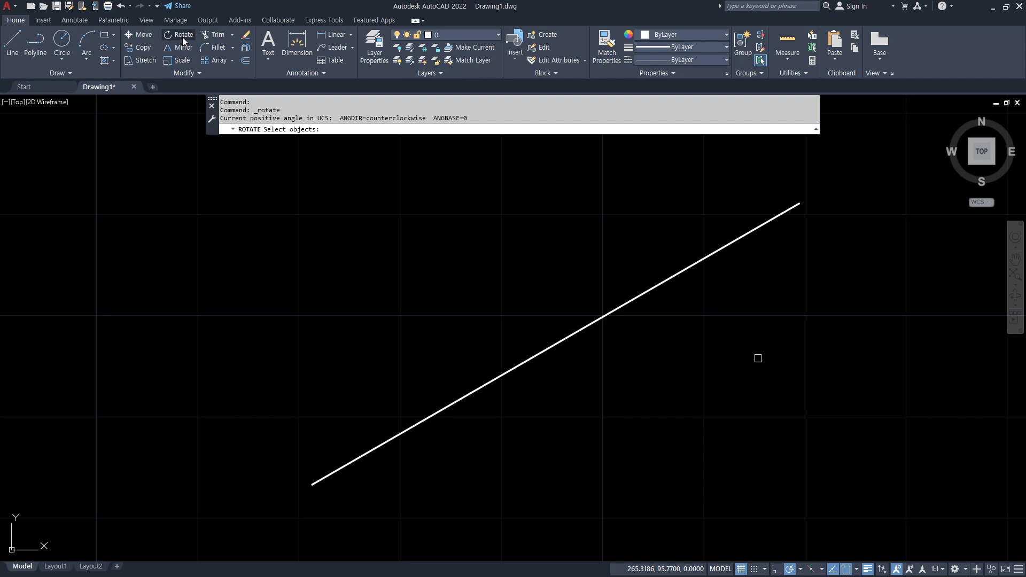
pyautogui.click(581, 331)
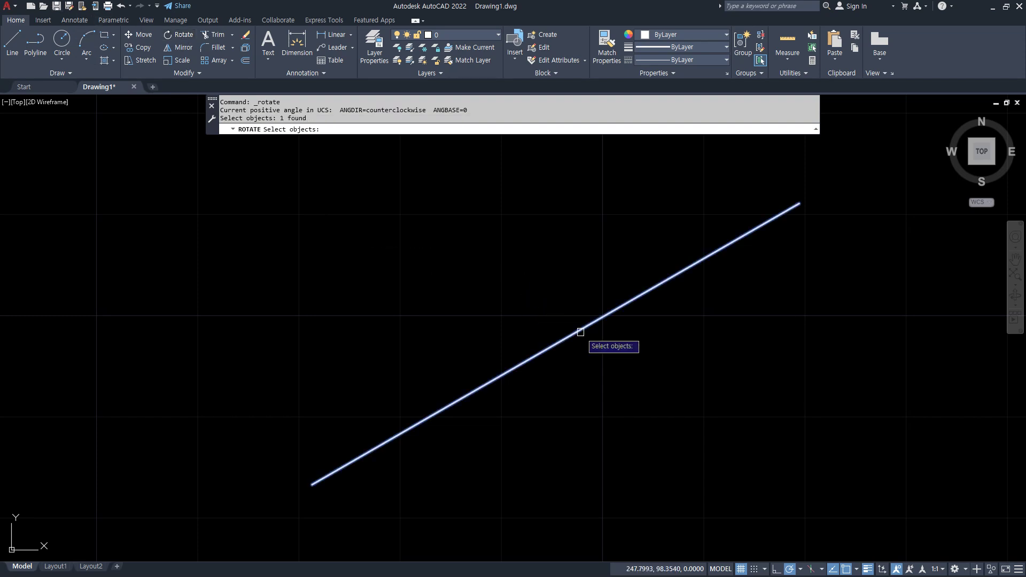
pyautogui.press('Return')
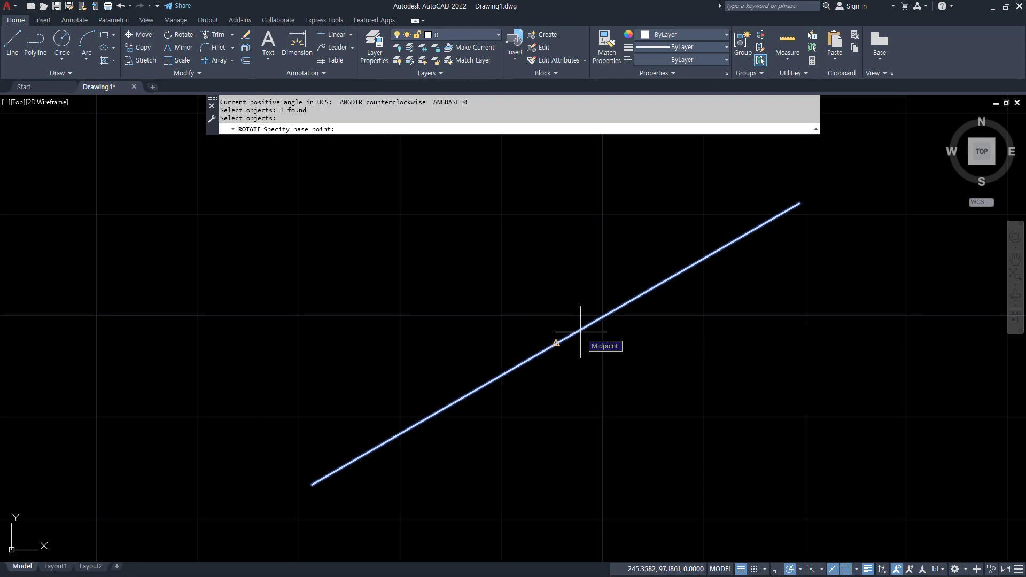
pyautogui.moveTo(345, 131)
pyautogui.mouseDown()
pyautogui.moveTo(273, 146)
pyautogui.moveTo(345, 130)
pyautogui.mouseUp()
pyautogui.moveTo(802, 224)
pyautogui.mouseDown()
pyautogui.moveTo(825, 201)
pyautogui.moveTo(801, 219)
pyautogui.mouseUp()
pyautogui.moveTo(322, 516)
pyautogui.mouseDown()
pyautogui.moveTo(320, 471)
pyautogui.moveTo(323, 519)
pyautogui.mouseUp()
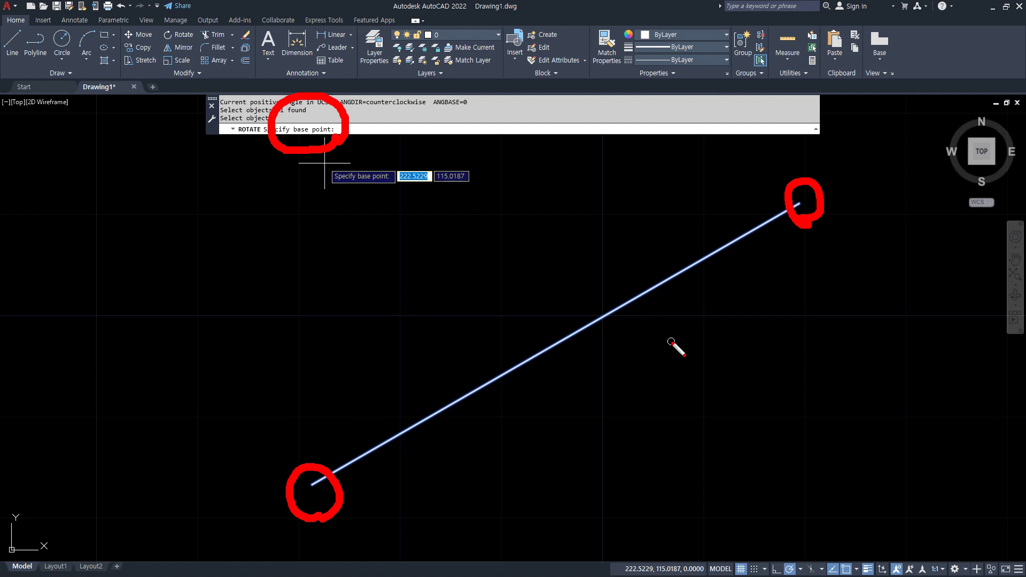
pyautogui.press('Escape')
pyautogui.moveTo(791, 206)
pyautogui.mouseDown()
pyautogui.moveTo(912, 209)
pyautogui.moveTo(904, 190)
pyautogui.moveTo(943, 216)
pyautogui.moveTo(904, 248)
pyautogui.mouseUp()
pyautogui.moveTo(830, 202)
pyautogui.mouseDown()
pyautogui.moveTo(762, 149)
pyautogui.moveTo(729, 235)
pyautogui.moveTo(671, 233)
pyautogui.mouseUp()
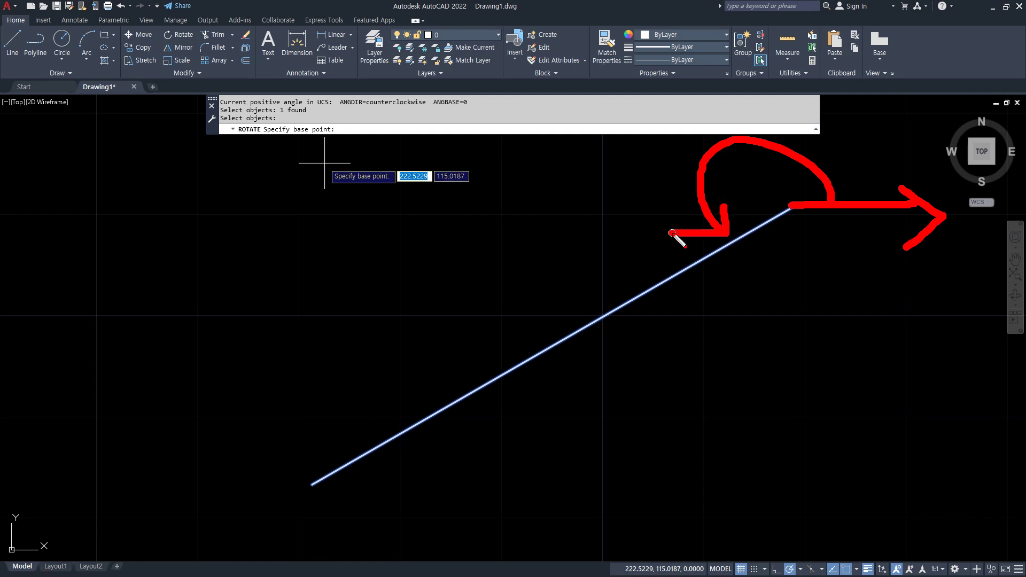
pyautogui.moveTo(315, 484); pyautogui.dragTo(530, 484)
pyautogui.moveTo(503, 469); pyautogui.dragTo(516, 509)
pyautogui.moveTo(465, 481)
pyautogui.mouseDown()
pyautogui.moveTo(449, 426)
pyautogui.moveTo(470, 414)
pyautogui.mouseUp()
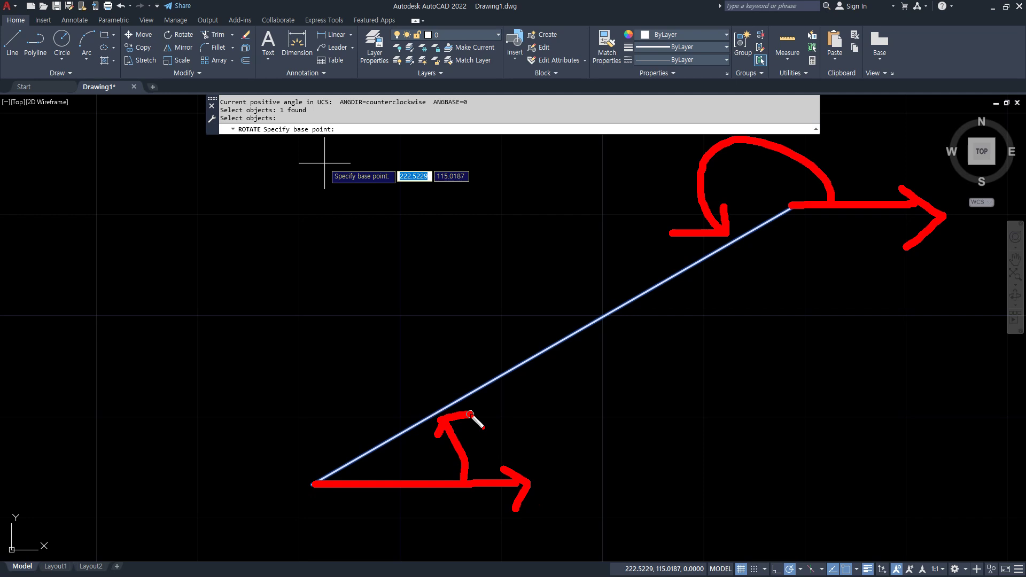
pyautogui.moveTo(346, 508)
pyautogui.mouseDown()
pyautogui.moveTo(286, 492)
pyautogui.moveTo(334, 522)
pyautogui.mouseUp()
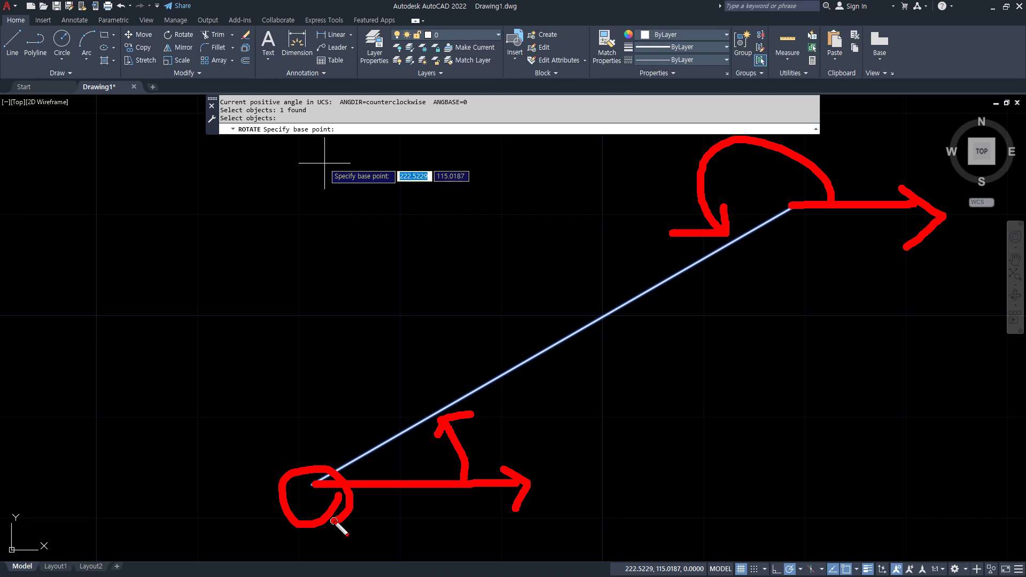
pyautogui.press('Escape')
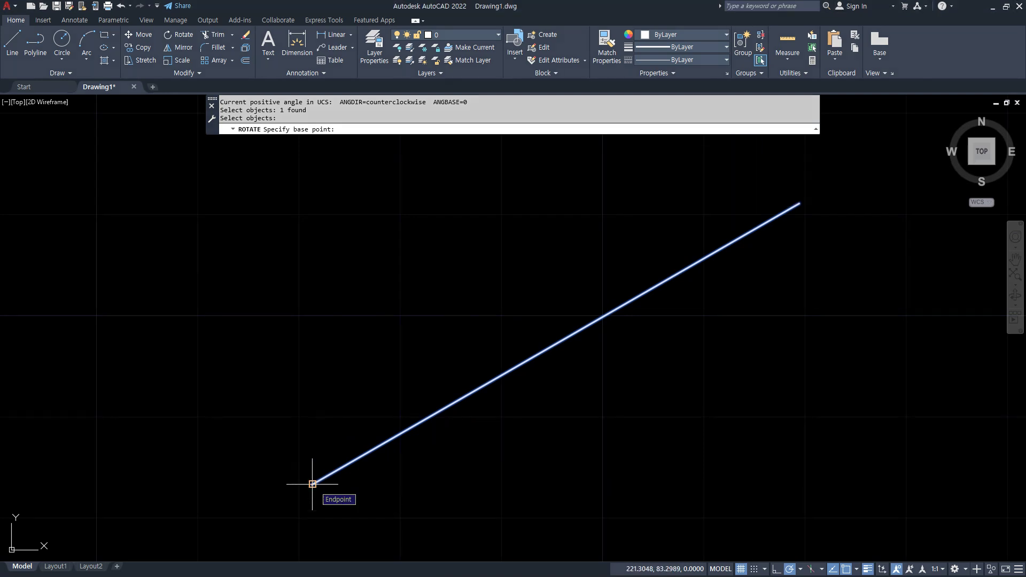
# Rotate the line about its lower-left endpoint using the Reference option, with reference angle 30 and new angle 45
pyautogui.click(313, 484)
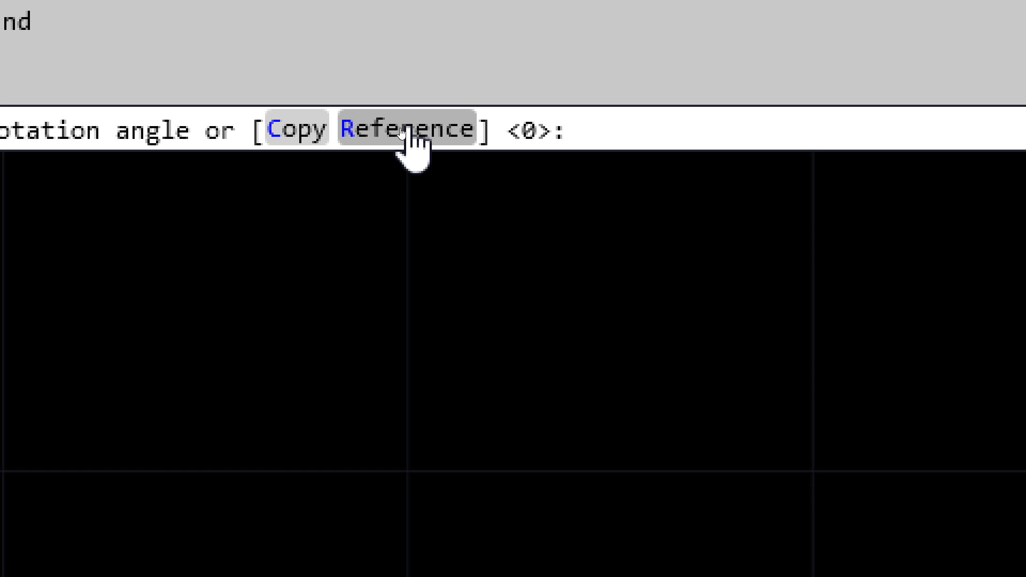
pyautogui.click(409, 129)
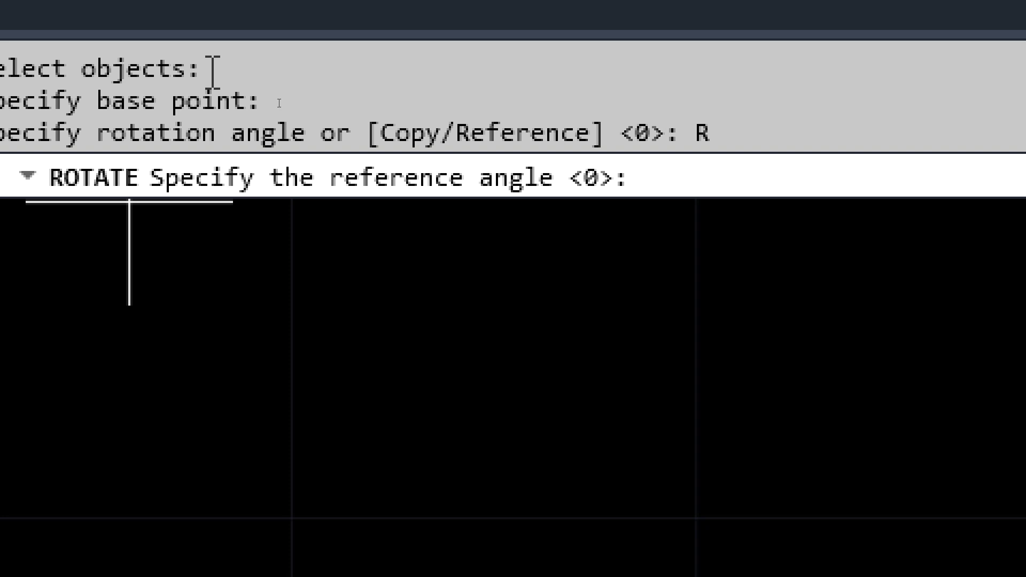
pyautogui.write('30')
pyautogui.press('Return')
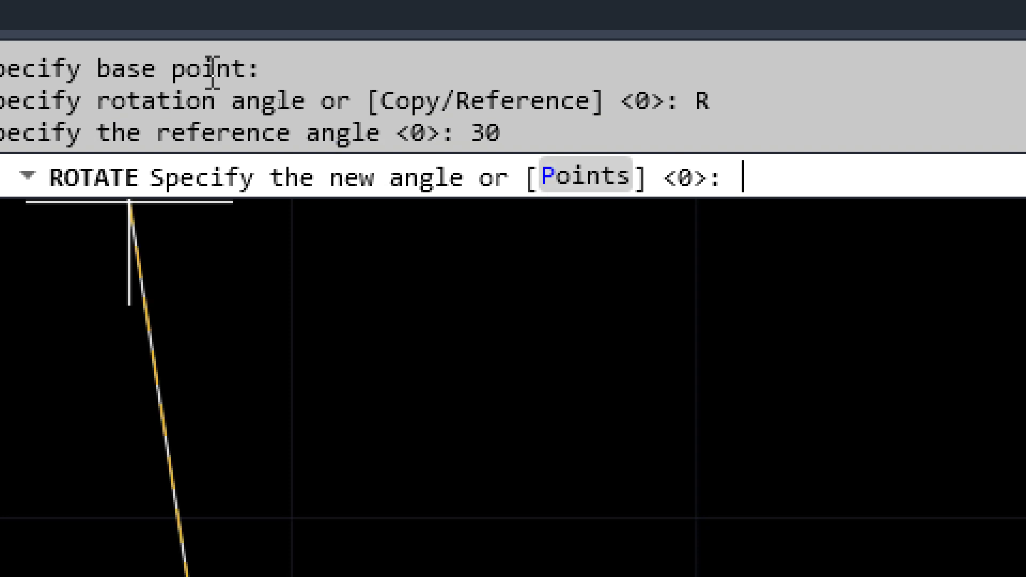
pyautogui.write('45')
pyautogui.press('Return')
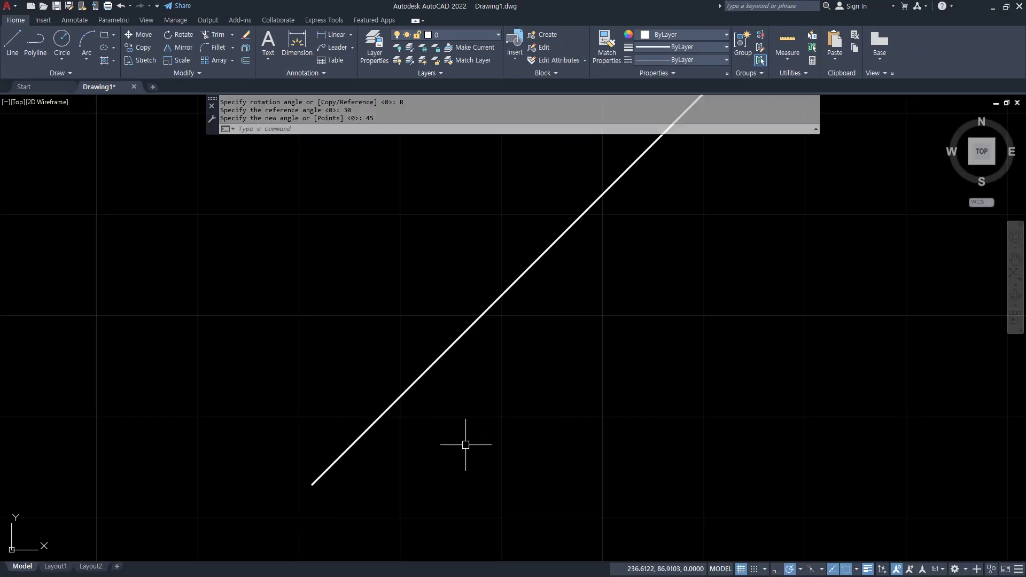
# Draw a horizontal line to the right from the rotated line's lower endpoint
pyautogui.write('l')
pyautogui.press('Return')
pyautogui.click(312, 485)
pyautogui.click(704, 484)
pyautogui.press('Escape')
# Add an angular dimension between the rotated line and the horizontal line, placing its arc inside the angle
pyautogui.scroll(2, 451, 456)
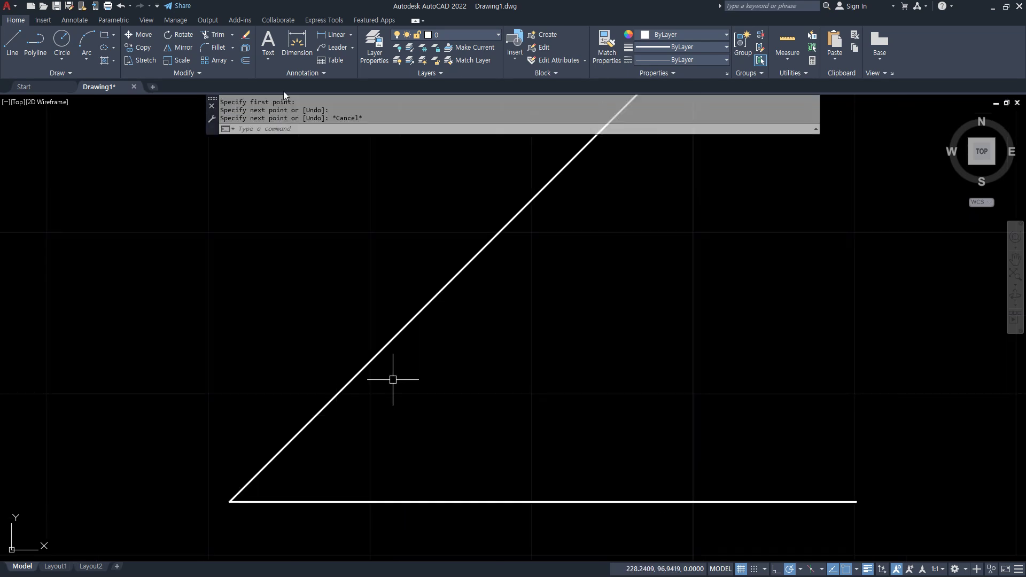
pyautogui.click(350, 34)
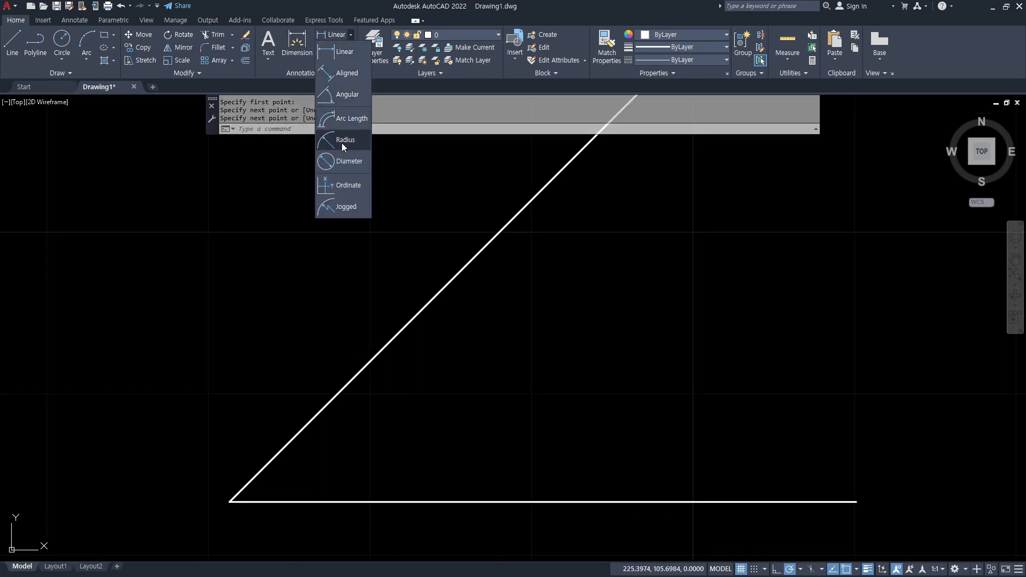
pyautogui.click(345, 103)
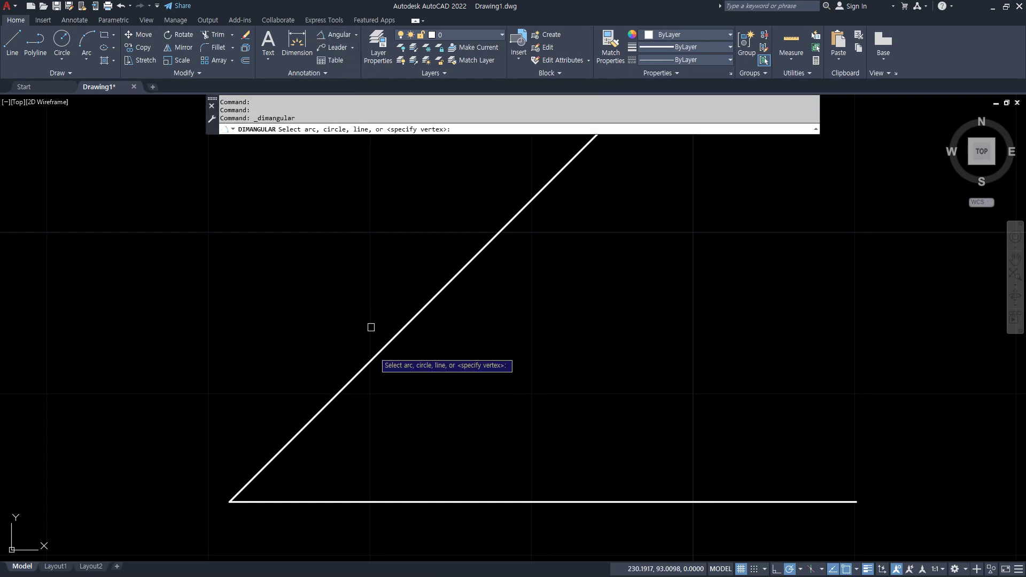
pyautogui.click(376, 355)
pyautogui.click(399, 500)
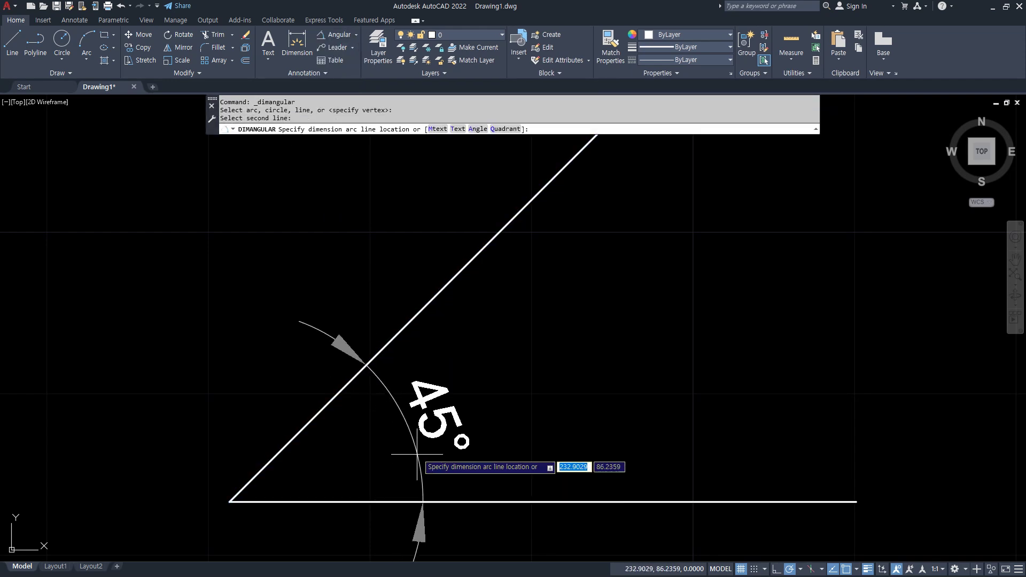
pyautogui.click(429, 470)
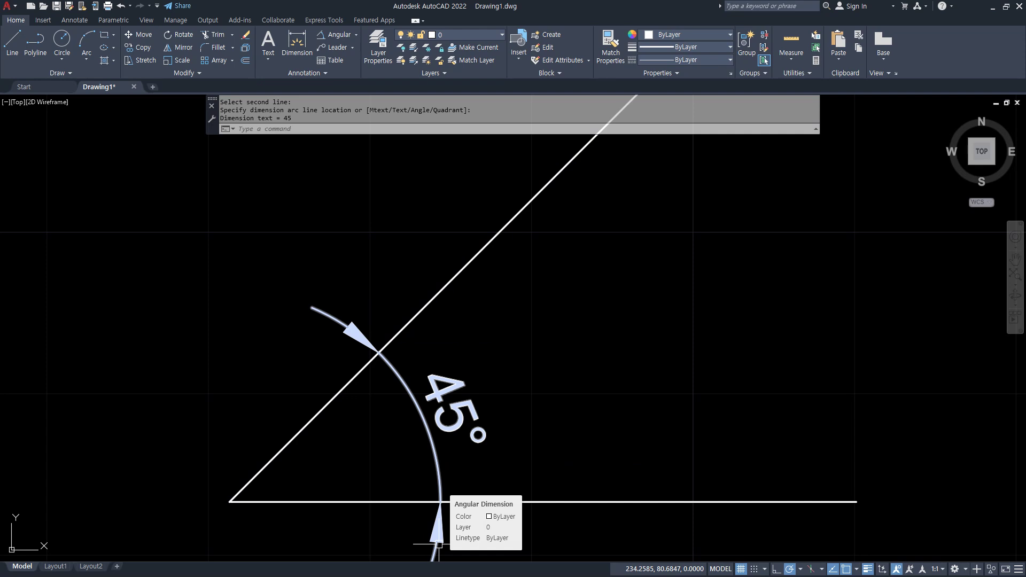
# Start rotating the long diagonal line of unknown angle, using its lower-left endpoint as the base point
pyautogui.scroll(-5, 436, 515)
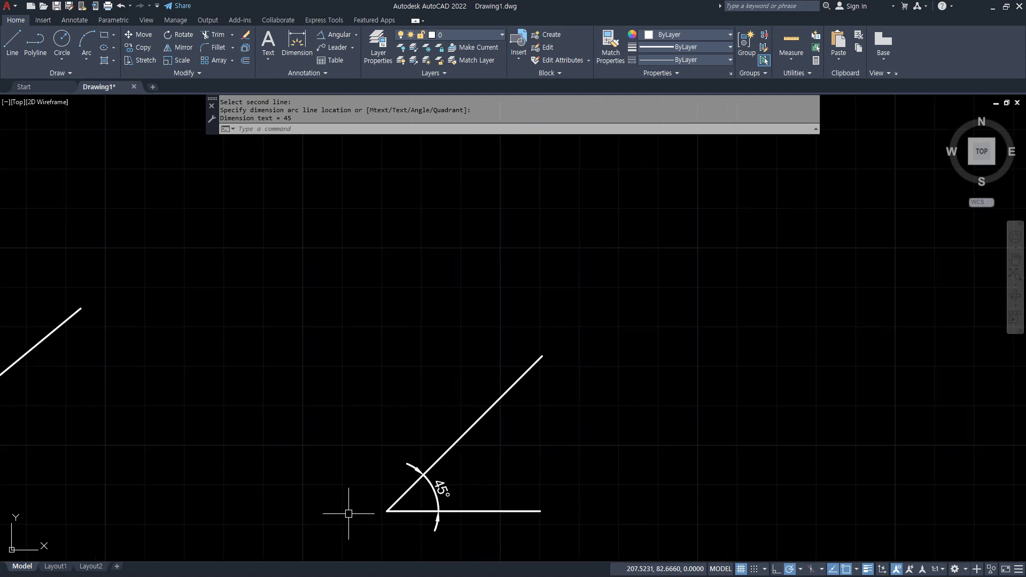
pyautogui.moveTo(349, 514); pyautogui.dragTo(632, 399, button='middle')
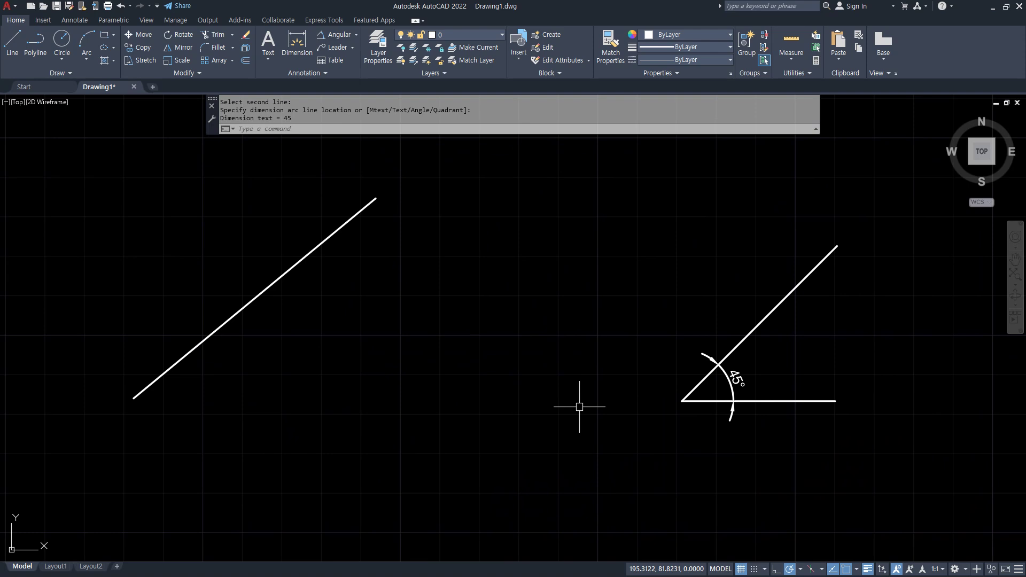
pyautogui.hotkey('ctrl', 'shift', '3')
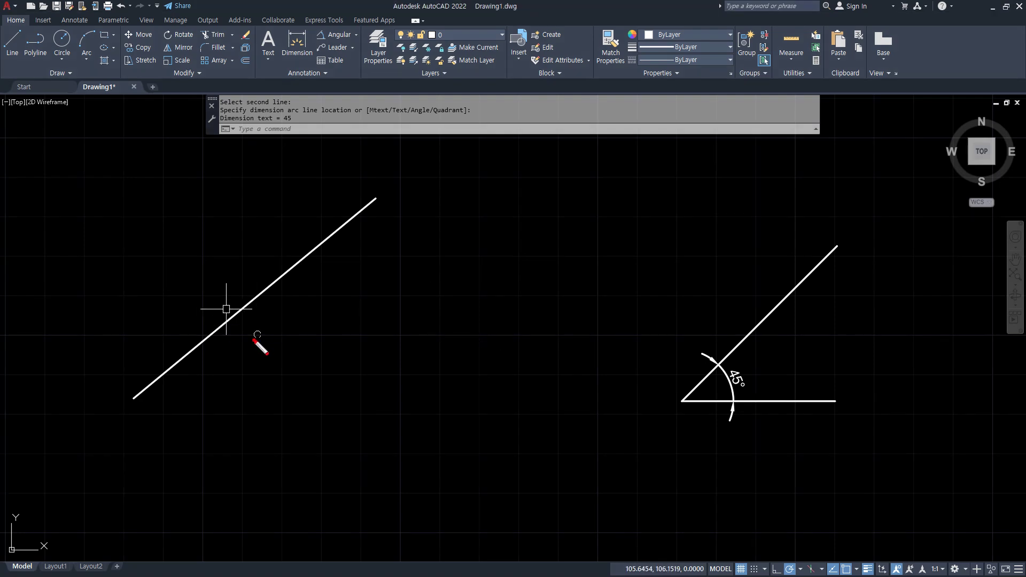
pyautogui.moveTo(255, 338); pyautogui.dragTo(253, 340)
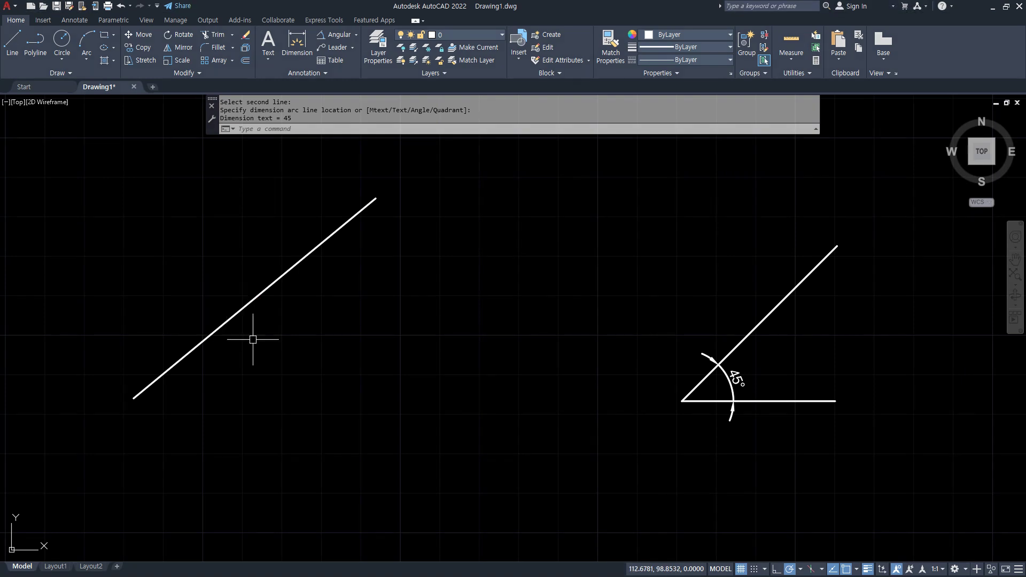
pyautogui.write('ro')
pyautogui.press('Return')
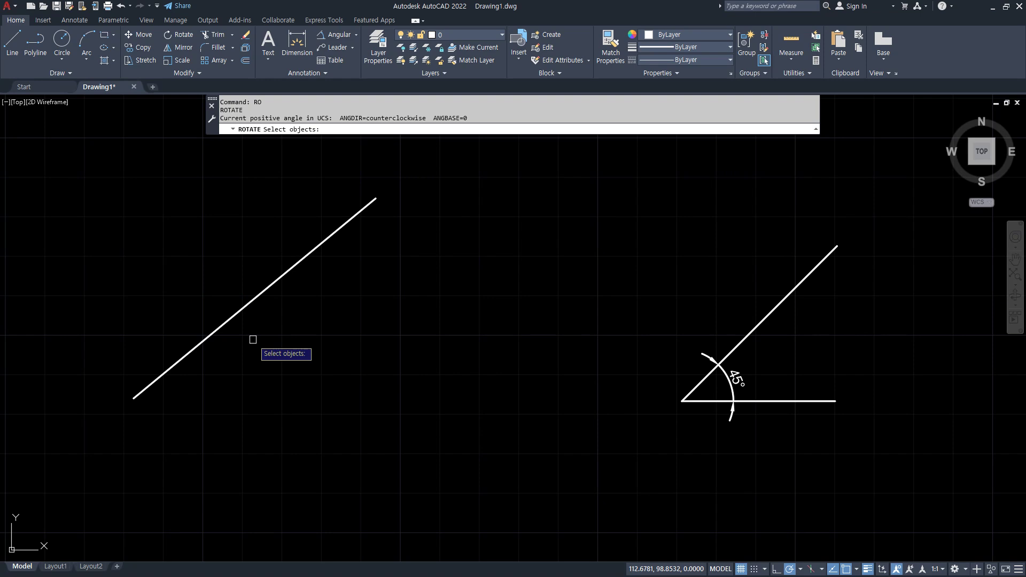
pyautogui.click(249, 302)
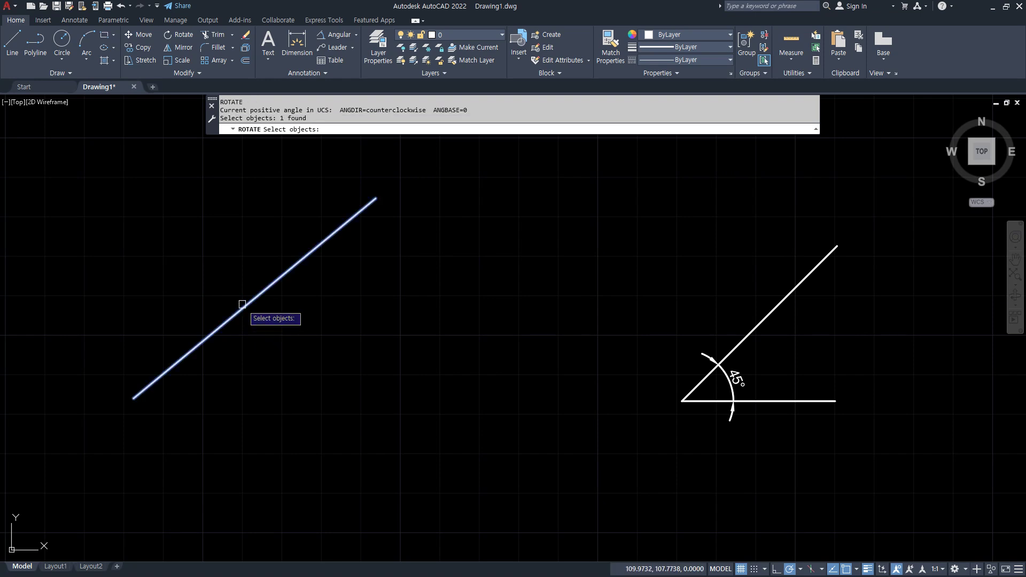
pyautogui.press('Return')
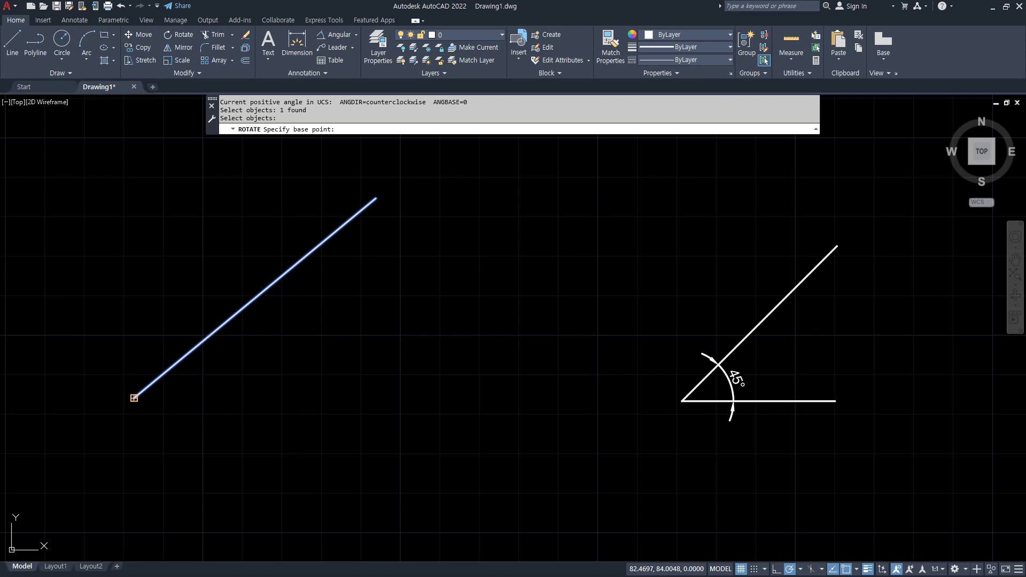
pyautogui.click(134, 398)
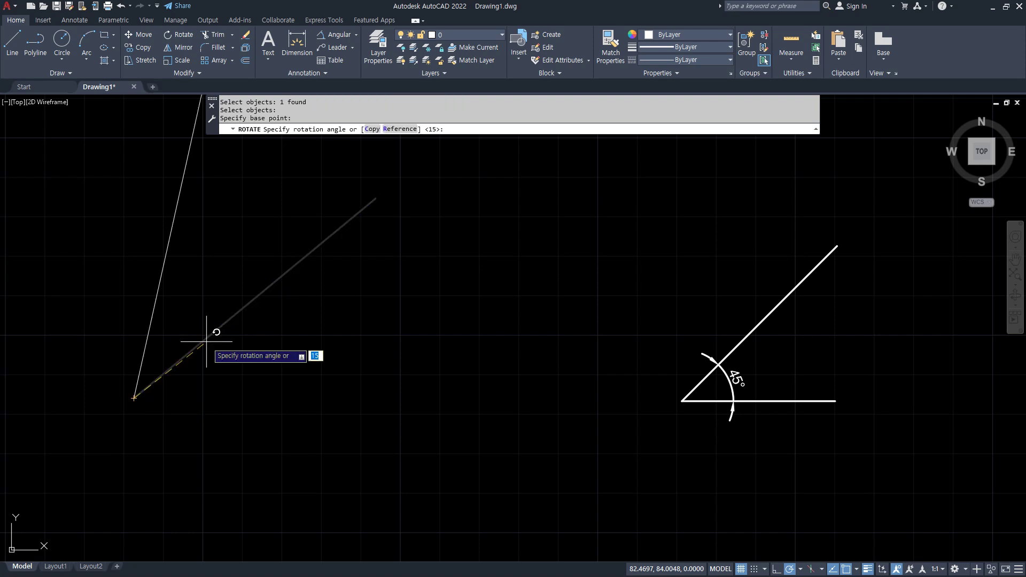
# Use the Reference option, picking the line's lower and upper endpoints for the reference angle, and set the new angle to 45
pyautogui.click(401, 130)
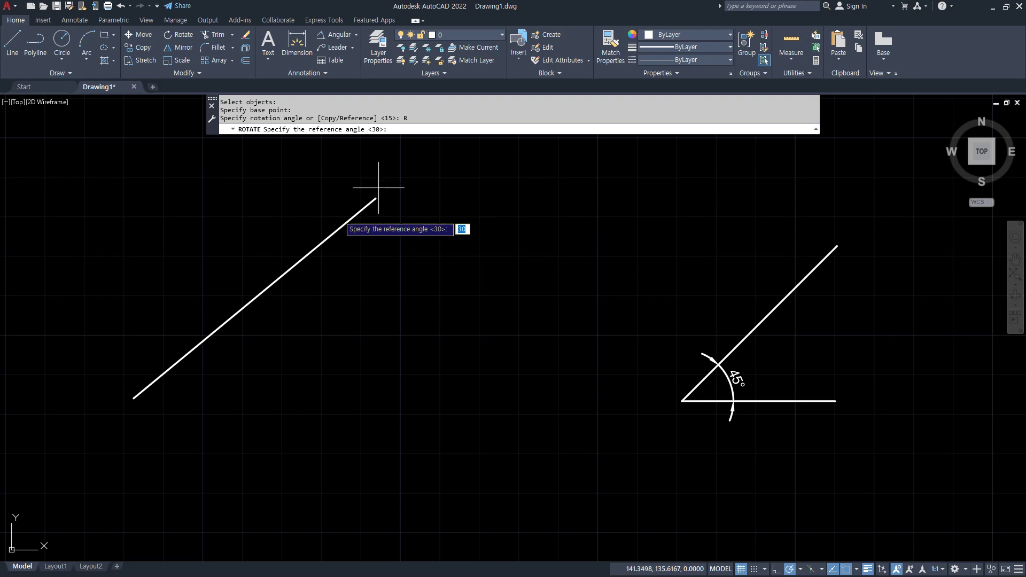
pyautogui.click(134, 398)
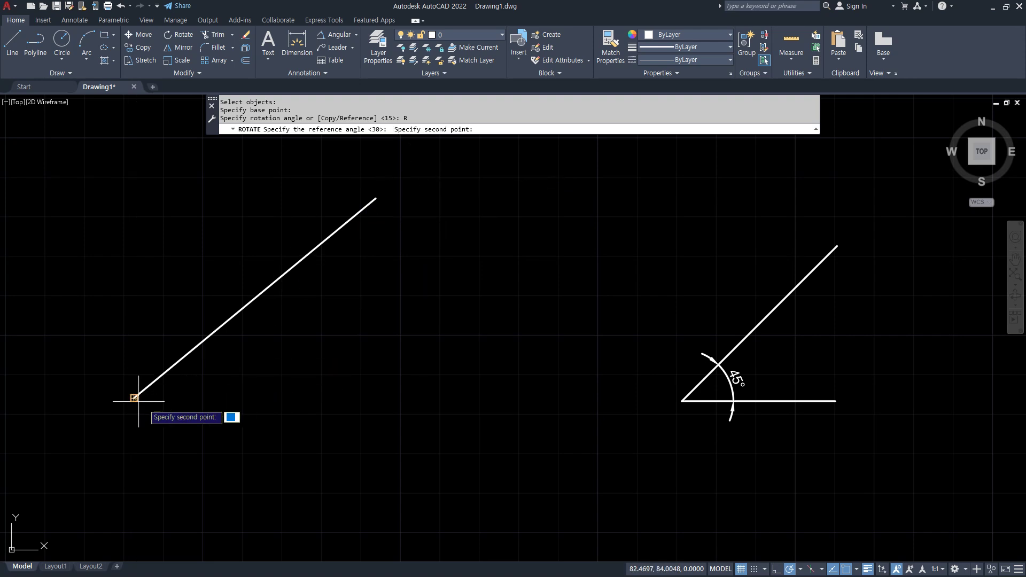
pyautogui.click(375, 197)
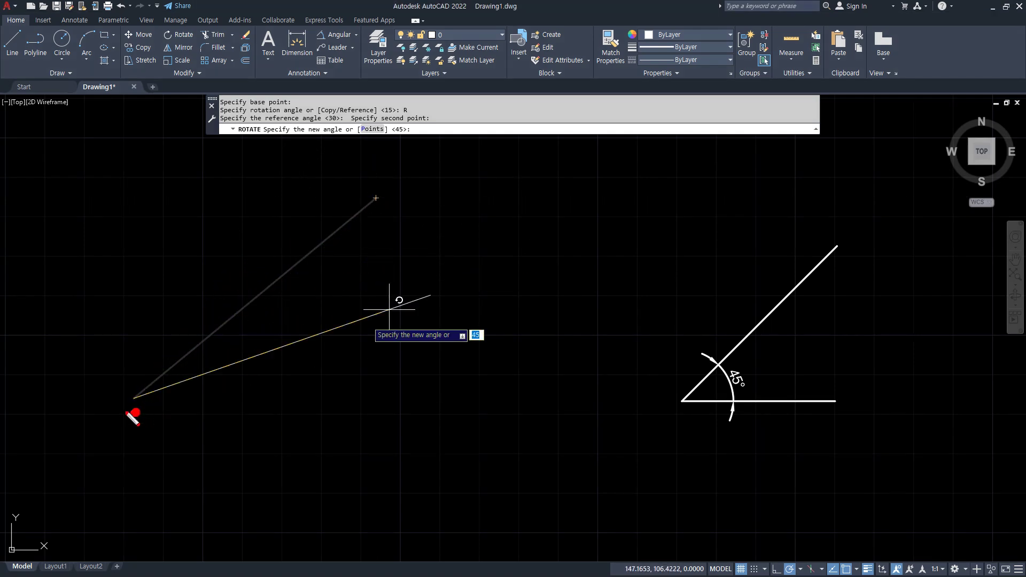
pyautogui.moveTo(136, 412); pyautogui.dragTo(141, 397)
pyautogui.moveTo(382, 198); pyautogui.dragTo(380, 232)
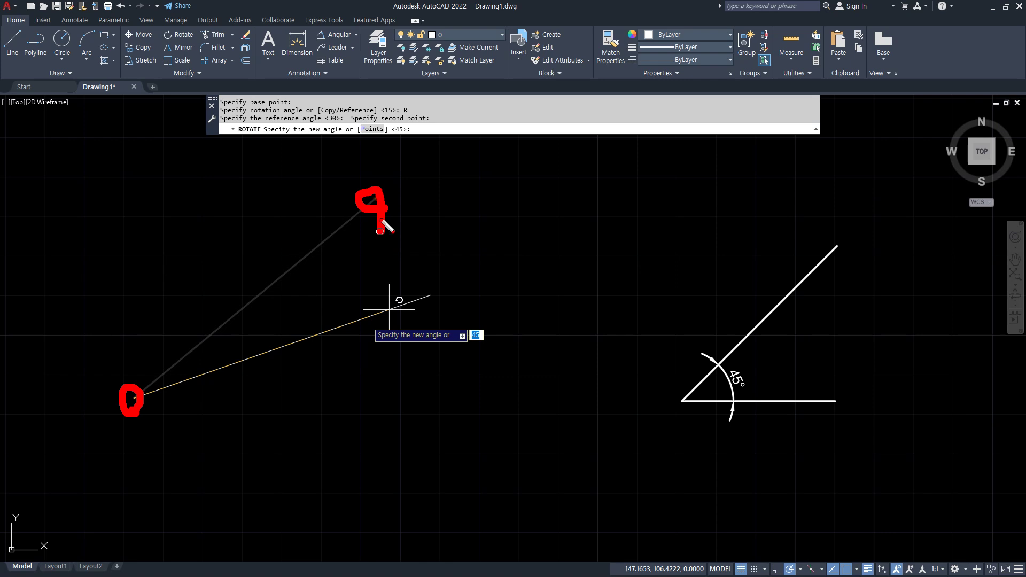
pyautogui.press('Escape')
pyautogui.click(429, 127)
pyautogui.press('Return')
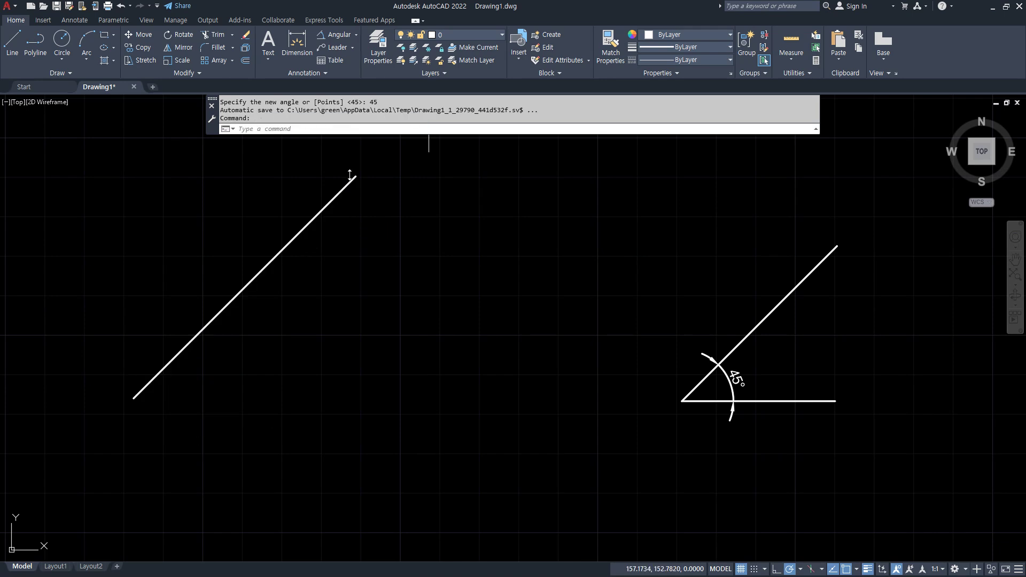
# Draw a horizontal line about 36 units long to the right from the rotated long line's lower endpoint
pyautogui.write('L')
pyautogui.press('Return')
pyautogui.click(133, 398)
pyautogui.press('Escape')
pyautogui.press('Return')
pyautogui.click(134, 398)
pyautogui.click(277, 398)
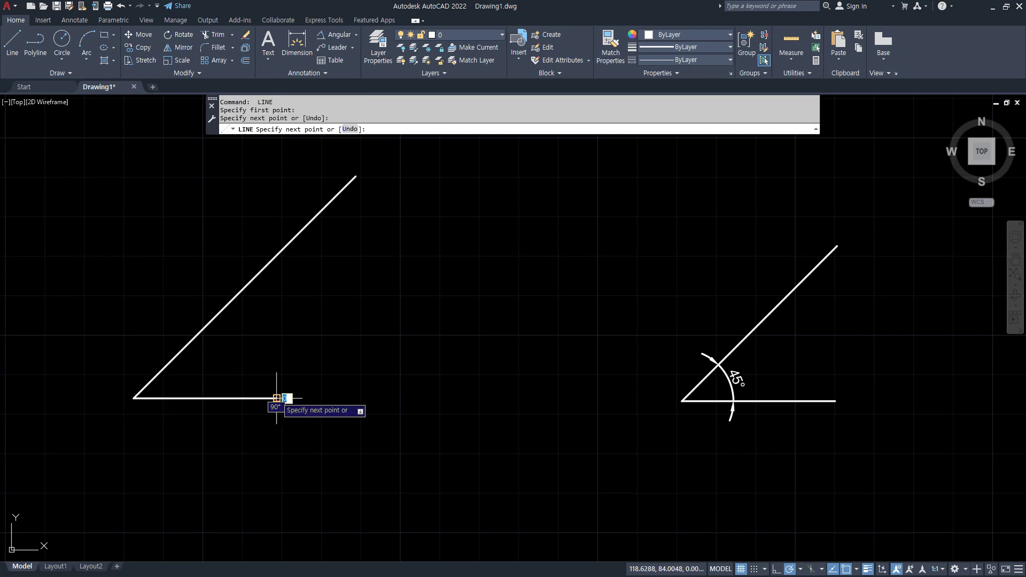
pyautogui.press('Escape')
# Add an angular dimension between the new horizontal line and the rotated long line, placing its arc inside the angle near the vertex
pyautogui.click(338, 34)
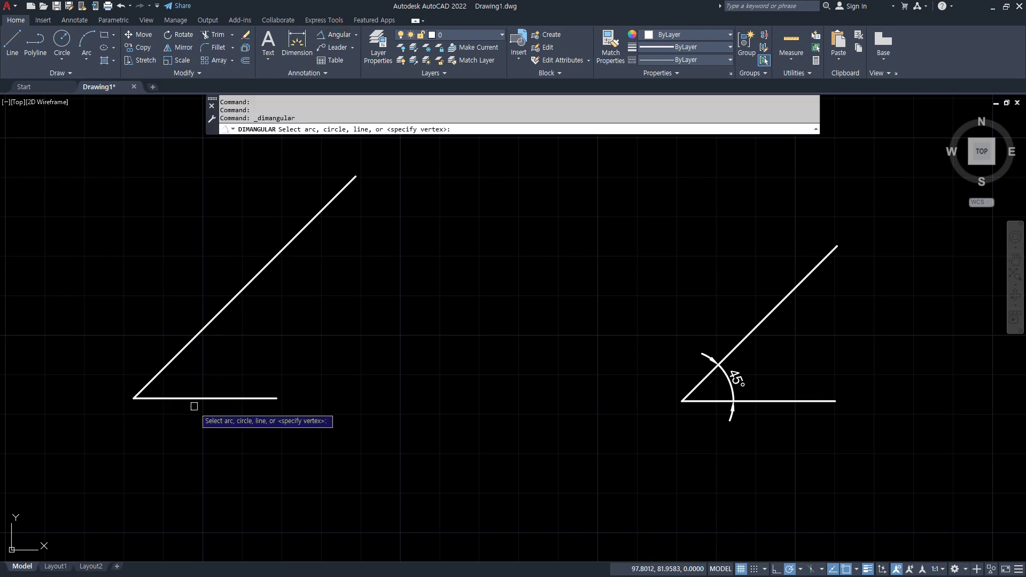
pyautogui.click(194, 398)
pyautogui.click(167, 365)
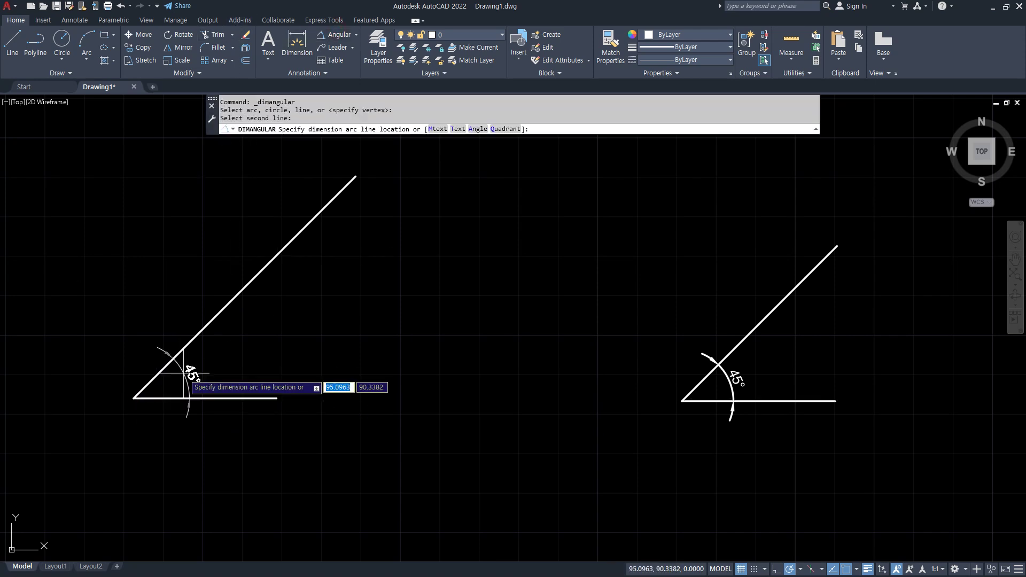
pyautogui.click(181, 380)
pyautogui.scroll(5, 179, 400)
pyautogui.moveTo(282, 416); pyautogui.dragTo(391, 416, button='middle')
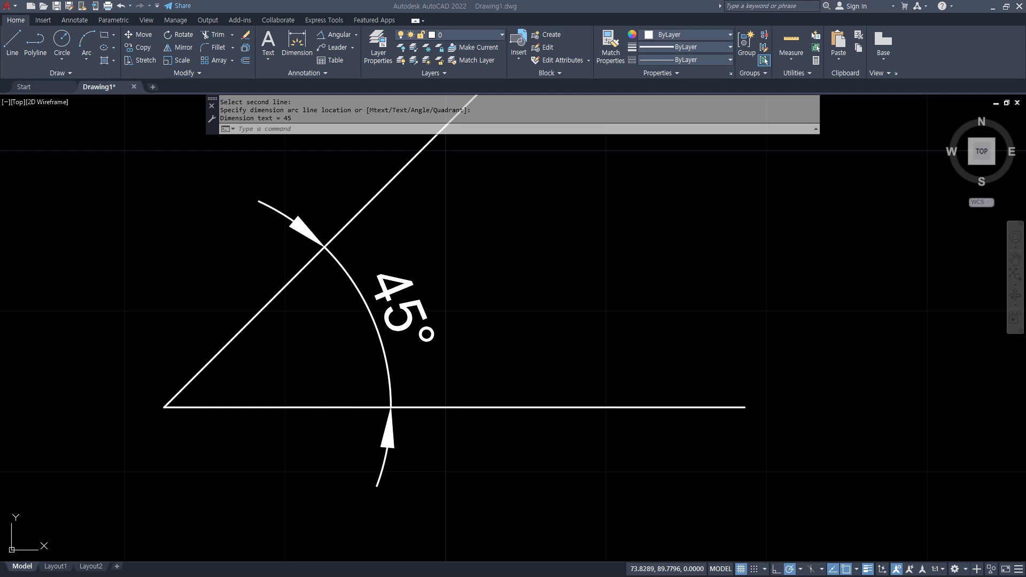
# Switch to the Naver cafe in the browser and open the 캐드 실습자료 article "Rotate 실습 예제와 지목에 대하여"
pyautogui.moveTo(0, 85); pyautogui.dragTo(361, 66)
pyautogui.scroll(-4, 391, 250)
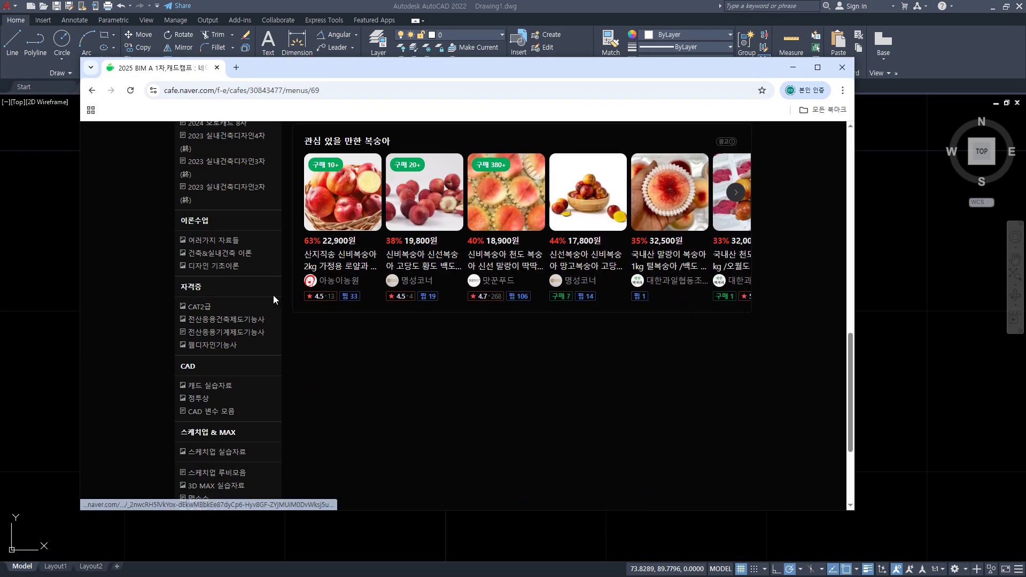
pyautogui.click(217, 390)
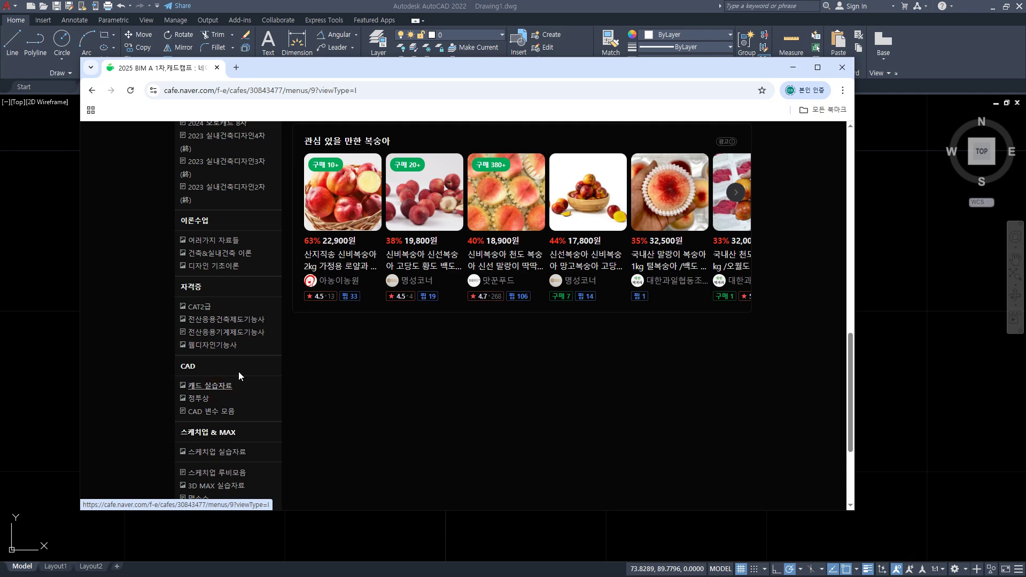
pyautogui.scroll(-4, 746, 301)
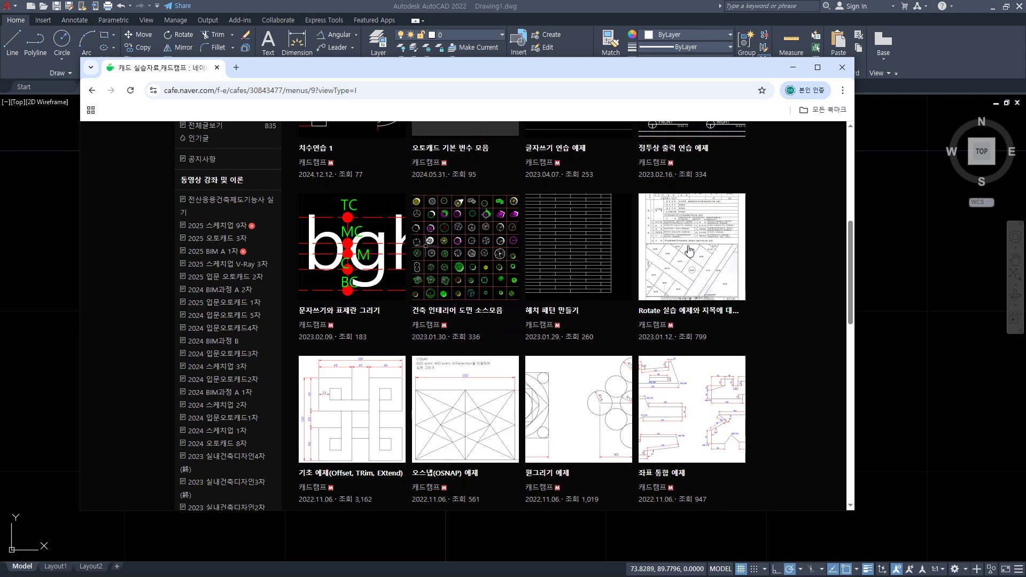
pyautogui.click(705, 252)
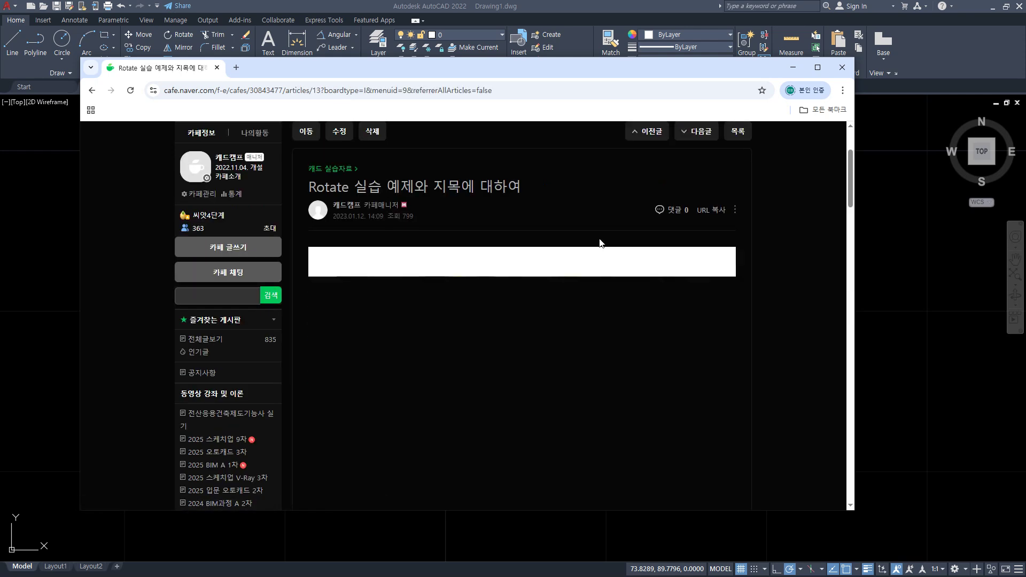
pyautogui.moveTo(381, 187); pyautogui.dragTo(460, 187)
pyautogui.click(548, 193)
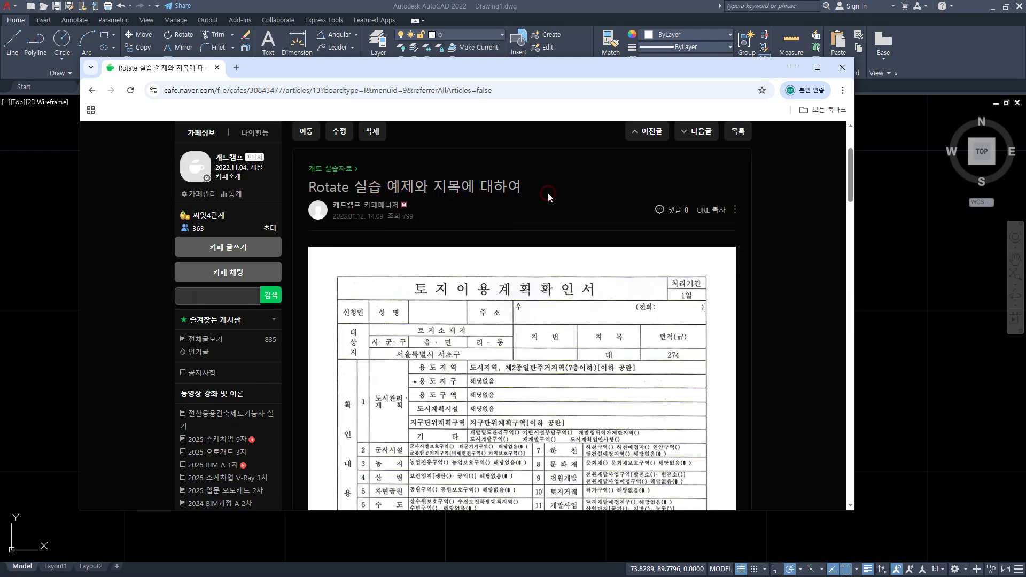
# Begin saving the article's land-use plan certificate image as a PNG file, and cancel the save
pyautogui.scroll(-2, 510, 228)
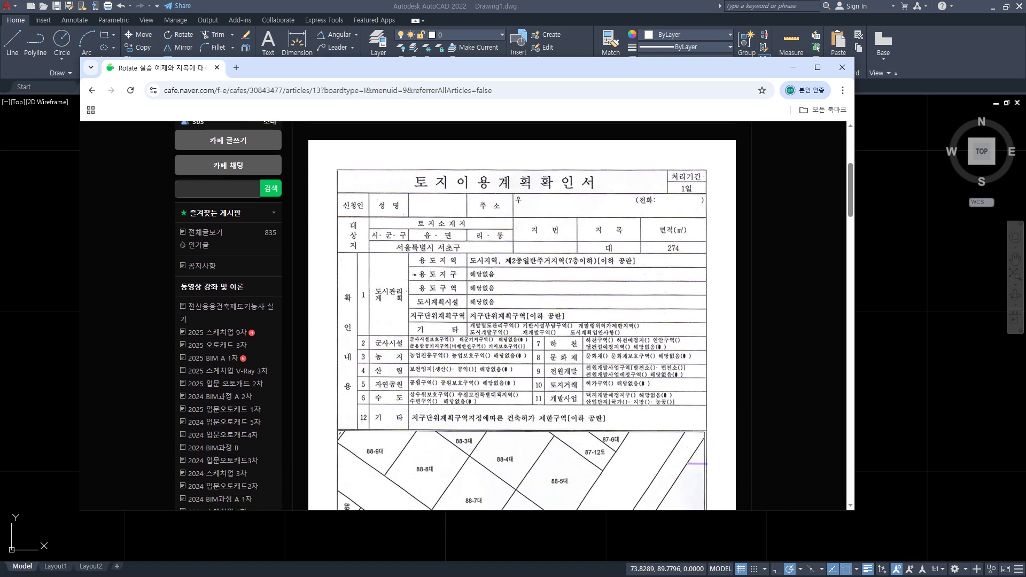
pyautogui.rightClick(488, 180)
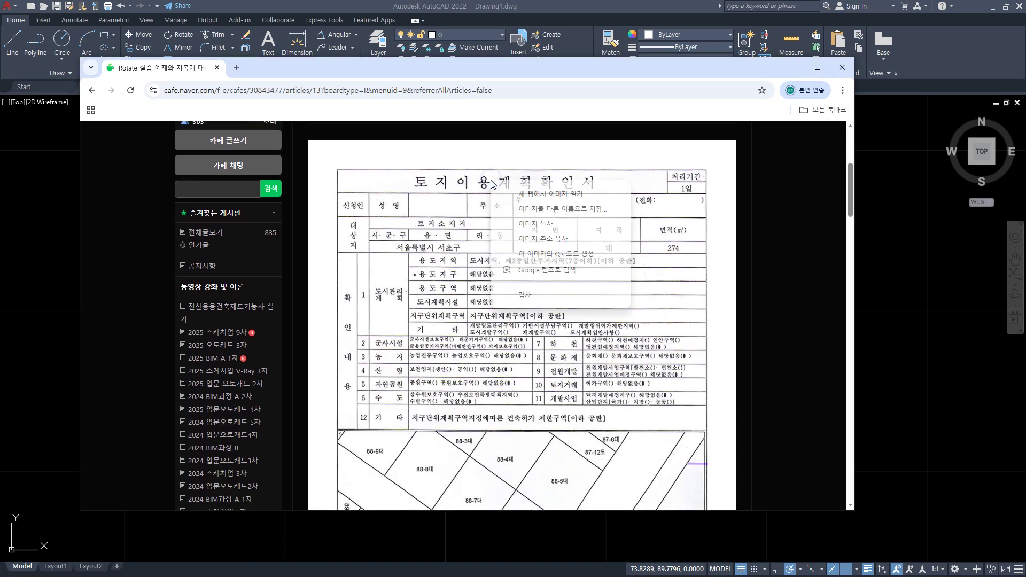
pyautogui.click(562, 210)
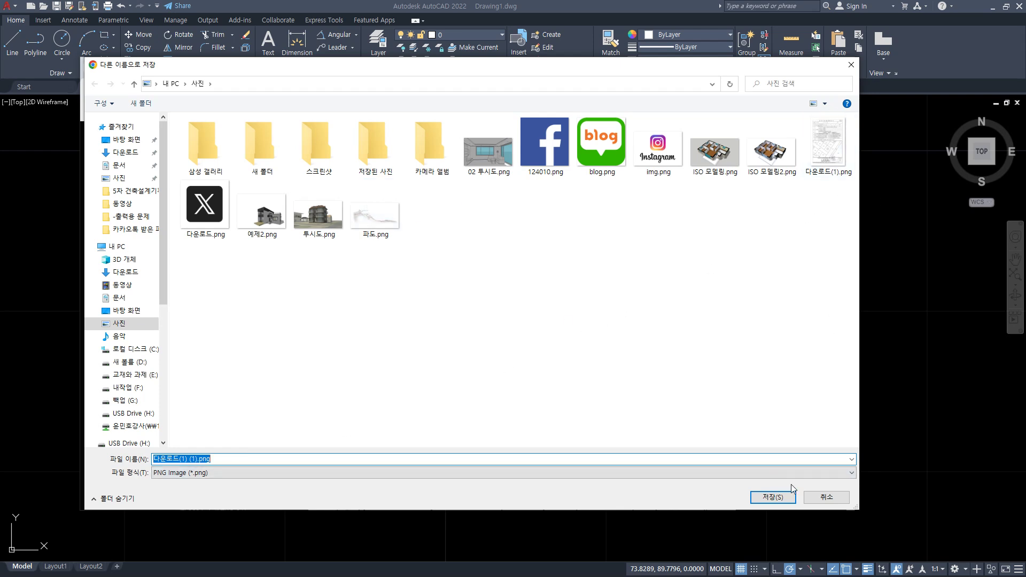
pyautogui.click(837, 499)
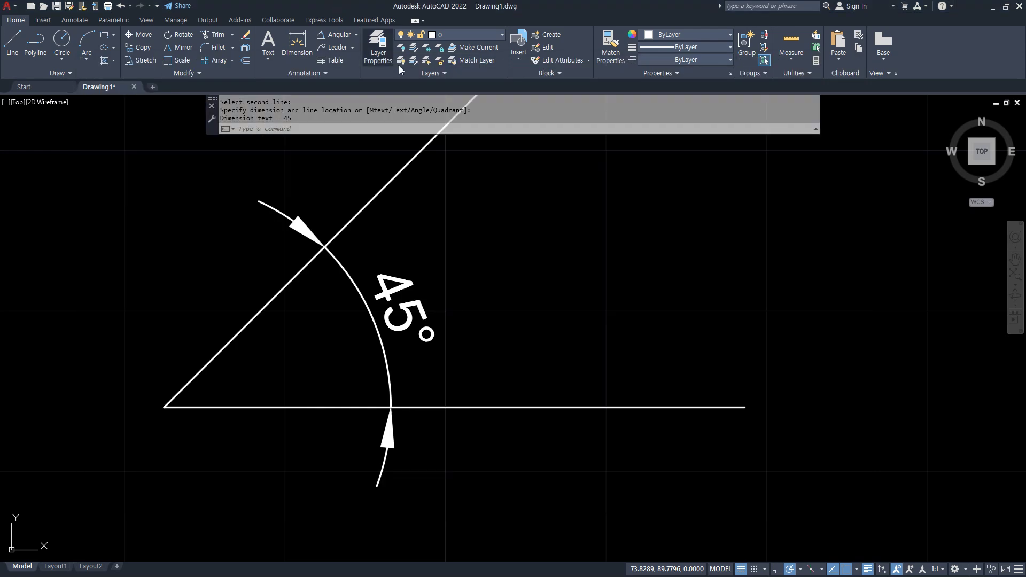
# Switch back to AutoCAD and erase all lines and angular dimensions from the drawing
pyautogui.scroll(-8, 626, 390)
pyautogui.click(859, 453)
pyautogui.click(459, 261)
pyautogui.press('Delete')
pyautogui.write('z')
pyautogui.press('Return')
pyautogui.write('a')
pyautogui.press('Return')
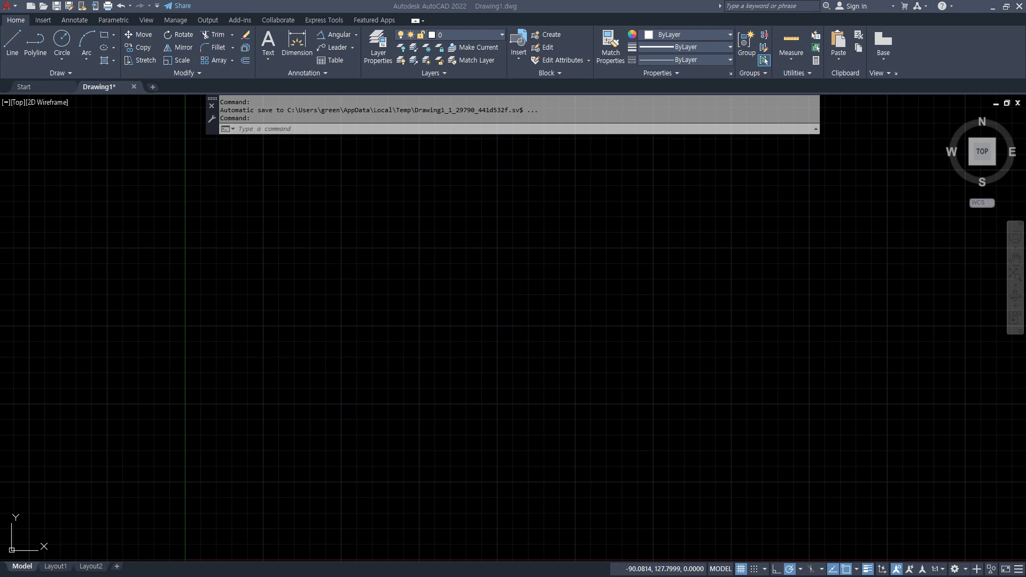
# Insert the image 다운로드(1).png from the Pictures folder into the empty drawing with its insertion point at 0,0
pyautogui.moveTo(0, 64); pyautogui.dragTo(3, 114)
pyautogui.moveTo(0, 70); pyautogui.dragTo(0, 71)
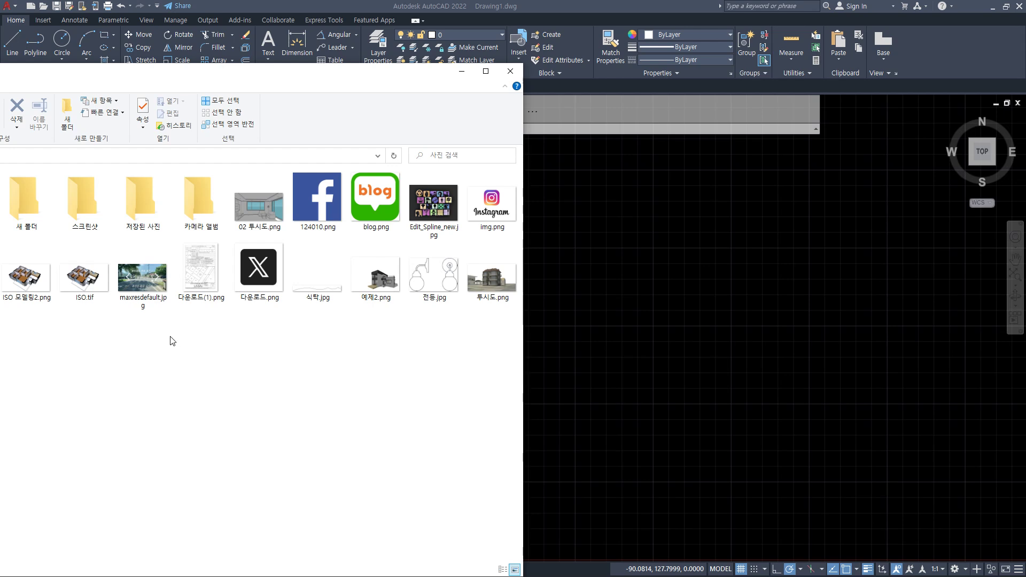
pyautogui.click(204, 275)
pyautogui.moveTo(204, 275)
pyautogui.mouseDown()
pyautogui.moveTo(249, 267)
pyautogui.moveTo(315, 300)
pyautogui.moveTo(342, 368)
pyautogui.moveTo(258, 395)
pyautogui.moveTo(278, 312)
pyautogui.moveTo(617, 305)
pyautogui.mouseUp()
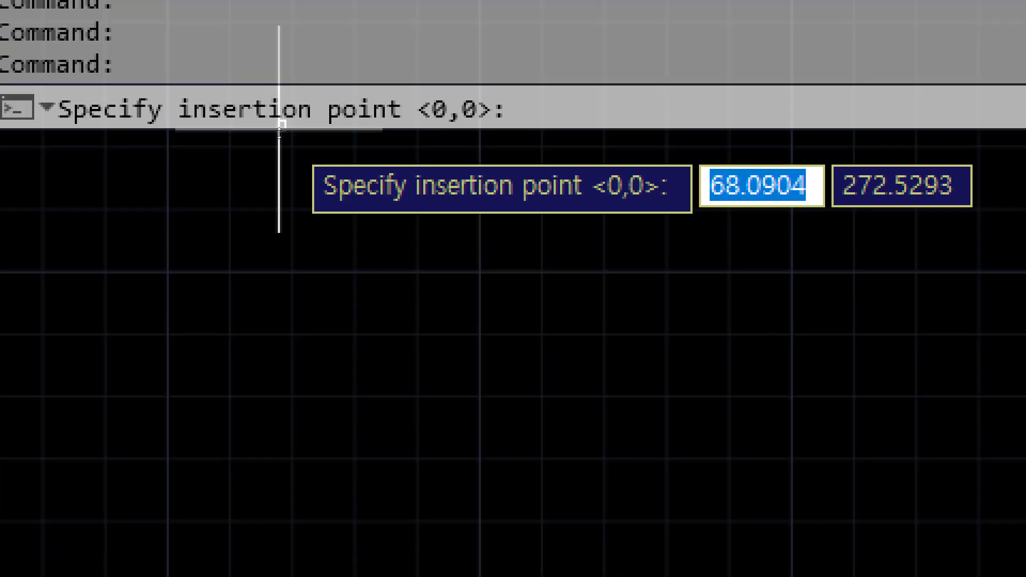
pyautogui.click(559, 110)
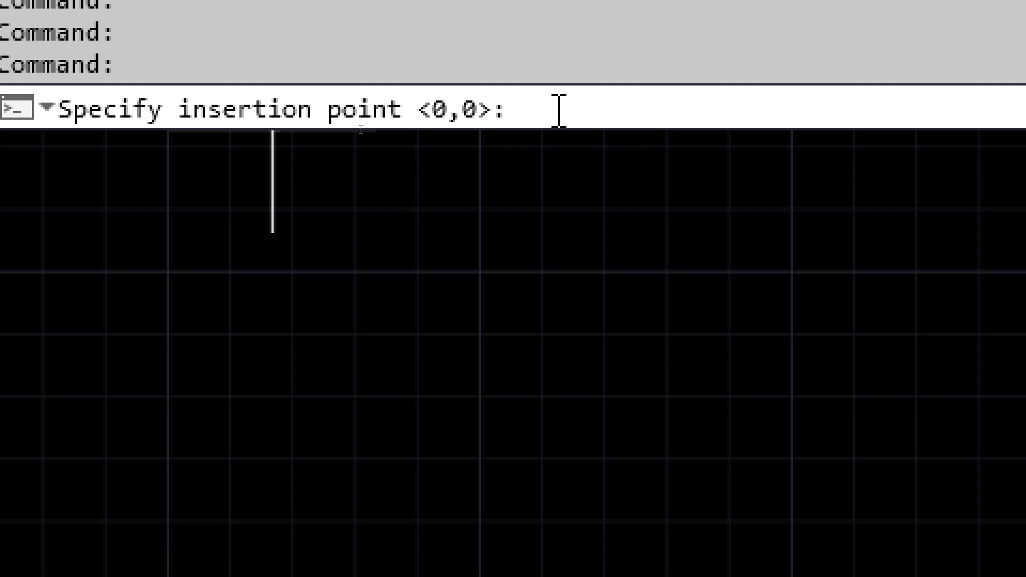
pyautogui.press('Return')
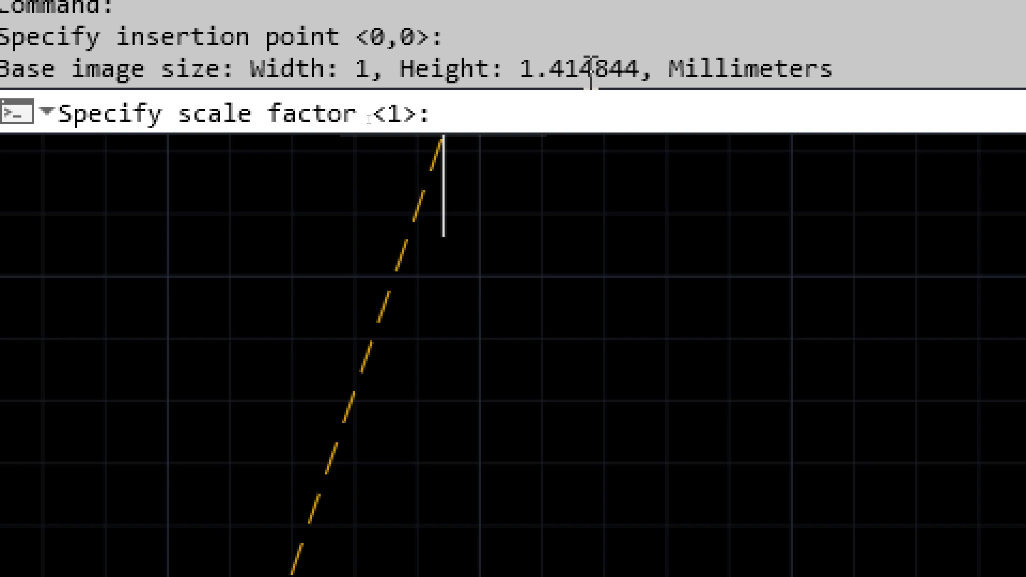
# Set the inserted image's scale factor to 210 and its rotation angle to 0
pyautogui.write('210')
pyautogui.press('Return')
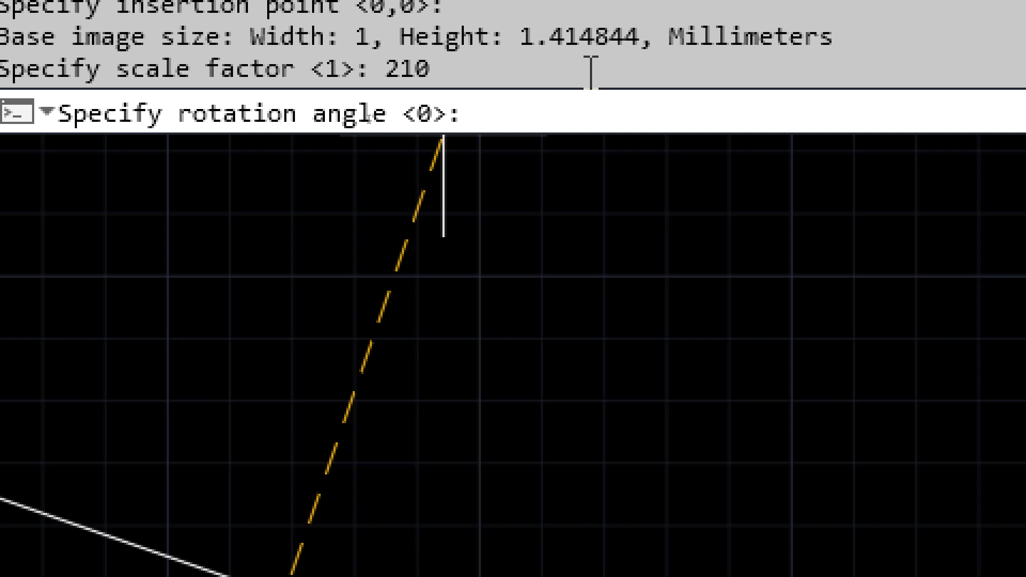
pyautogui.press('Return')
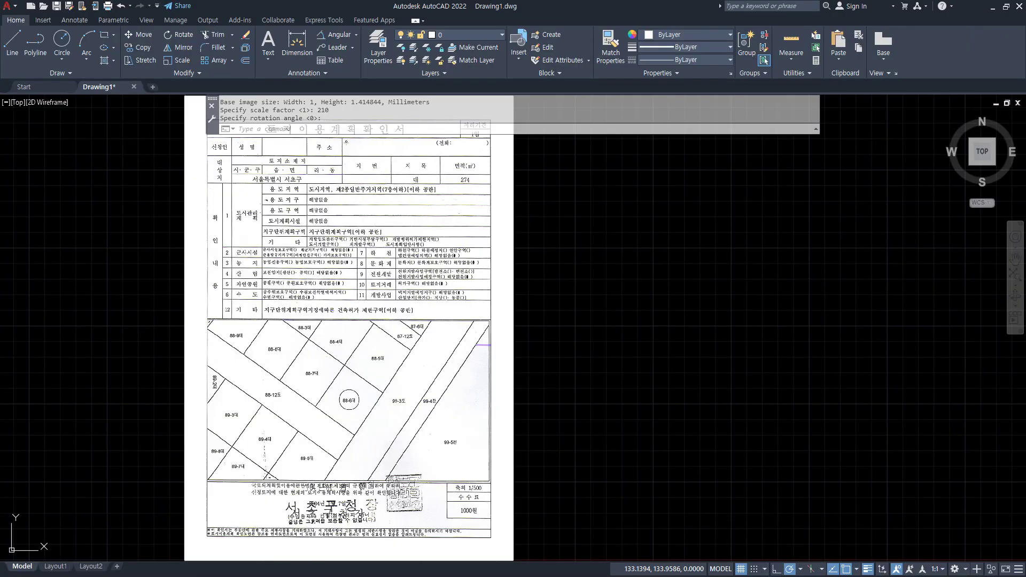
pyautogui.scroll(-3, 401, 423)
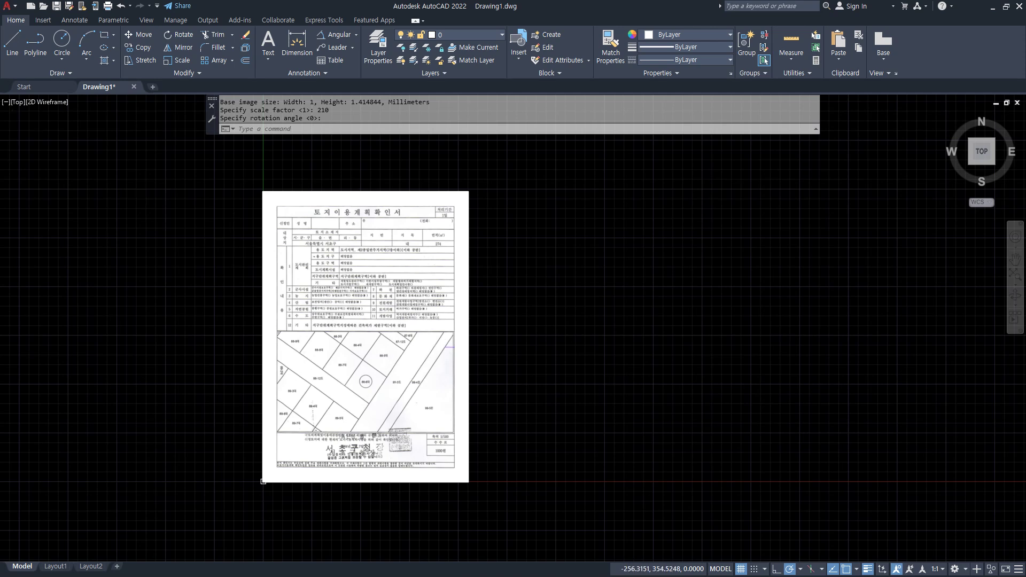
pyautogui.scroll(5, 338, 234)
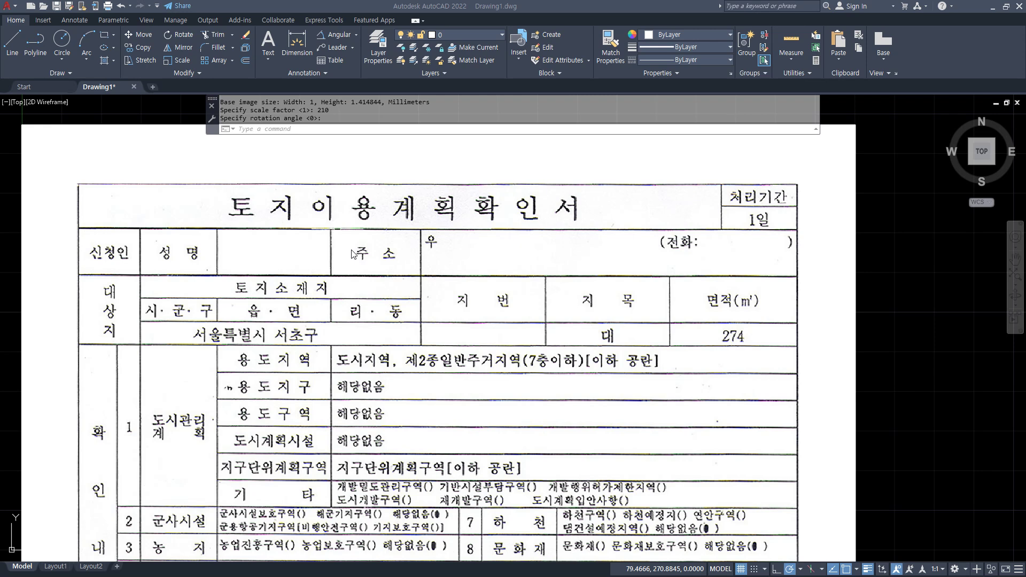
# Examine the certificate's land category, area and zoning entries, and bring the parcel map into view
pyautogui.moveTo(613, 338)
pyautogui.mouseDown()
pyautogui.moveTo(592, 334)
pyautogui.moveTo(627, 360)
pyautogui.mouseUp()
pyautogui.moveTo(759, 362)
pyautogui.mouseDown()
pyautogui.moveTo(743, 309)
pyautogui.moveTo(758, 357)
pyautogui.mouseUp()
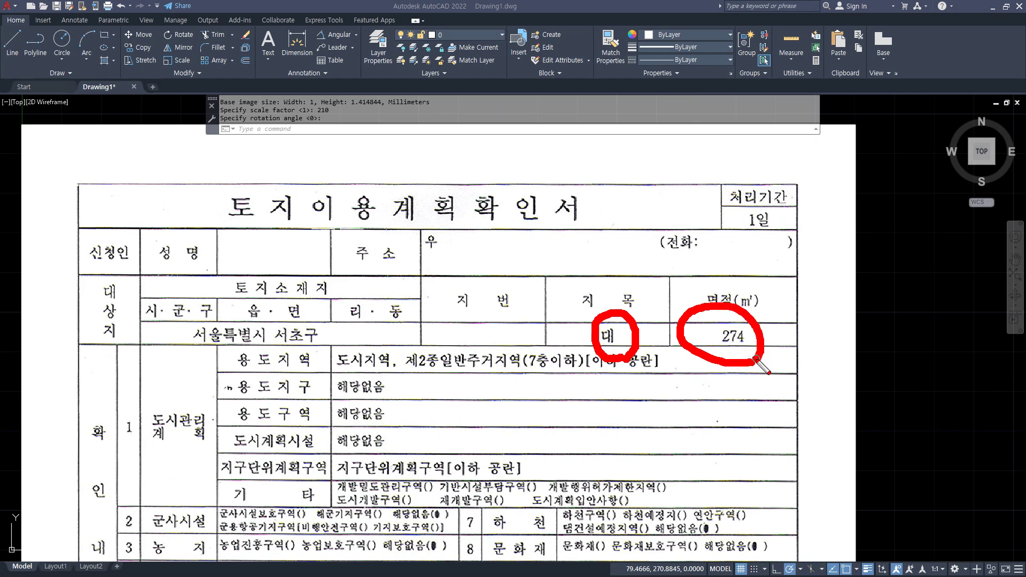
pyautogui.moveTo(519, 371); pyautogui.dragTo(576, 369)
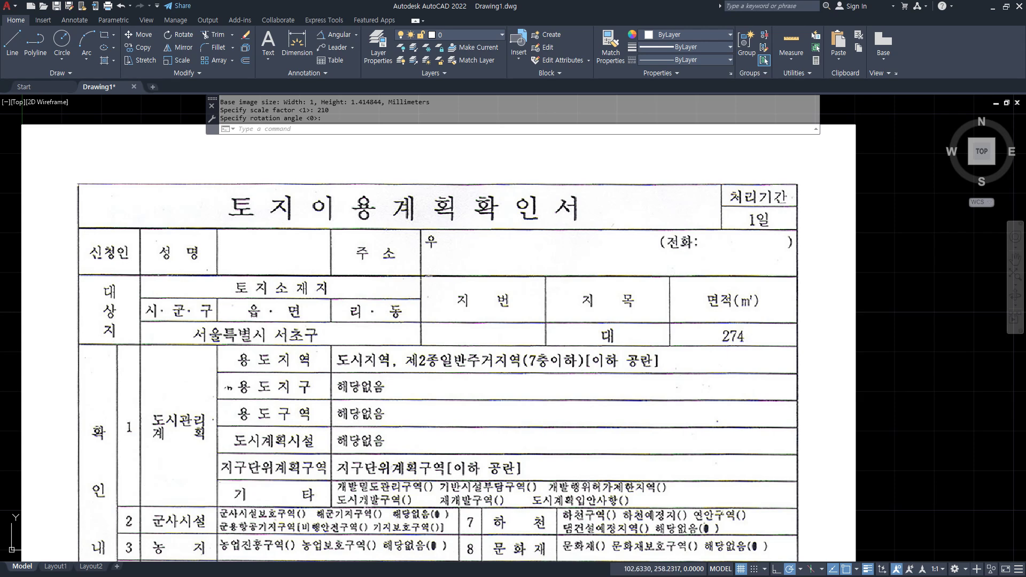
pyautogui.moveTo(409, 454); pyautogui.dragTo(422, 265, button='middle')
pyautogui.moveTo(428, 448)
pyautogui.mouseDown(button='middle')
pyautogui.moveTo(428, 347)
pyautogui.moveTo(429, 363)
pyautogui.mouseUp(button='middle')
pyautogui.press('Escape')
pyautogui.moveTo(486, 398); pyautogui.dragTo(486, 369, button='middle')
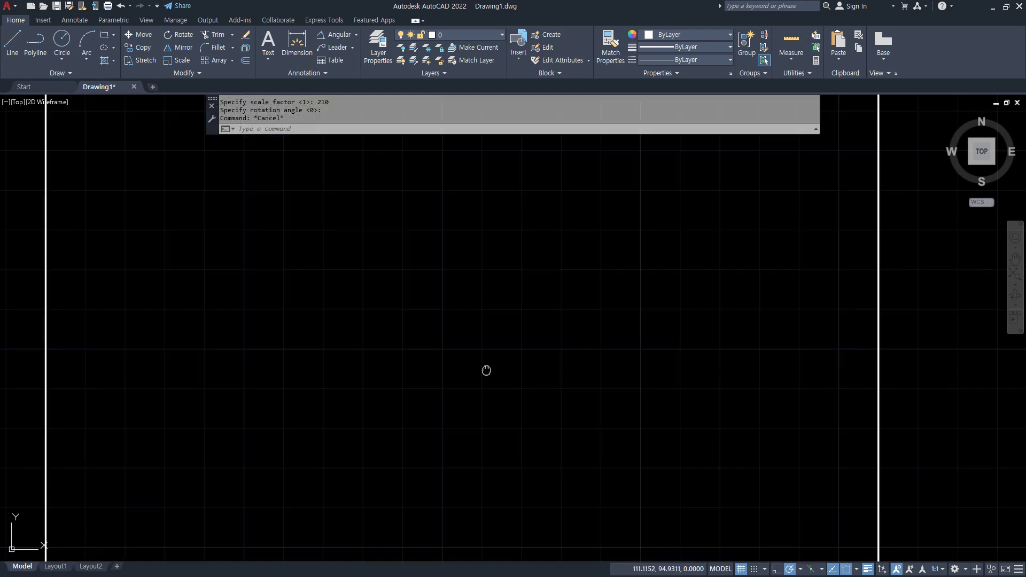
# Examine parcel 88-6대 on the map, its adjoining roads 88-12도 and 99-3도, and the neighbouring parcels 99-4잡 and 99-5천
pyautogui.moveTo(463, 336)
pyautogui.mouseDown()
pyautogui.moveTo(430, 299)
pyautogui.moveTo(493, 335)
pyautogui.moveTo(462, 292)
pyautogui.moveTo(490, 345)
pyautogui.moveTo(470, 294)
pyautogui.moveTo(454, 332)
pyautogui.moveTo(486, 338)
pyautogui.moveTo(467, 339)
pyautogui.mouseUp()
pyautogui.moveTo(610, 323); pyautogui.dragTo(569, 324)
pyautogui.moveTo(293, 310); pyautogui.dragTo(260, 310)
pyautogui.moveTo(559, 279); pyautogui.dragTo(518, 349)
pyautogui.moveTo(610, 385); pyautogui.dragTo(568, 447)
pyautogui.moveTo(411, 355); pyautogui.dragTo(462, 394)
pyautogui.moveTo(359, 413); pyautogui.dragTo(409, 447)
pyautogui.moveTo(744, 436)
pyautogui.mouseDown()
pyautogui.moveTo(664, 423)
pyautogui.moveTo(734, 437)
pyautogui.mouseUp()
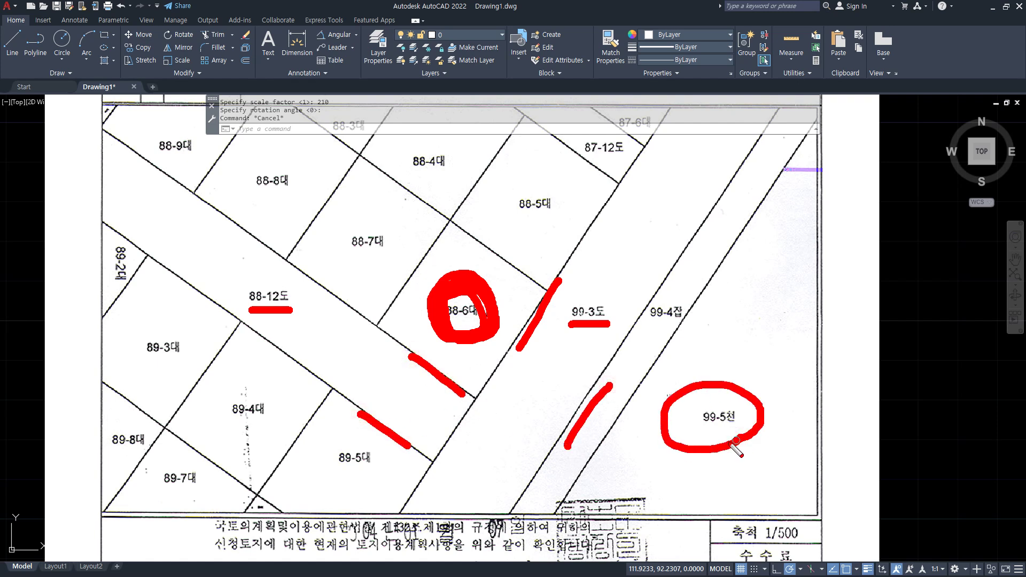
pyautogui.press('e')
pyautogui.moveTo(587, 275)
pyautogui.mouseDown()
pyautogui.moveTo(653, 284)
pyautogui.moveTo(666, 342)
pyautogui.moveTo(773, 364)
pyautogui.mouseUp()
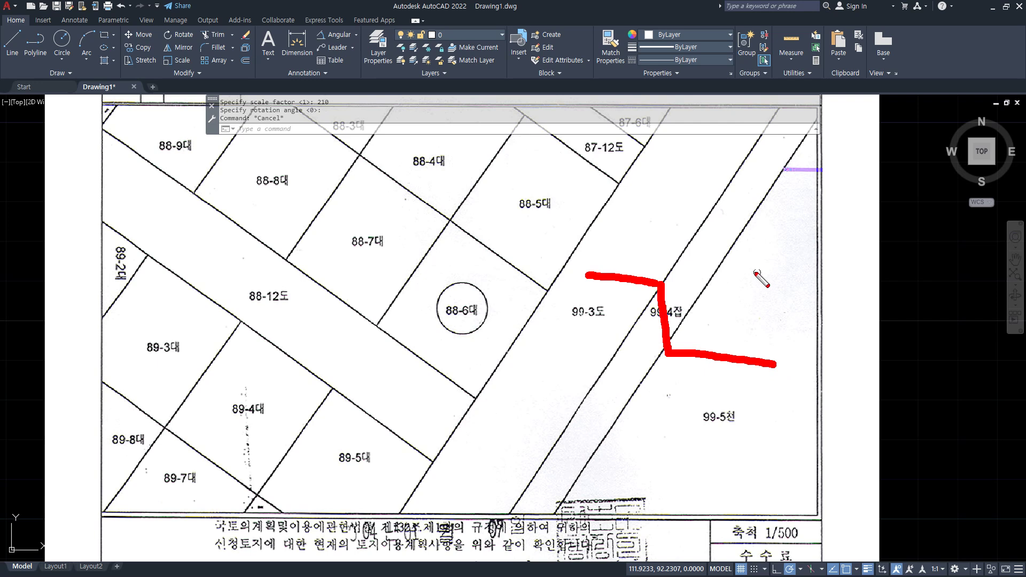
pyautogui.moveTo(707, 231)
pyautogui.mouseDown()
pyautogui.moveTo(714, 270)
pyautogui.moveTo(688, 282)
pyautogui.moveTo(660, 334)
pyautogui.mouseUp()
pyautogui.moveTo(701, 308); pyautogui.dragTo(676, 324)
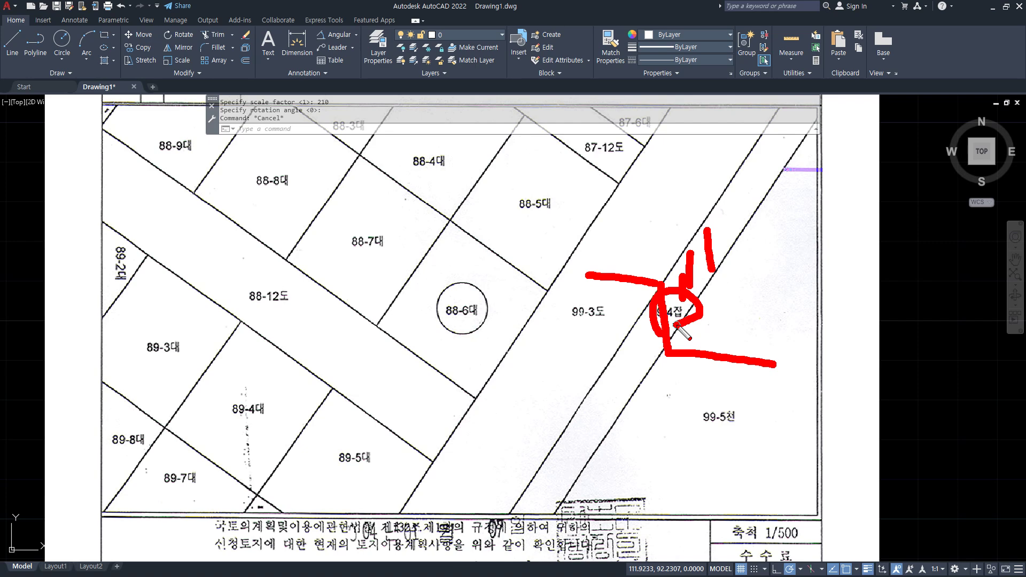
pyautogui.press('Escape')
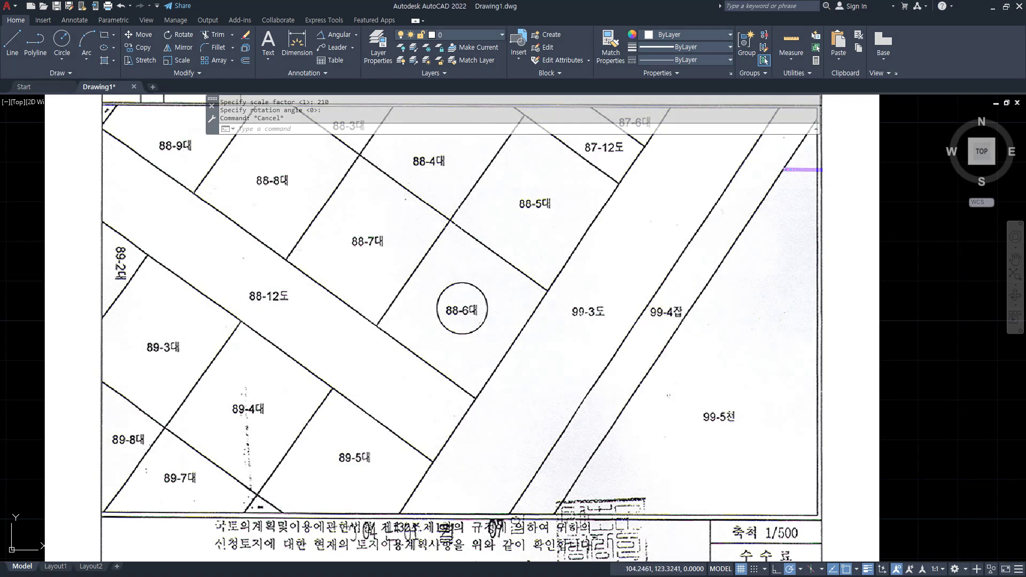
# Trace the boundary between parcels 88-6대 and 88-5대 with a line about 32 mm long that slightly overshoots both corners
pyautogui.scroll(8, 441, 204)
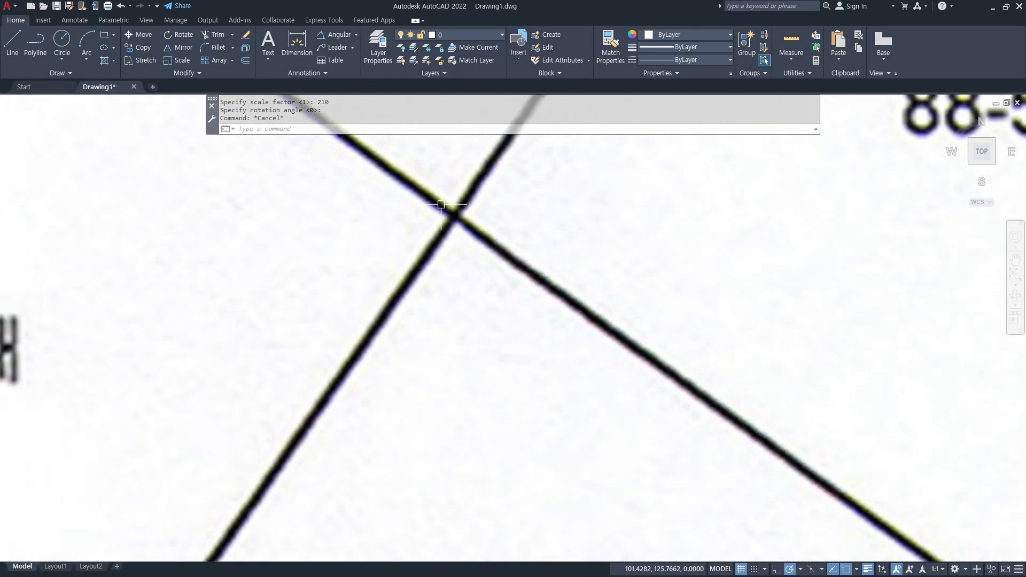
pyautogui.write('L')
pyautogui.press('Return')
pyautogui.scroll(5, 433, 198)
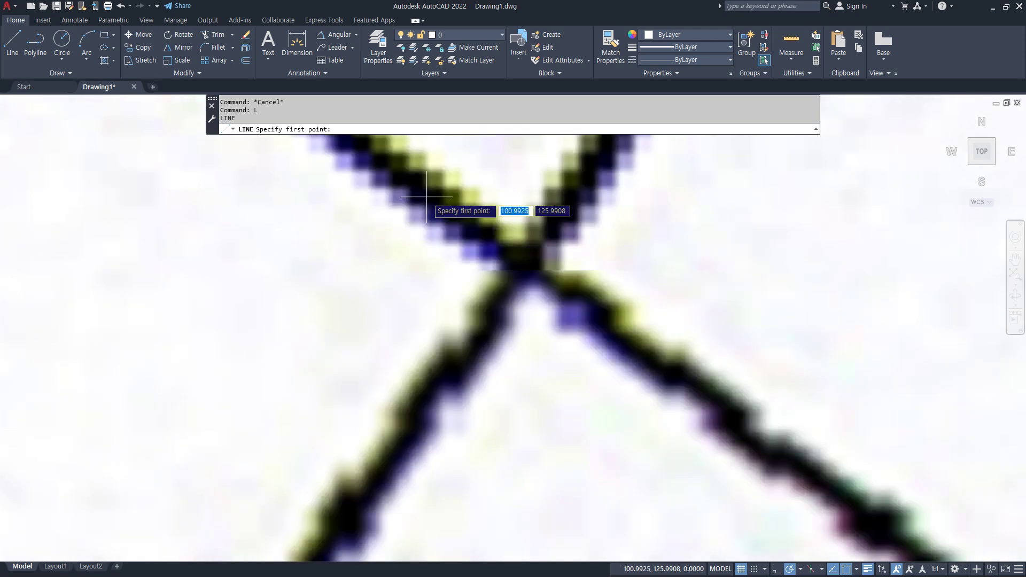
pyautogui.click(409, 184)
pyautogui.scroll(-5, 522, 272)
pyautogui.moveTo(522, 270); pyautogui.dragTo(709, 425, button='middle')
pyautogui.scroll(4, 727, 413)
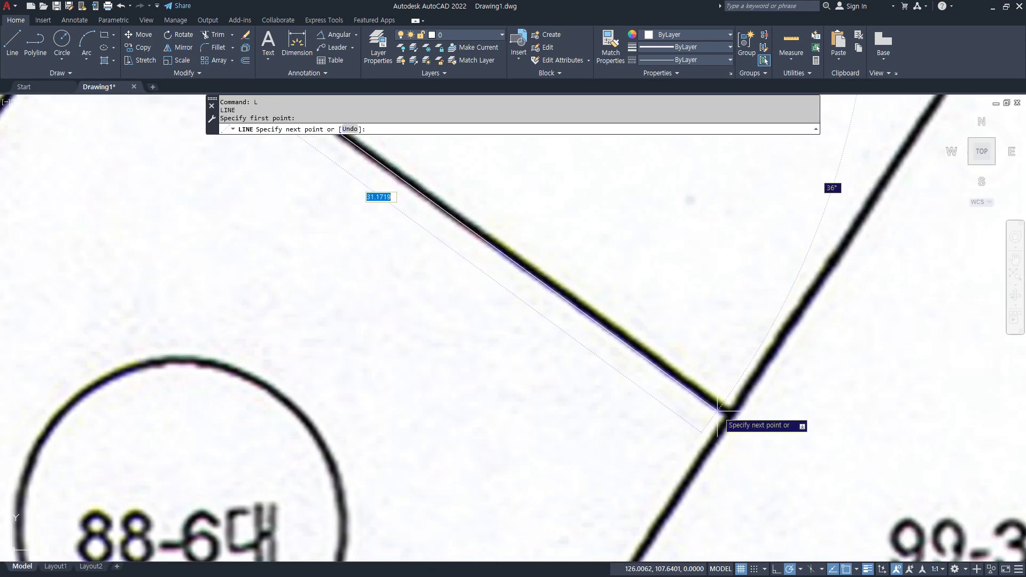
pyautogui.scroll(2, 725, 411)
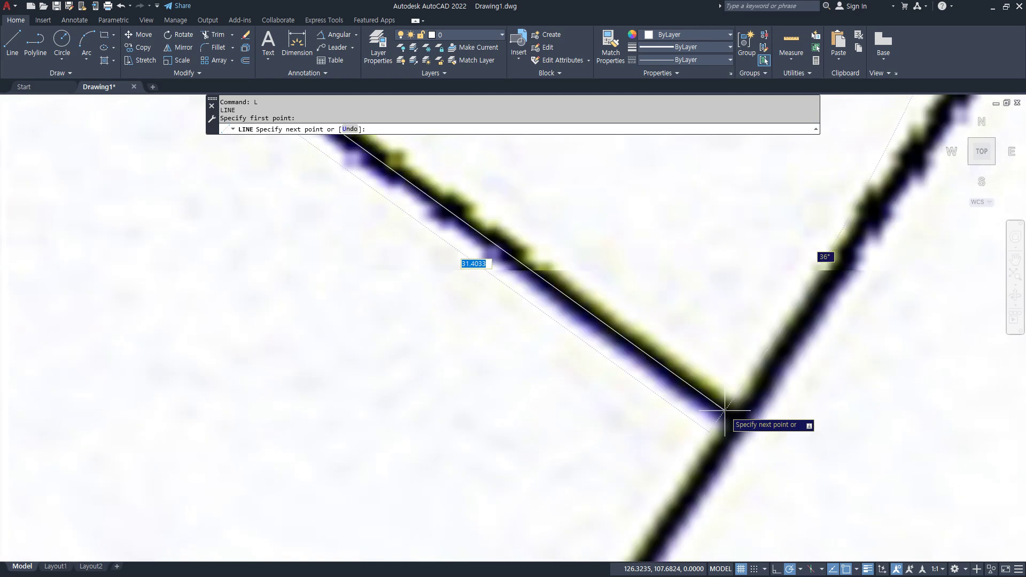
pyautogui.click(756, 432)
pyautogui.press('Return')
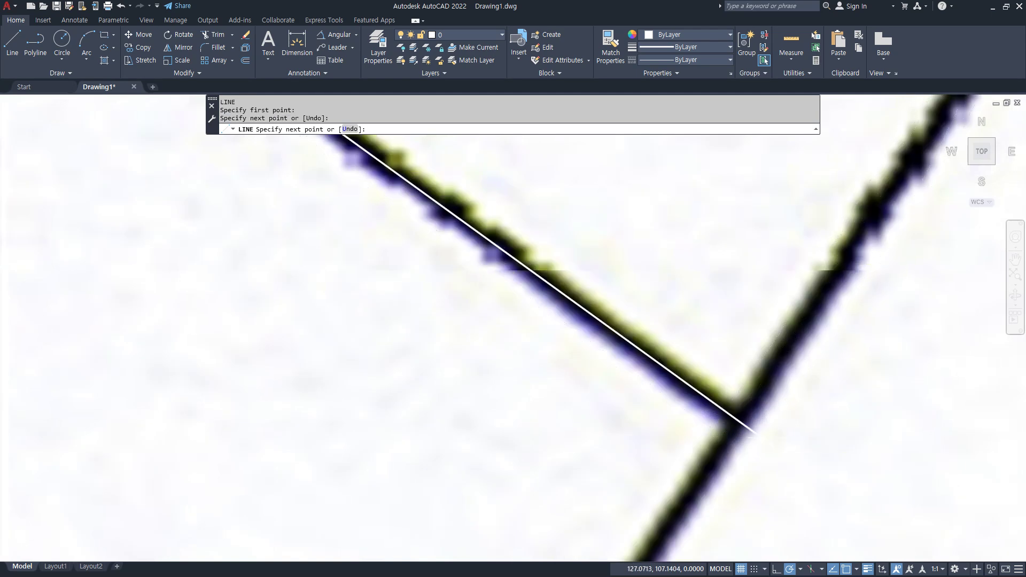
# Trace the boundary between parcel 88-6대 and road 99-3도 with a line about 35 mm long, overshooting both corners
pyautogui.press('Return')
pyautogui.click(751, 364)
pyautogui.scroll(-5, 751, 363)
pyautogui.scroll(8, 679, 343)
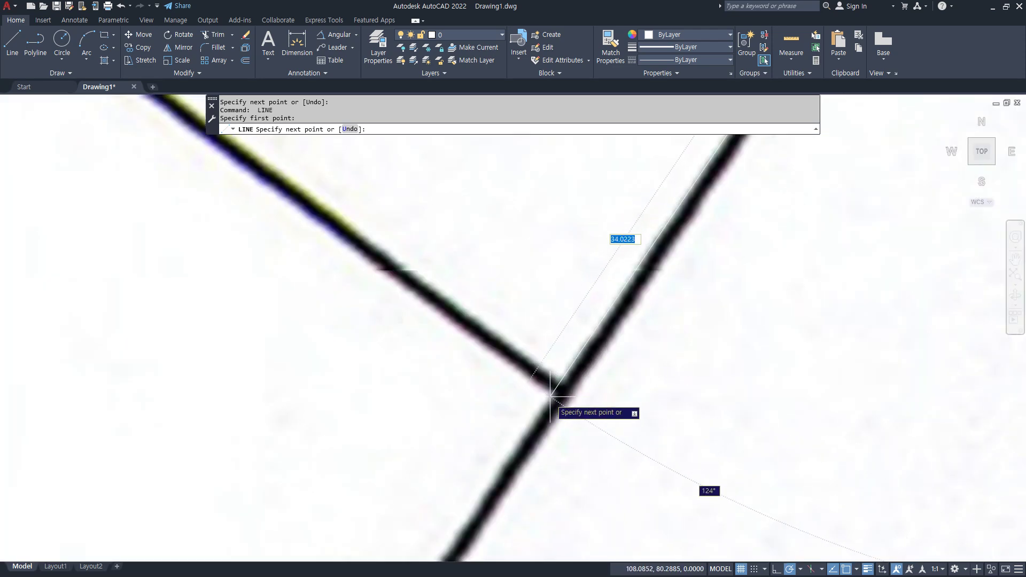
pyautogui.click(542, 427)
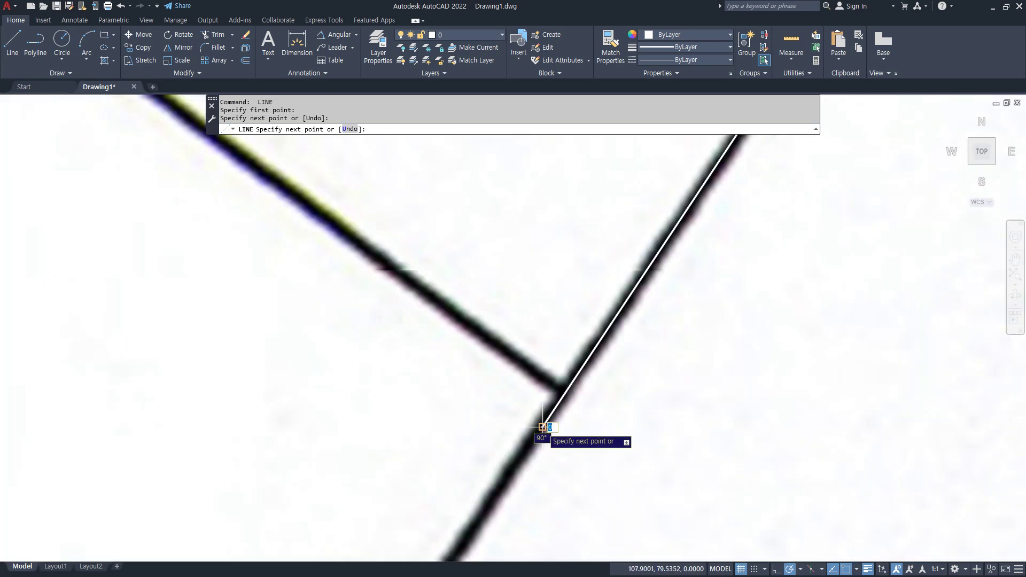
pyautogui.press('Return')
# Trace the boundary between parcel 88-6대 and road 88-12도 with a line about 33 mm long, running past the corner with 88-7대
pyautogui.press('Return')
pyautogui.scroll(3, 556, 393)
pyautogui.click(574, 390)
pyautogui.scroll(-6, 498, 345)
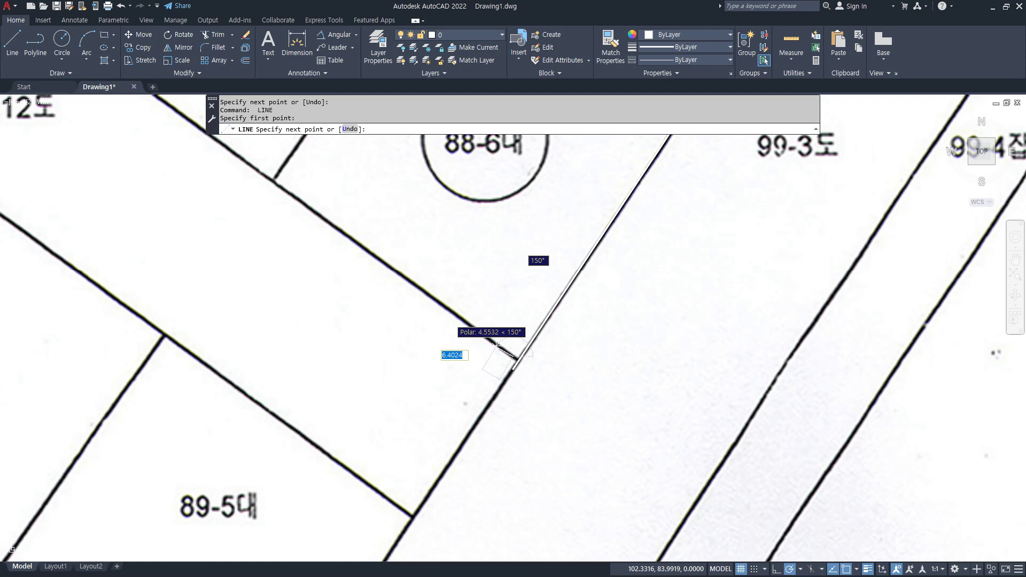
pyautogui.scroll(-1, 321, 235)
pyautogui.scroll(8, 321, 243)
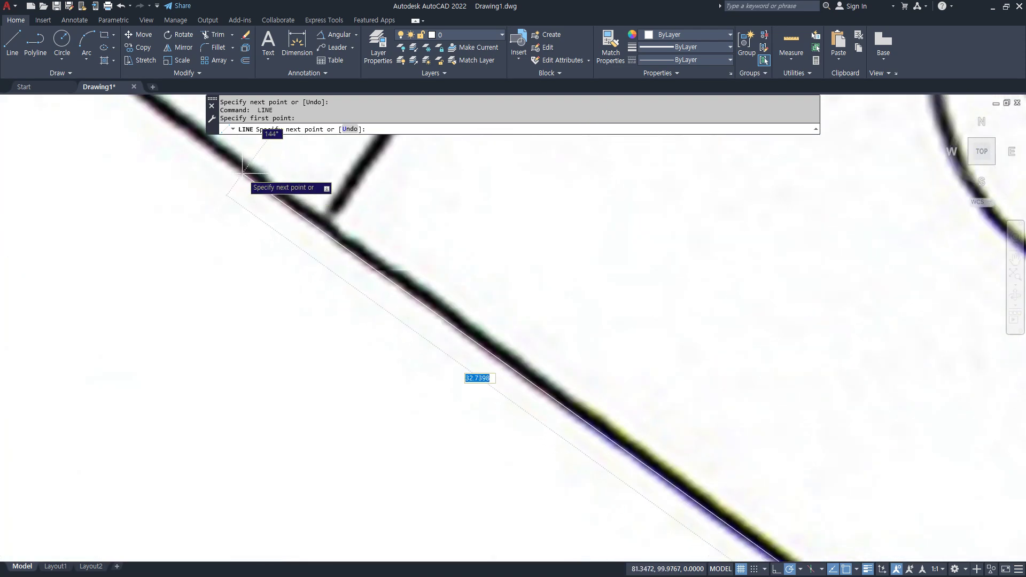
pyautogui.scroll(3, 243, 171)
pyautogui.click(238, 156)
pyautogui.press('Return')
# Trace the boundary between parcels 88-6대 and 88-7대 with a line about 34 mm long, running past the upper corner
pyautogui.press('Return')
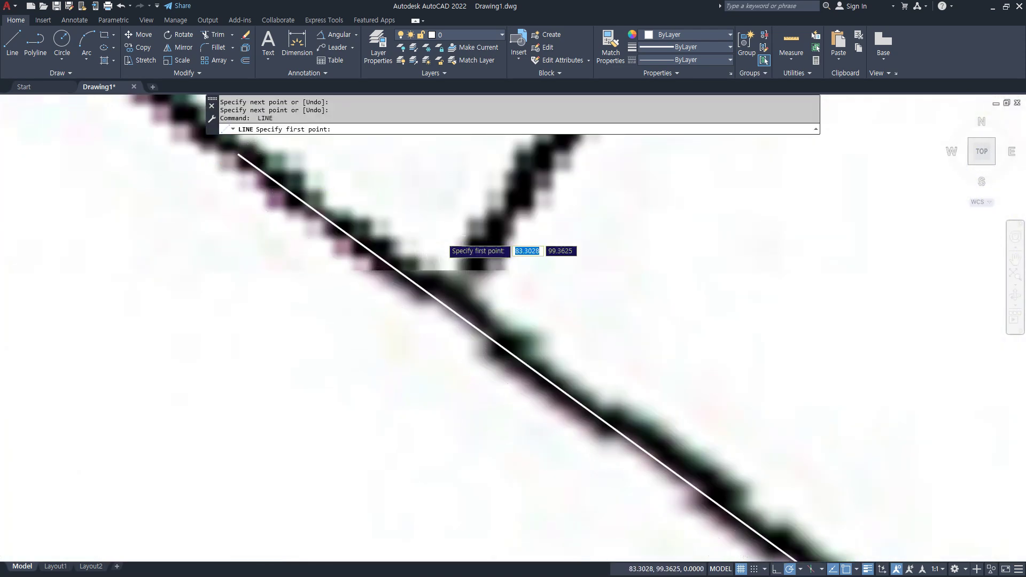
pyautogui.click(486, 245)
pyautogui.scroll(-3, 476, 243)
pyautogui.moveTo(518, 210); pyautogui.dragTo(432, 286, button='middle')
pyautogui.scroll(5, 433, 286)
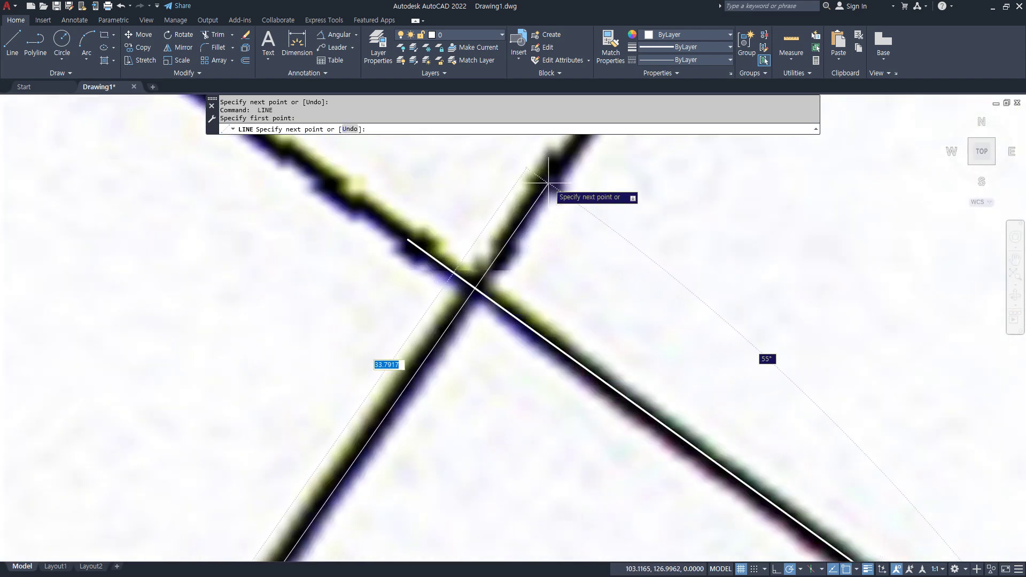
pyautogui.click(551, 173)
pyautogui.scroll(-4, 472, 319)
pyautogui.press('Return')
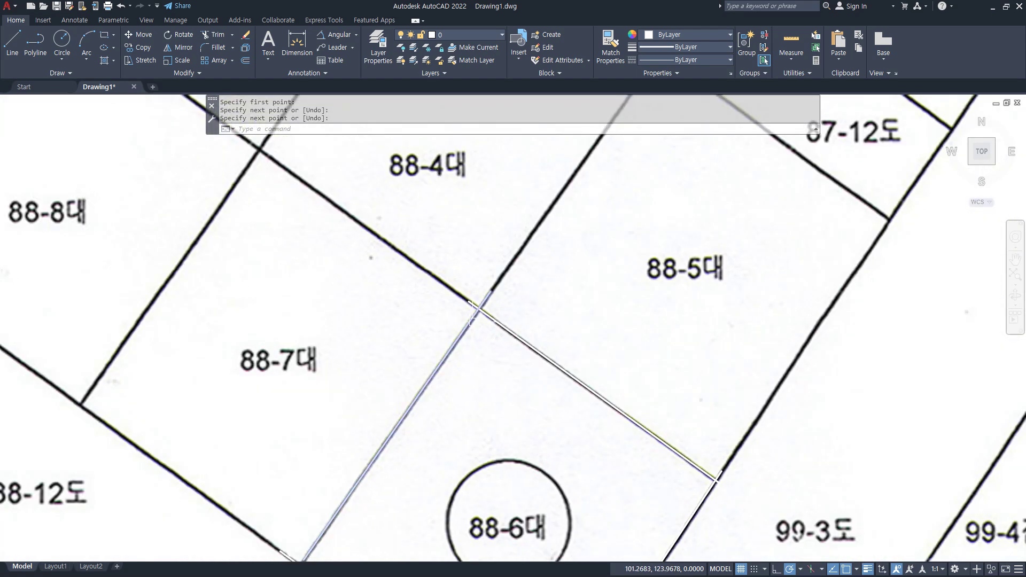
# Erase the inserted land-use plan image, keeping only the four traced boundary lines
pyautogui.scroll(-4, 471, 320)
pyautogui.moveTo(675, 233); pyautogui.dragTo(670, 234)
pyautogui.moveTo(826, 224)
pyautogui.mouseDown()
pyautogui.moveTo(885, 276)
pyautogui.moveTo(824, 226)
pyautogui.mouseUp()
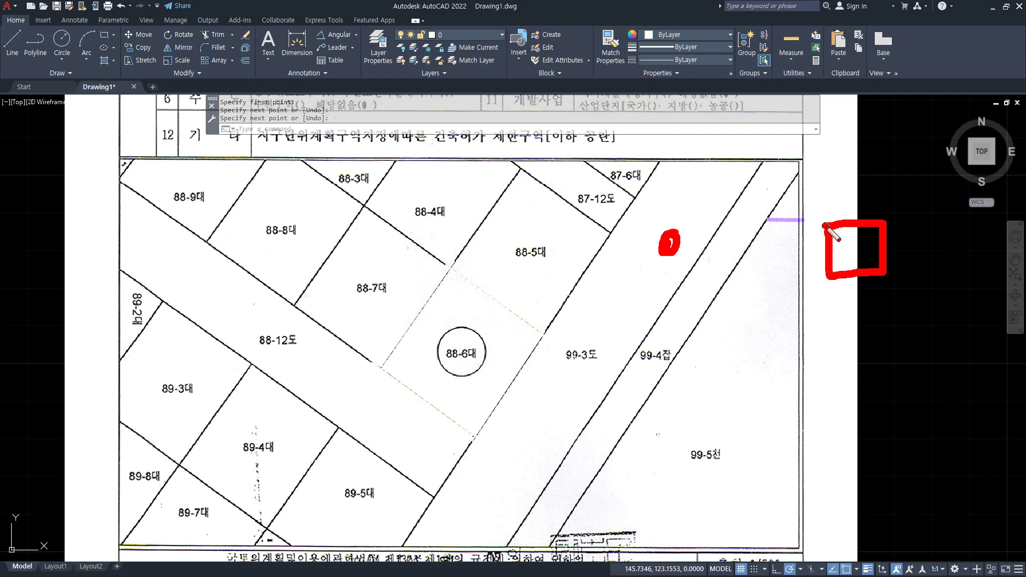
pyautogui.click(903, 257)
pyautogui.click(818, 311)
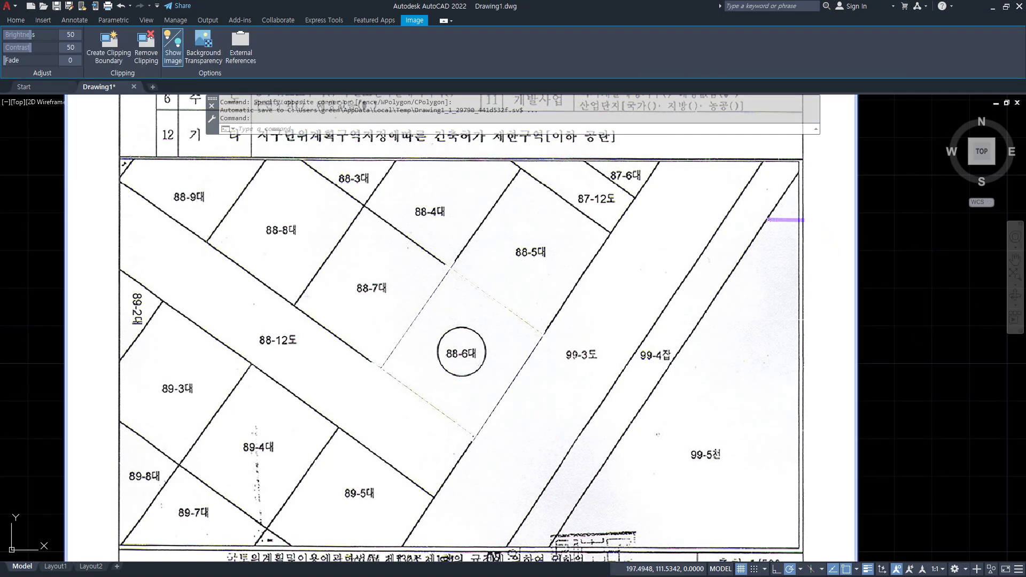
pyautogui.scroll(-6, 813, 321)
pyautogui.moveTo(852, 275); pyautogui.dragTo(680, 331, button='middle')
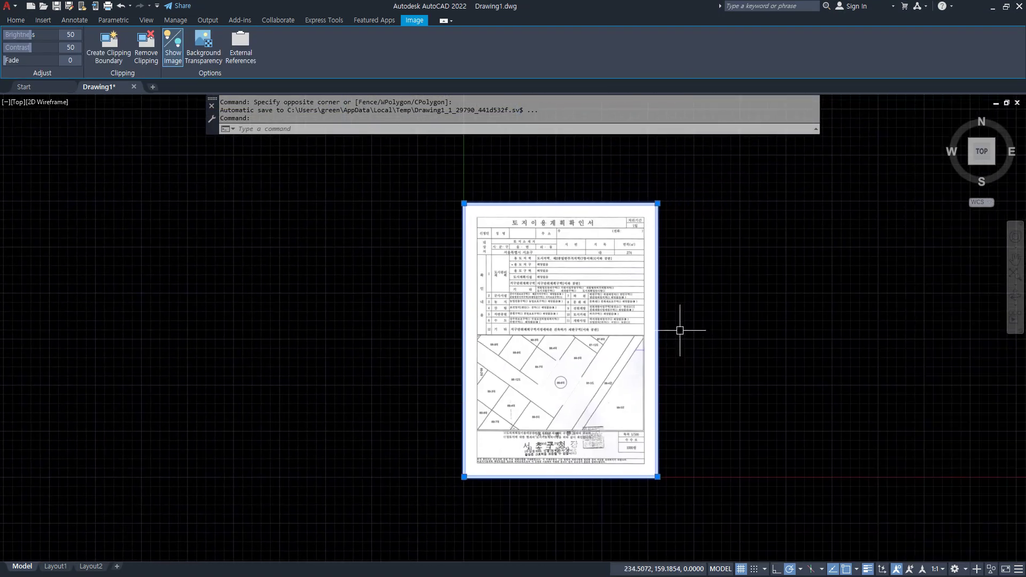
pyautogui.press('Delete')
# Fillet all four corners of the traced parcel with radius 0 to form a closed outline without overshooting ends
pyautogui.scroll(5, 556, 394)
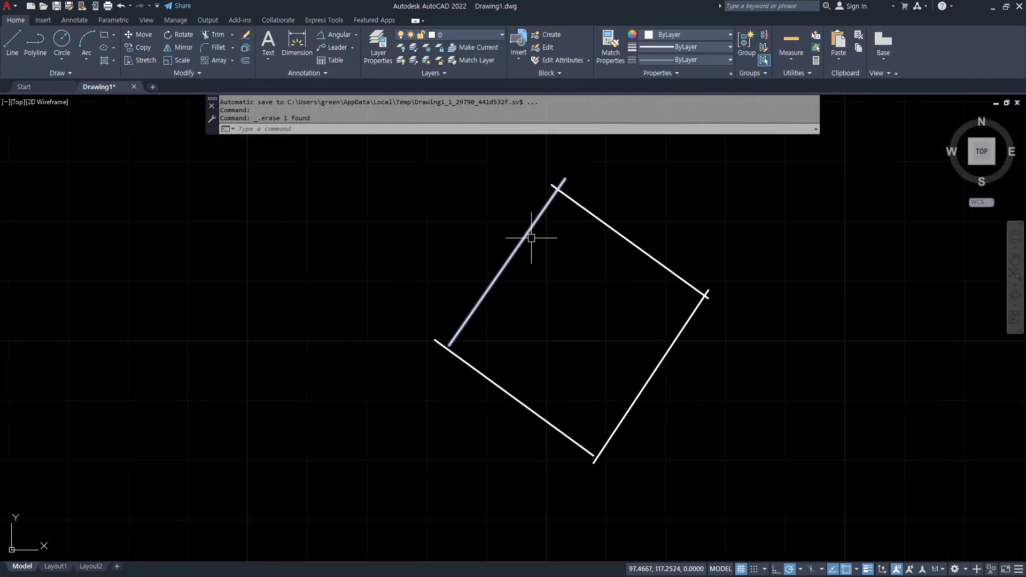
pyautogui.write('f')
pyautogui.press('Return')
pyautogui.click(541, 216)
pyautogui.click(568, 197)
pyautogui.press('Return')
pyautogui.click(681, 281)
pyautogui.click(682, 327)
pyautogui.press('Return')
pyautogui.click(620, 424)
pyautogui.click(557, 428)
pyautogui.press('Return')
pyautogui.click(471, 366)
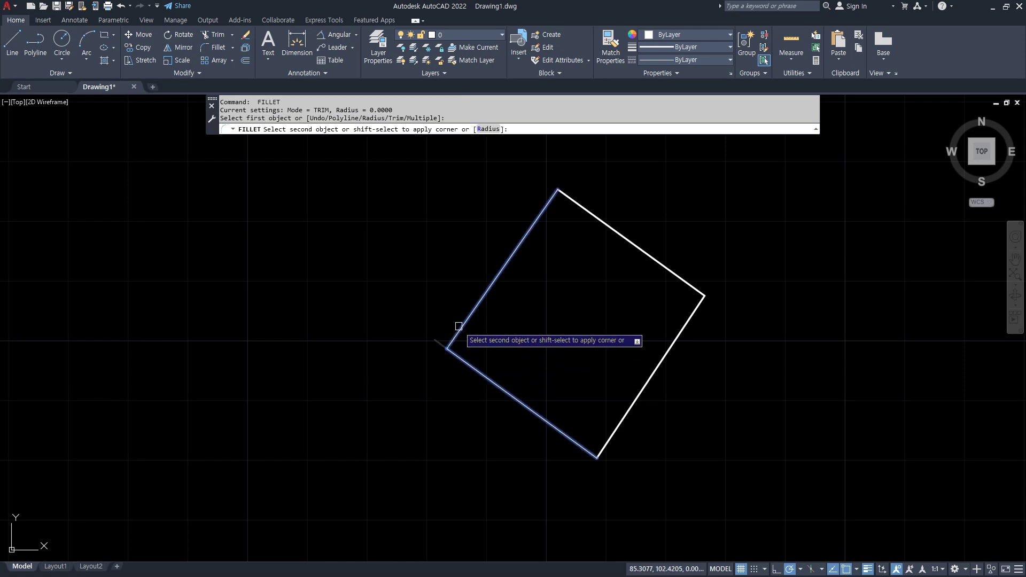
pyautogui.click(454, 338)
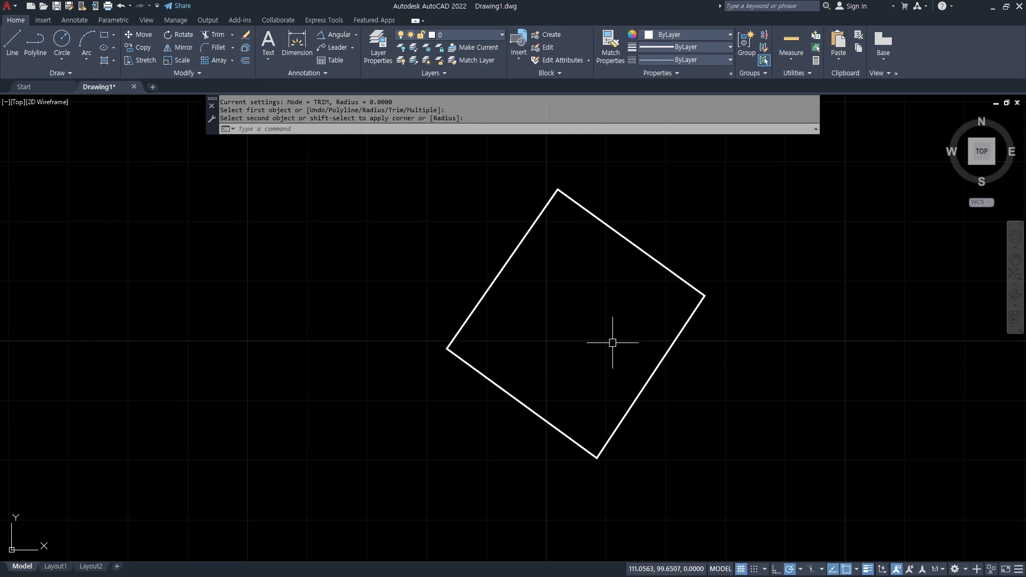
pyautogui.moveTo(613, 343); pyautogui.dragTo(533, 323, button='middle')
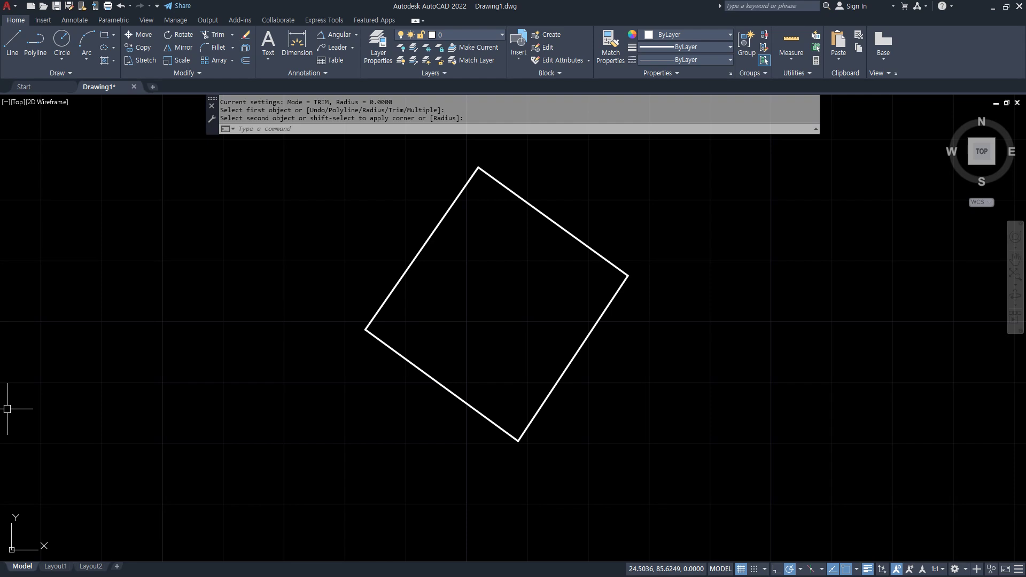
# Switch to Chrome, return to the cafe's 캐드 실습자료 board and browse its practice posts
pyautogui.hotkey('alt', 'Tab')
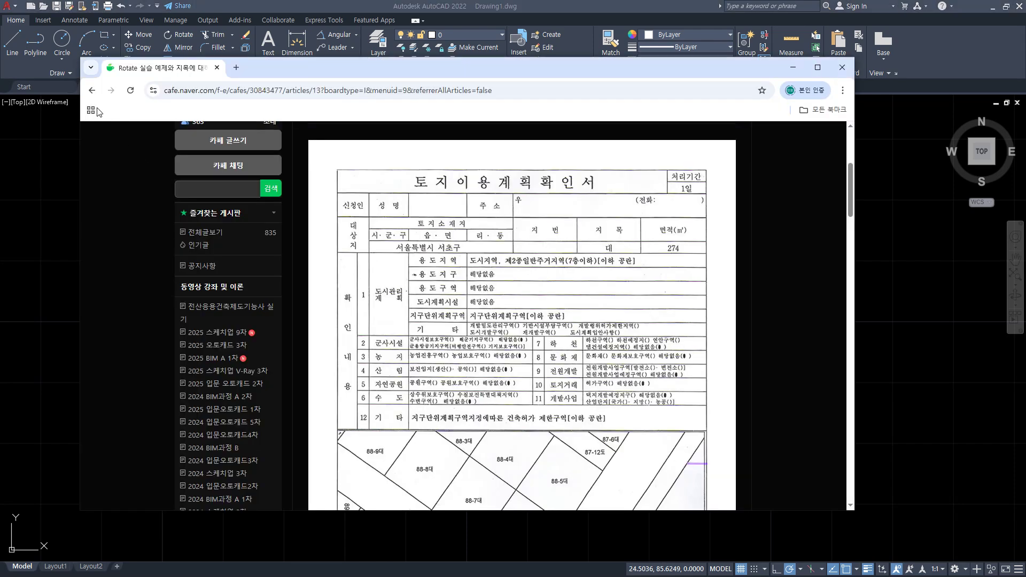
pyautogui.click(92, 91)
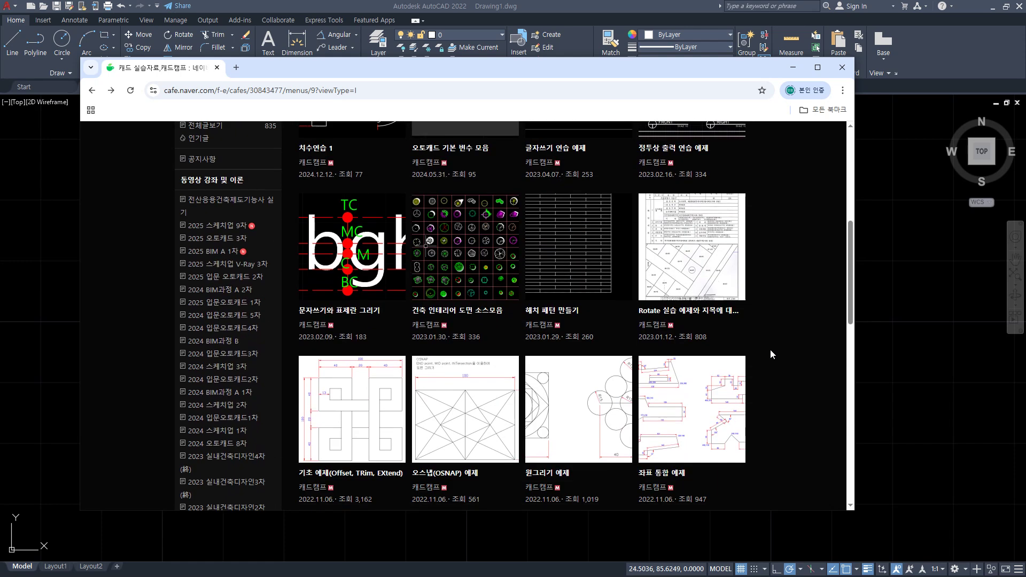
pyautogui.scroll(-2, 771, 349)
pyautogui.scroll(2, 771, 350)
pyautogui.scroll(2, 771, 349)
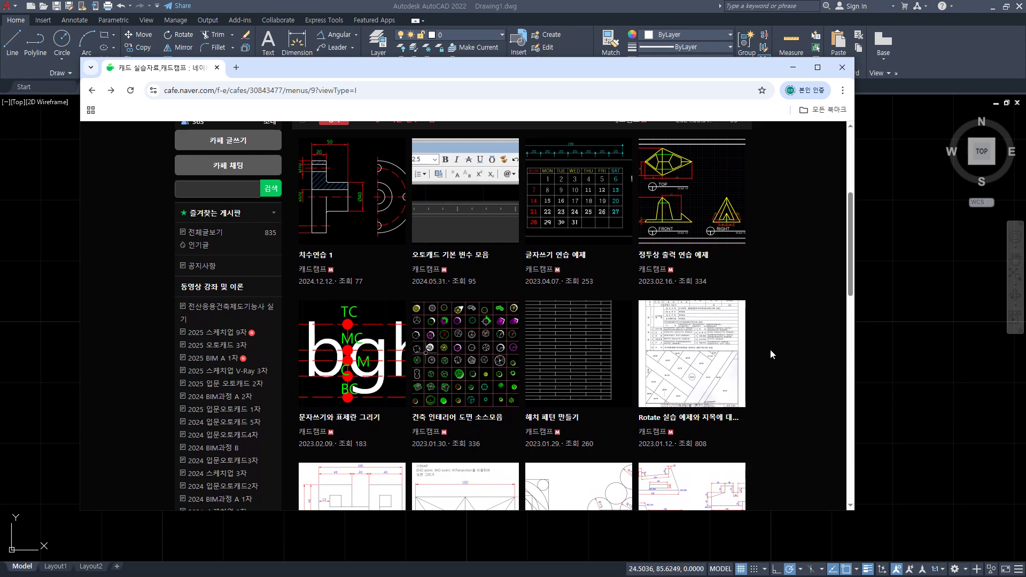
pyautogui.scroll(-2, 771, 349)
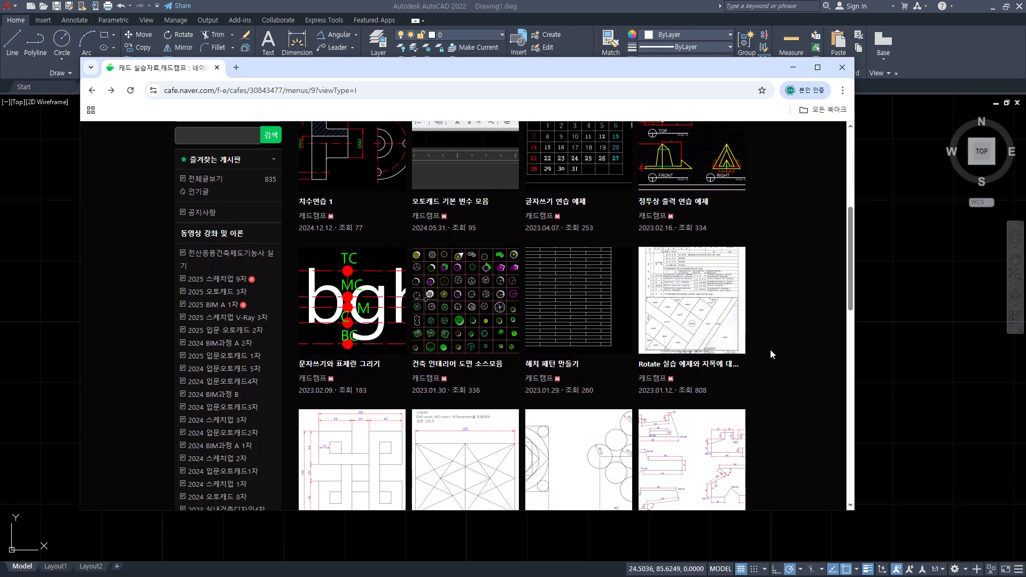
pyautogui.scroll(-3, 768, 343)
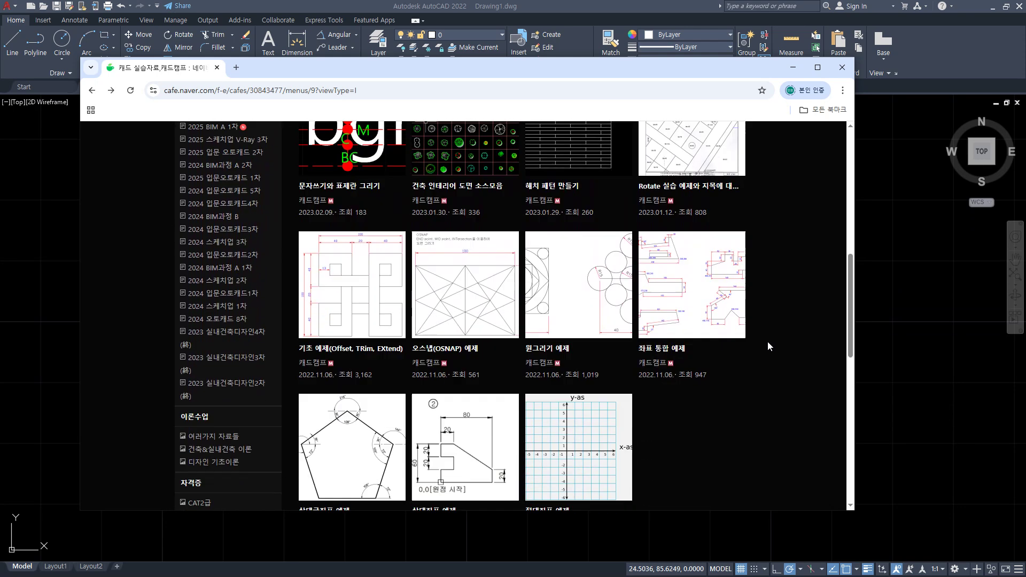
pyautogui.scroll(-3, 304, 316)
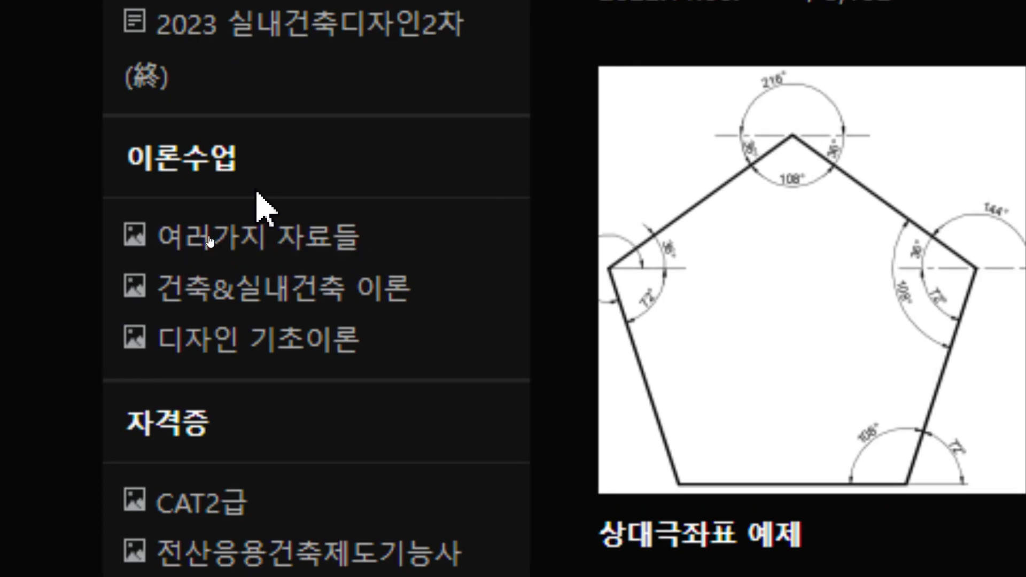
# Browse the cafe's 여러가지 자료들 board and open the post 다양한 방위 그리기
pyautogui.click(236, 236)
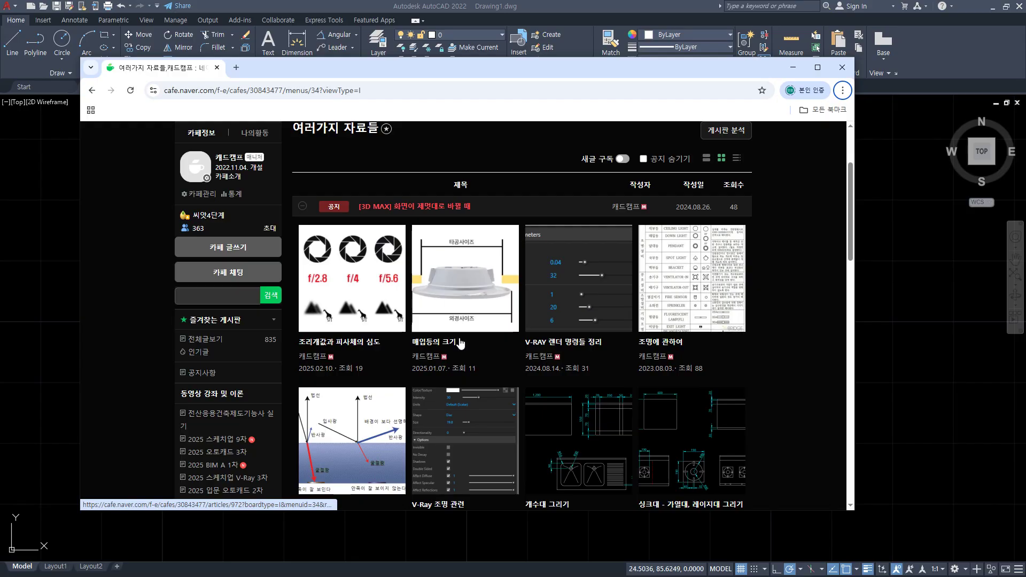
pyautogui.scroll(-12, 500, 401)
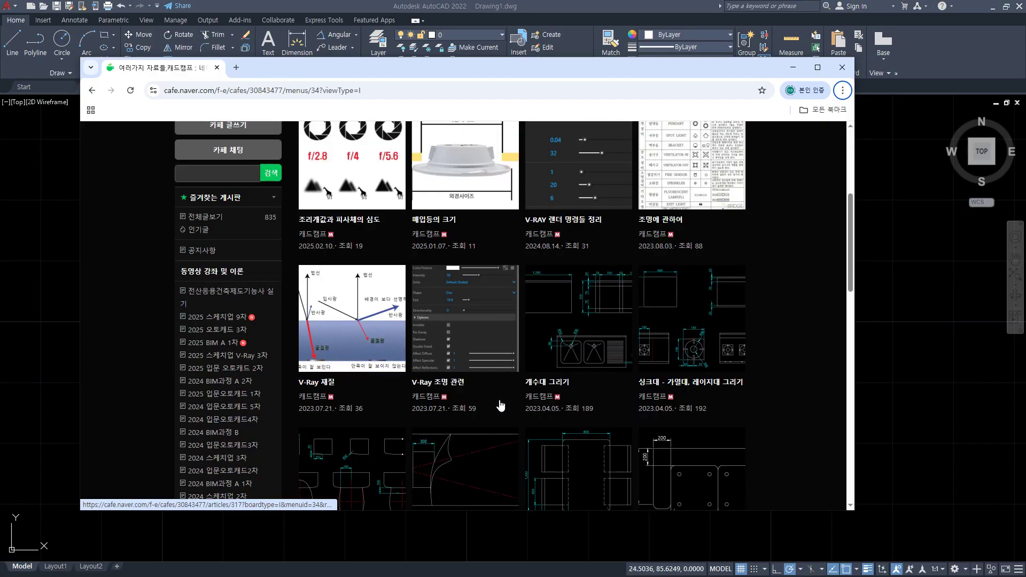
pyautogui.scroll(-1, 499, 401)
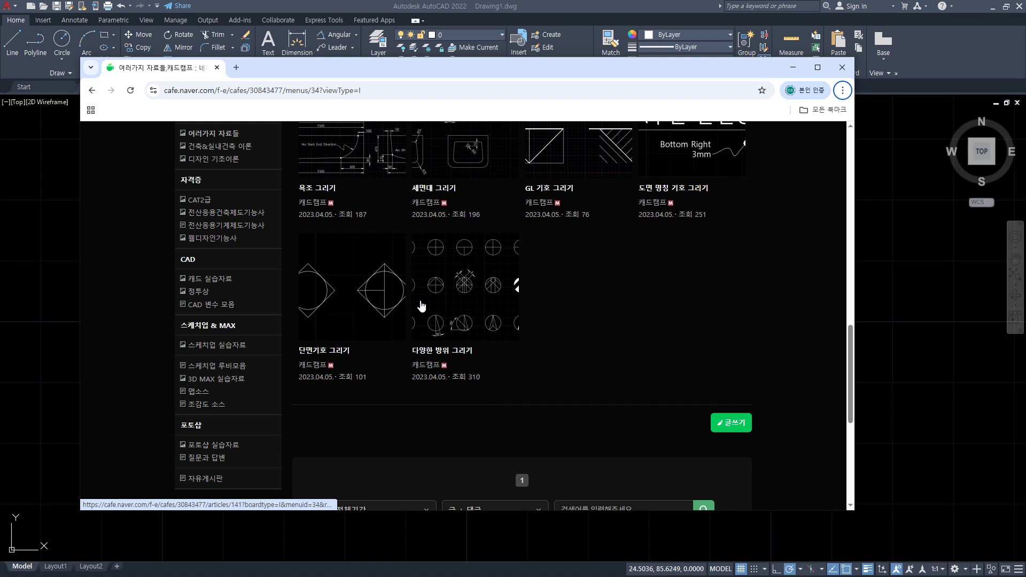
pyautogui.click(475, 298)
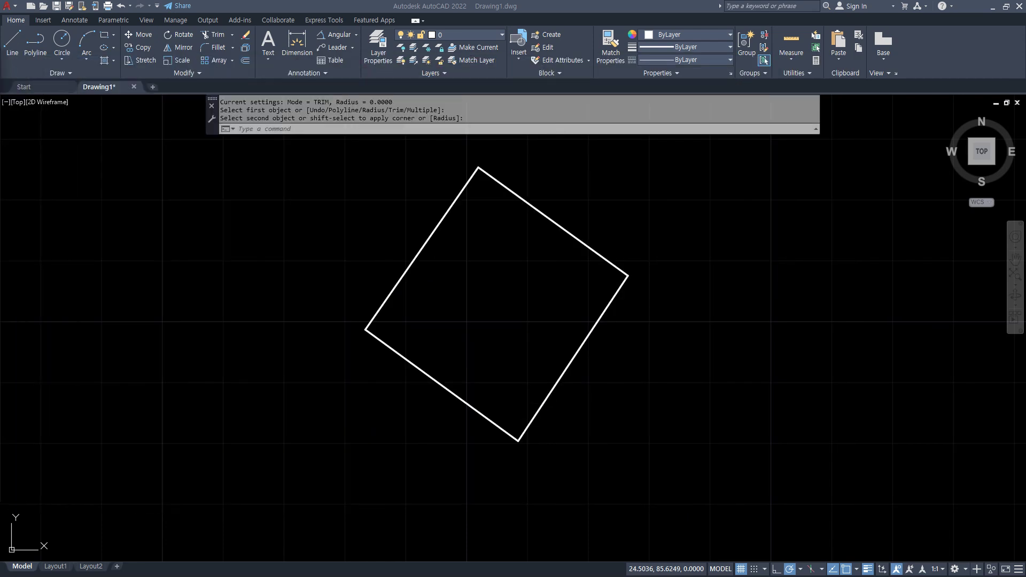
# Open the scanned land-use plan 다운로드(1).png from File Explorer and examine parcel 88-6대 and the plan's scale
pyautogui.hotkey('alt', 'Tab')
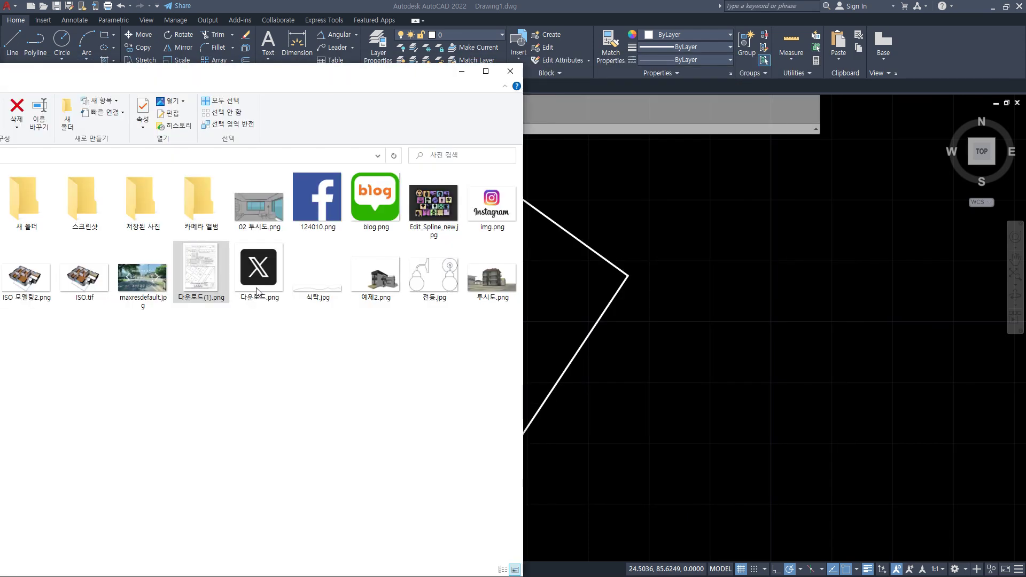
pyautogui.click(222, 259)
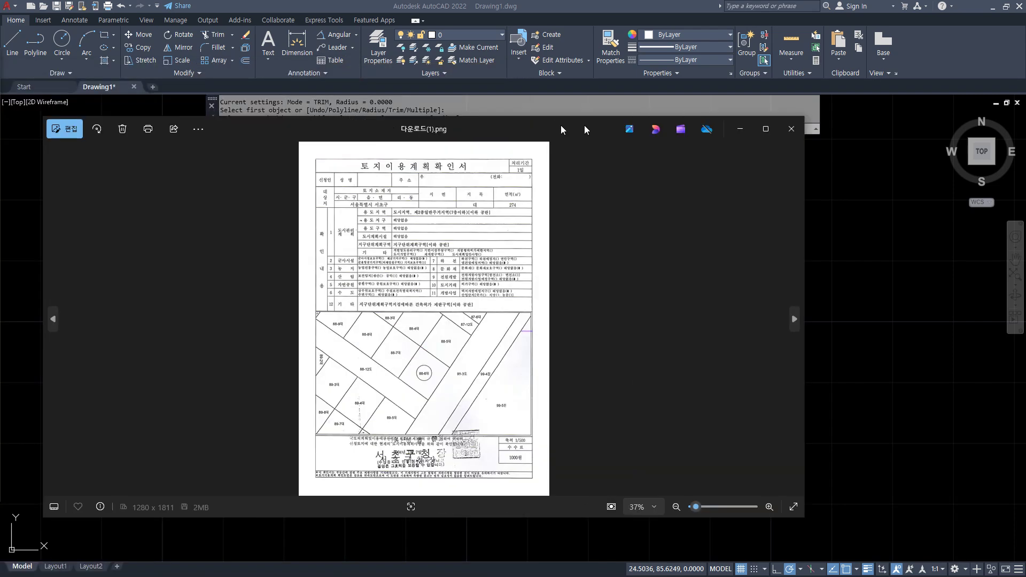
pyautogui.click(794, 127)
pyautogui.scroll(5, 503, 440)
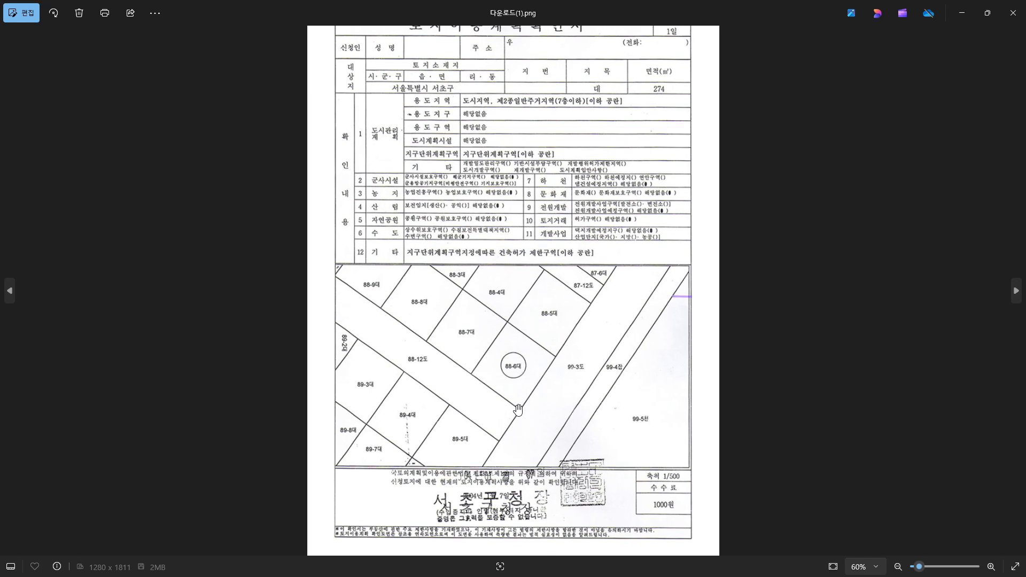
pyautogui.moveTo(463, 379); pyautogui.dragTo(464, 349)
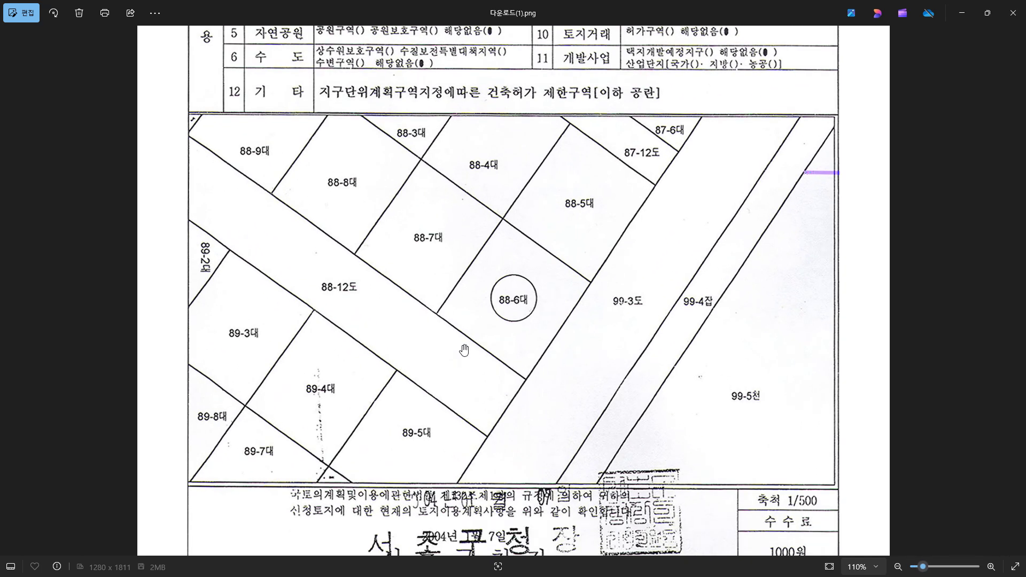
pyautogui.scroll(-1, 615, 355)
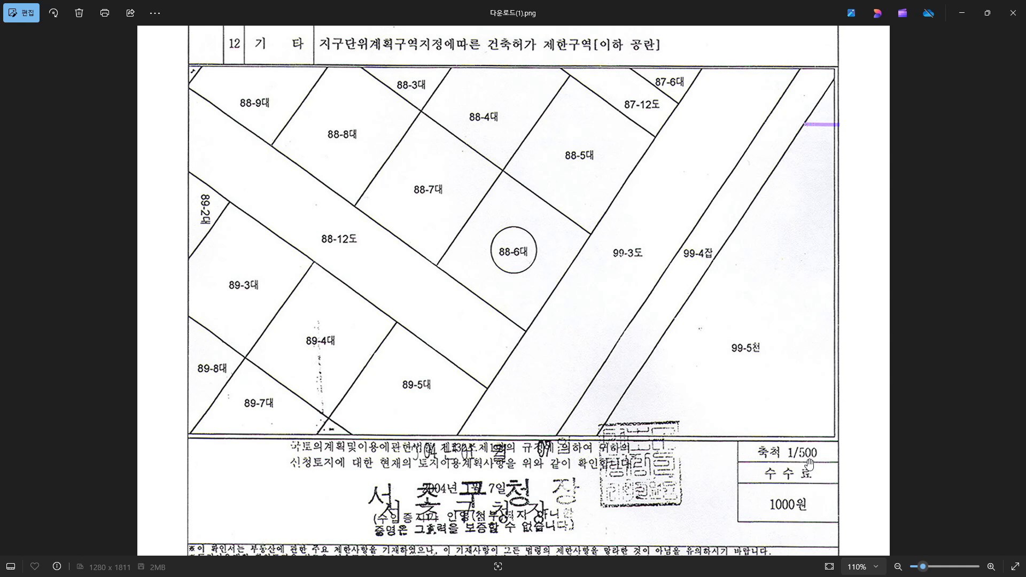
pyautogui.moveTo(451, 253)
pyautogui.mouseDown()
pyautogui.moveTo(452, 136)
pyautogui.moveTo(425, 149)
pyautogui.moveTo(482, 152)
pyautogui.mouseUp()
pyautogui.moveTo(468, 286)
pyautogui.mouseDown()
pyautogui.moveTo(468, 426)
pyautogui.moveTo(489, 393)
pyautogui.mouseUp()
pyautogui.moveTo(531, 287)
pyautogui.mouseDown()
pyautogui.moveTo(660, 286)
pyautogui.moveTo(650, 319)
pyautogui.moveTo(639, 321)
pyautogui.mouseUp()
pyautogui.moveTo(365, 266); pyautogui.dragTo(302, 266)
pyautogui.moveTo(309, 250); pyautogui.dragTo(300, 281)
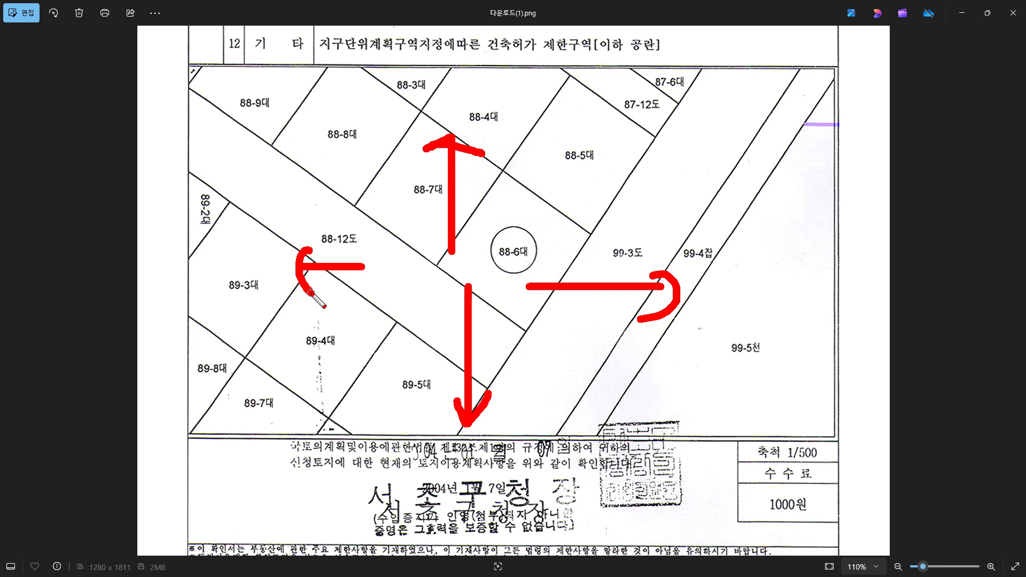
pyautogui.press('Escape')
# Leave the land-use plan image and switch back to the traced parcel drawing in AutoCAD
pyautogui.moveTo(376, 21); pyautogui.dragTo(0, 142)
pyautogui.click(522, 321)
pyautogui.moveTo(288, 298)
pyautogui.mouseDown()
pyautogui.moveTo(287, 207)
pyautogui.moveTo(278, 208)
pyautogui.moveTo(318, 230)
pyautogui.mouseUp()
pyautogui.moveTo(296, 389); pyautogui.dragTo(296, 493)
pyautogui.moveTo(252, 468); pyautogui.dragTo(366, 479)
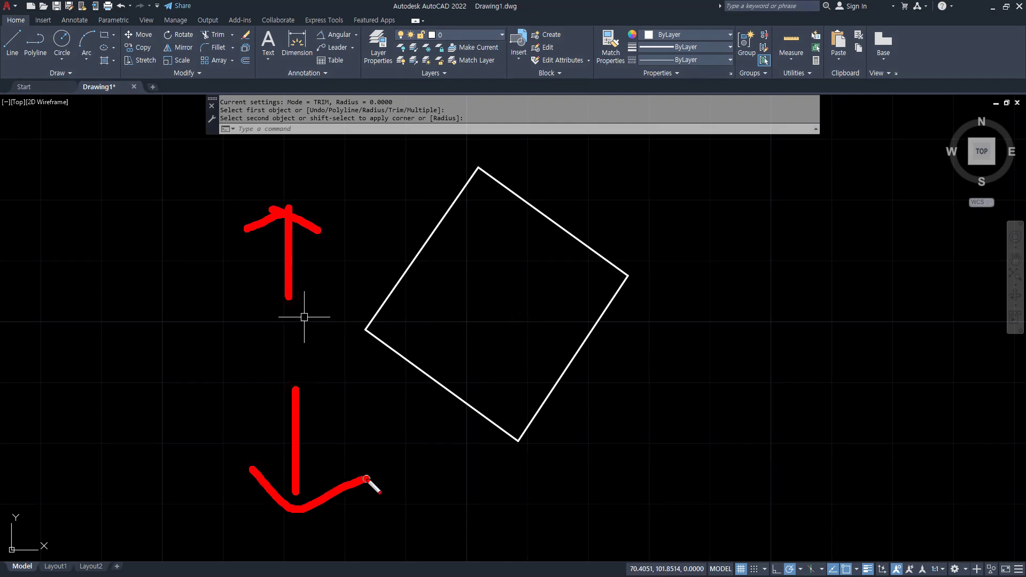
pyautogui.press('Escape')
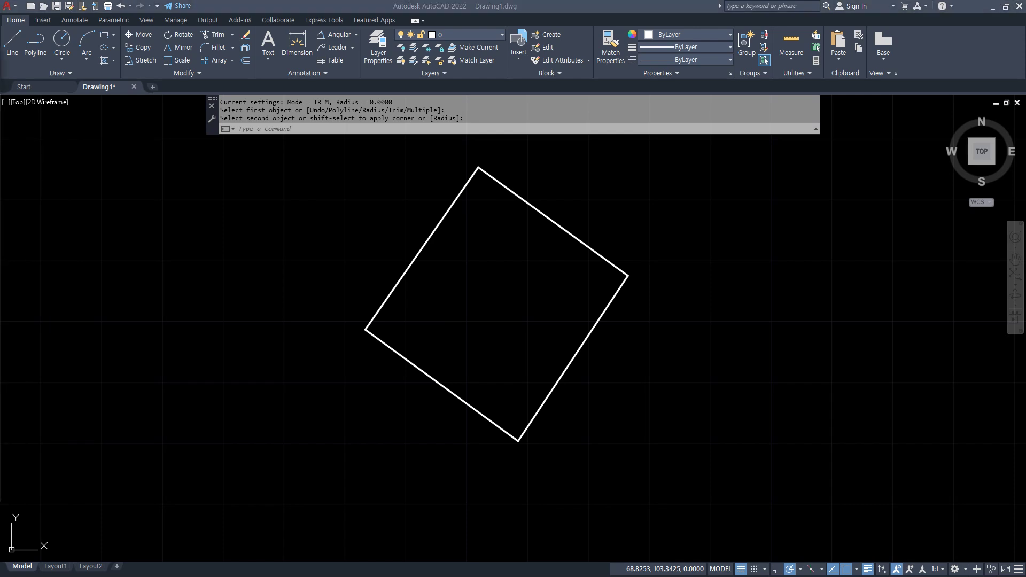
pyautogui.write('c')
pyautogui.press('Return')
pyautogui.click(315, 298)
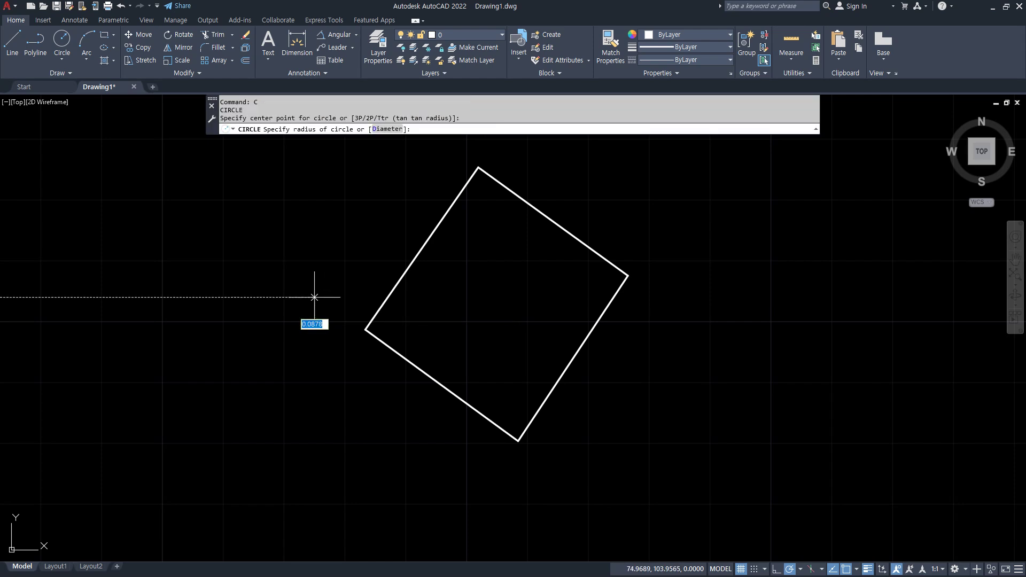
pyautogui.write('10')
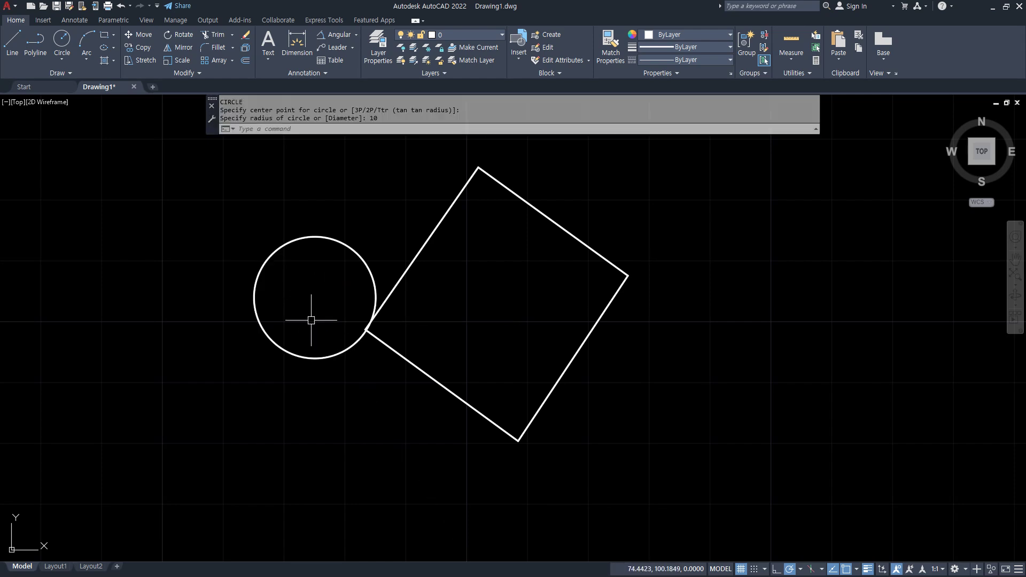
pyautogui.moveTo(332, 362); pyautogui.dragTo(375, 392, button='middle')
pyautogui.click(401, 408)
pyautogui.click(339, 355)
pyautogui.press('Delete')
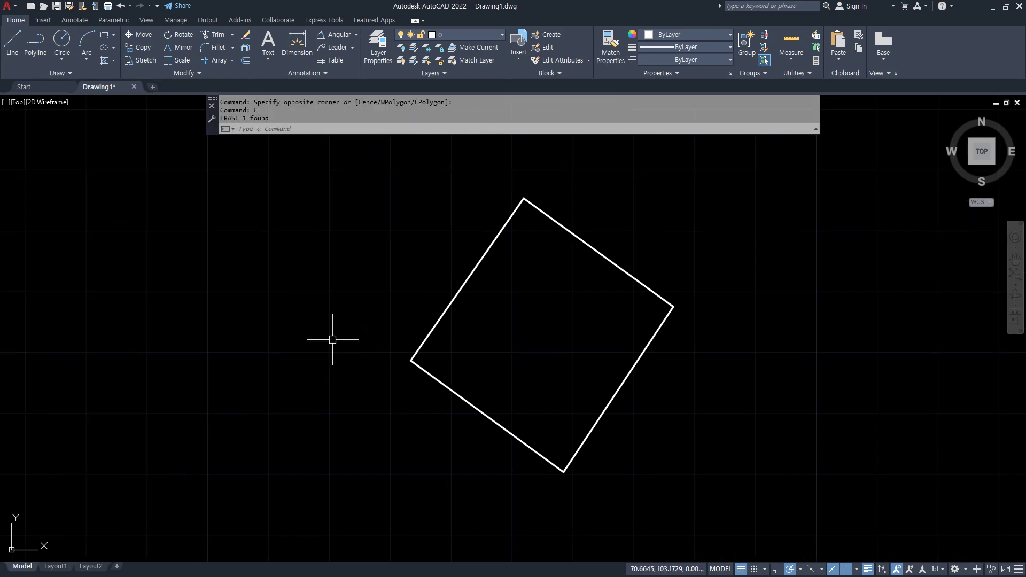
# Draw a circle with radius 5 in the empty space beside the traced parcel
pyautogui.write('c')
pyautogui.press('Return')
pyautogui.click(332, 318)
pyautogui.write('5')
pyautogui.press('Return')
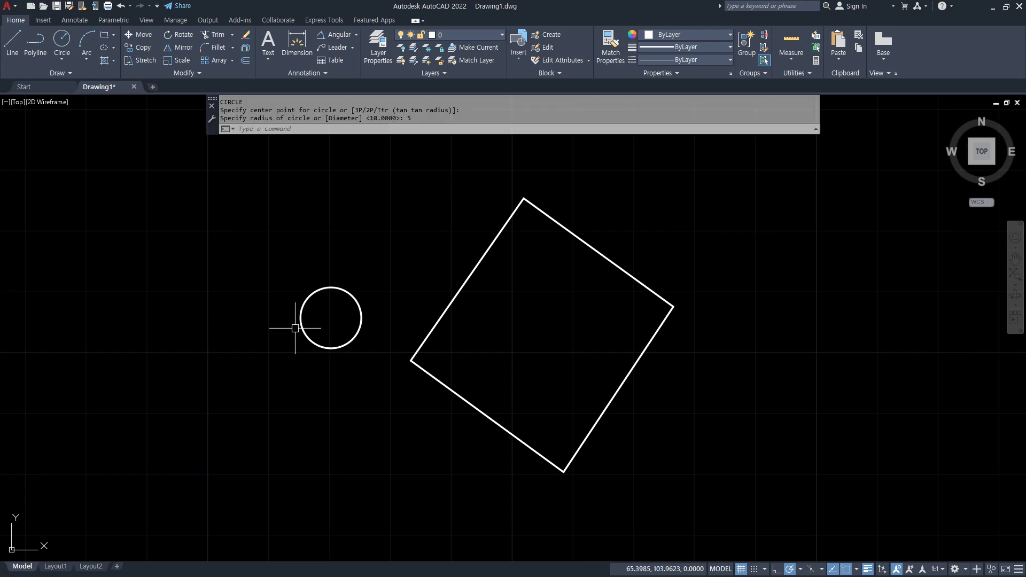
# Draw two connected lines from the circle's left quadrant to its top quadrant and down to its right quadrant
pyautogui.scroll(2, 290, 326)
pyautogui.moveTo(355, 262); pyautogui.dragTo(327, 263, button='middle')
pyautogui.scroll(2, 327, 264)
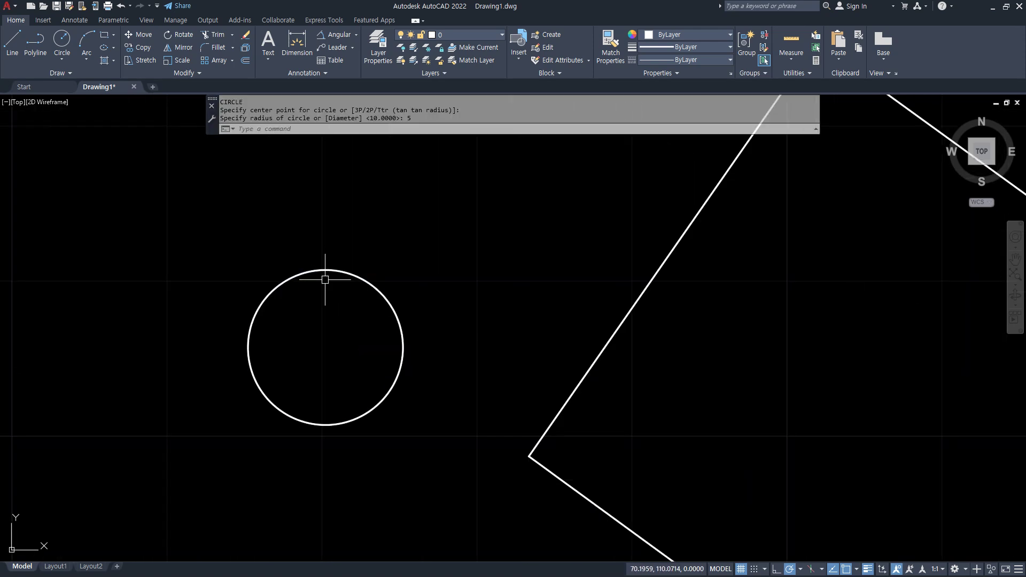
pyautogui.write('L')
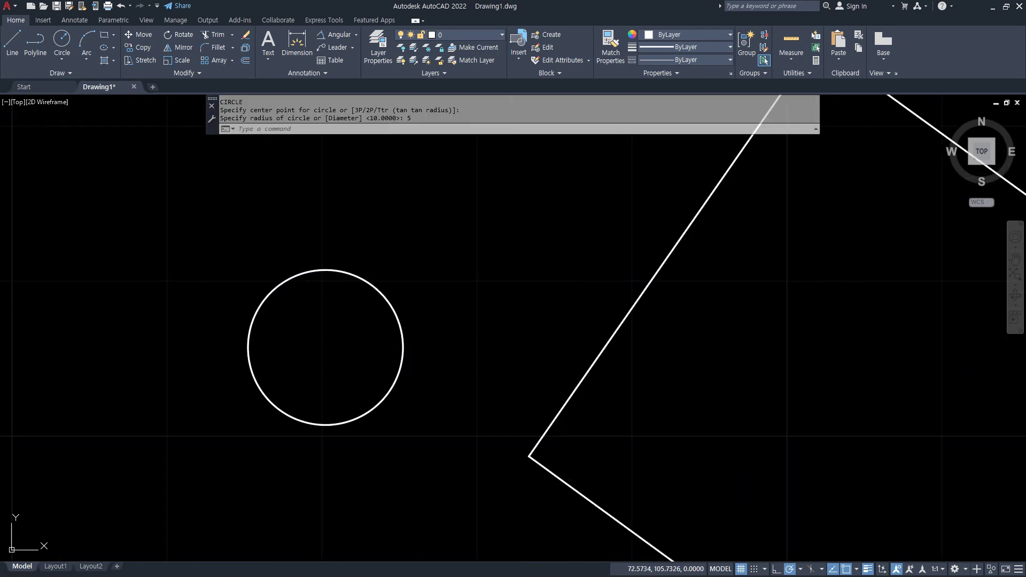
pyautogui.press('Return')
pyautogui.click(248, 346)
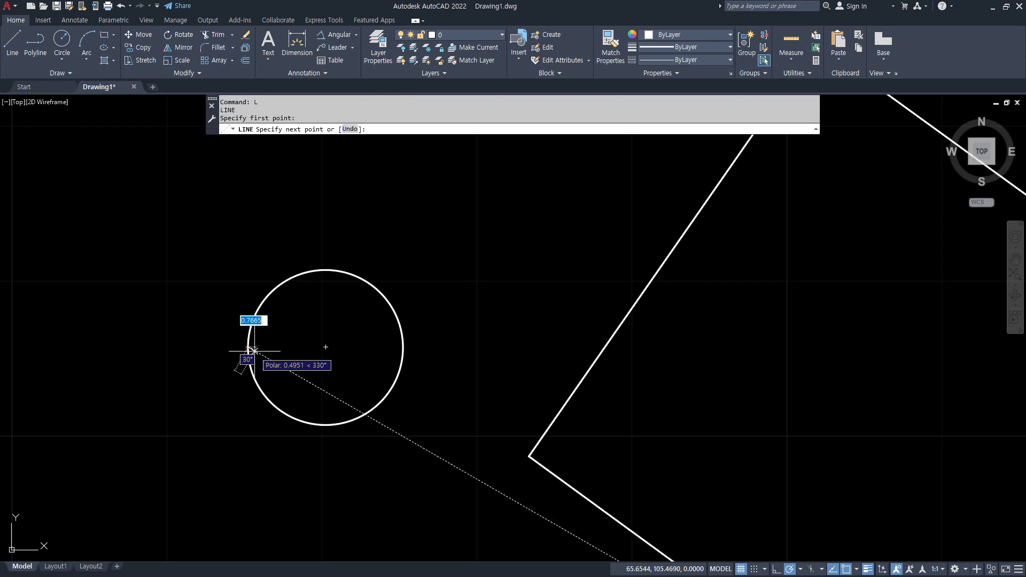
pyautogui.click(325, 269)
pyautogui.click(403, 347)
pyautogui.press('Return')
# Draw a vertical line through the circle from its top quadrant to its bottom quadrant
pyautogui.press('Return')
pyautogui.click(326, 270)
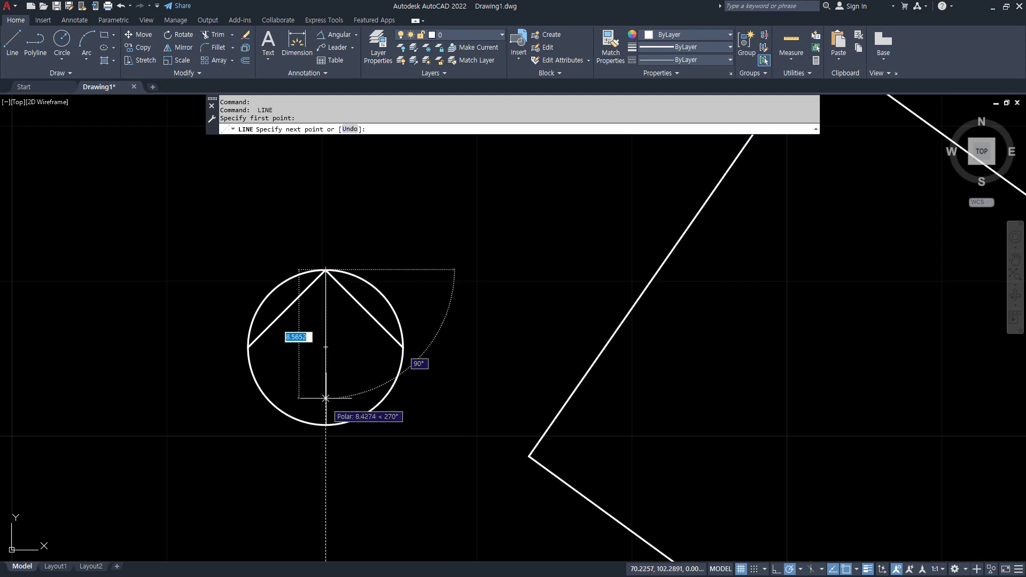
pyautogui.click(326, 425)
pyautogui.press('Return')
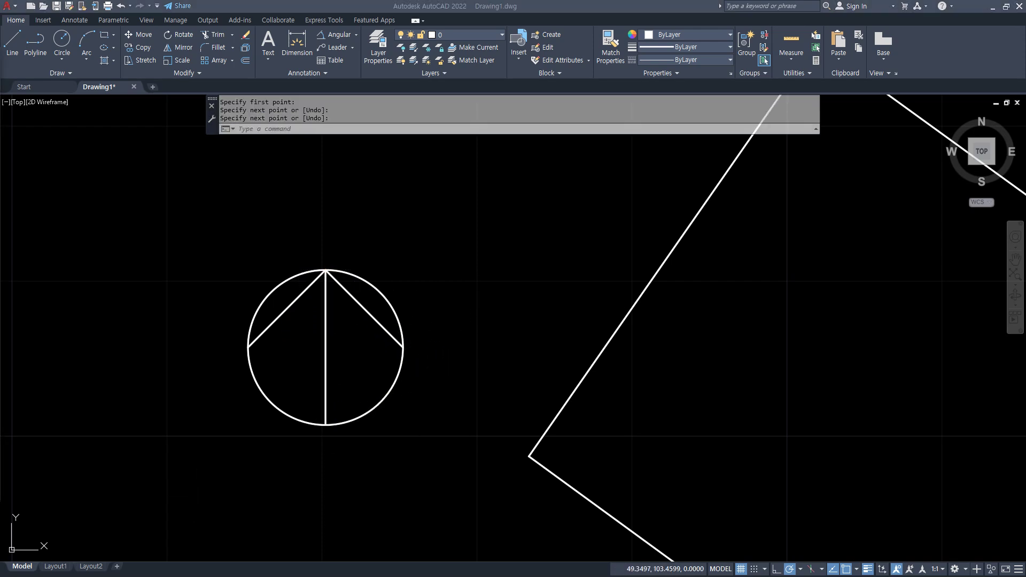
# Switch to the north-symbol reference image in Chrome, check the spacing of the slanted lines, and return to AutoCAD
pyautogui.hotkey('alt', 'Tab')
pyautogui.moveTo(267, 308)
pyautogui.mouseDown()
pyautogui.moveTo(260, 268)
pyautogui.moveTo(263, 310)
pyautogui.mouseUp()
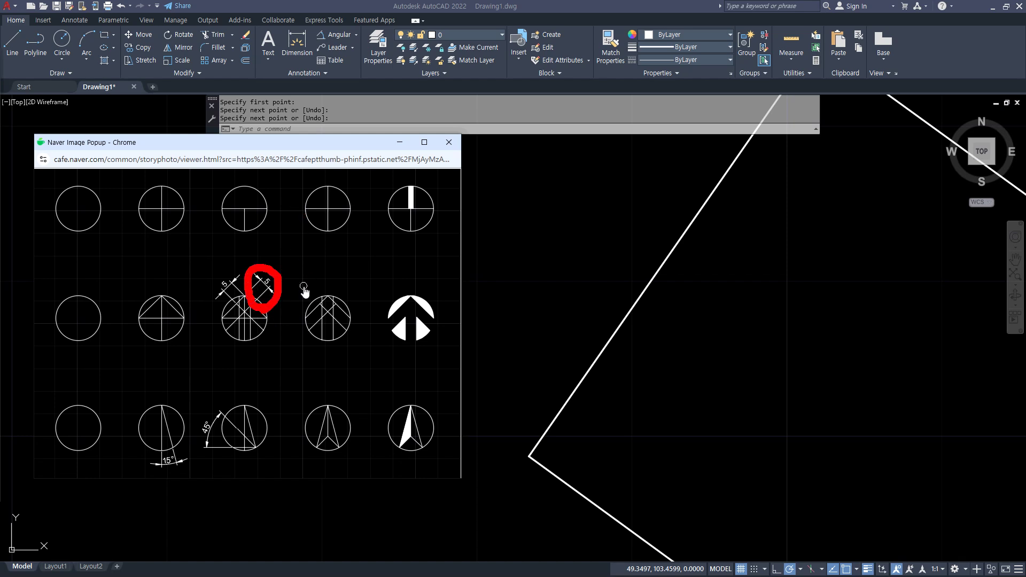
pyautogui.press('Escape')
pyautogui.moveTo(312, 149); pyautogui.dragTo(186, 140)
pyautogui.hotkey('alt', 'Tab')
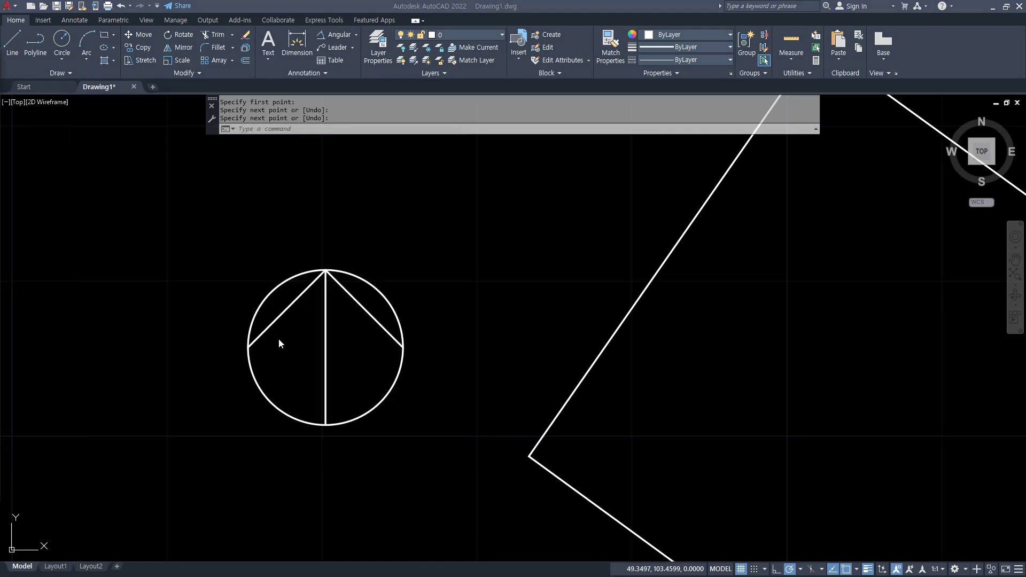
# Offset both slanted lines inside the circle 2.5 inward
pyautogui.scroll(2, 280, 350)
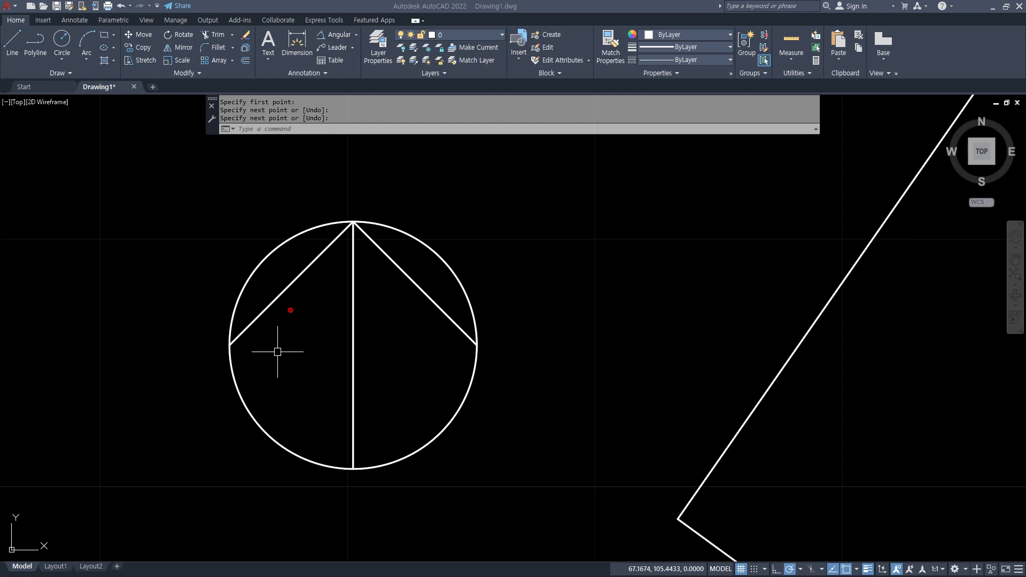
pyautogui.write('2.5')
pyautogui.press('Return')
pyautogui.click(285, 293)
pyautogui.click(309, 343)
pyautogui.click(419, 289)
pyautogui.click(383, 348)
pyautogui.press('Return')
pyautogui.write('f')
pyautogui.press('Return')
pyautogui.click(414, 373)
pyautogui.press('Escape')
# Extend the lower ends of the two offset slanted lines to the circle
pyautogui.write('ex')
pyautogui.press('Return')
pyautogui.click(419, 378)
pyautogui.click(283, 375)
pyautogui.press('Return')
pyautogui.moveTo(351, 230); pyautogui.dragTo(347, 414)
pyautogui.moveTo(315, 384); pyautogui.dragTo(320, 447)
pyautogui.moveTo(317, 409)
pyautogui.mouseDown()
pyautogui.moveTo(393, 407)
pyautogui.moveTo(386, 456)
pyautogui.mouseUp()
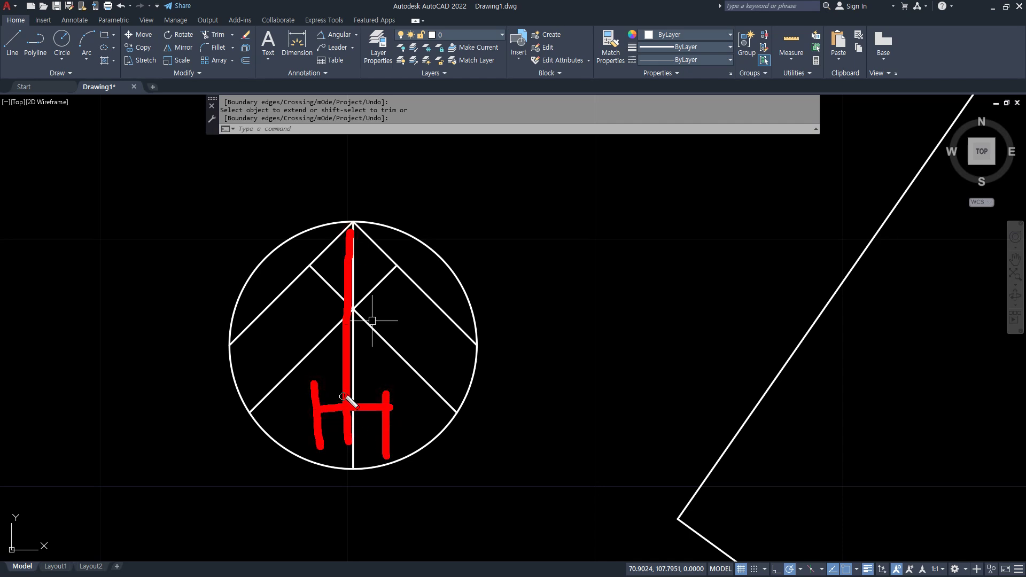
pyautogui.moveTo(350, 381); pyautogui.dragTo(302, 383)
pyautogui.moveTo(354, 416); pyautogui.dragTo(392, 419)
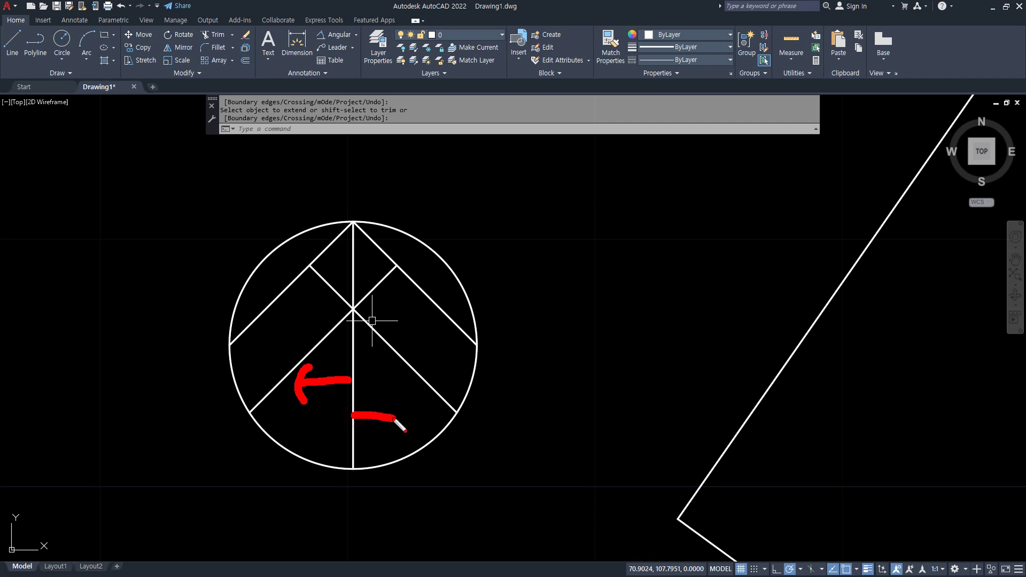
pyautogui.press('Escape')
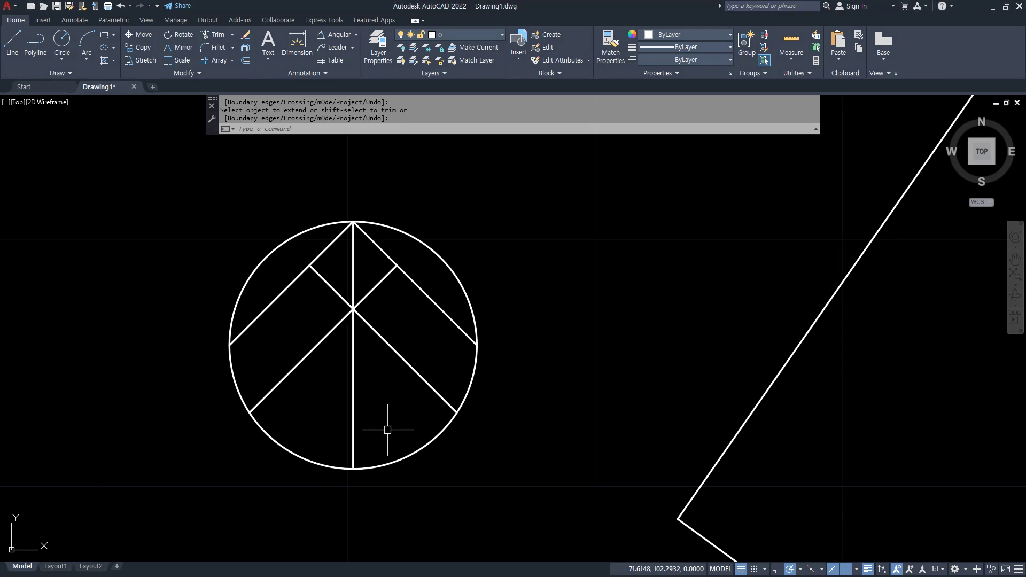
# Offset the vertical centre line 1.25 to both sides
pyautogui.write('o')
pyautogui.press('Return')
pyautogui.write('1.25')
pyautogui.press('Return')
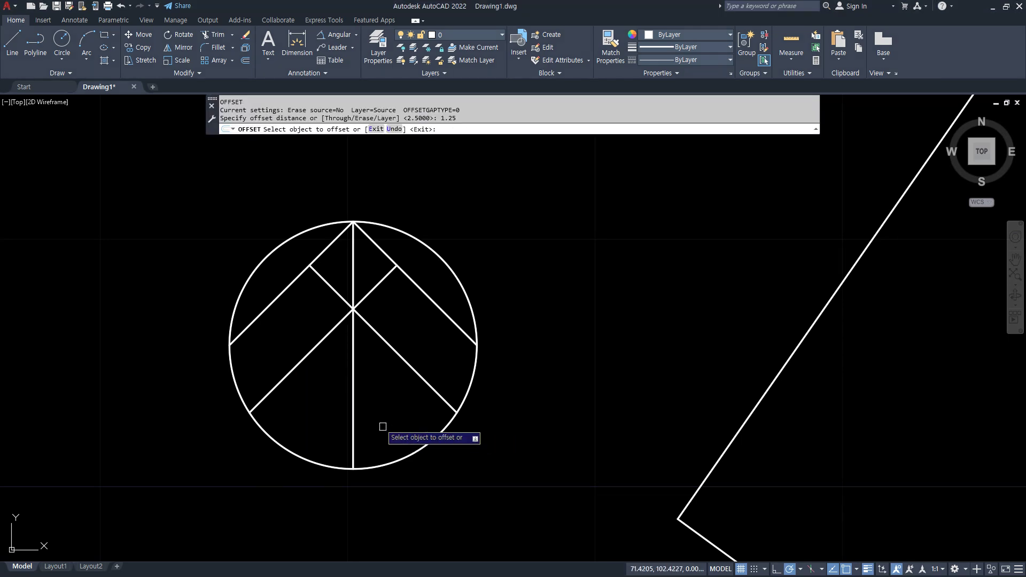
pyautogui.click(353, 411)
pyautogui.click(348, 413)
pyautogui.click(354, 408)
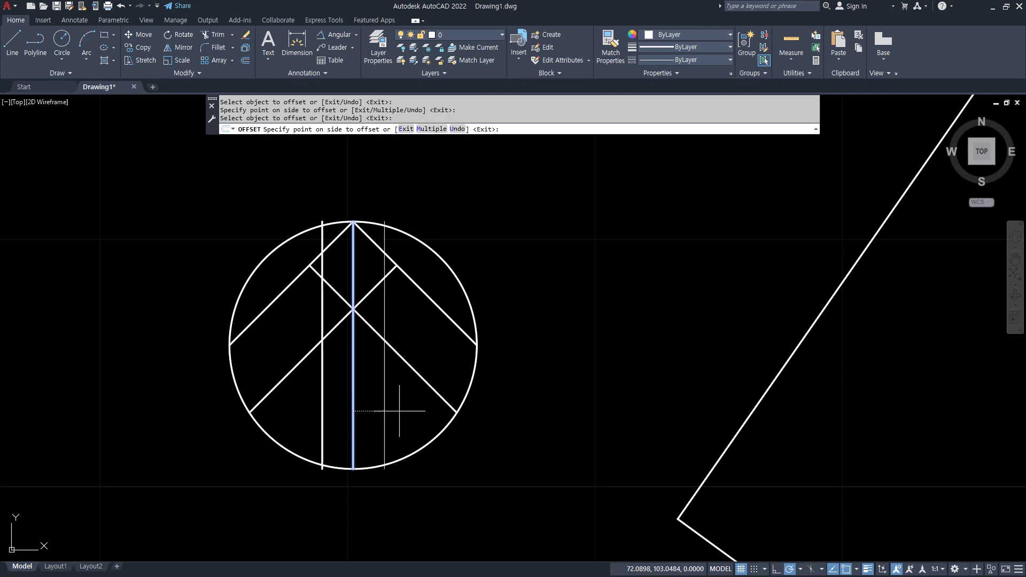
pyautogui.click(382, 411)
pyautogui.press('Return')
# Erase the vertical centre line and fillet each offset vertical line with the inner slanted line on its side at radius 0
pyautogui.click(353, 373)
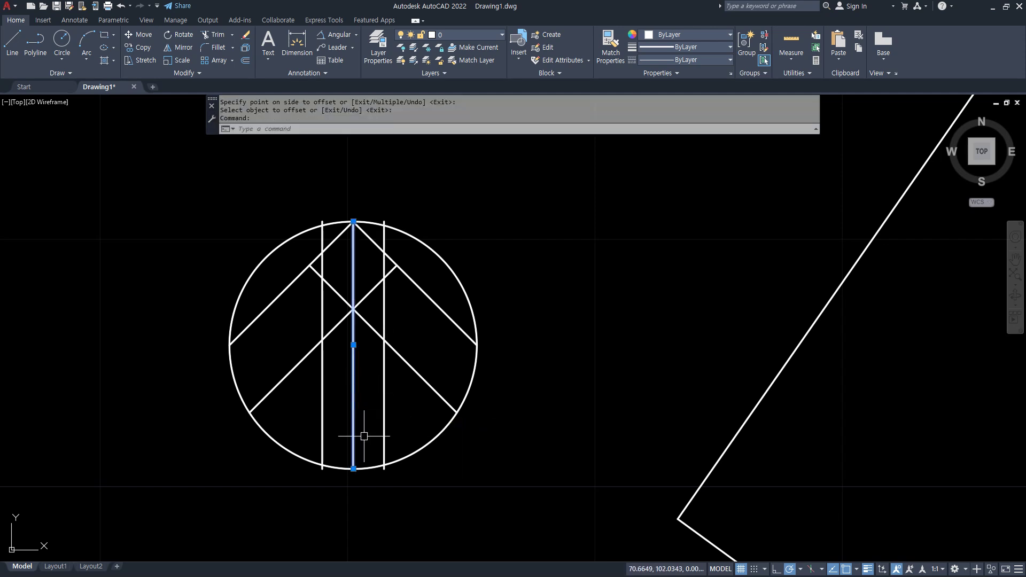
pyautogui.press('Delete')
pyautogui.write('f')
pyautogui.press('Return')
pyautogui.click(323, 374)
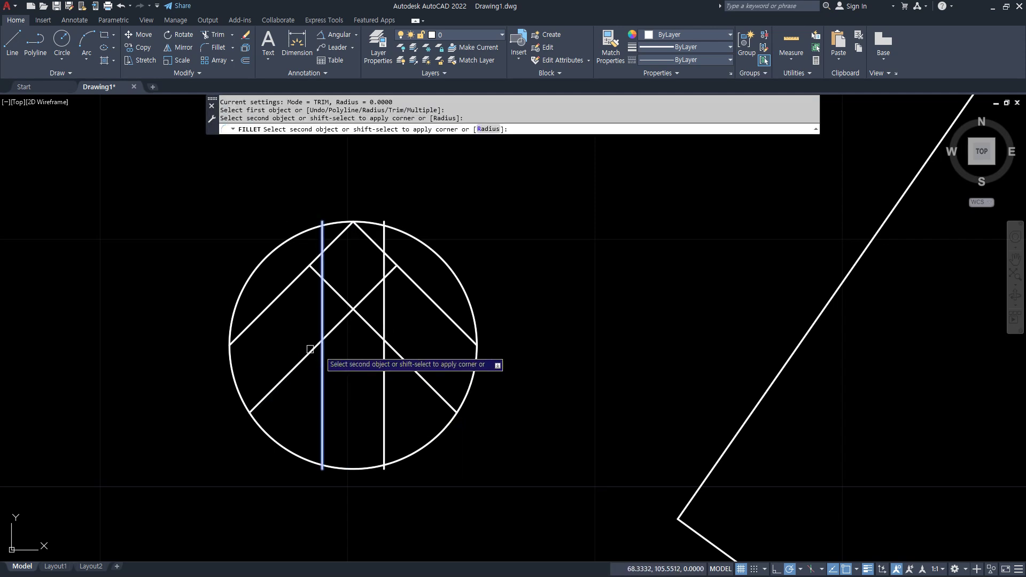
pyautogui.click(312, 356)
pyautogui.press('Return')
pyautogui.click(385, 368)
pyautogui.click(402, 358)
# Fillet the lower ends of both vertical lines to the circle with radius 0 so they stop at its edge
pyautogui.press('Return')
pyautogui.click(394, 461)
pyautogui.click(385, 449)
pyautogui.press('Return')
pyautogui.click(305, 459)
pyautogui.click(322, 452)
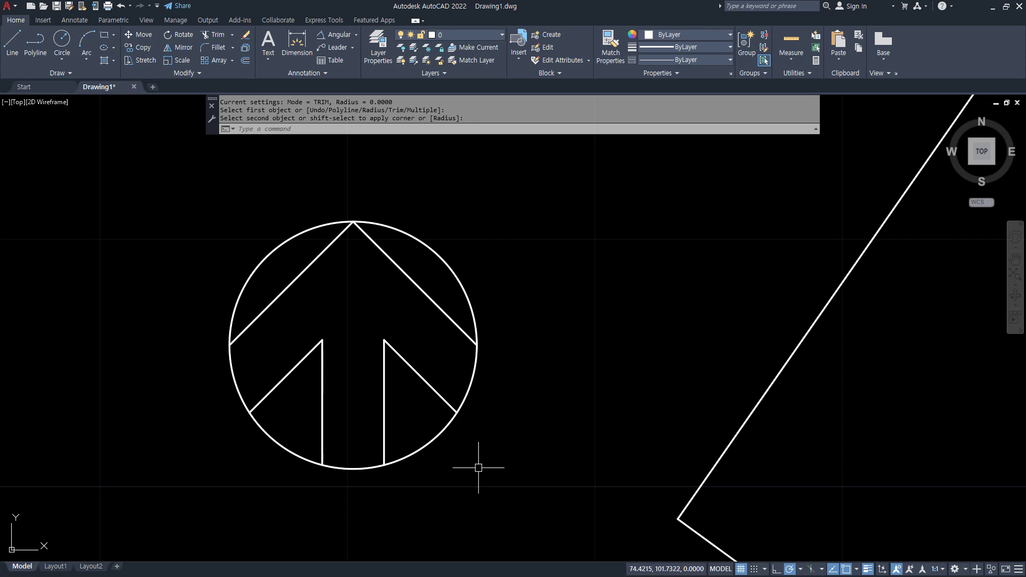
# Move the whole north symbol about 8 mm horizontally toward the parcel
pyautogui.scroll(-4, 470, 412)
pyautogui.moveTo(468, 413); pyautogui.dragTo(439, 404, button='middle')
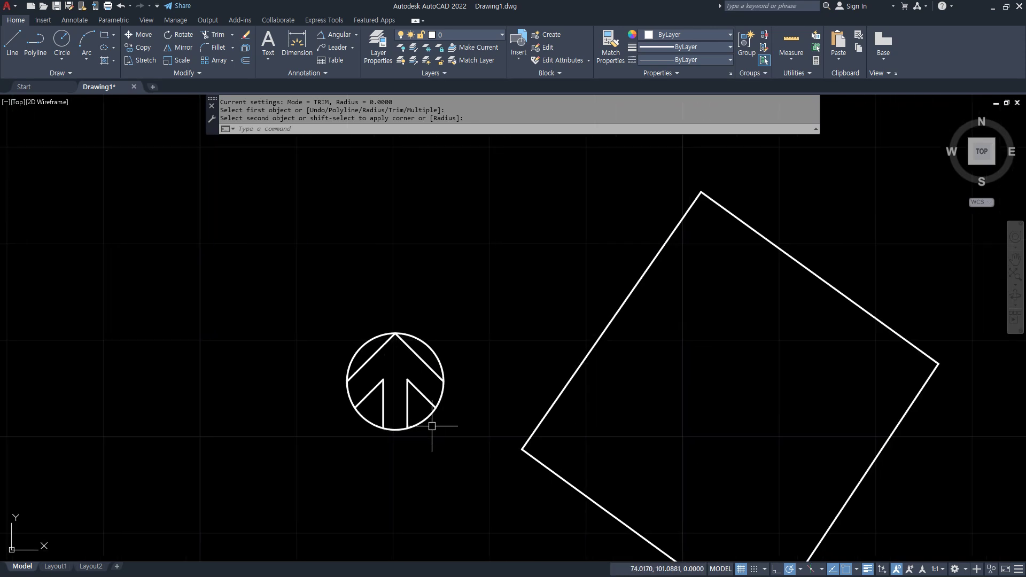
pyautogui.press('Escape')
pyautogui.write('m')
pyautogui.press('Return')
pyautogui.click(454, 433)
pyautogui.click(318, 302)
pyautogui.press('Return')
pyautogui.click(295, 359)
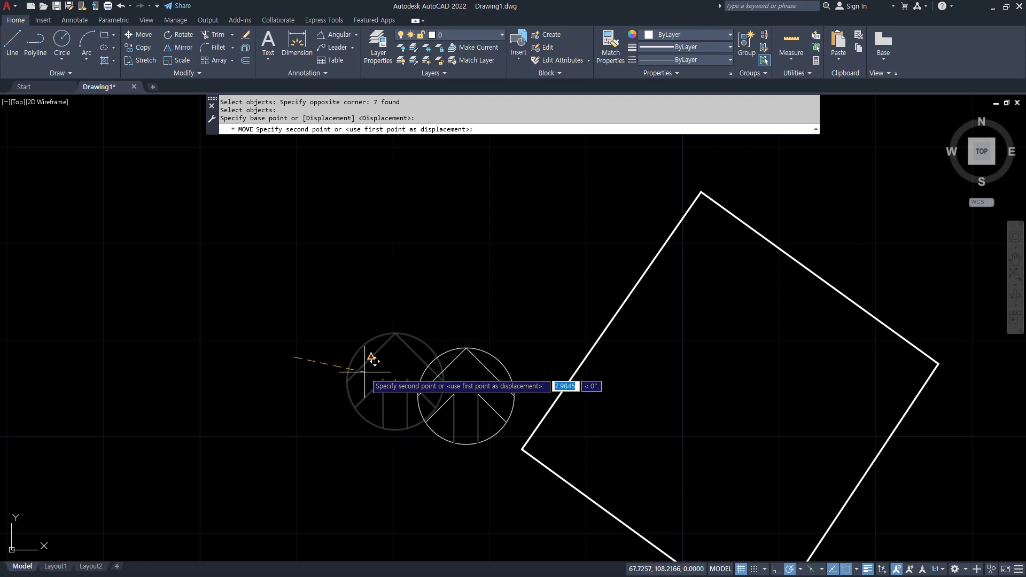
pyautogui.click(370, 357)
pyautogui.moveTo(449, 307)
pyautogui.mouseDown()
pyautogui.moveTo(461, 234)
pyautogui.moveTo(488, 287)
pyautogui.moveTo(487, 216)
pyautogui.mouseUp()
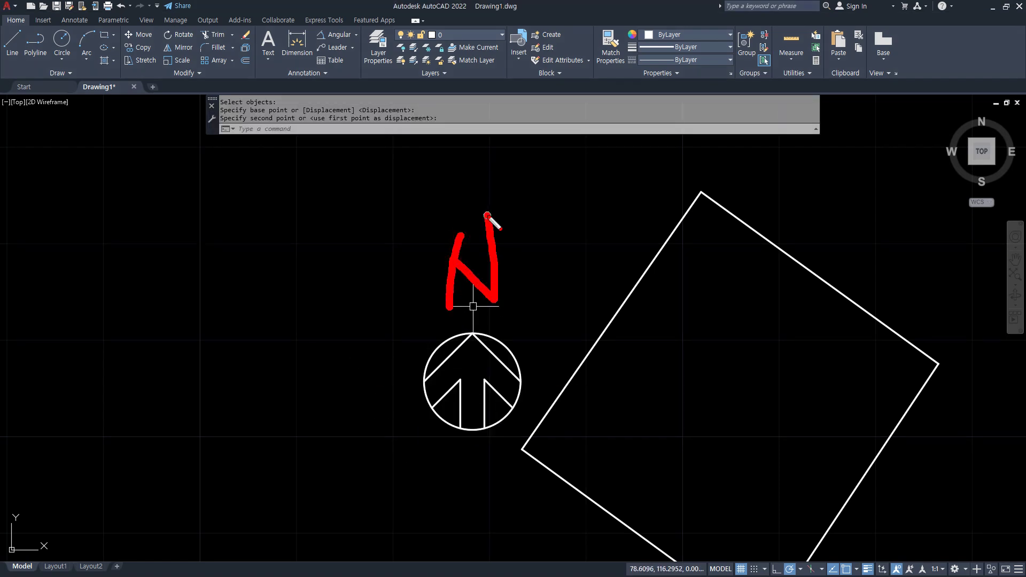
pyautogui.moveTo(513, 473)
pyautogui.mouseDown()
pyautogui.moveTo(500, 505)
pyautogui.moveTo(445, 485)
pyautogui.mouseUp()
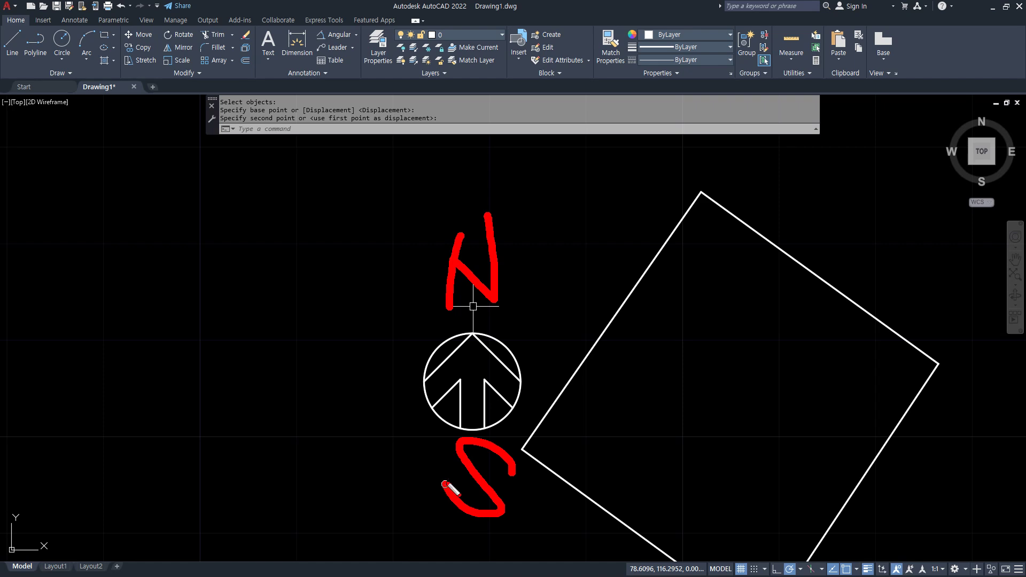
pyautogui.press('Escape')
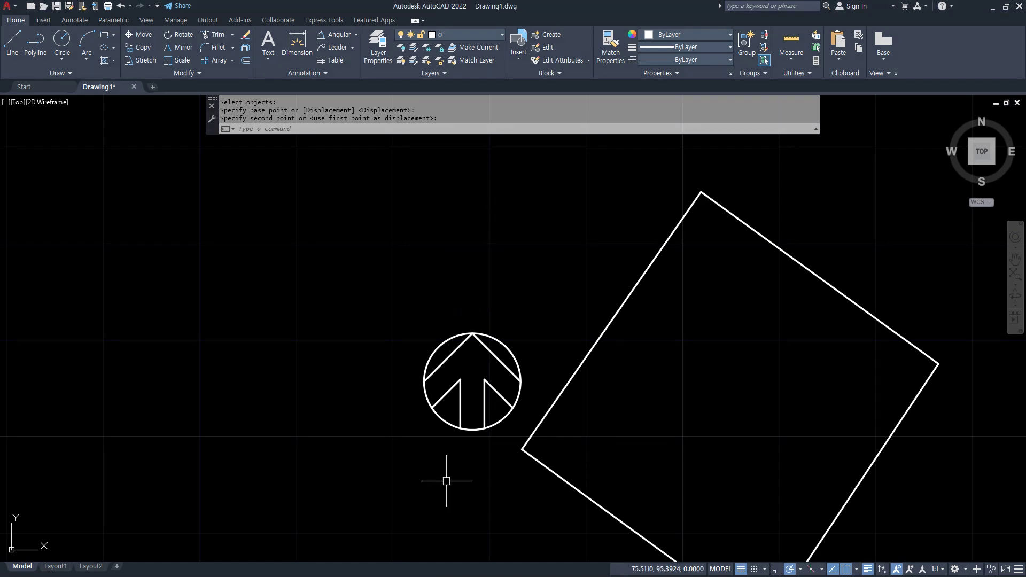
pyautogui.scroll(-3, 447, 477)
pyautogui.moveTo(440, 348); pyautogui.dragTo(428, 344, button='middle')
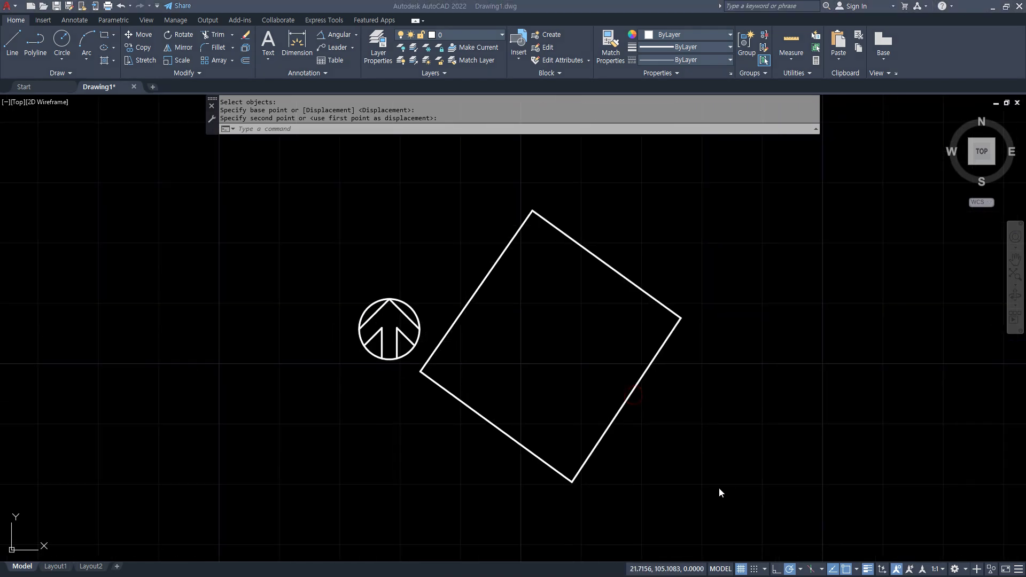
pyautogui.moveTo(531, 512)
pyautogui.mouseDown()
pyautogui.moveTo(344, 383)
pyautogui.moveTo(767, 374)
pyautogui.moveTo(546, 519)
pyautogui.mouseUp()
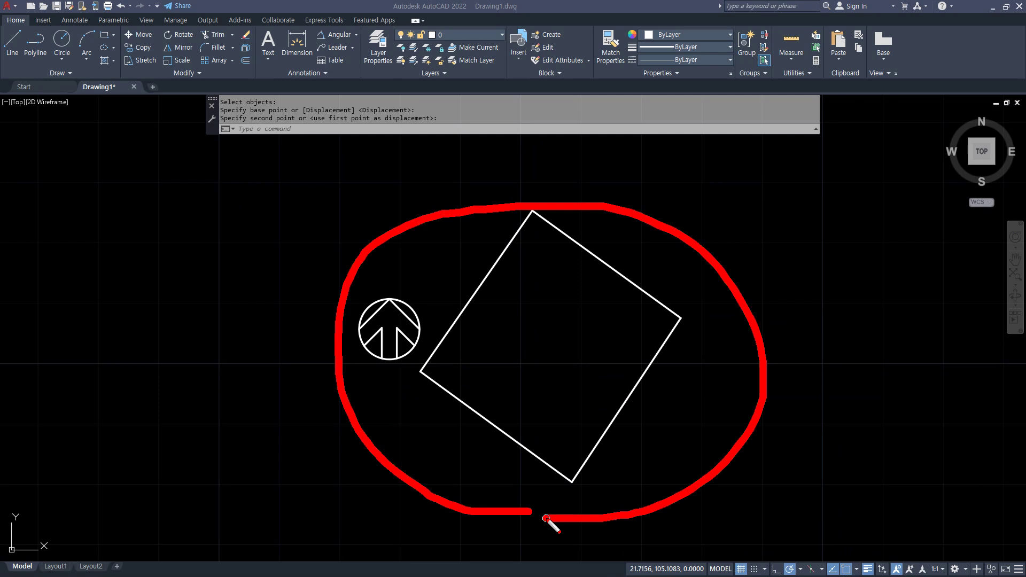
pyautogui.press('Escape')
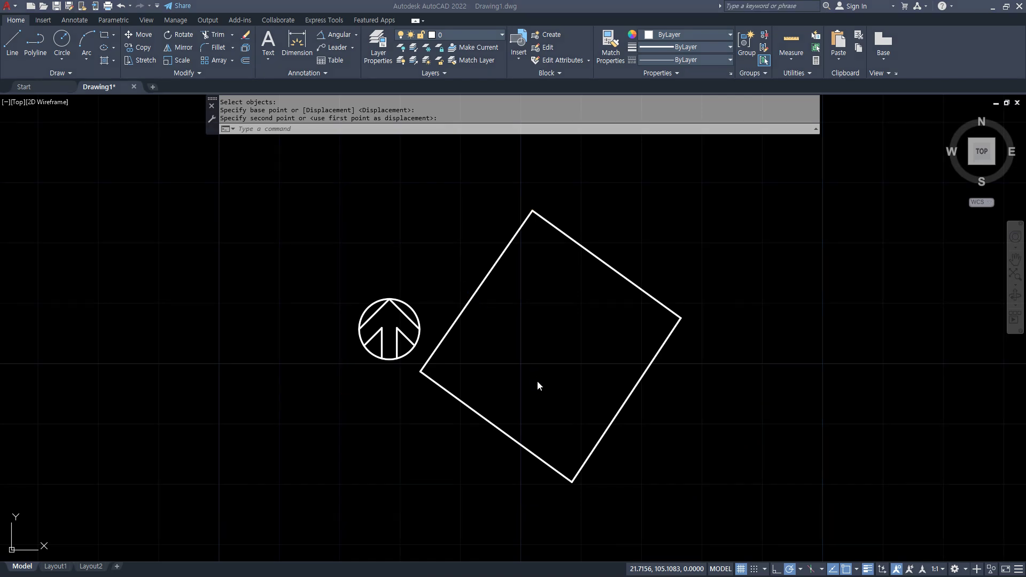
# Rotate the parcel and north symbol together about the parcel's left corner, using Reference to bring the upper-left edge to angle 0
pyautogui.write('ro')
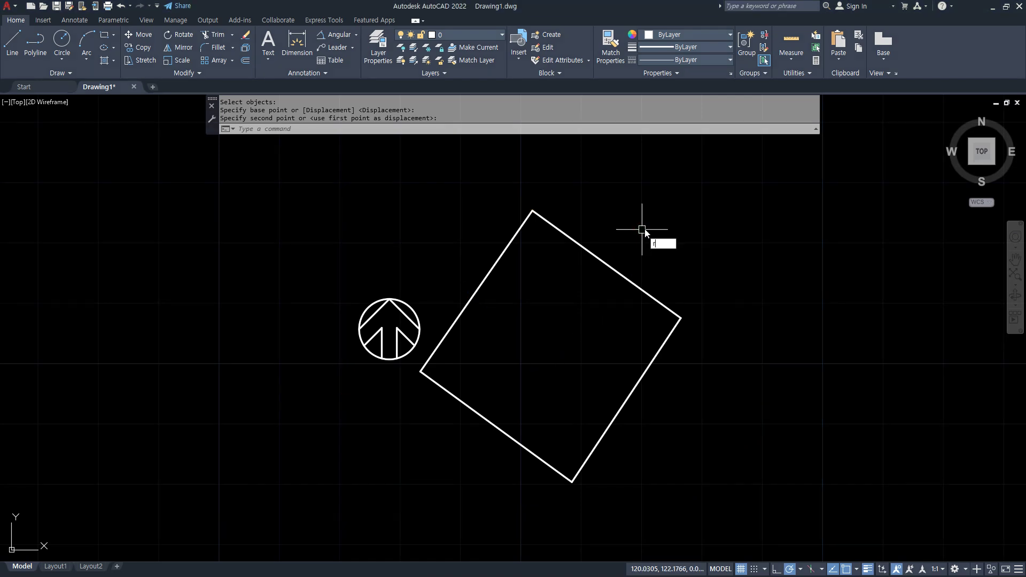
pyautogui.press('Return')
pyautogui.click(719, 178)
pyautogui.click(268, 509)
pyautogui.press('Return')
pyautogui.hotkey('ctrl', 'alt', 'g')
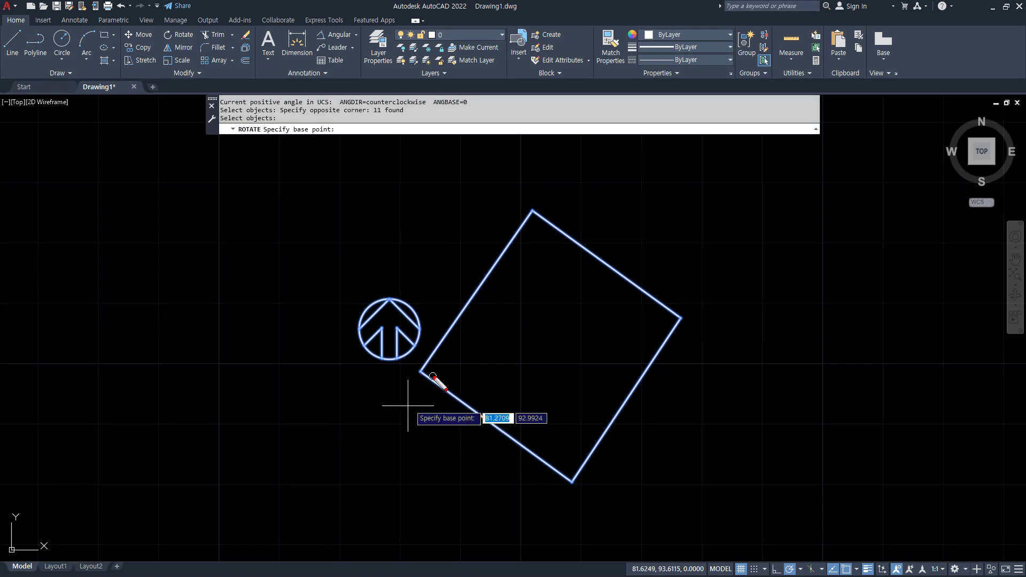
pyautogui.hotkey('ctrl', 'alt', 'g')
pyautogui.click(421, 371)
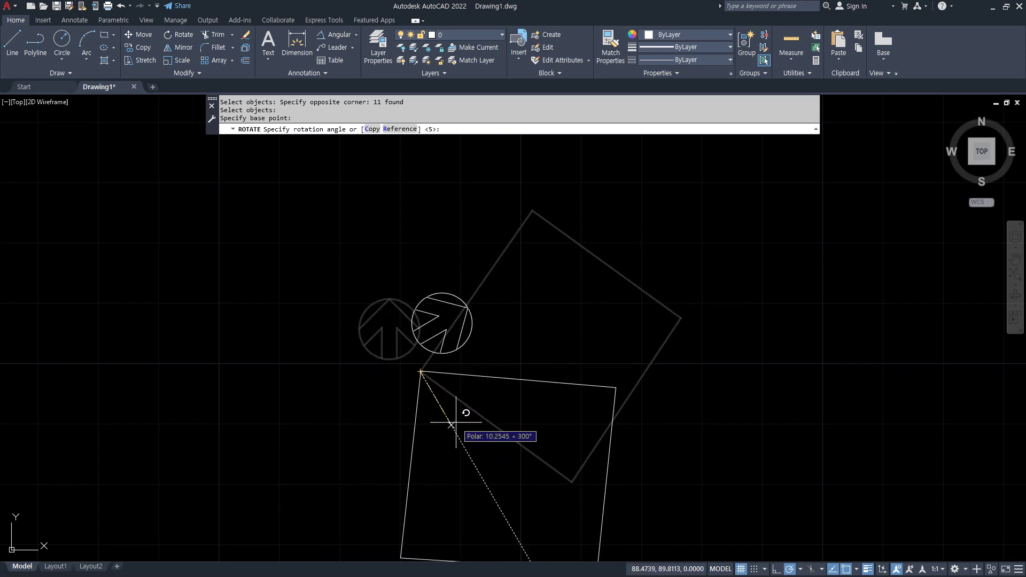
pyautogui.click(400, 129)
pyautogui.click(421, 371)
pyautogui.click(533, 210)
pyautogui.write('0')
pyautogui.press('Return')
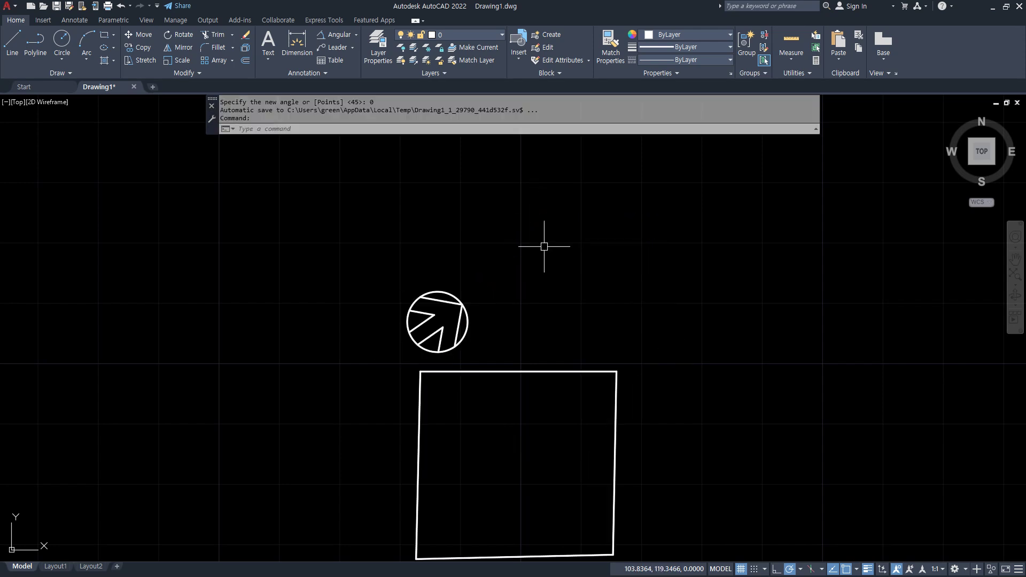
pyautogui.moveTo(539, 303); pyautogui.dragTo(515, 223, button='middle')
pyautogui.moveTo(346, 282)
pyautogui.mouseDown()
pyautogui.moveTo(516, 166)
pyautogui.moveTo(527, 184)
pyautogui.mouseUp()
pyautogui.moveTo(572, 135)
pyautogui.mouseDown()
pyautogui.moveTo(604, 161)
pyautogui.moveTo(624, 76)
pyautogui.mouseUp()
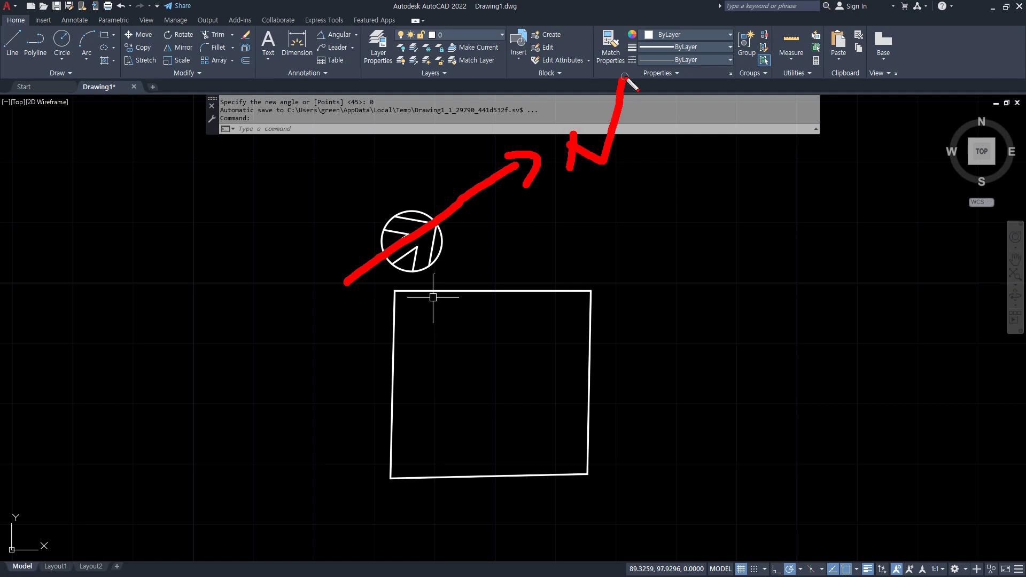
pyautogui.press('Escape')
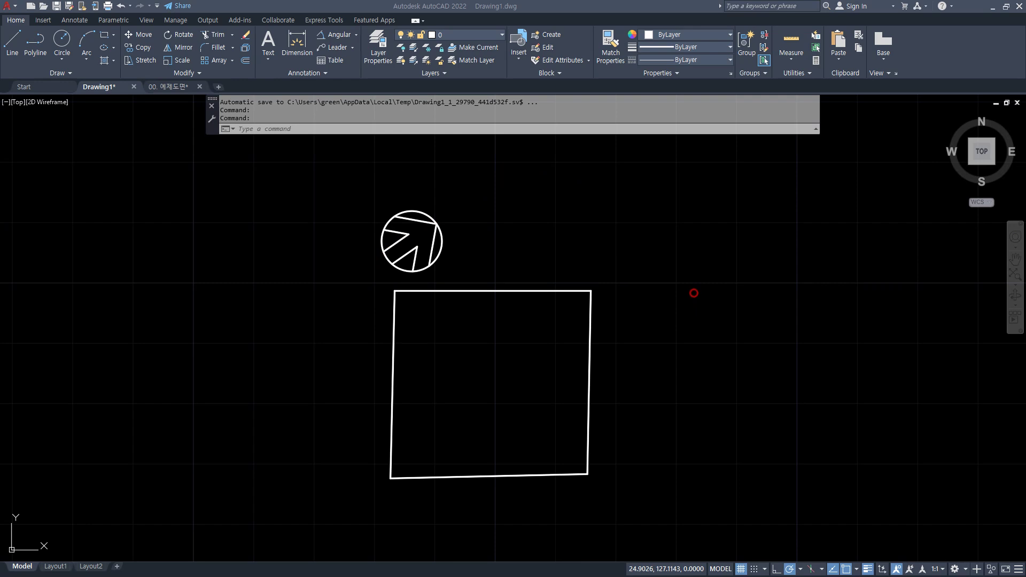
# Draw a 10 by 10 rectangle in the empty area to the right of the parcel
pyautogui.moveTo(825, 351); pyautogui.dragTo(451, 337, button='middle')
pyautogui.write('re')
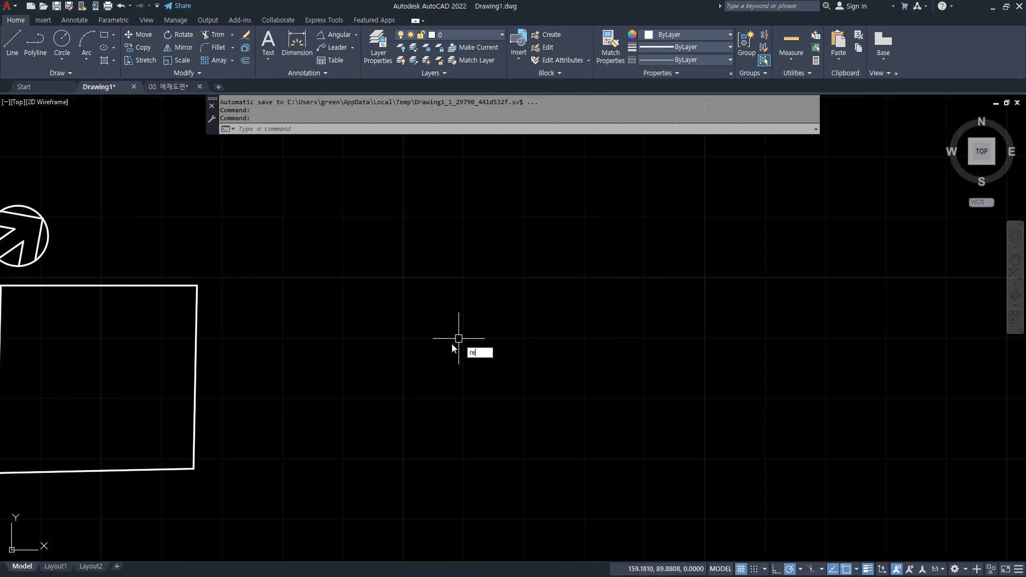
pyautogui.write('c')
pyautogui.press('Return')
pyautogui.click(441, 372)
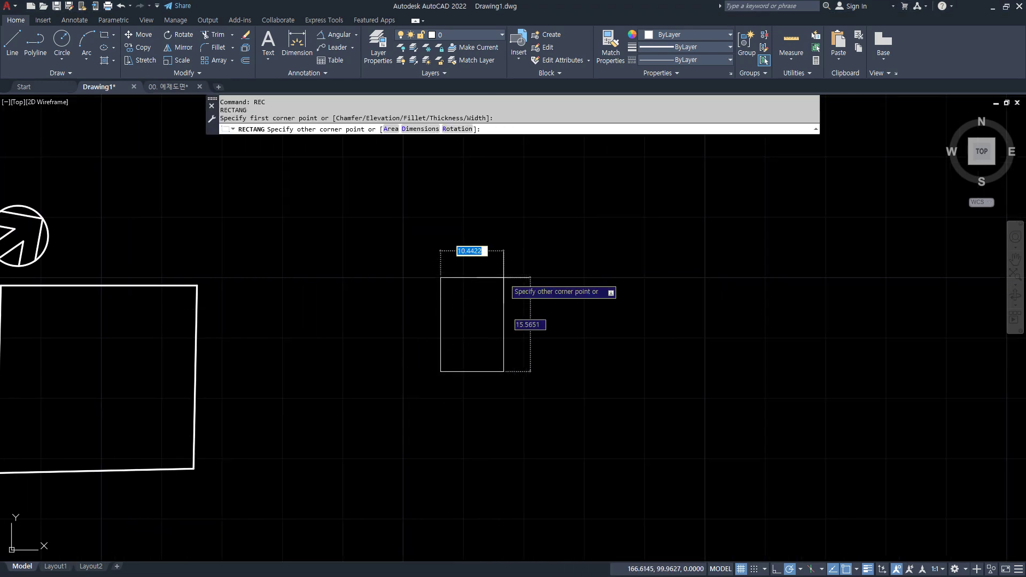
pyautogui.write('@10,10')
pyautogui.press('Return')
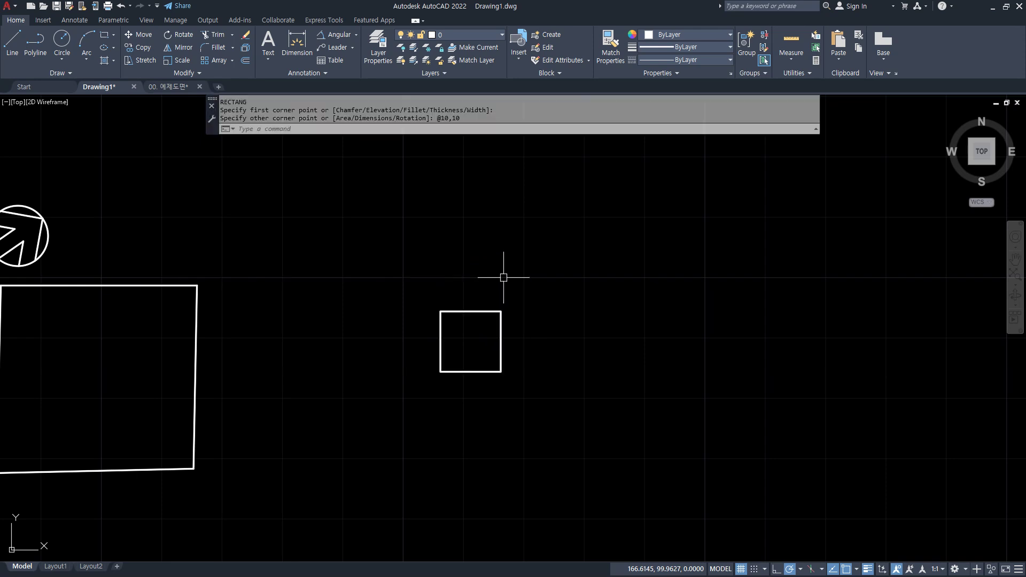
# Add linear dimensions for the square's width above it and its height on its right side
pyautogui.scroll(2, 472, 421)
pyautogui.moveTo(482, 255); pyautogui.dragTo(408, 303, button='middle')
pyautogui.click(357, 34)
pyautogui.click(337, 48)
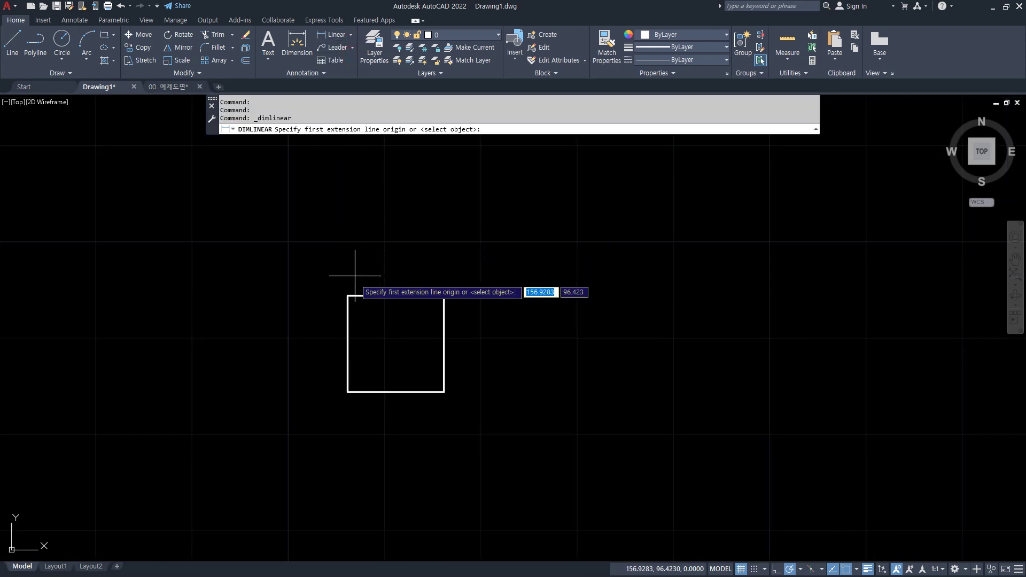
pyautogui.click(348, 296)
pyautogui.click(443, 296)
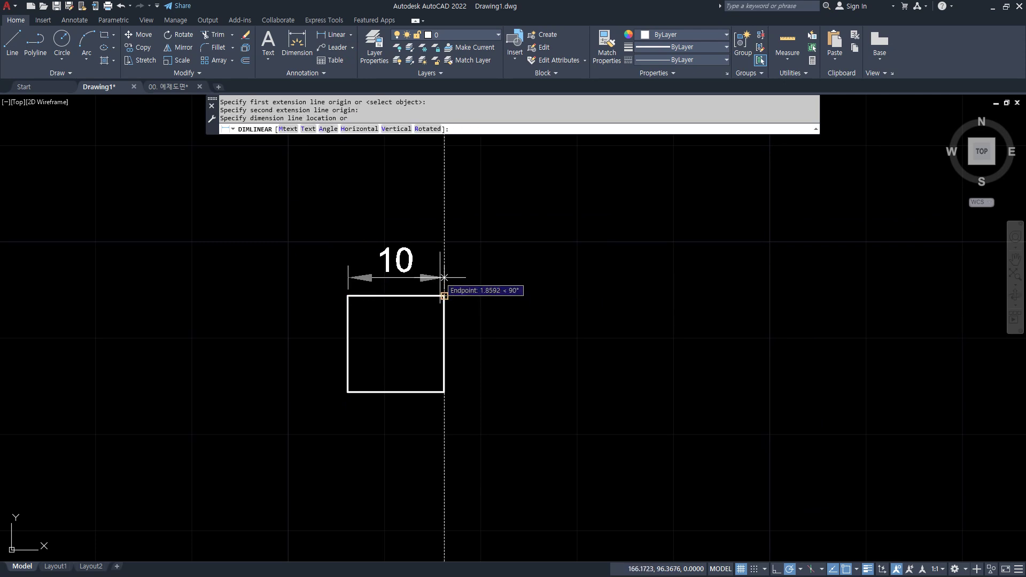
pyautogui.click(435, 260)
pyautogui.press('Return')
pyautogui.click(444, 295)
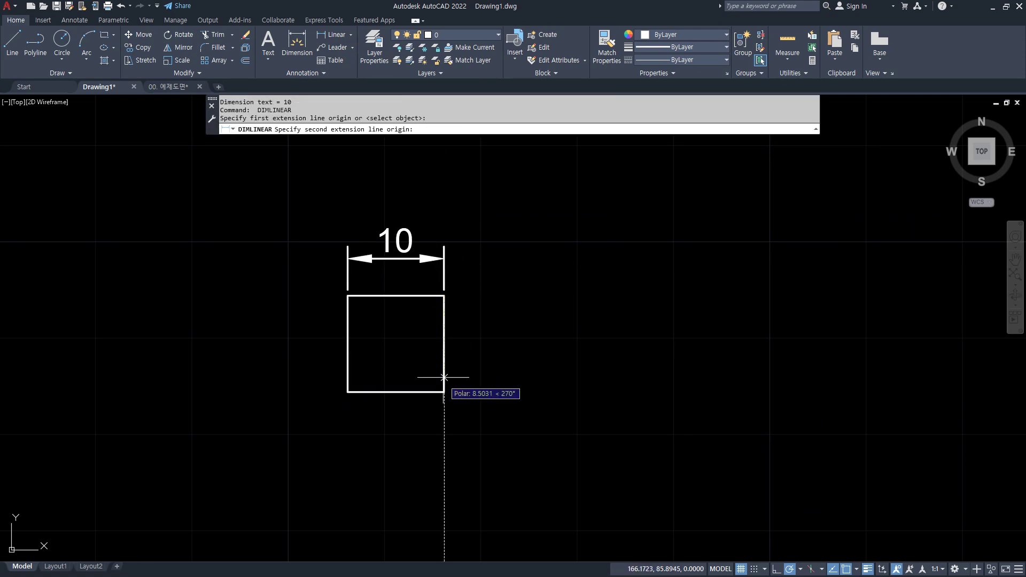
pyautogui.click(444, 392)
pyautogui.click(497, 380)
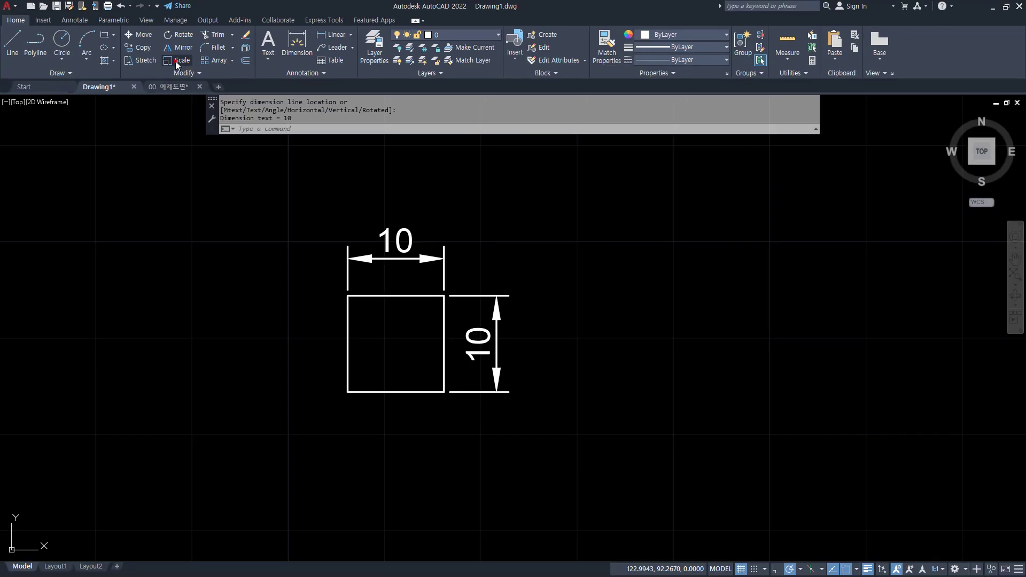
# Scale the square and its dimensions by a factor of 2 from the square's lower-left corner
pyautogui.click(256, 105)
pyautogui.click(291, 188)
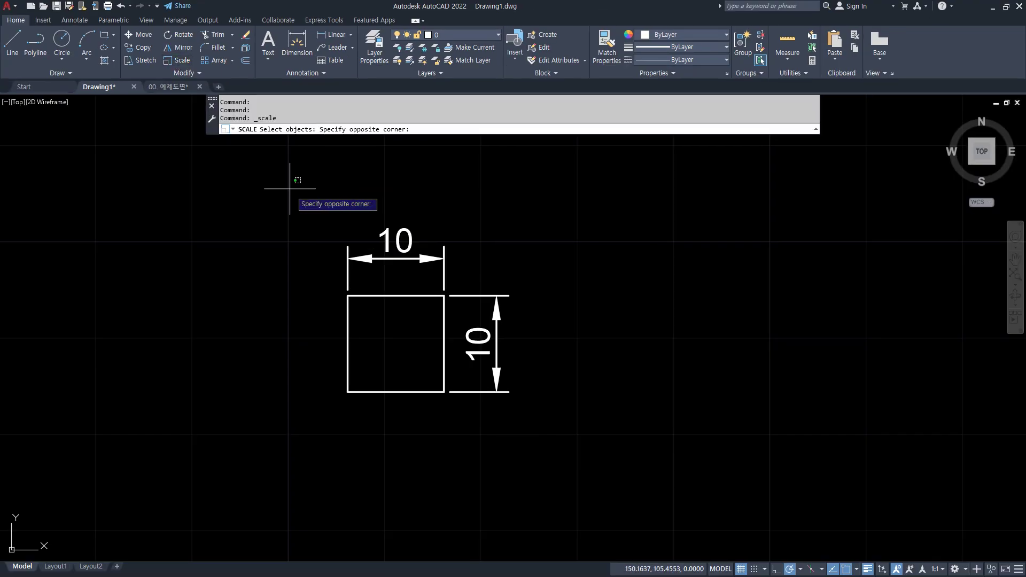
pyautogui.click(558, 430)
pyautogui.press('Return')
pyautogui.click(348, 391)
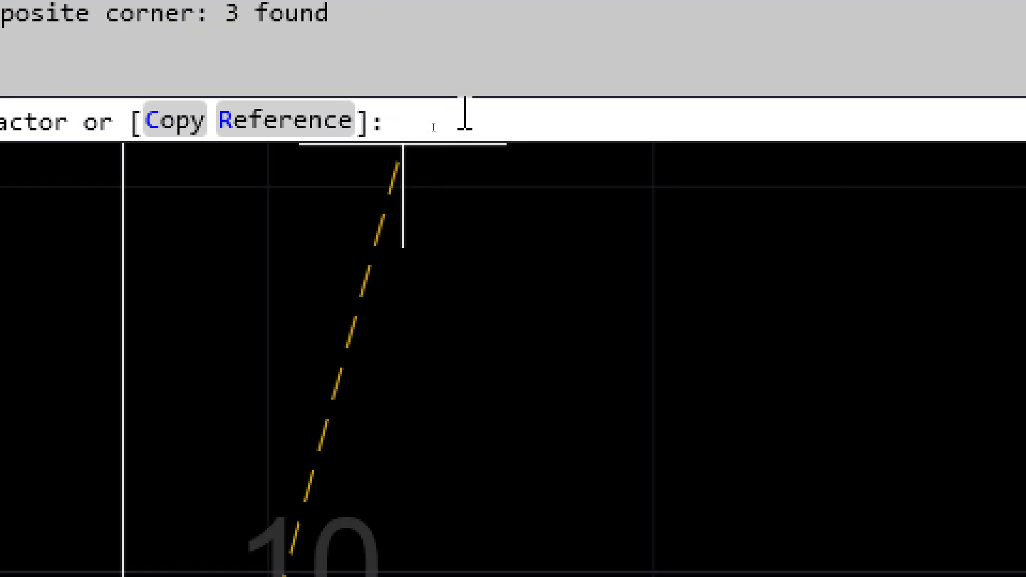
pyautogui.press('Return')
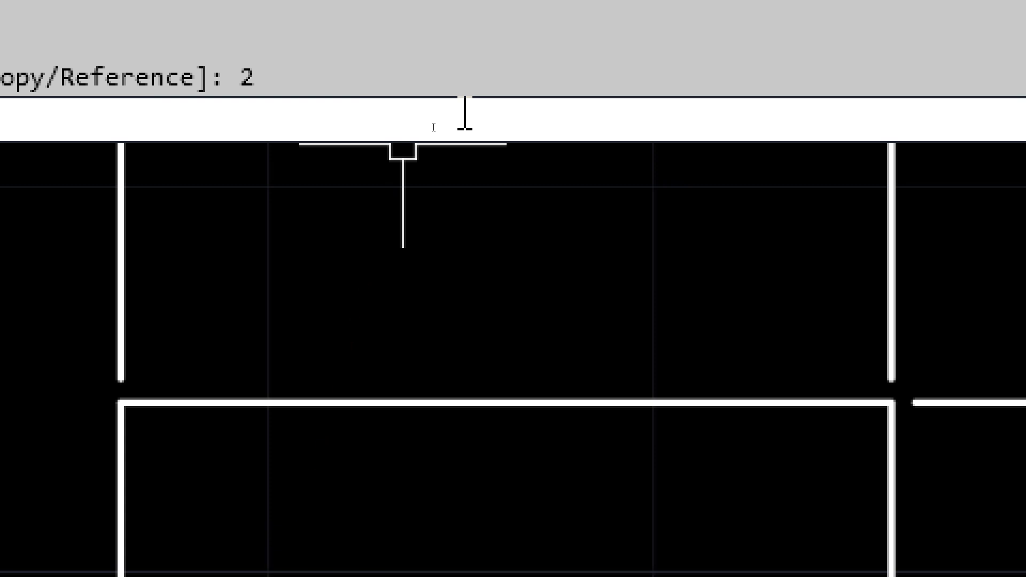
# Scale the square and its dimensions by a factor of 0.5 from the lower-left corner
pyautogui.moveTo(501, 327); pyautogui.dragTo(460, 449, button='middle')
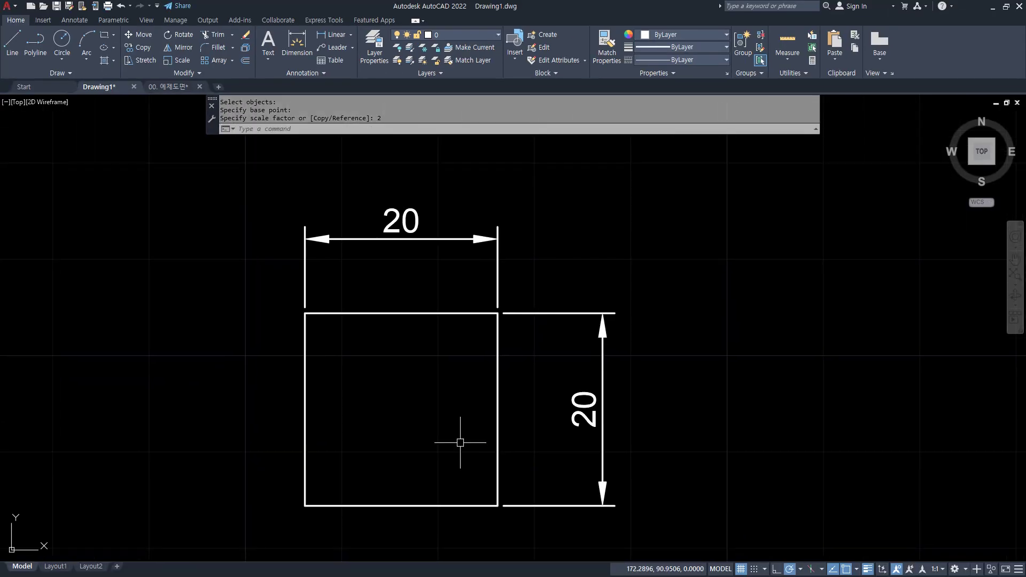
pyautogui.press('Return')
pyautogui.click(651, 522)
pyautogui.click(268, 208)
pyautogui.press('Return')
pyautogui.click(309, 497)
pyautogui.write('0.5')
pyautogui.press('Return')
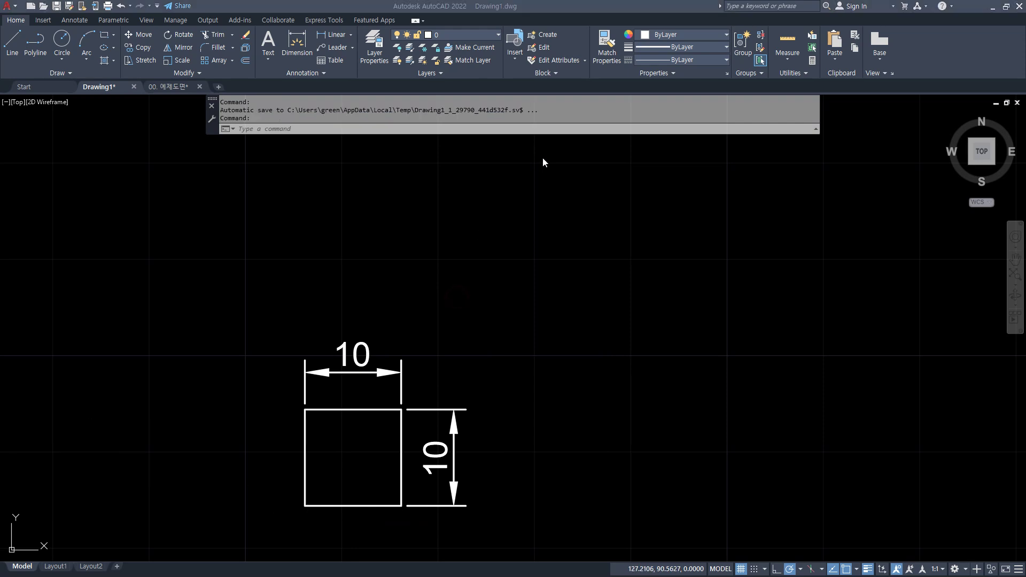
# Scale the square and its dimensions by a factor of 3 from the lower-left corner
pyautogui.write('sc')
pyautogui.press('Return')
pyautogui.click(540, 269)
pyautogui.click(252, 513)
pyautogui.press('Return')
pyautogui.click(305, 506)
pyautogui.write('3')
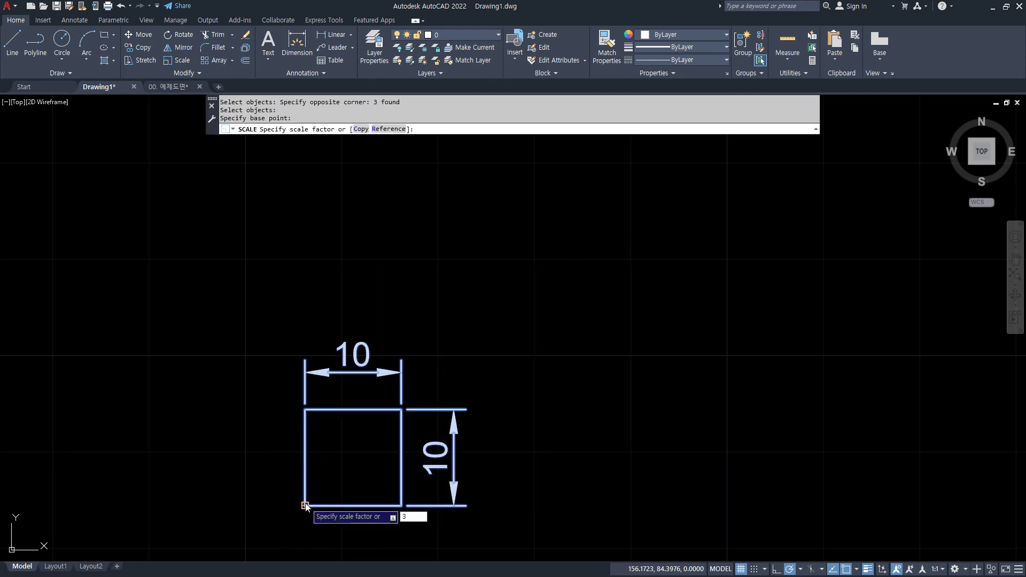
pyautogui.press('Return')
pyautogui.scroll(-2, 419, 327)
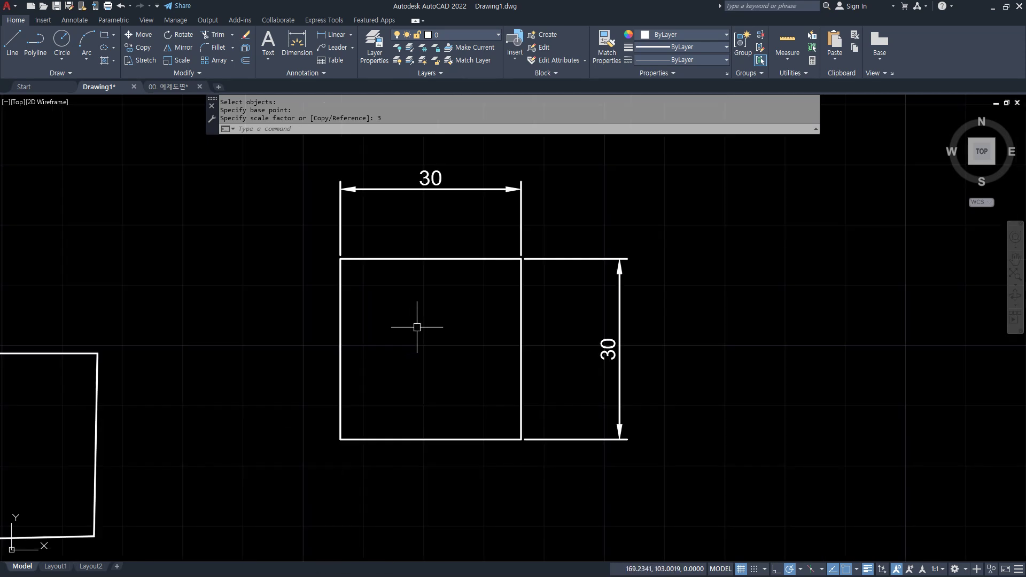
pyautogui.moveTo(409, 330); pyautogui.dragTo(387, 345, button='middle')
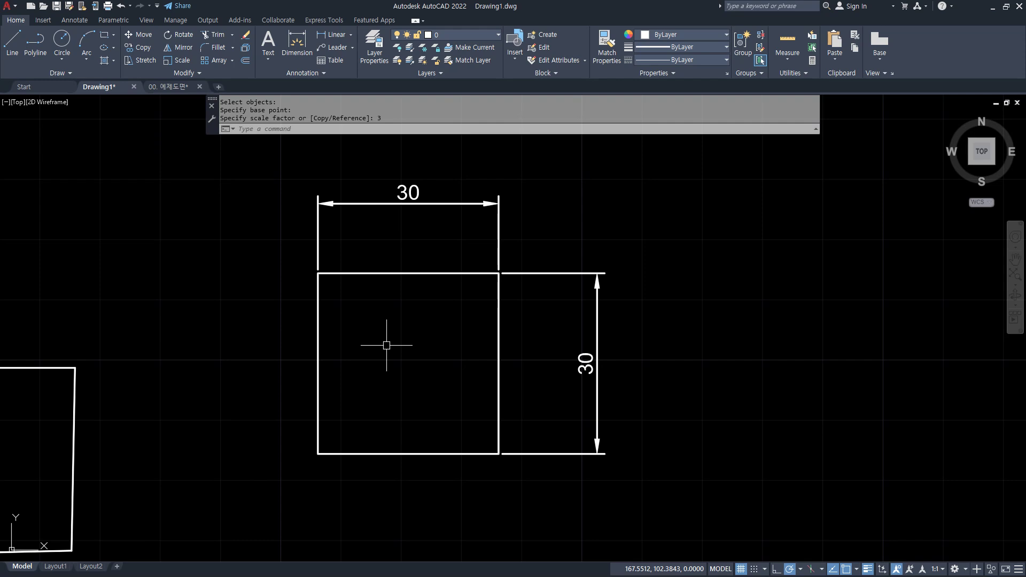
pyautogui.write('sc')
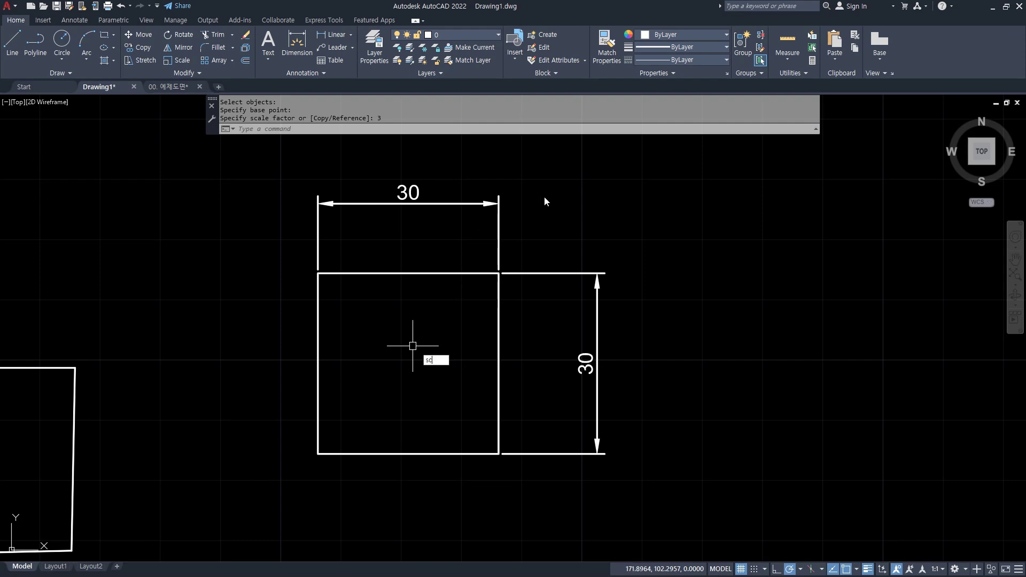
pyautogui.click(602, 187)
pyautogui.press('Return')
pyautogui.press('Escape')
pyautogui.press('Escape')
# Scale the square and its dimensions by a factor of 1/3 from the lower-left corner
pyautogui.write('sc')
pyautogui.press('Return')
pyautogui.click(613, 163)
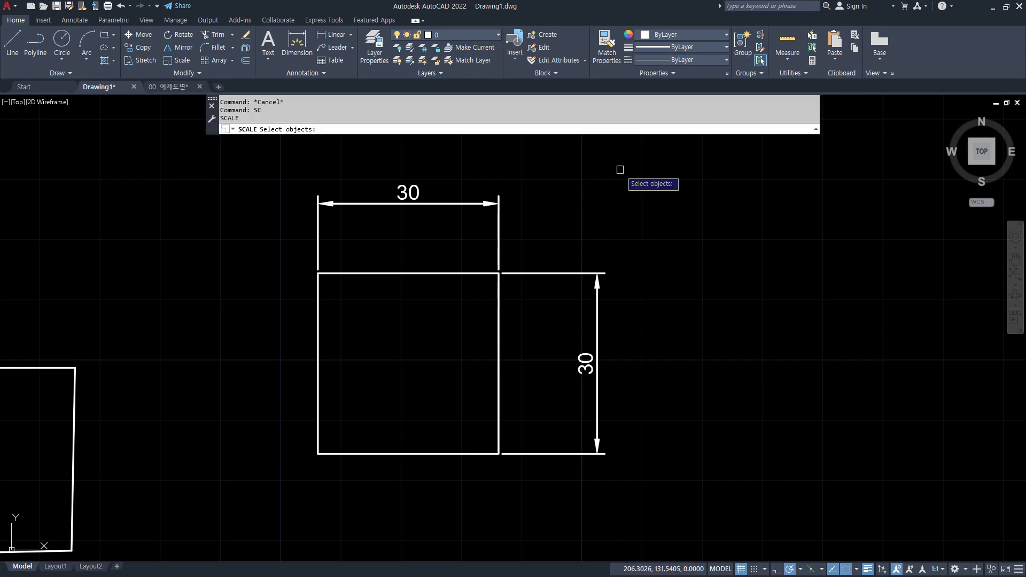
pyautogui.click(245, 447)
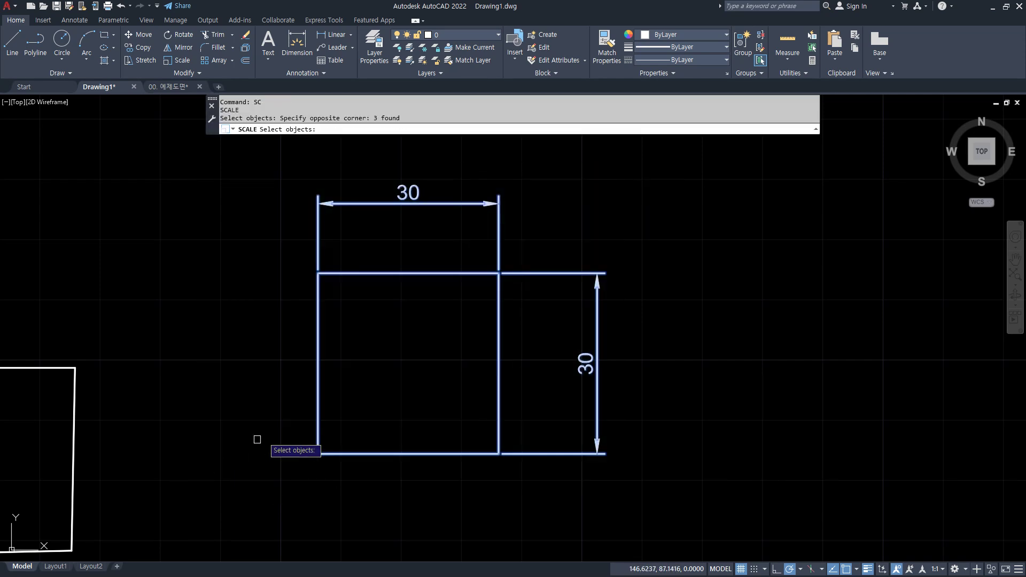
pyautogui.click(319, 454)
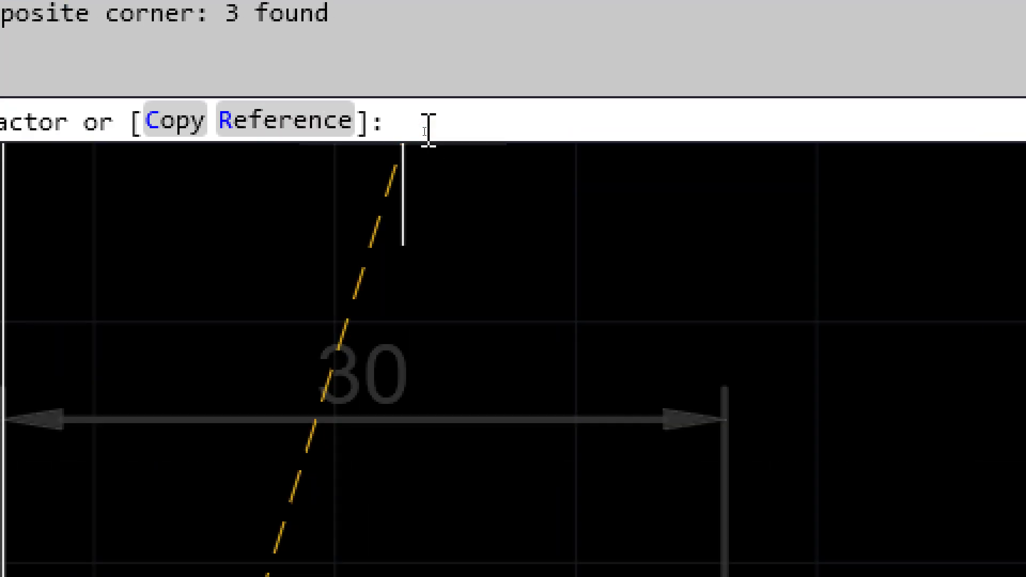
pyautogui.write('1/3')
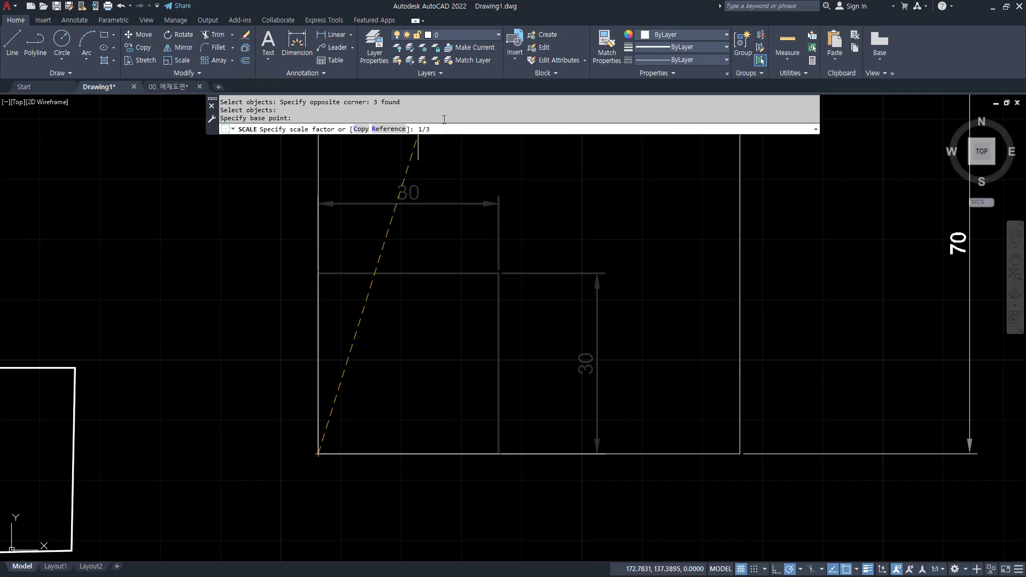
pyautogui.press('Return')
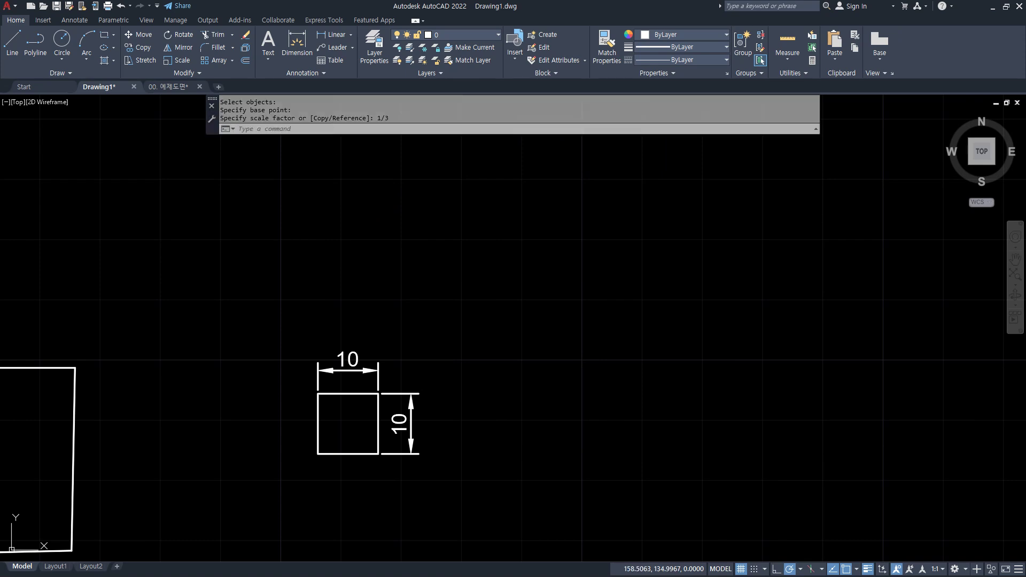
# Switch to the Notepad lecture notes and review the lines on 1:1 drafting, text size and the A3 8,000x6,000 sheet
pyautogui.hotkey('alt', 'Tab')
pyautogui.scroll(4, 458, 209)
pyautogui.scroll(6, 457, 209)
pyautogui.scroll(7, 457, 209)
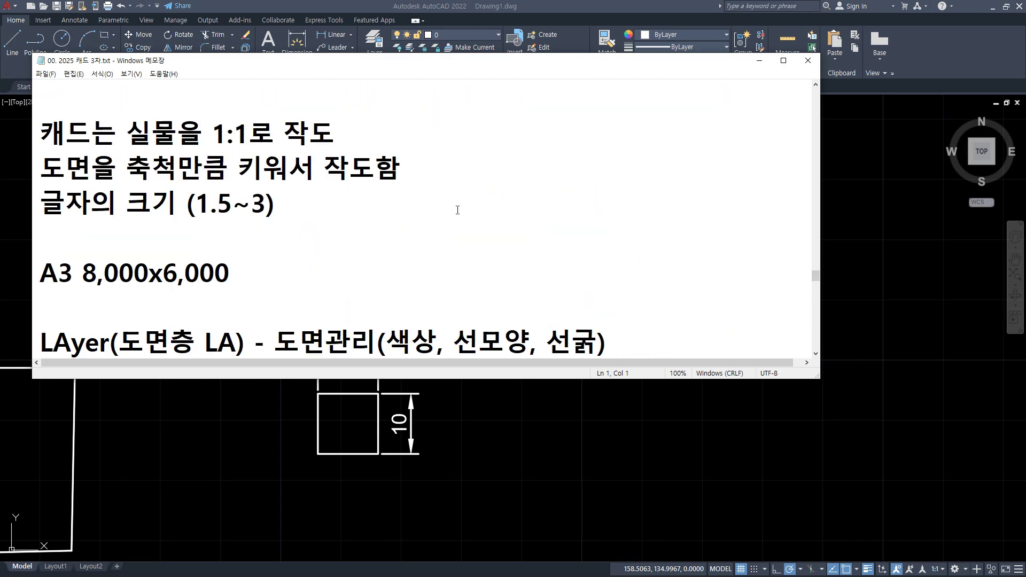
pyautogui.moveTo(36, 295); pyautogui.dragTo(267, 295)
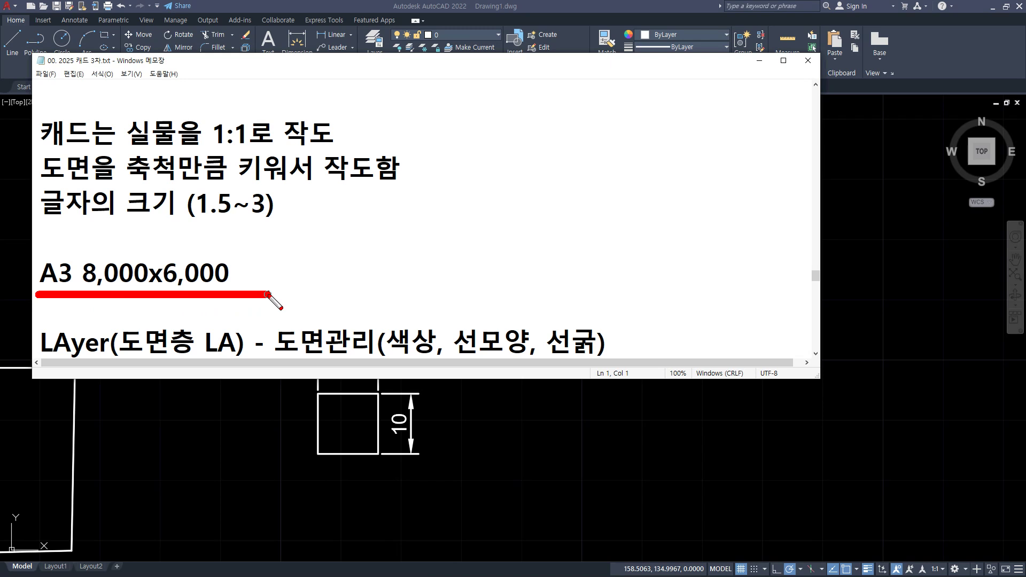
pyautogui.press('Escape')
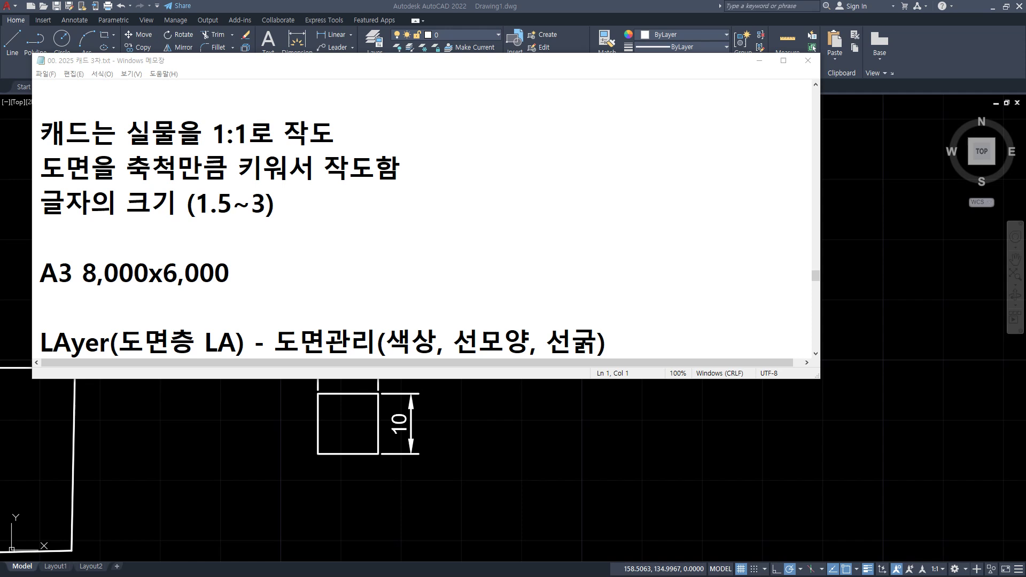
# Open the Calculator and compute 8000 × 2 ÷ 420 to find the A3 width scale ratio
pyautogui.moveTo(396, 220); pyautogui.dragTo(425, 212)
pyautogui.write('8000')
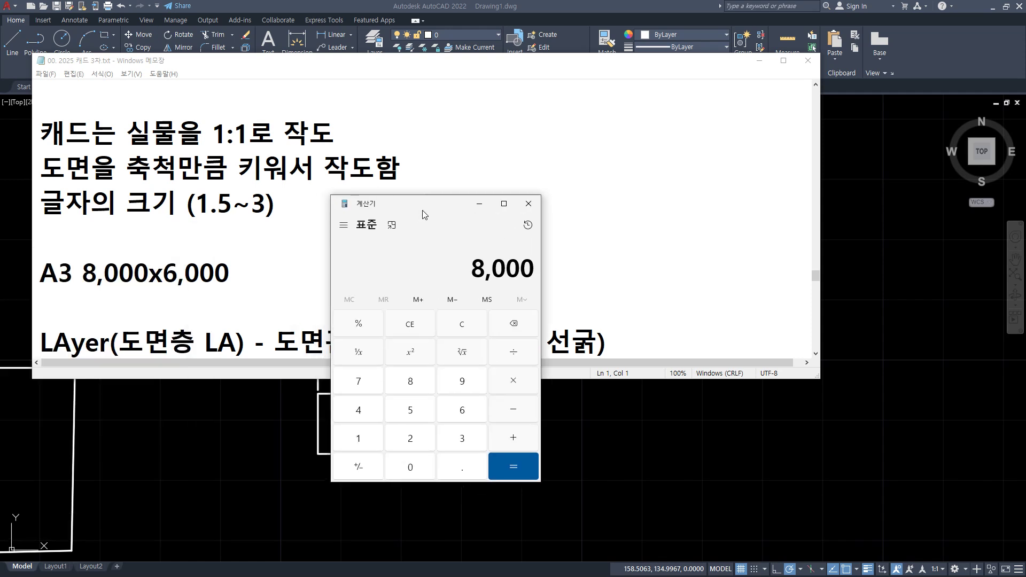
pyautogui.write('*2')
pyautogui.press('Return')
pyautogui.write('/420')
pyautogui.press('Return')
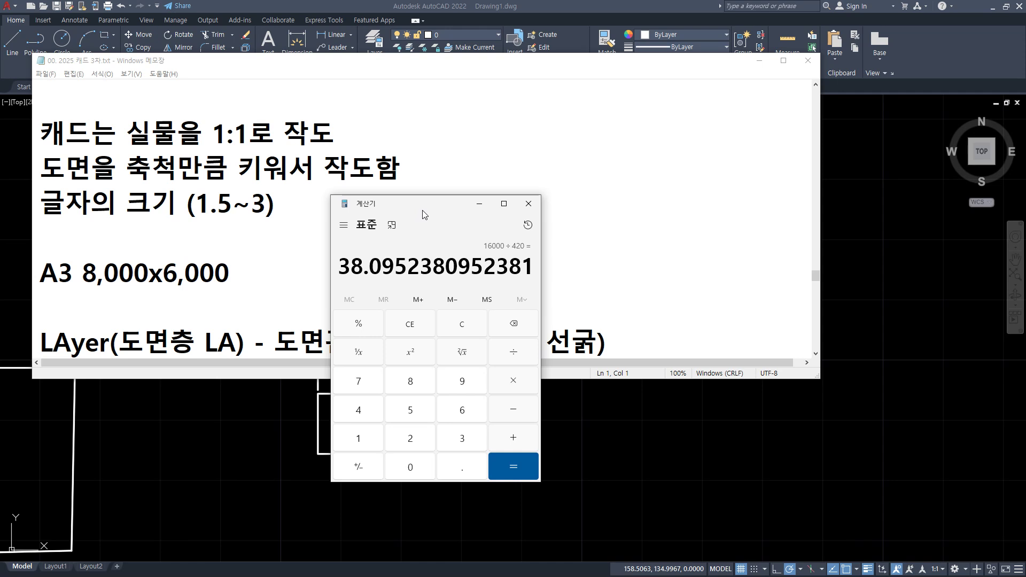
# Compute 6000 × 2 ÷ 297 for the A3 height scale ratio and close the Calculator
pyautogui.write('6000')
pyautogui.write('/')
pyautogui.write('2')
pyautogui.press('Escape')
pyautogui.write('6000*2')
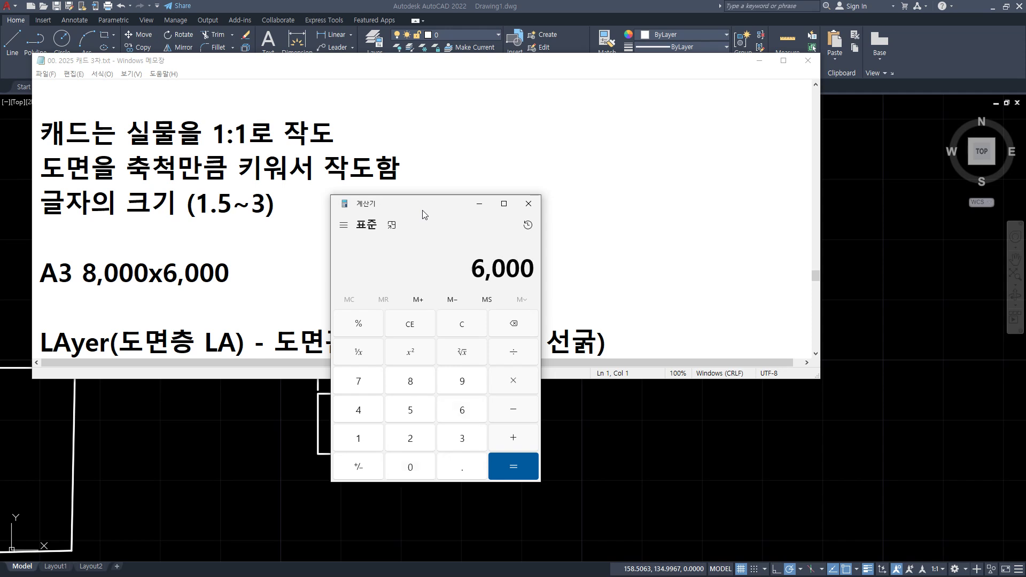
pyautogui.write('/')
pyautogui.write('297')
pyautogui.press('Return')
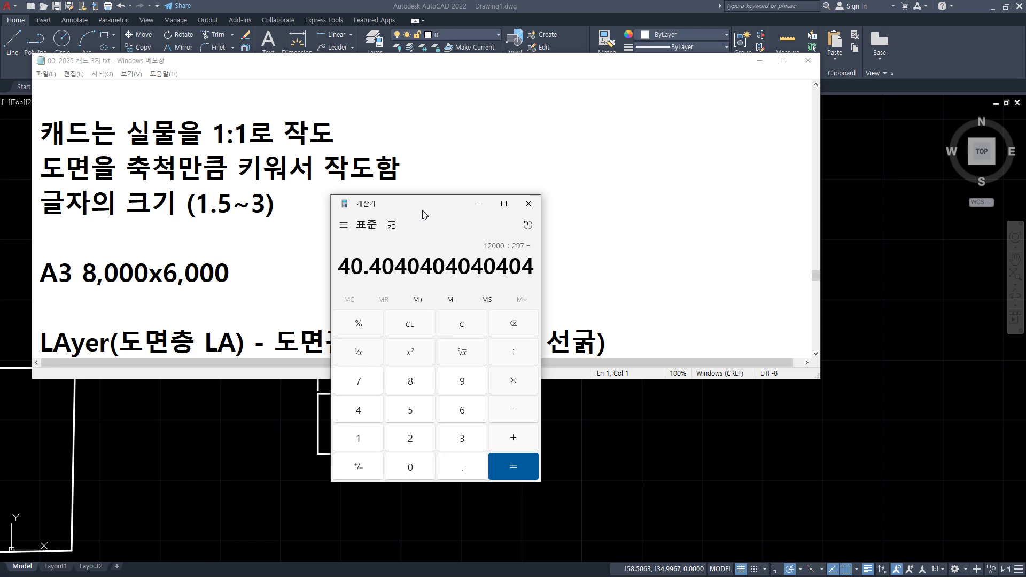
pyautogui.press('Escape')
pyautogui.hotkey('alt', 'F4')
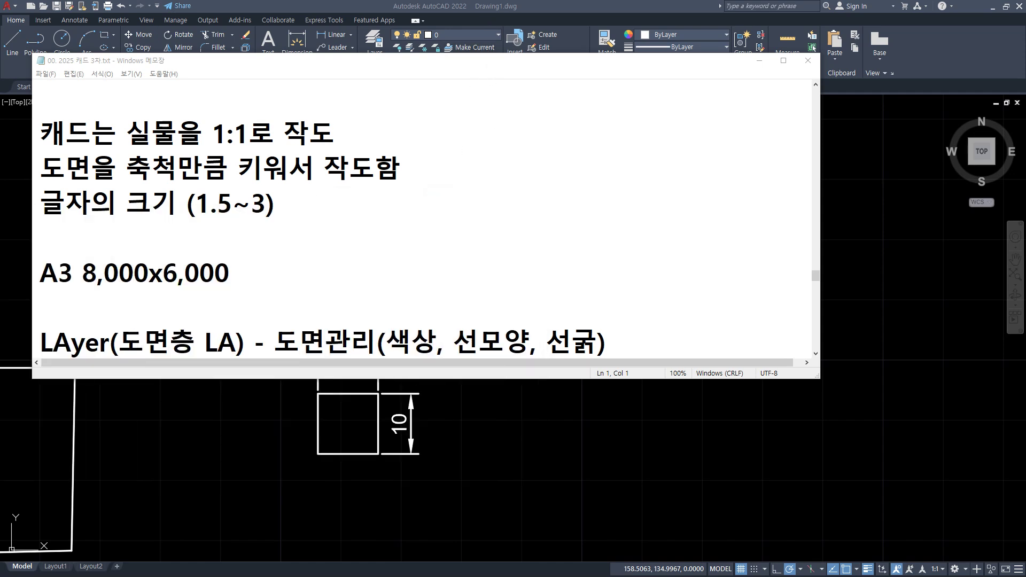
pyautogui.hotkey('ctrl', '2')
pyautogui.moveTo(78, 308)
pyautogui.mouseDown()
pyautogui.moveTo(53, 230)
pyautogui.moveTo(78, 307)
pyautogui.mouseUp()
pyautogui.press('Escape')
pyautogui.click(461, 70)
pyautogui.moveTo(229, 67)
pyautogui.mouseDown()
pyautogui.moveTo(172, 68)
pyautogui.moveTo(0, 142)
pyautogui.mouseUp()
# Return to the AutoCAD drawing and draw a 420 × 297 rectangle up and right of the dimensioned square
pyautogui.click(455, 306)
pyautogui.write('REC')
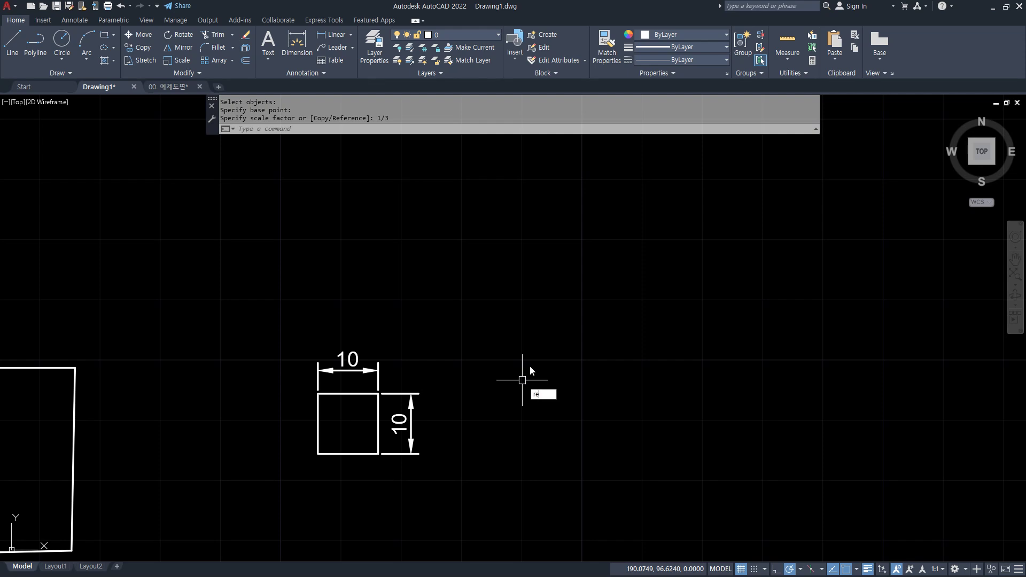
pyautogui.press('Return')
pyautogui.click(518, 355)
pyautogui.write('@')
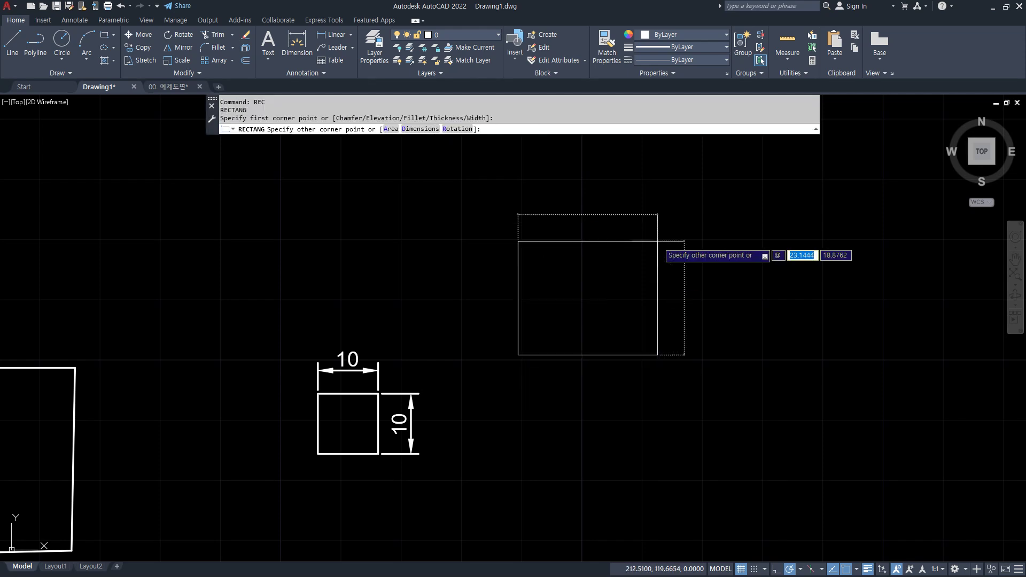
pyautogui.write('420,297')
pyautogui.press('Return')
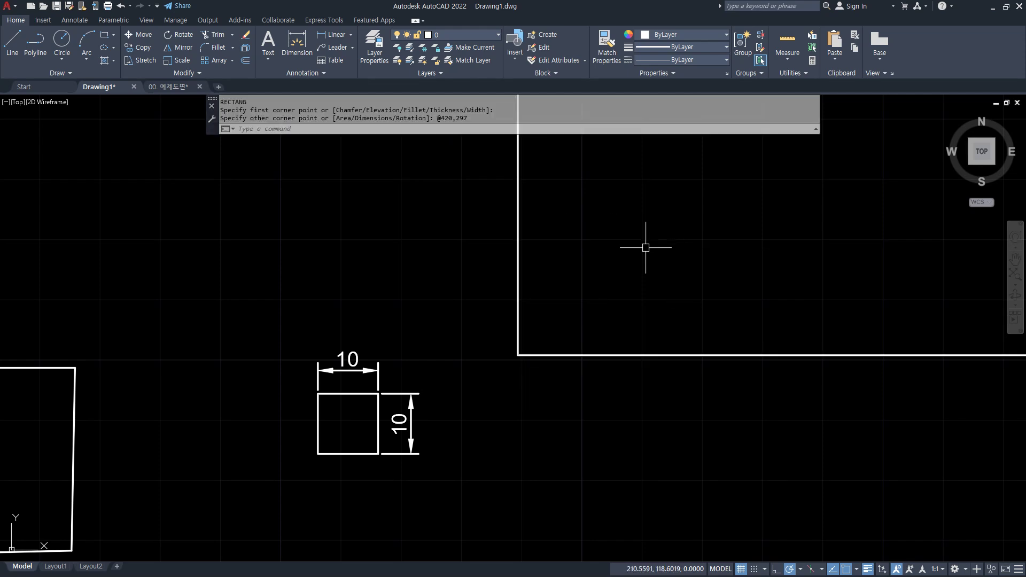
# Offset the 420 × 297 rectangle inward by 10 to create the inner border
pyautogui.scroll(-4, 646, 245)
pyautogui.scroll(3, 305, 444)
pyautogui.scroll(-2, 395, 378)
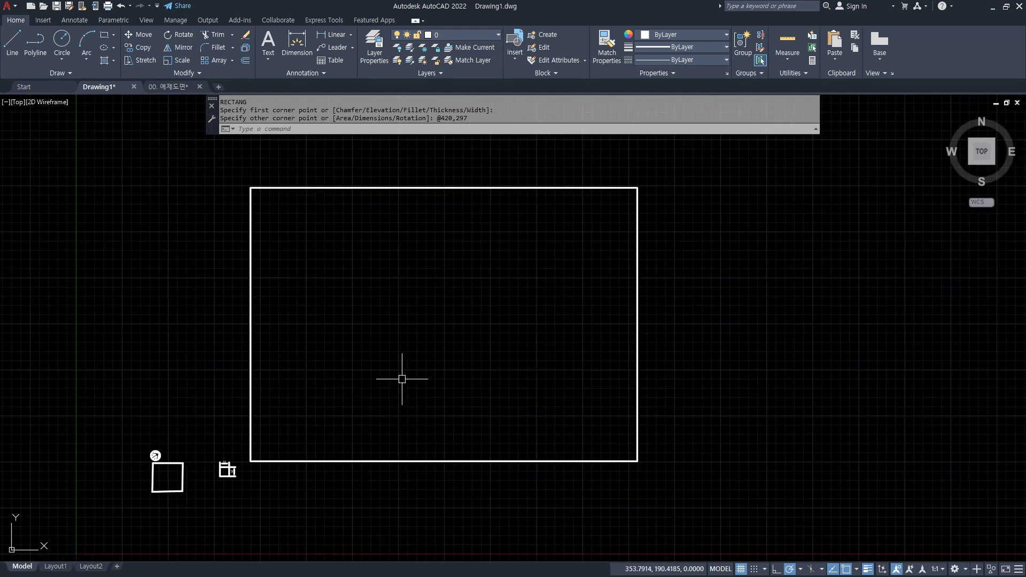
pyautogui.moveTo(401, 378); pyautogui.dragTo(391, 386, button='middle')
pyautogui.write('o')
pyautogui.press('Return')
pyautogui.write('10')
pyautogui.press('Return')
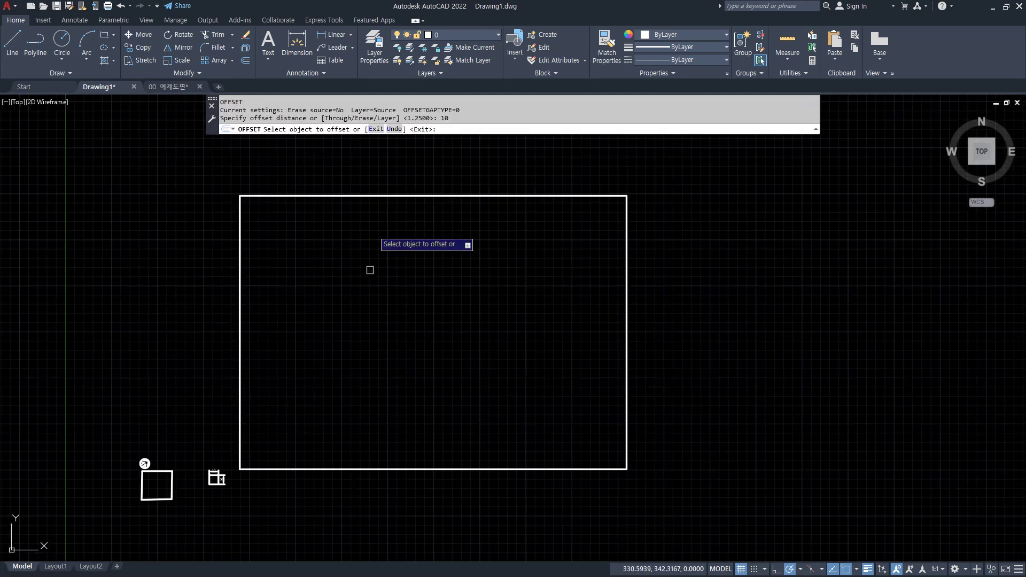
pyautogui.click(369, 196)
pyautogui.click(369, 271)
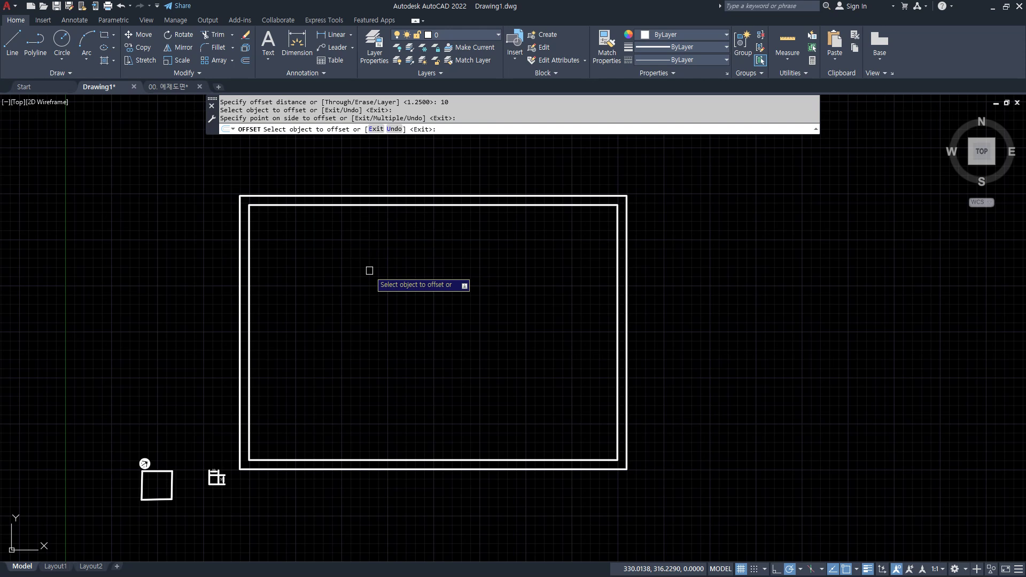
# Turn off lineweight display and set the inner border polyline's global width to 1
pyautogui.hotkey('ctrl', '1')
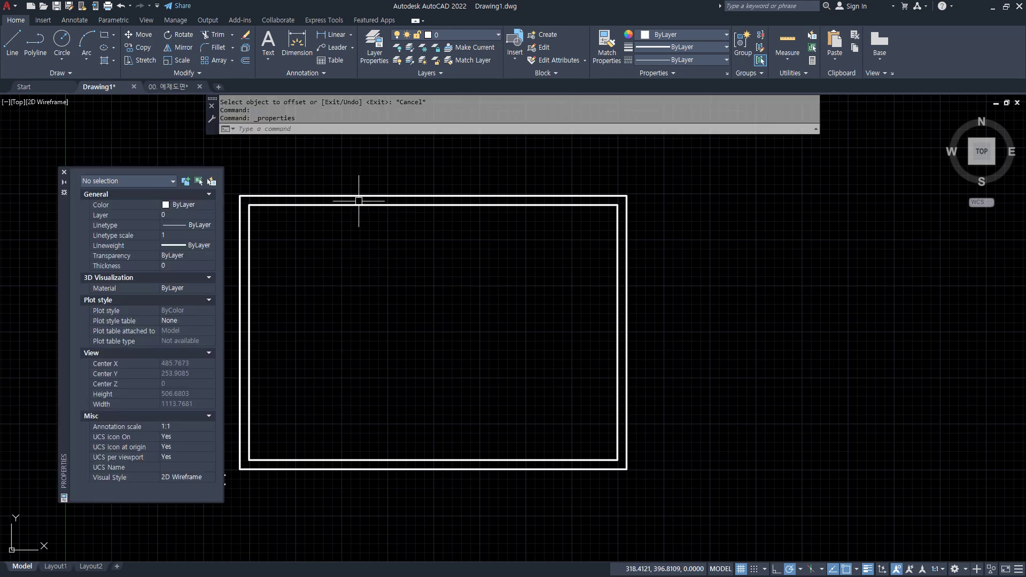
pyautogui.click(867, 569)
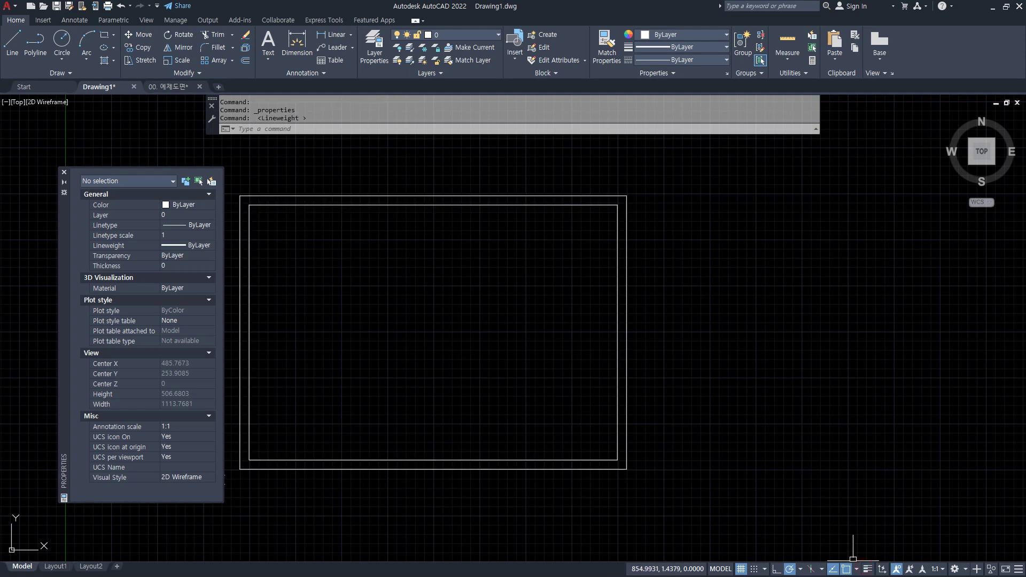
pyautogui.click(247, 214)
pyautogui.scroll(5, 247, 214)
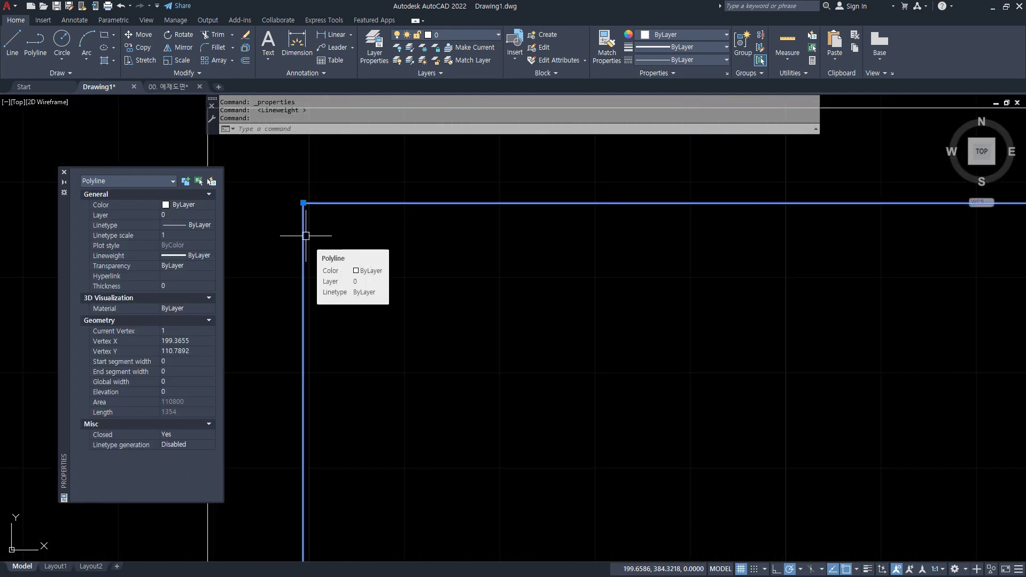
pyautogui.click(165, 383)
pyautogui.write('1')
pyautogui.press('Tab')
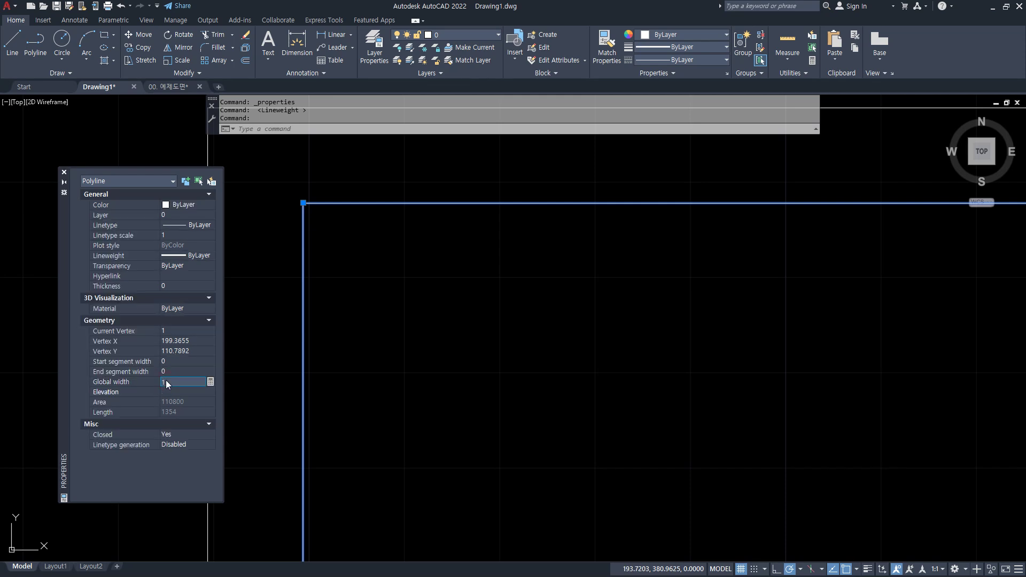
pyautogui.scroll(-2, 374, 374)
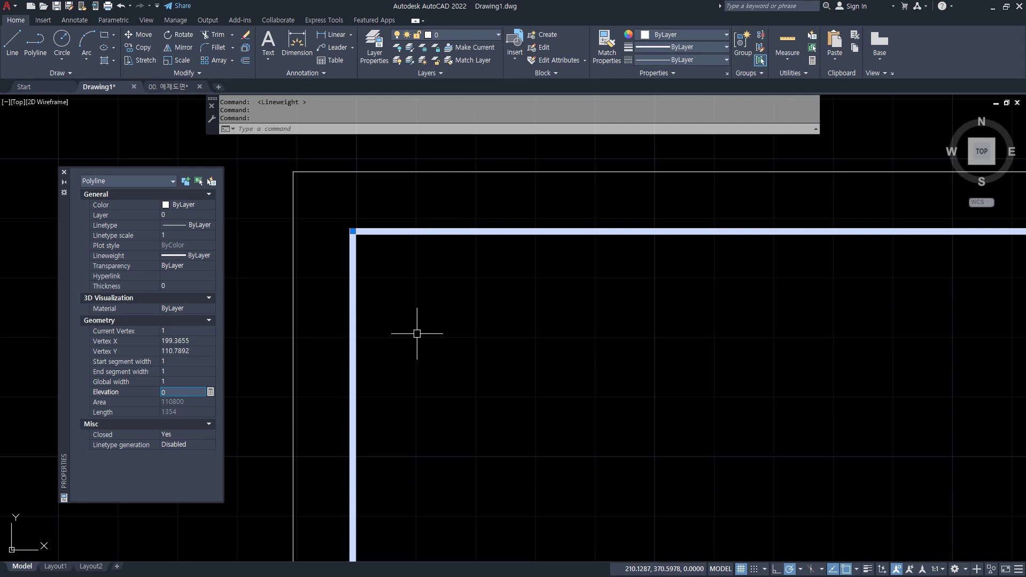
pyautogui.press('Escape')
pyautogui.press('Escape')
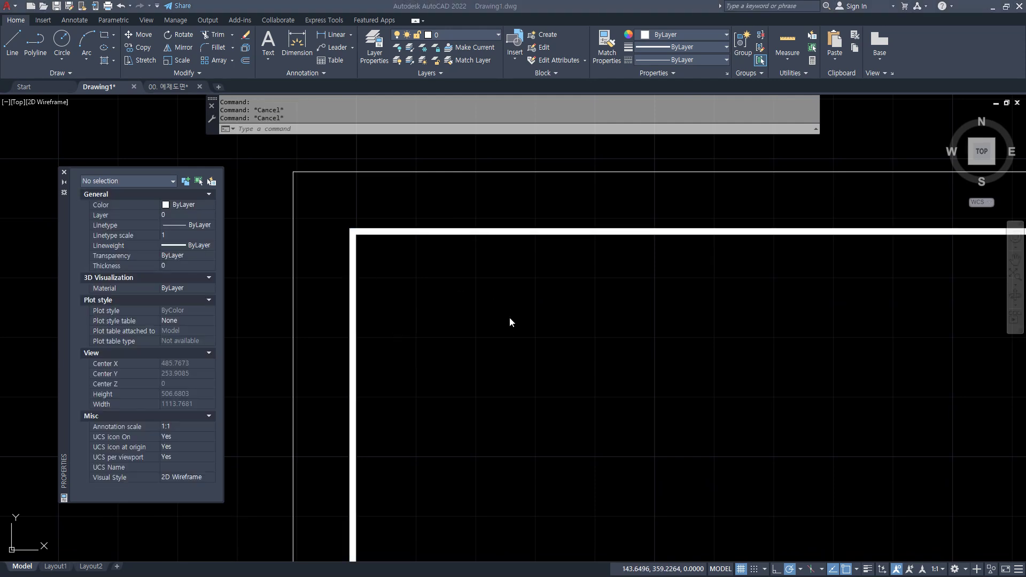
pyautogui.scroll(-8, 529, 342)
pyautogui.moveTo(586, 378); pyautogui.dragTo(454, 286, button='middle')
pyautogui.scroll(2, 436, 305)
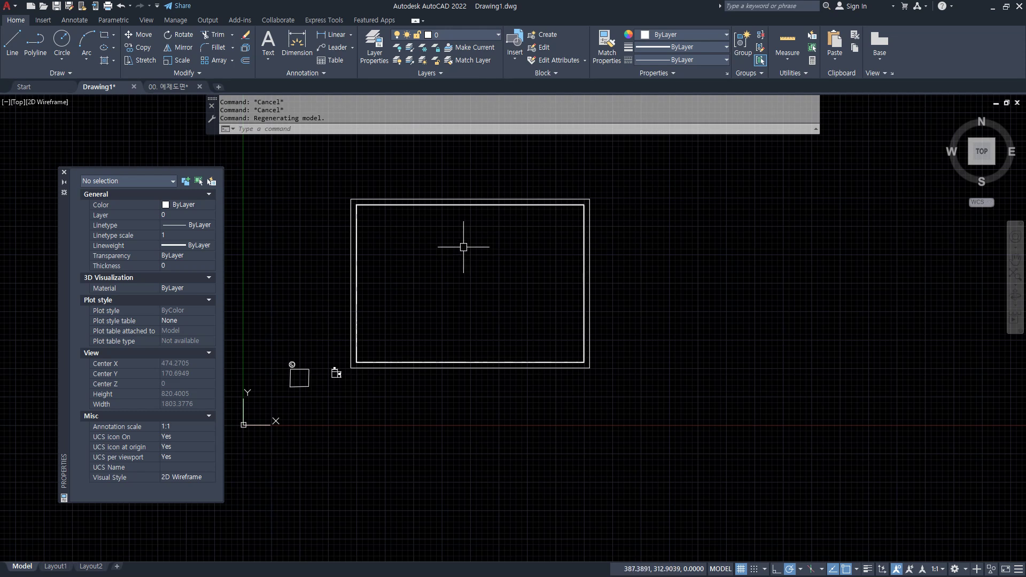
pyautogui.moveTo(443, 214); pyautogui.dragTo(414, 218)
pyautogui.moveTo(439, 256)
pyautogui.mouseDown()
pyautogui.moveTo(471, 279)
pyautogui.moveTo(447, 323)
pyautogui.mouseUp()
pyautogui.moveTo(481, 269)
pyautogui.mouseDown()
pyautogui.moveTo(508, 289)
pyautogui.moveTo(480, 272)
pyautogui.mouseUp()
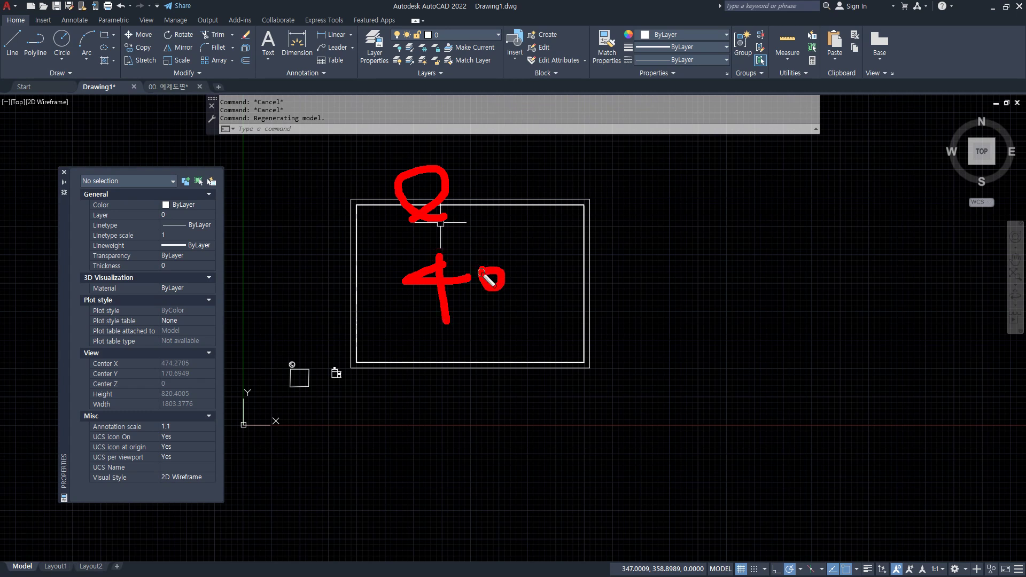
pyautogui.press('Escape')
# Scale both border rectangles by a factor of 40 from the outer rectangle's lower-left corner
pyautogui.write('sc')
pyautogui.press('Return')
pyautogui.click(372, 265)
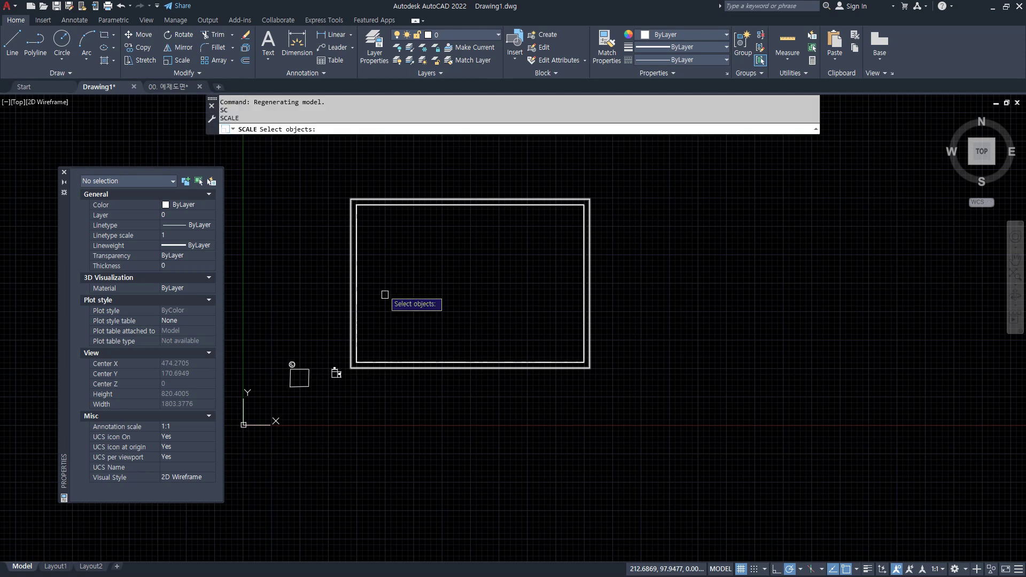
pyautogui.click(332, 241)
pyautogui.press('Return')
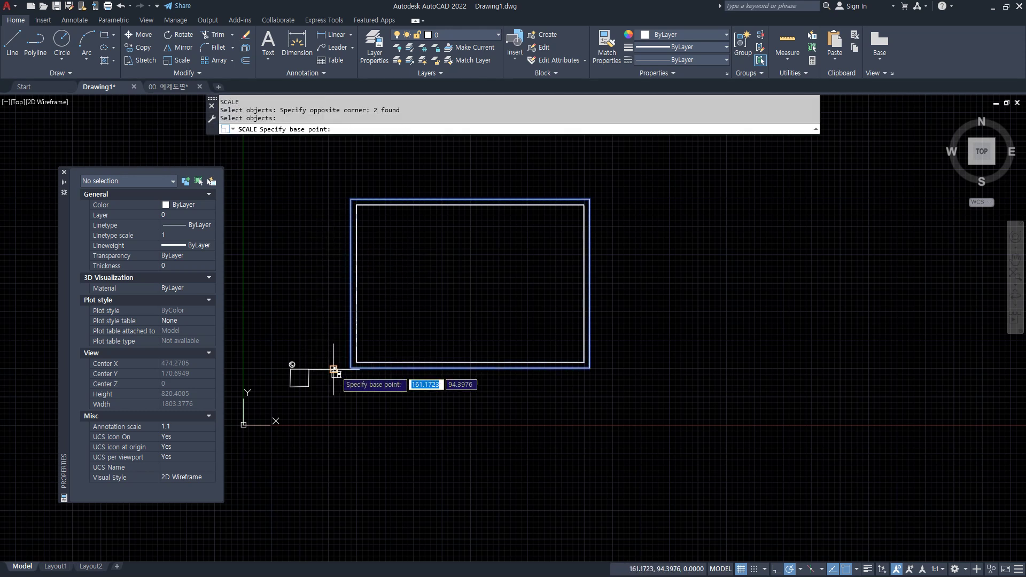
pyautogui.click(347, 368)
pyautogui.write('40')
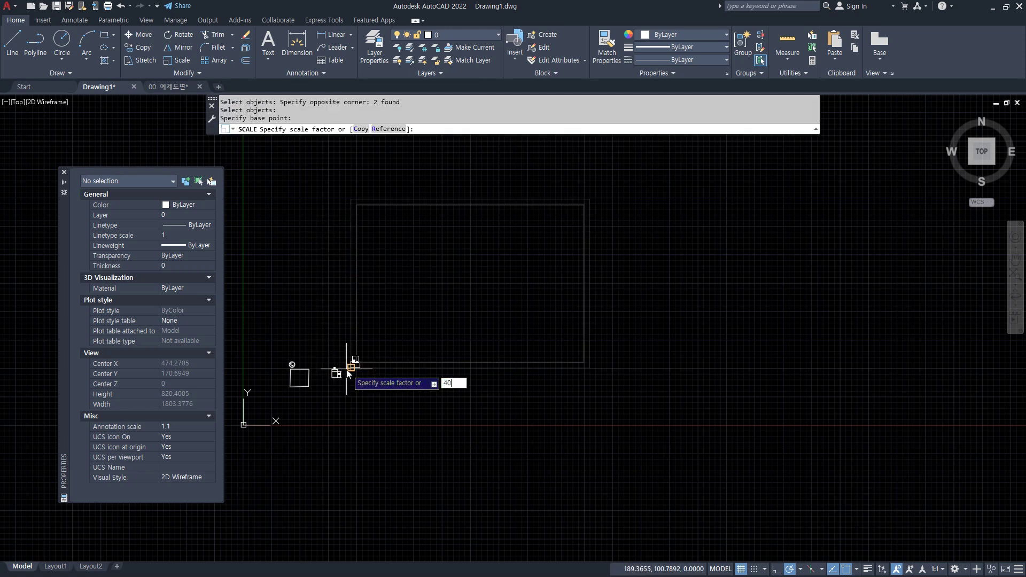
pyautogui.press('Return')
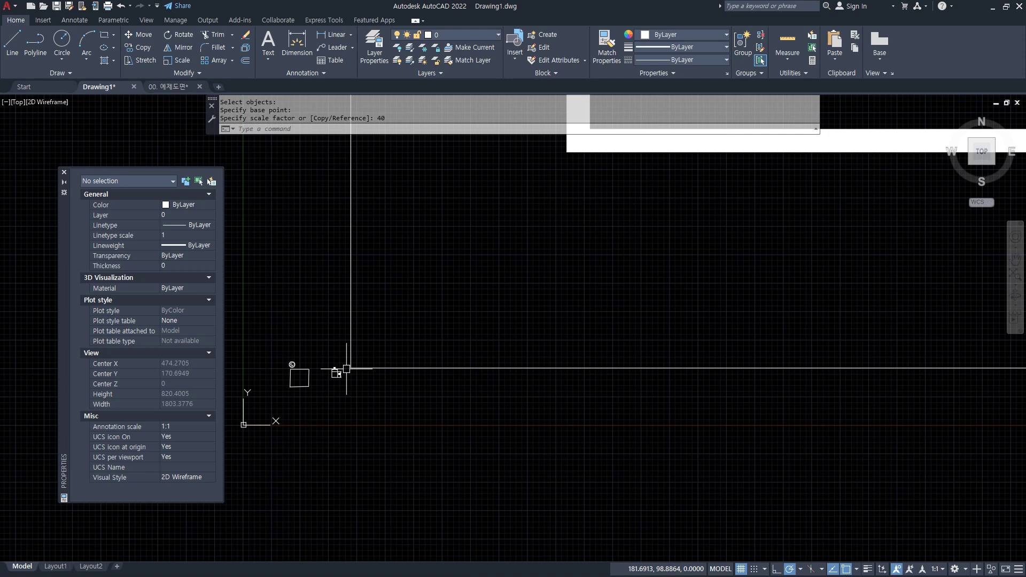
# Draw horizontal and vertical center lines between the opposite side midpoints of the scaled inner border
pyautogui.write('z')
pyautogui.press('Return')
pyautogui.write('a')
pyautogui.press('Return')
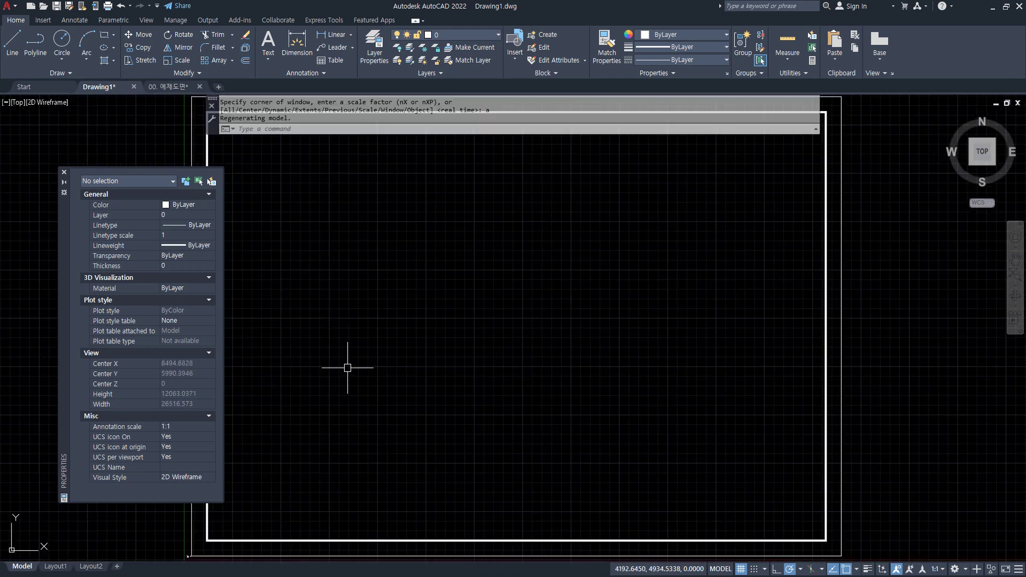
pyautogui.scroll(-2, 548, 349)
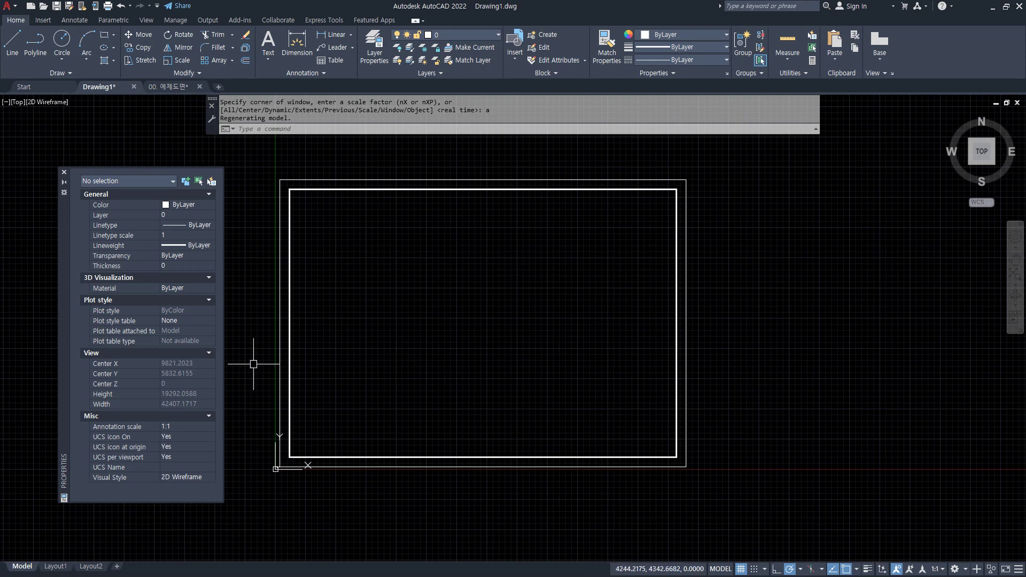
pyautogui.scroll(1, 321, 261)
pyautogui.write('L')
pyautogui.press('Return')
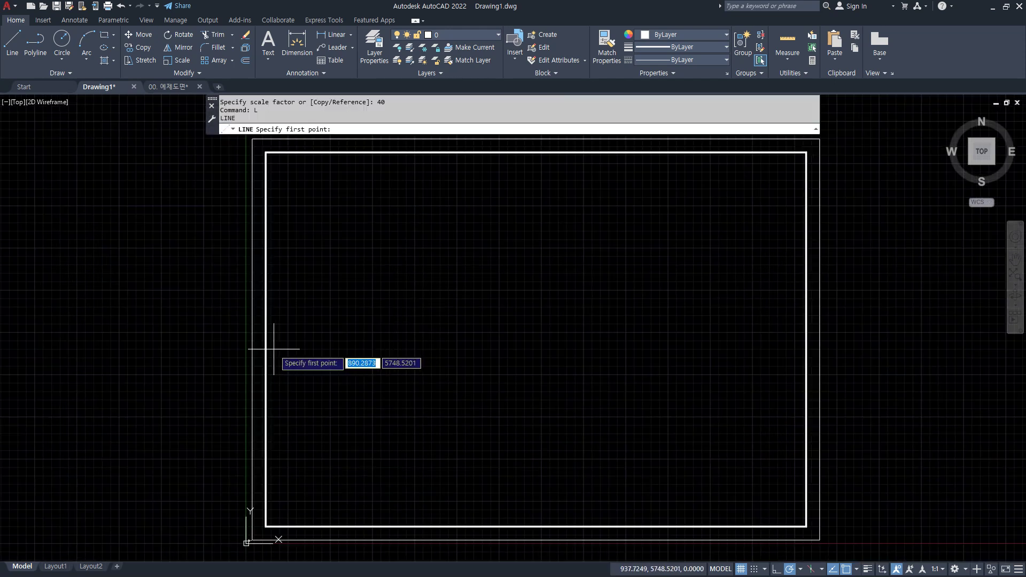
pyautogui.click(265, 339)
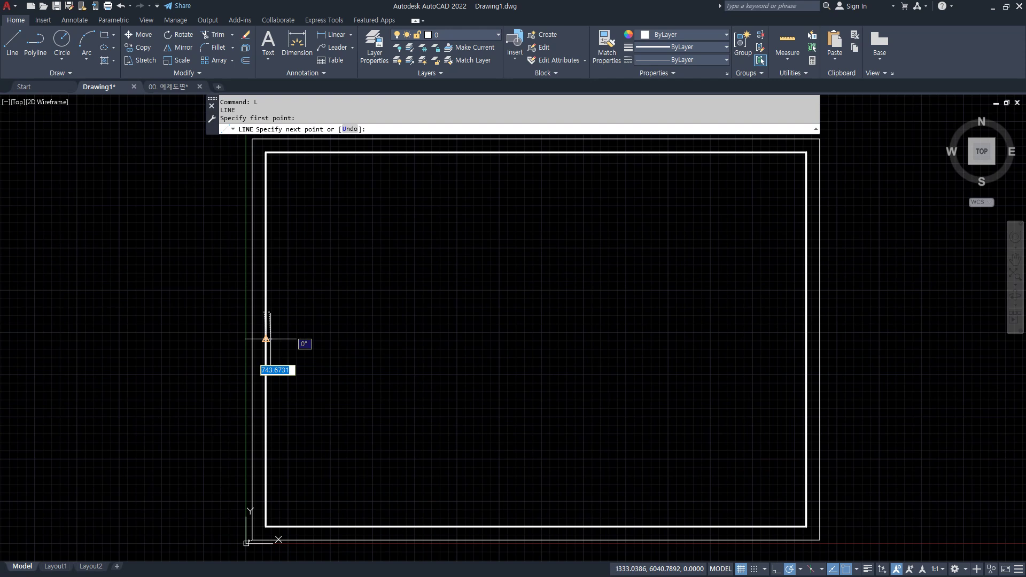
pyautogui.click(807, 339)
pyautogui.press('Return')
pyautogui.press('Return')
pyautogui.click(536, 153)
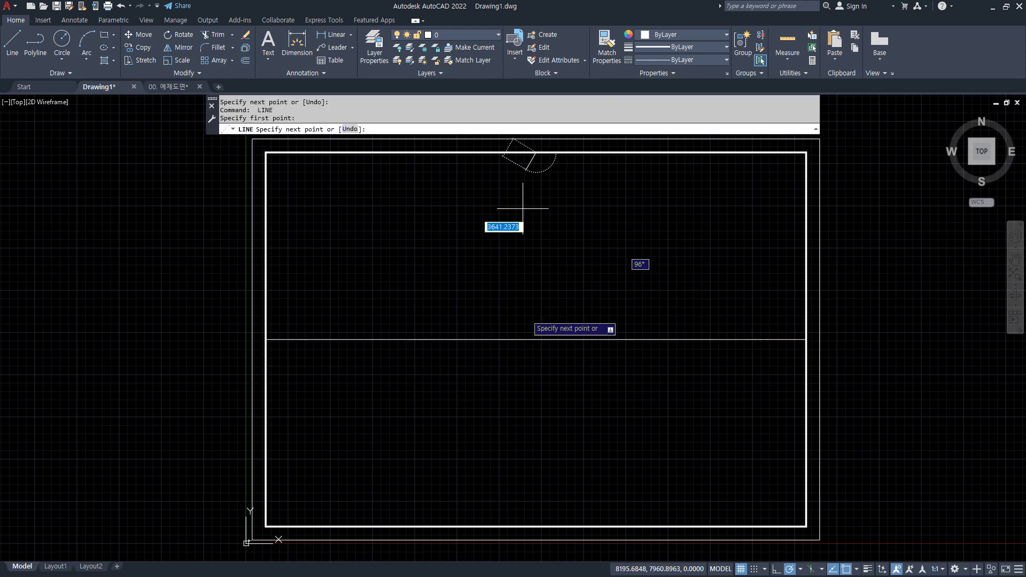
pyautogui.click(535, 526)
pyautogui.press('Return')
pyautogui.write('o')
pyautogui.press('Return')
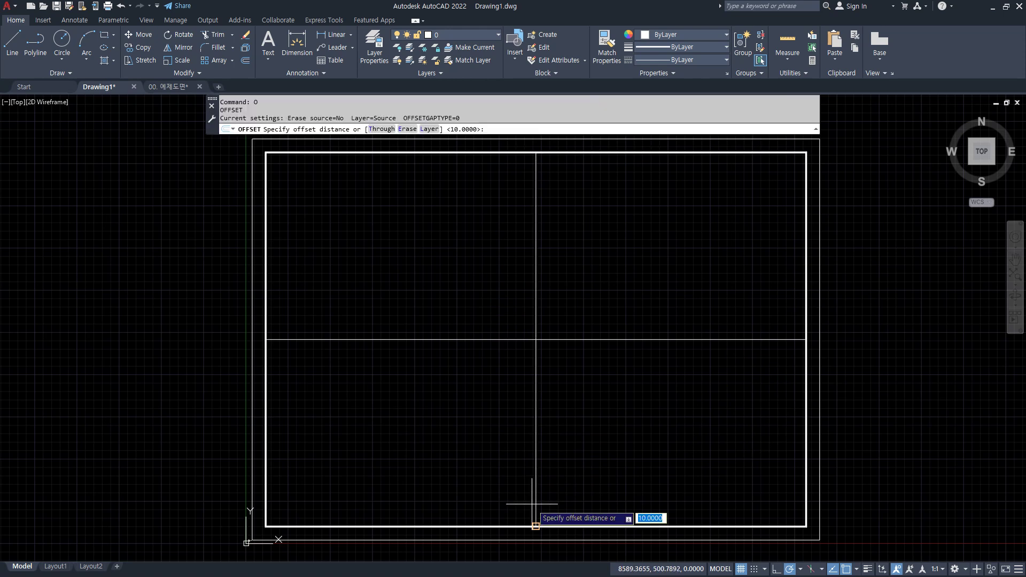
pyautogui.write('400')
pyautogui.press('Return')
pyautogui.click(535, 492)
pyautogui.press('Escape')
# Offset the vertical center line 4000 to both sides and delete the original line
pyautogui.write('o')
pyautogui.press('Return')
pyautogui.write('4000')
pyautogui.press('Return')
pyautogui.click(536, 440)
pyautogui.click(601, 417)
pyautogui.click(536, 435)
pyautogui.click(483, 440)
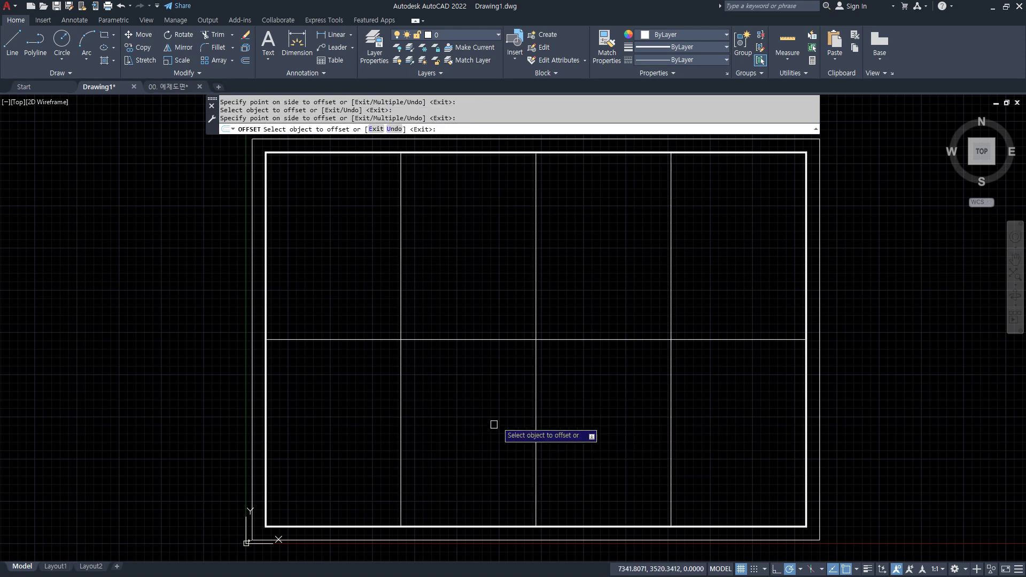
pyautogui.press('Escape')
pyautogui.click(568, 402)
pyautogui.click(476, 454)
pyautogui.press('Delete')
# Offset the horizontal center line 3000 above and below and erase the original line
pyautogui.write('o')
pyautogui.press('Return')
pyautogui.write('3000')
pyautogui.press('Return')
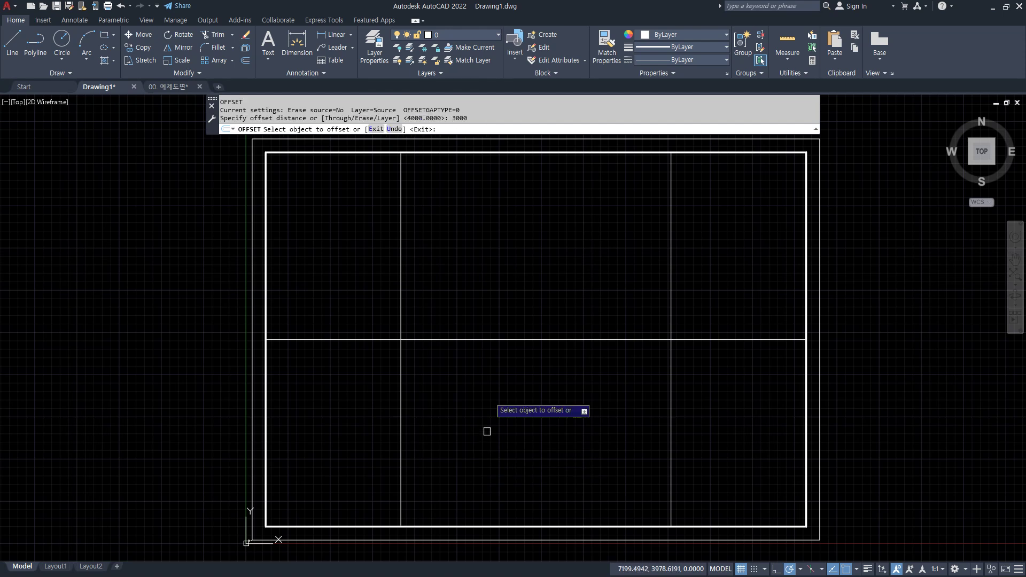
pyautogui.click(492, 339)
pyautogui.click(496, 310)
pyautogui.click(497, 339)
pyautogui.click(495, 360)
pyautogui.press('Escape')
pyautogui.click(566, 364)
pyautogui.click(495, 321)
pyautogui.write('e')
pyautogui.press('Return')
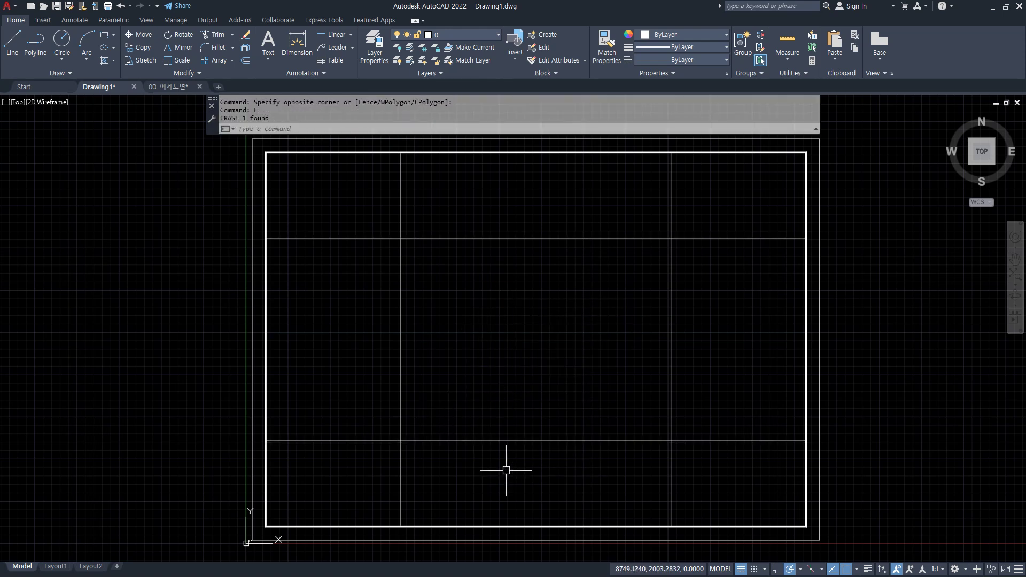
# Trim the overhanging ends of the four offset lines to leave a closed 8000 × 6000 rectangle
pyautogui.write('tr')
pyautogui.press('Return')
pyautogui.moveTo(640, 495); pyautogui.dragTo(755, 409)
pyautogui.moveTo(729, 265); pyautogui.dragTo(663, 214)
pyautogui.moveTo(319, 199)
pyautogui.mouseDown()
pyautogui.moveTo(310, 193)
pyautogui.moveTo(321, 194)
pyautogui.mouseUp()
pyautogui.moveTo(455, 193); pyautogui.dragTo(345, 198)
pyautogui.moveTo(328, 197)
pyautogui.mouseDown()
pyautogui.moveTo(326, 502)
pyautogui.moveTo(425, 489)
pyautogui.moveTo(345, 481)
pyautogui.mouseUp()
pyautogui.press('Return')
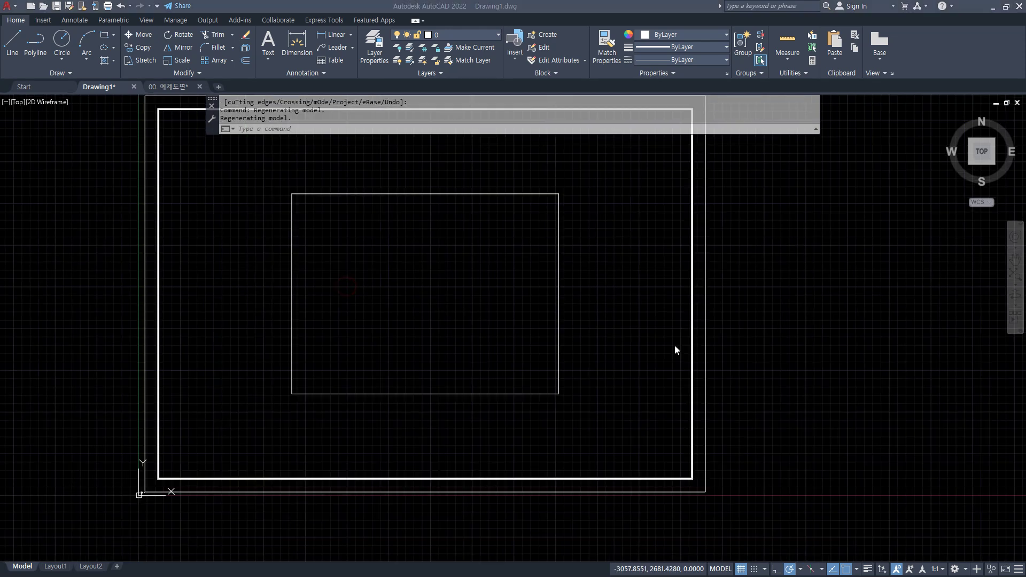
# Erase the A3 border frame together with the 8000 × 6000 rectangle inside it
pyautogui.click(767, 438)
pyautogui.click(318, 236)
pyautogui.write('e')
pyautogui.press('space')
pyautogui.write('z')
pyautogui.press('space')
pyautogui.press('Escape')
pyautogui.click(343, 242)
pyautogui.press('Delete')
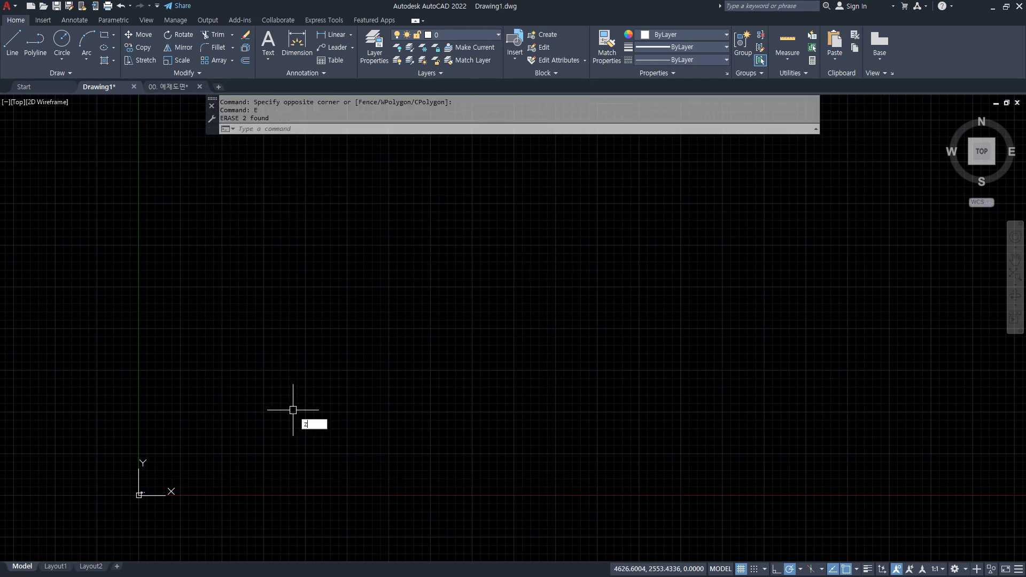
# Erase the small objects remaining near the origin and undo the last zoom
pyautogui.write('z')
pyautogui.press('Return')
pyautogui.write('a')
pyautogui.press('Return')
pyautogui.click(488, 506)
pyautogui.click(271, 348)
pyautogui.press('Delete')
pyautogui.hotkey('ctrl', 'z')
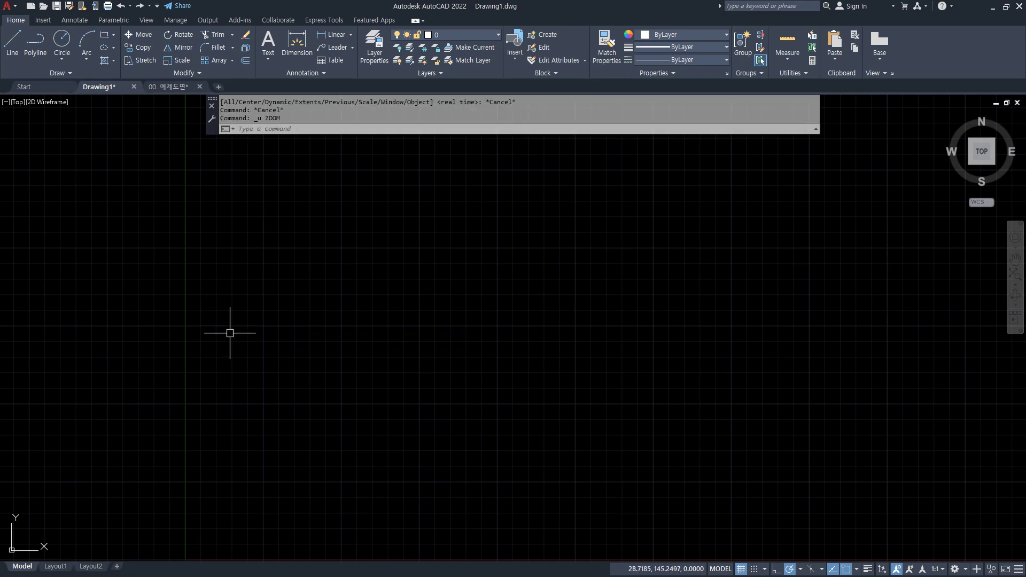
# Undo the last erase to restore the site outline, north symbol and small dimensioned square
pyautogui.hotkey('ctrl', 'z')
pyautogui.scroll(3, 345, 469)
pyautogui.scroll(3, 345, 469)
pyautogui.scroll(-3, 332, 417)
pyautogui.moveTo(338, 480); pyautogui.dragTo(183, 311)
pyautogui.moveTo(213, 275)
pyautogui.mouseDown()
pyautogui.moveTo(390, 458)
pyautogui.moveTo(266, 470)
pyautogui.mouseUp()
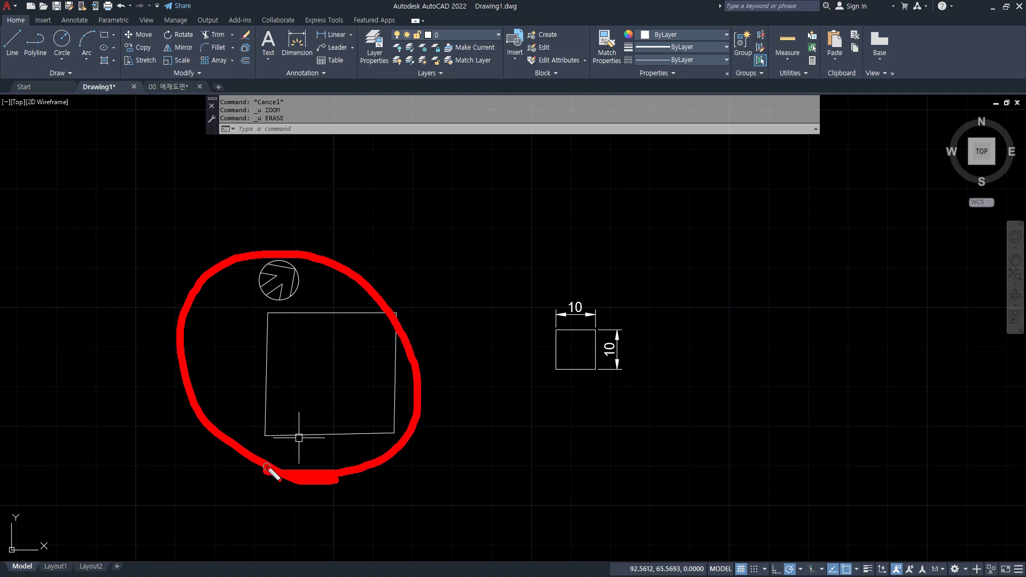
pyautogui.press('Escape')
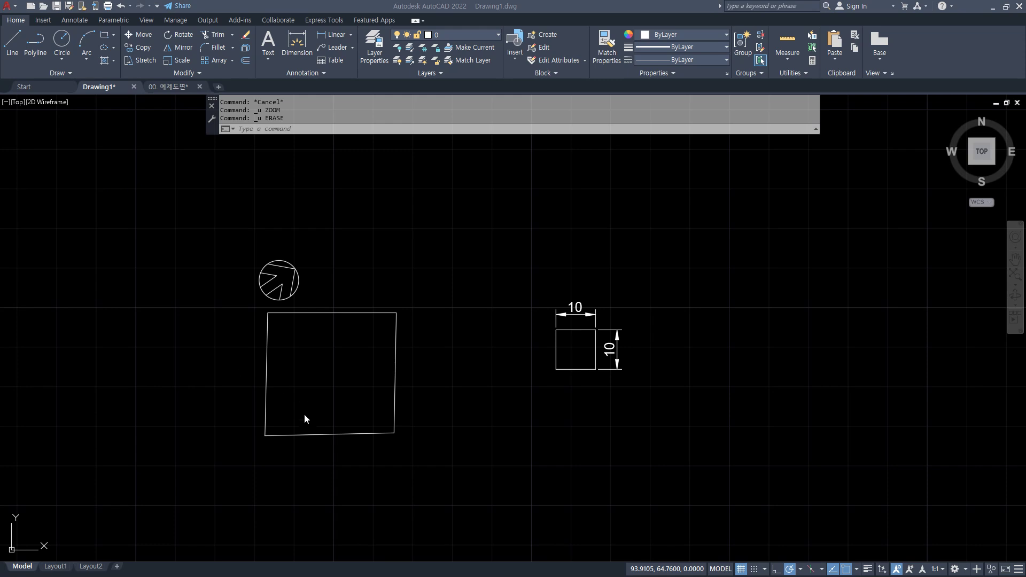
# Scale the site outline and north symbol by a factor of 500 from the outline's lower-left corner
pyautogui.moveTo(396, 479)
pyautogui.mouseDown()
pyautogui.moveTo(328, 484)
pyautogui.moveTo(408, 327)
pyautogui.moveTo(383, 441)
pyautogui.mouseUp()
pyautogui.write('sc')
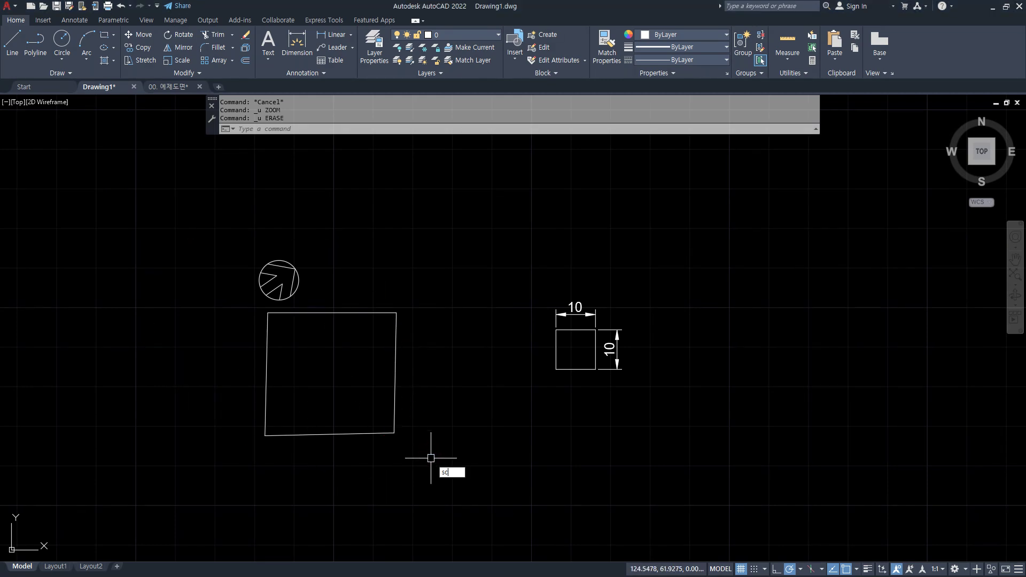
pyautogui.press('Return')
pyautogui.click(470, 470)
pyautogui.click(209, 224)
pyautogui.press('Return')
pyautogui.click(266, 435)
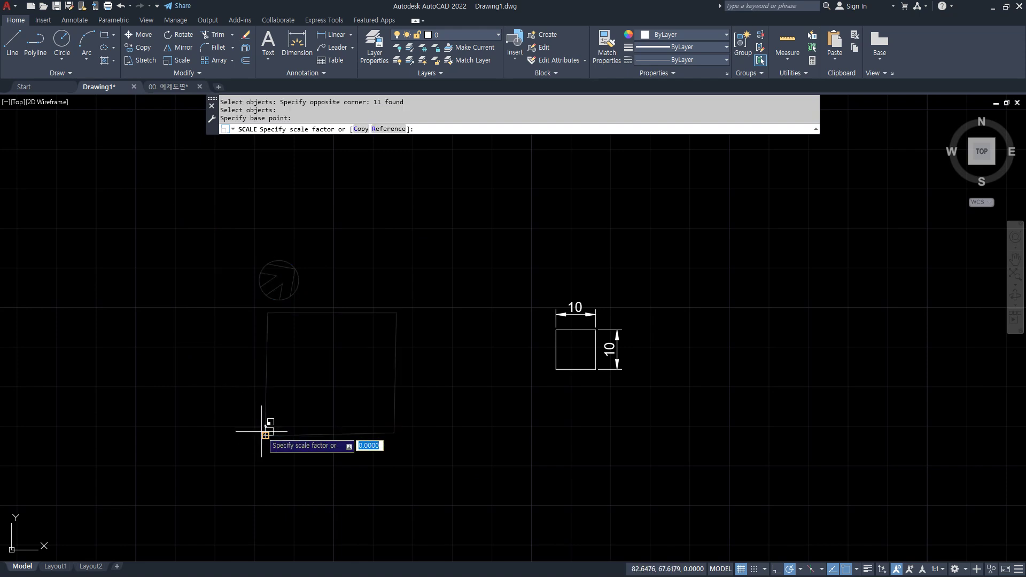
pyautogui.write('500')
pyautogui.press('Return')
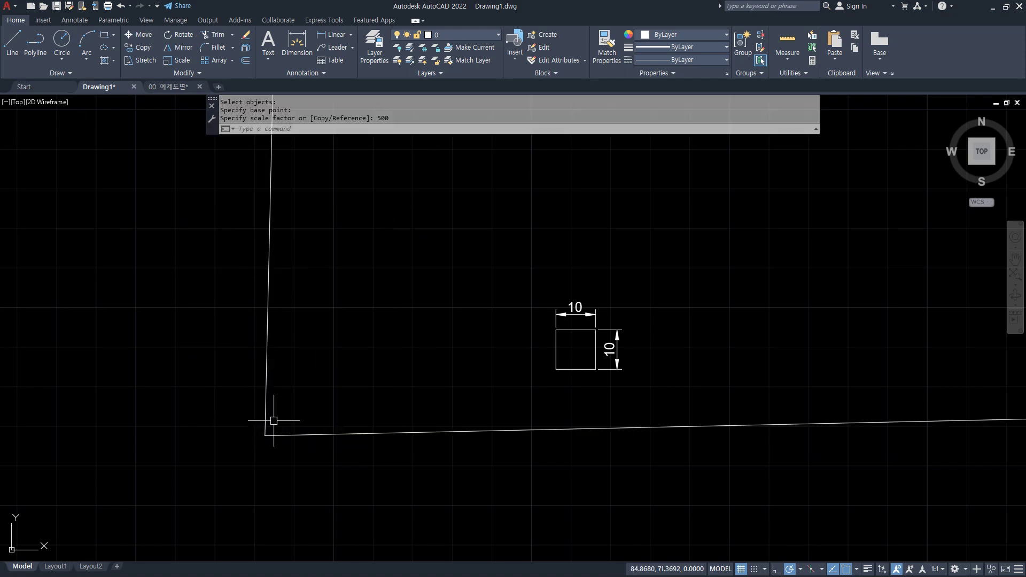
pyautogui.scroll(-4, 273, 417)
pyautogui.scroll(-6, 271, 407)
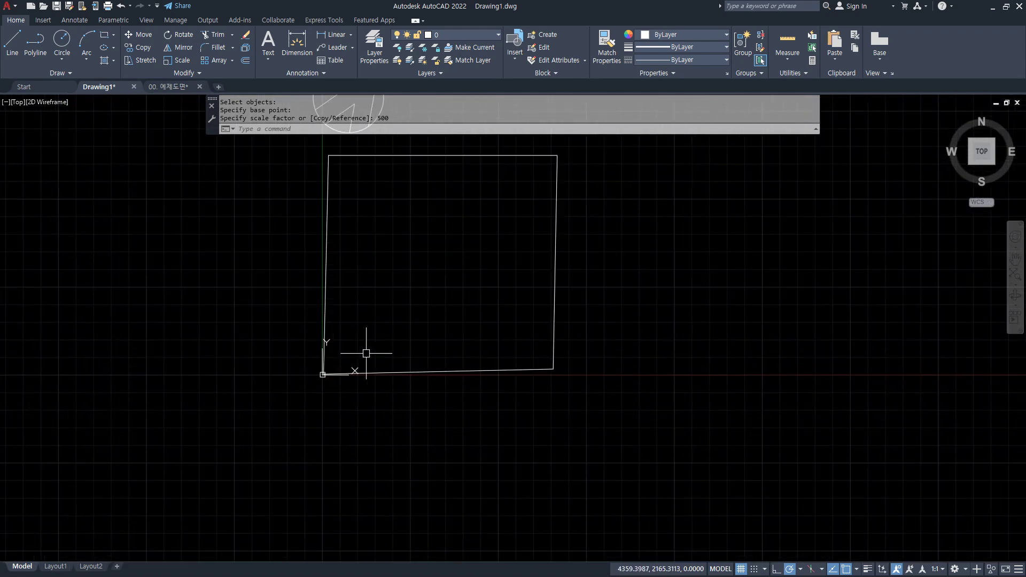
pyautogui.moveTo(387, 310); pyautogui.dragTo(388, 393, button='middle')
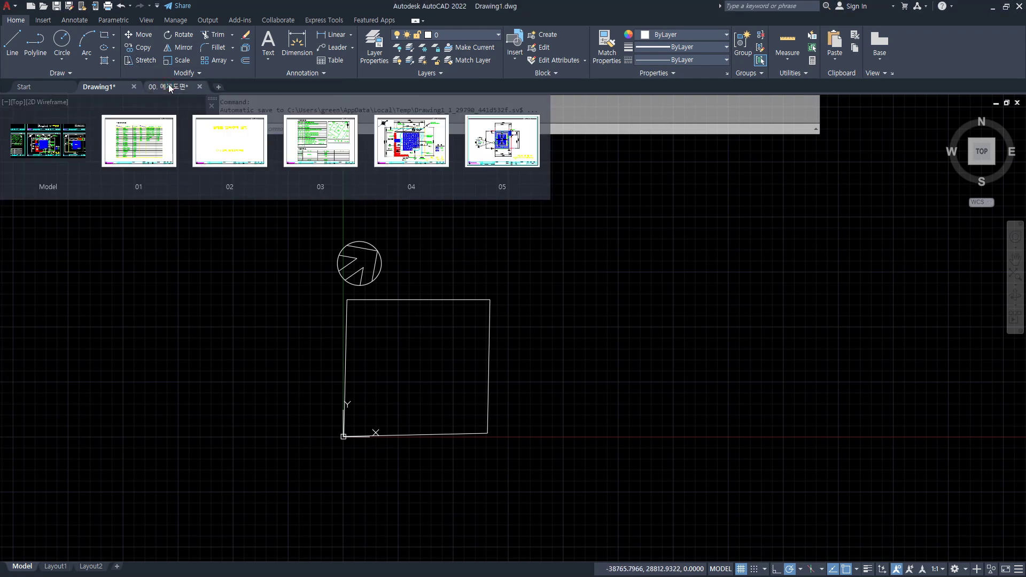
# Check the overall width dimension above the site plan in the 00. 예제도면 drawing and return to Drawing1
pyautogui.click(168, 87)
pyautogui.moveTo(225, 422); pyautogui.dragTo(398, 214, button='middle')
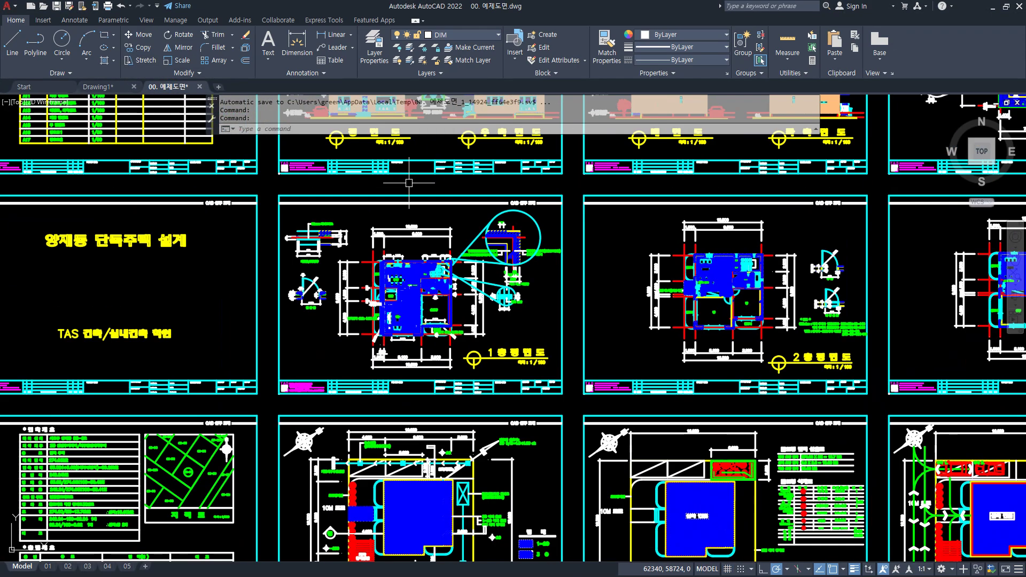
pyautogui.scroll(5, 432, 348)
pyautogui.scroll(4, 432, 348)
pyautogui.moveTo(475, 236)
pyautogui.mouseDown()
pyautogui.moveTo(402, 247)
pyautogui.moveTo(489, 224)
pyautogui.moveTo(450, 245)
pyautogui.mouseUp()
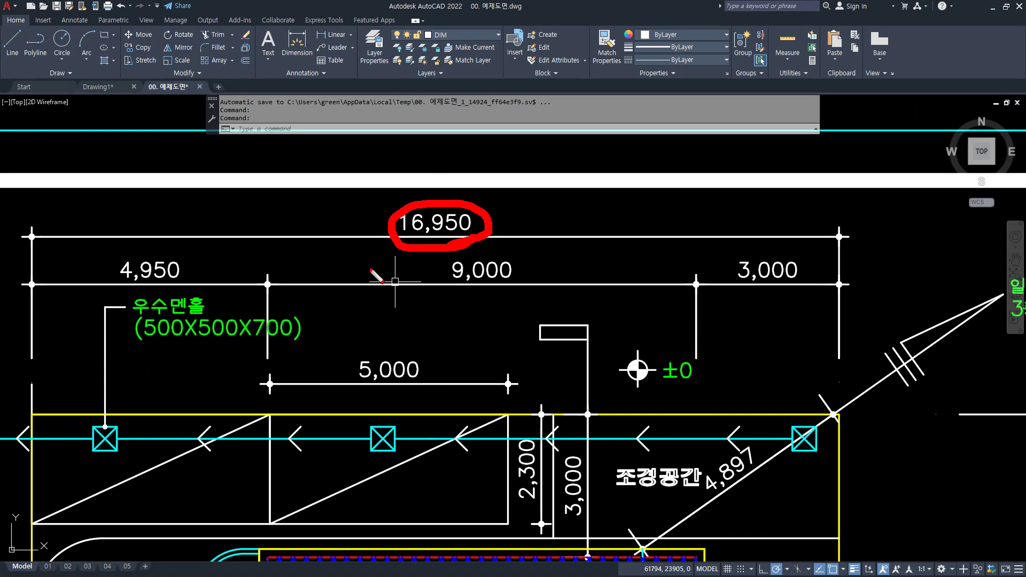
pyautogui.press('Escape')
pyautogui.click(98, 87)
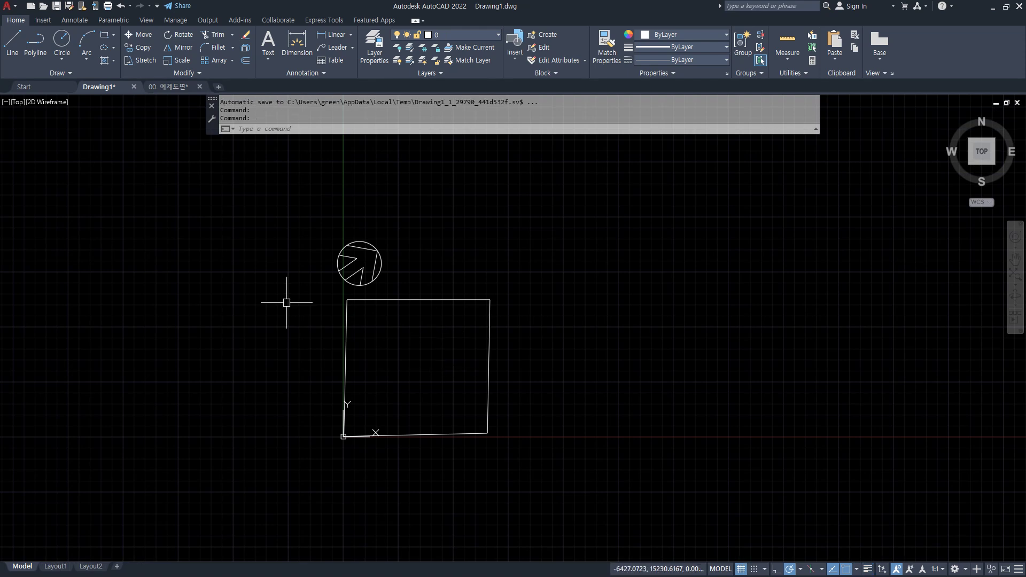
pyautogui.moveTo(347, 299); pyautogui.dragTo(484, 302)
pyautogui.moveTo(377, 335)
pyautogui.mouseDown()
pyautogui.moveTo(387, 329)
pyautogui.moveTo(407, 371)
pyautogui.mouseUp()
pyautogui.click(412, 390)
pyautogui.press('Escape')
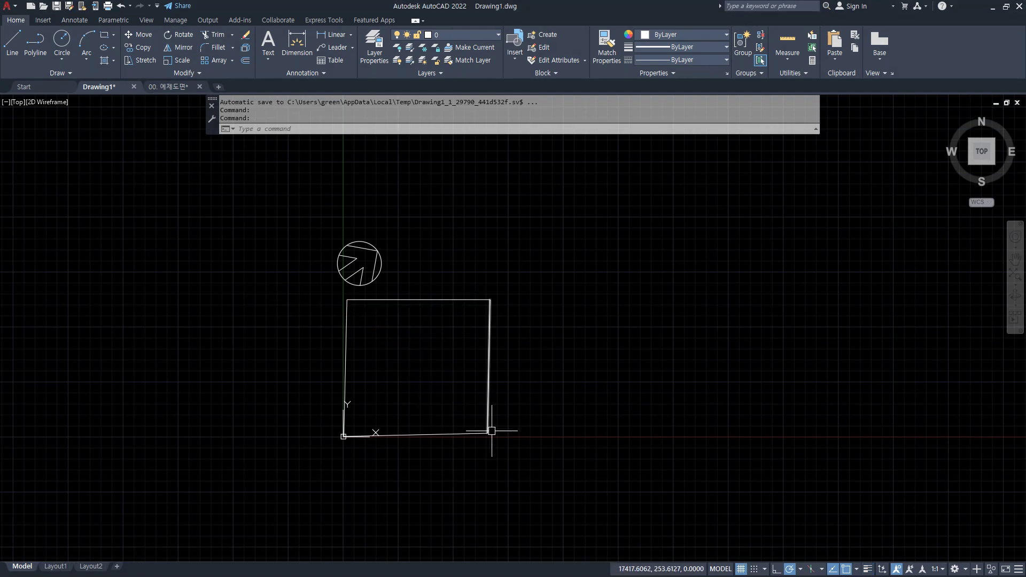
pyautogui.click(573, 468)
pyautogui.press('Escape')
# Scale the outline and north symbol by Reference from the outline's upper-left corner, using its top edge as reference and 16950 as new length
pyautogui.write('sc')
pyautogui.press('Return')
pyautogui.click(618, 474)
pyautogui.click(259, 200)
pyautogui.press('Return')
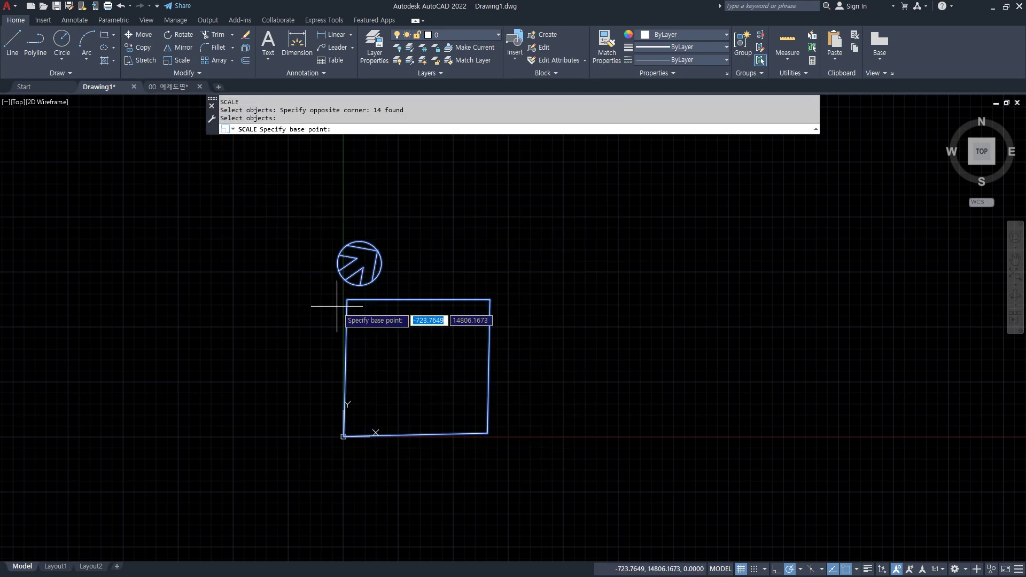
pyautogui.click(347, 300)
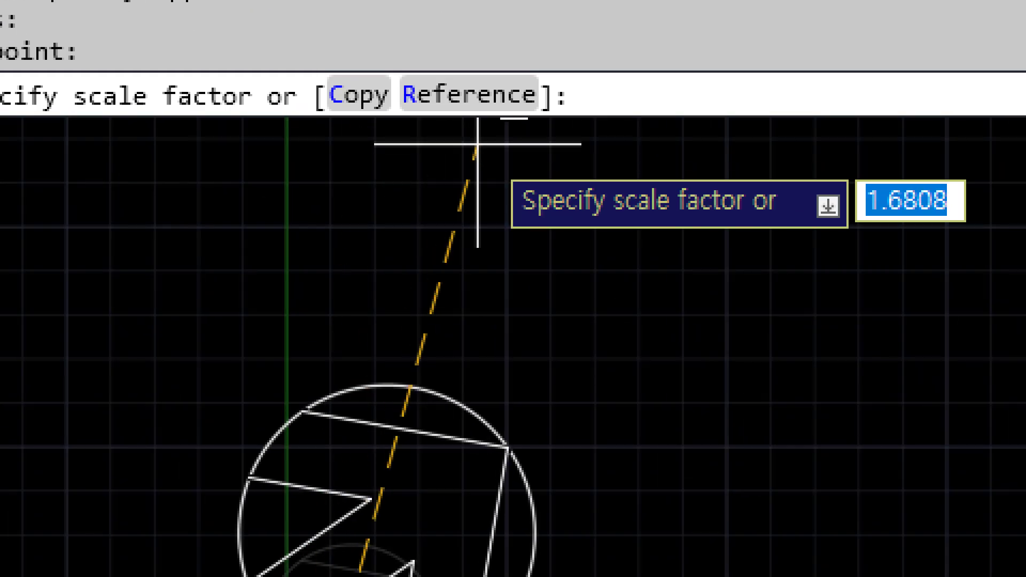
pyautogui.click(466, 95)
pyautogui.scroll(4, 359, 297)
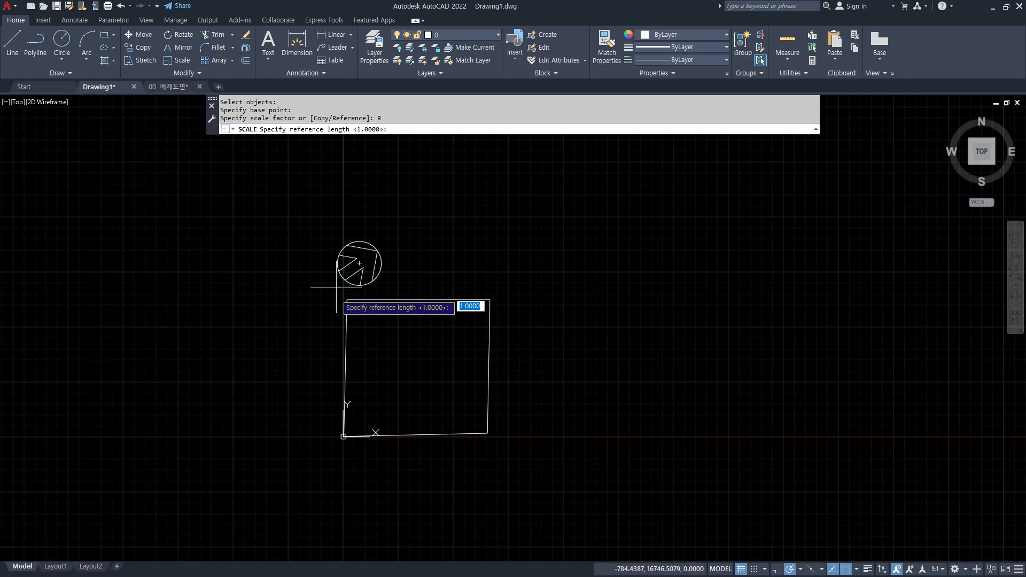
pyautogui.click(364, 297)
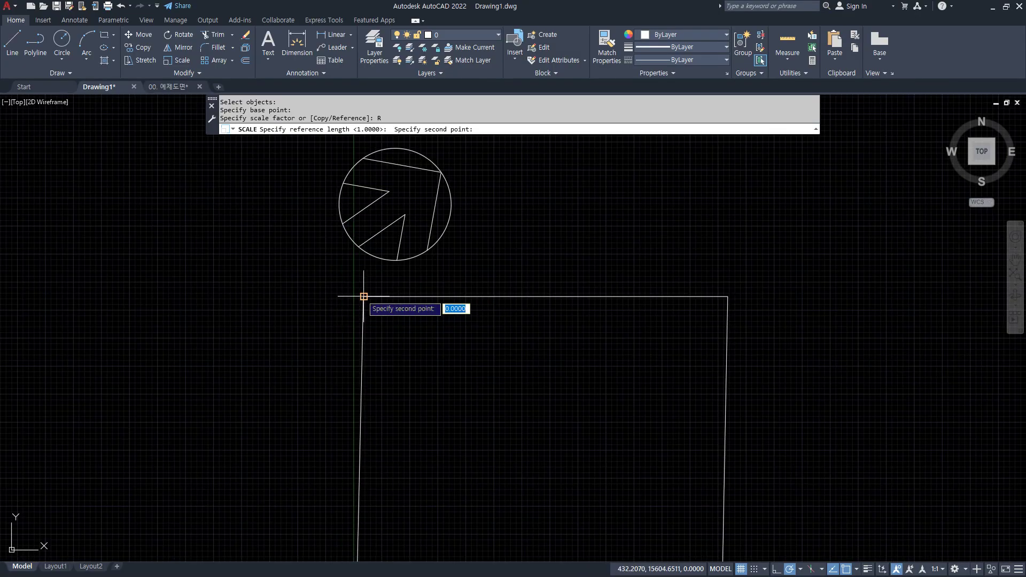
pyautogui.click(727, 296)
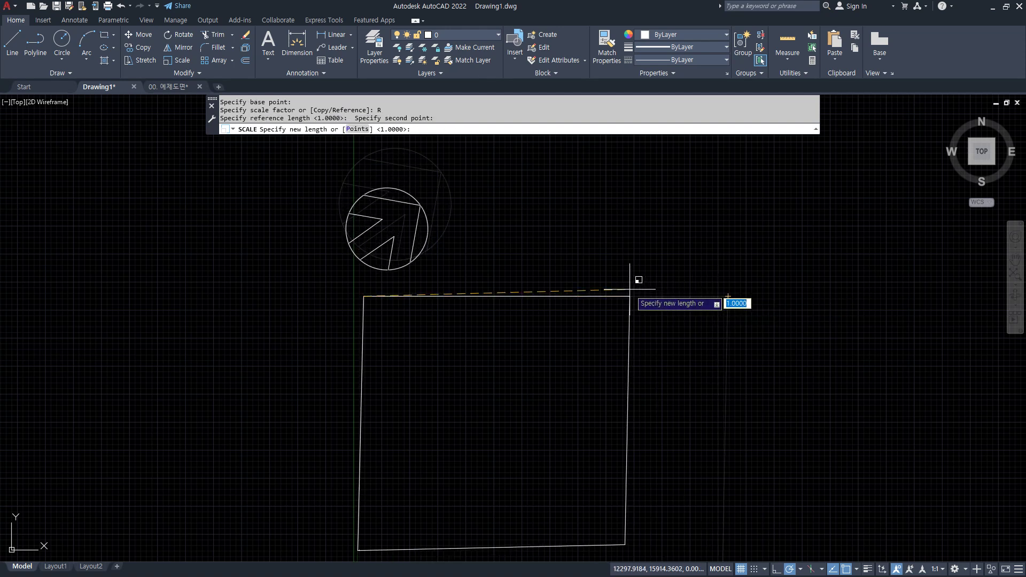
pyautogui.write('16')
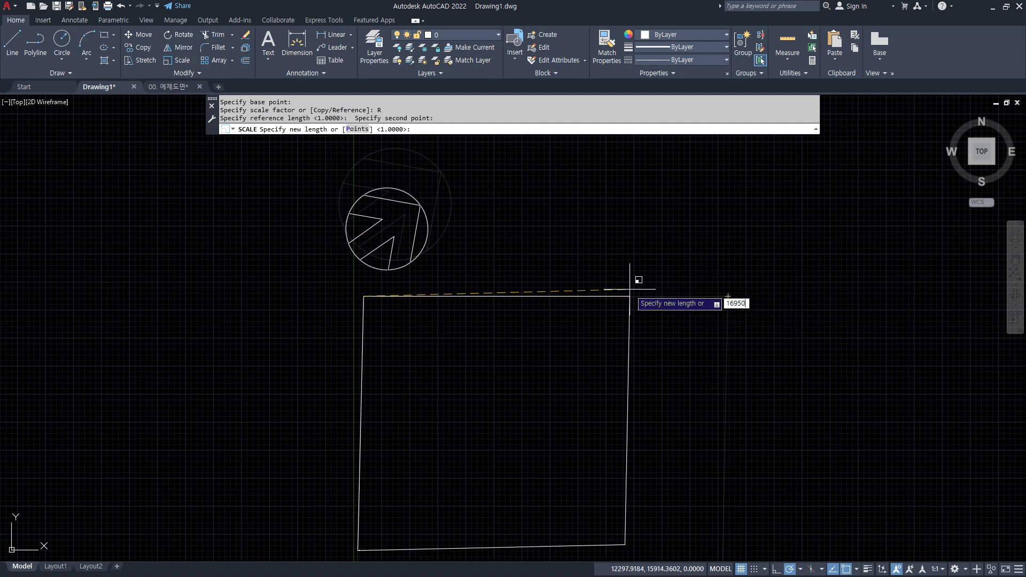
pyautogui.write('950')
pyautogui.press('Return')
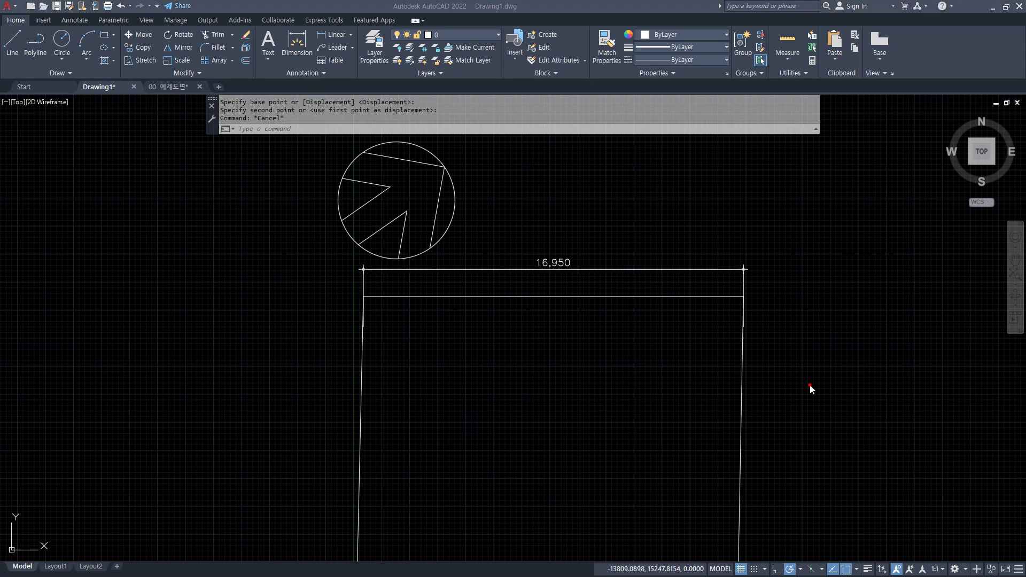
# Erase the outline, north symbol and width dimension, with the whole drawing brought into view
pyautogui.click(836, 402)
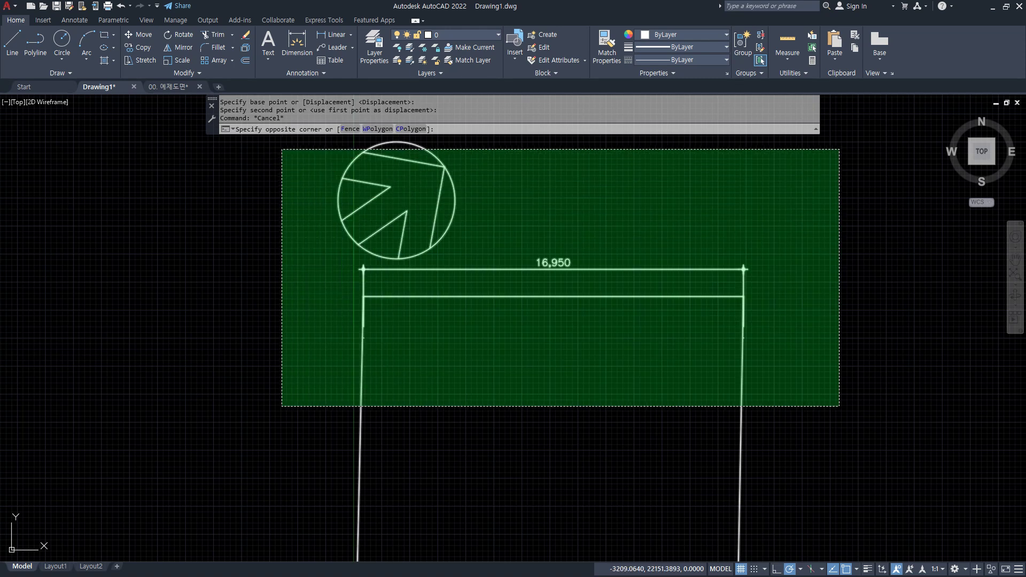
pyautogui.click(270, 170)
pyautogui.write('e')
pyautogui.press('Return')
pyautogui.write('z')
pyautogui.press('Return')
pyautogui.write('a')
pyautogui.press('Return')
# Delete the group of objects still left in the drawing and zoom to all again
pyautogui.click(474, 405)
pyautogui.click(359, 282)
pyautogui.press('Delete')
pyautogui.write('z')
pyautogui.press('Return')
pyautogui.write('a')
pyautogui.press('Return')
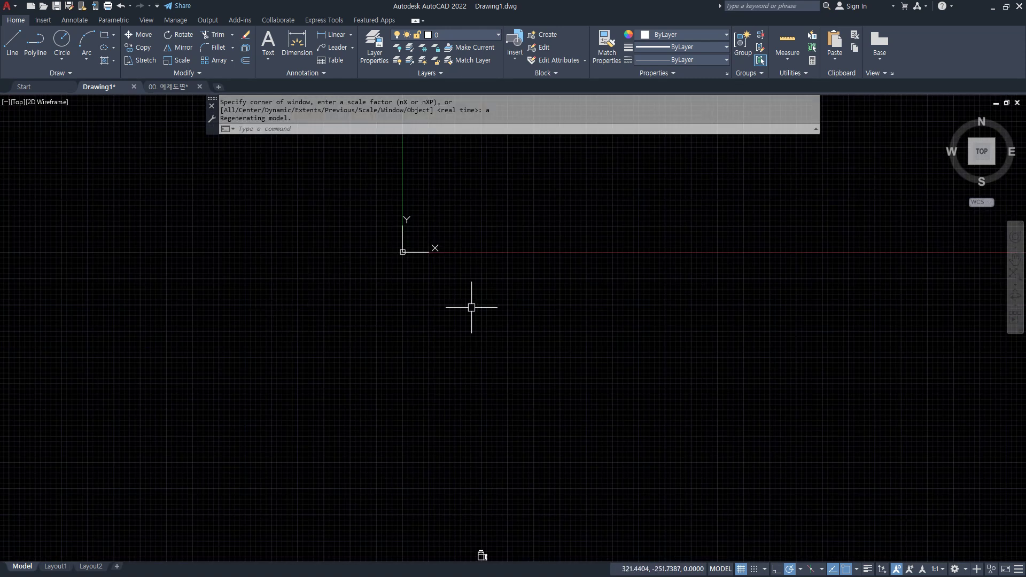
# Erase any last stray objects and zoom to the full drawing limits
pyautogui.click(461, 428)
pyautogui.click(394, 369)
pyautogui.write('e')
pyautogui.press('BackSpace')
pyautogui.write('z')
pyautogui.press('Return')
pyautogui.write('a')
pyautogui.press('Return')
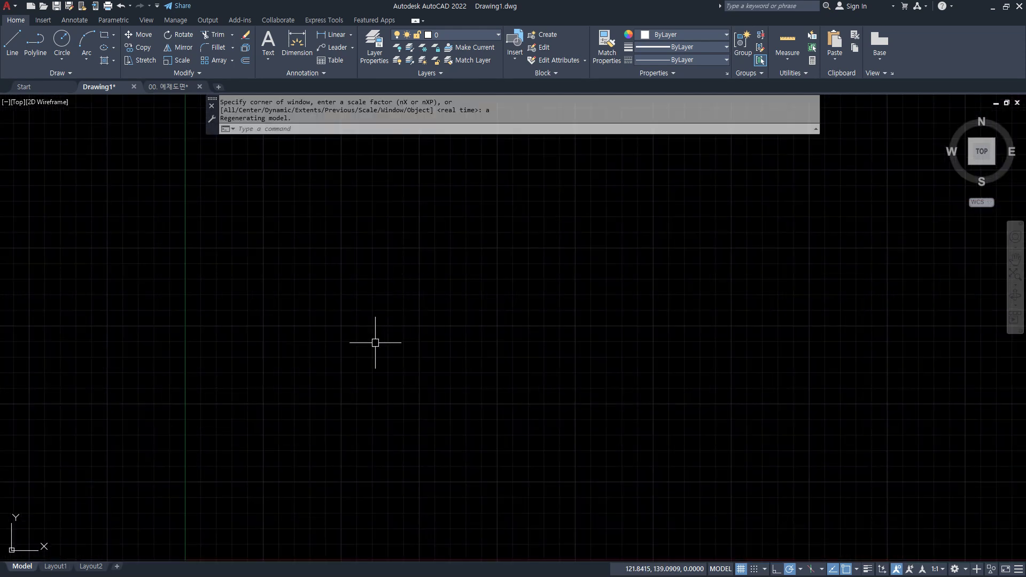
# Draw a small, slightly upright rectangle in the empty drawing with the Rectangle command
pyautogui.write('rec')
pyautogui.press('Return')
pyautogui.click(348, 319)
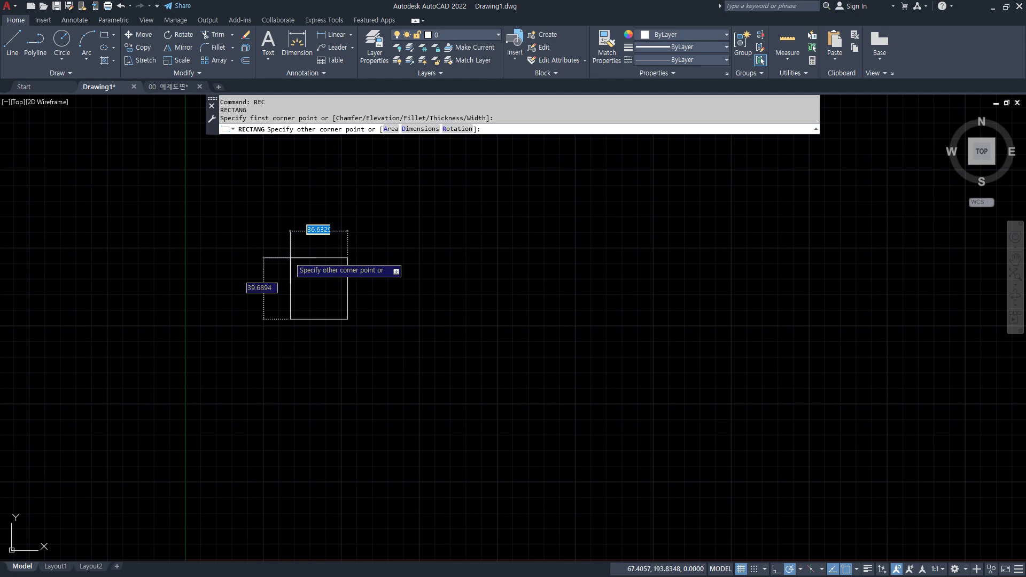
pyautogui.click(283, 246)
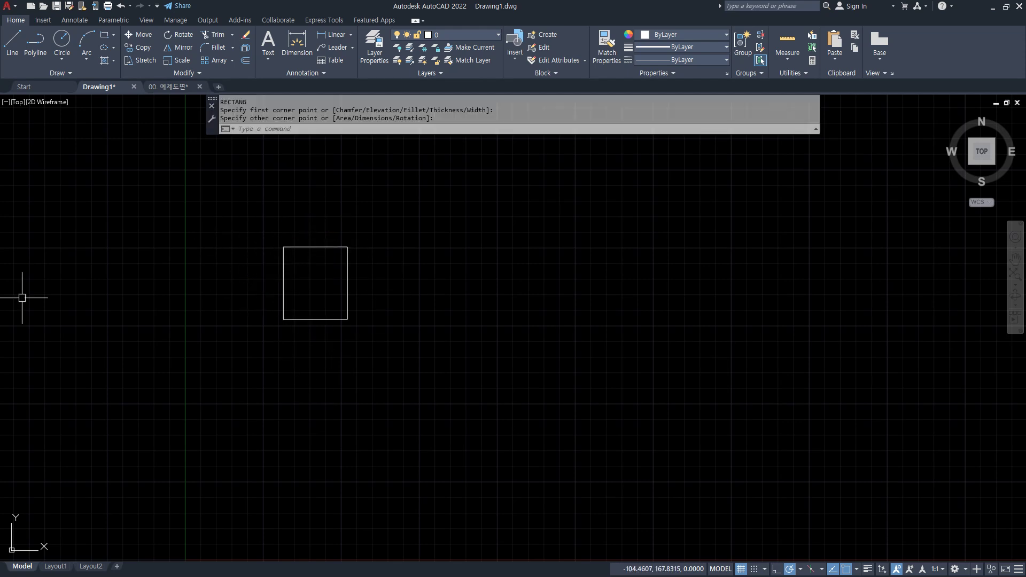
# Switch to the Notepad notes and locate the Stretch entry in the command list
pyautogui.hotkey('alt', 'Tab')
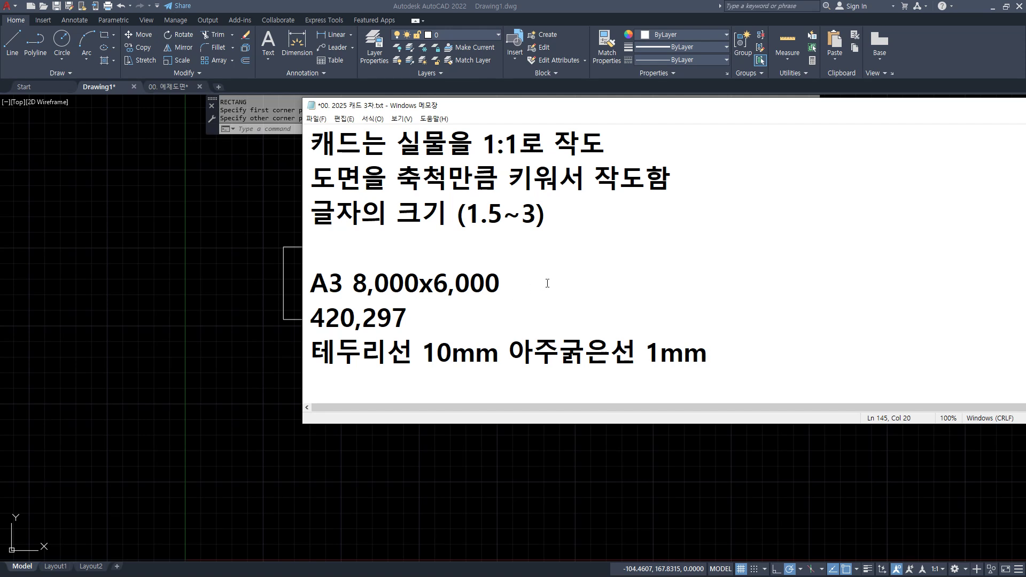
pyautogui.scroll(-20, 548, 283)
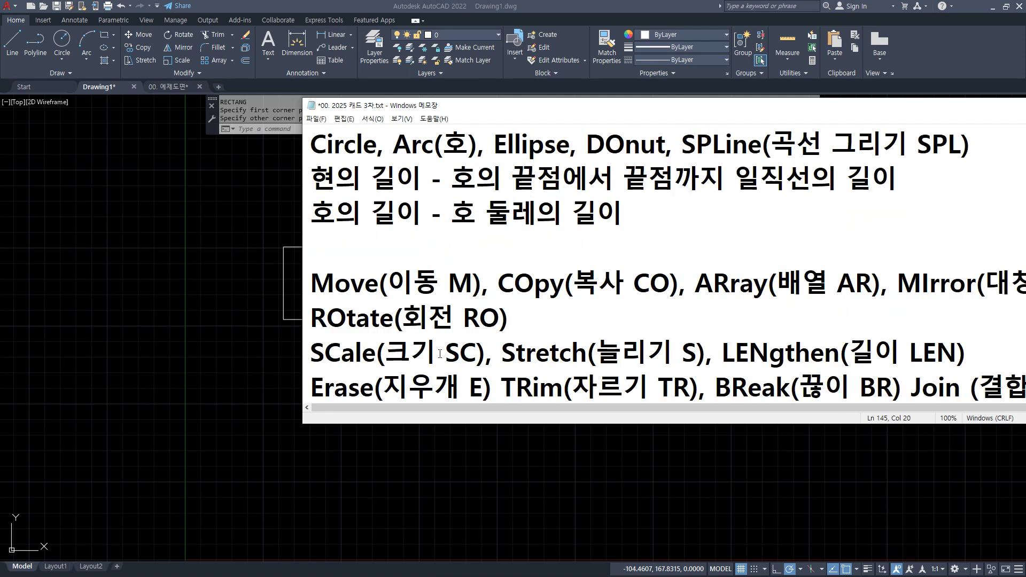
pyautogui.moveTo(503, 371); pyautogui.dragTo(706, 368)
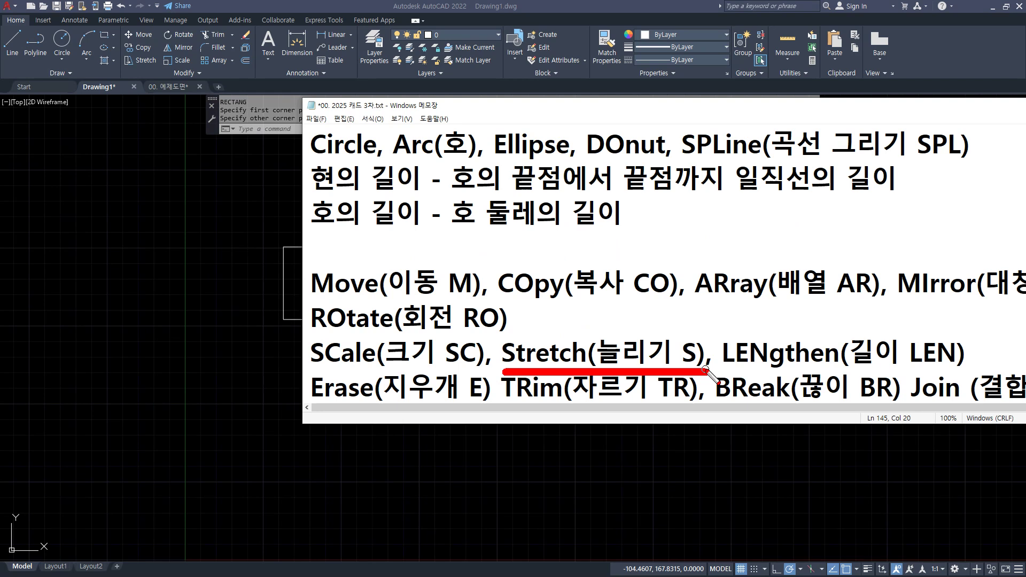
pyautogui.press('Escape')
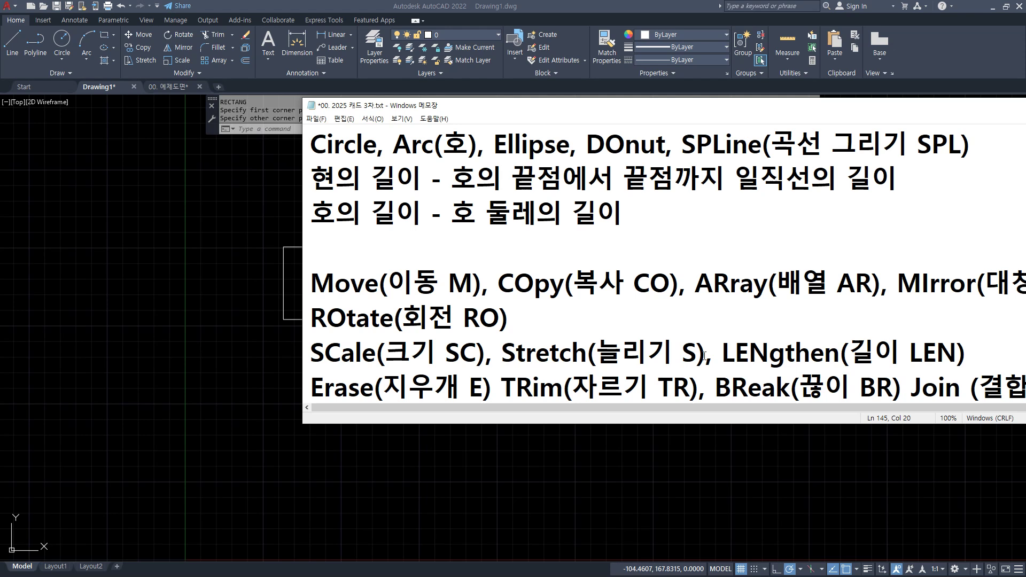
# Put the Stretch(늘리기 S) entry on its own line below SCale(크기 SC), separated from LENgthen and without the comma before it
pyautogui.press('Return')
pyautogui.press('Up')
pyautogui.press('Right')
pyautogui.press('Right')
pyautogui.press('Right')
pyautogui.press('Right')
pyautogui.press('Right')
pyautogui.press('Right')
pyautogui.press('Right')
pyautogui.press('Right')
pyautogui.press('Right')
pyautogui.press('BackSpace')
pyautogui.press('Delete')
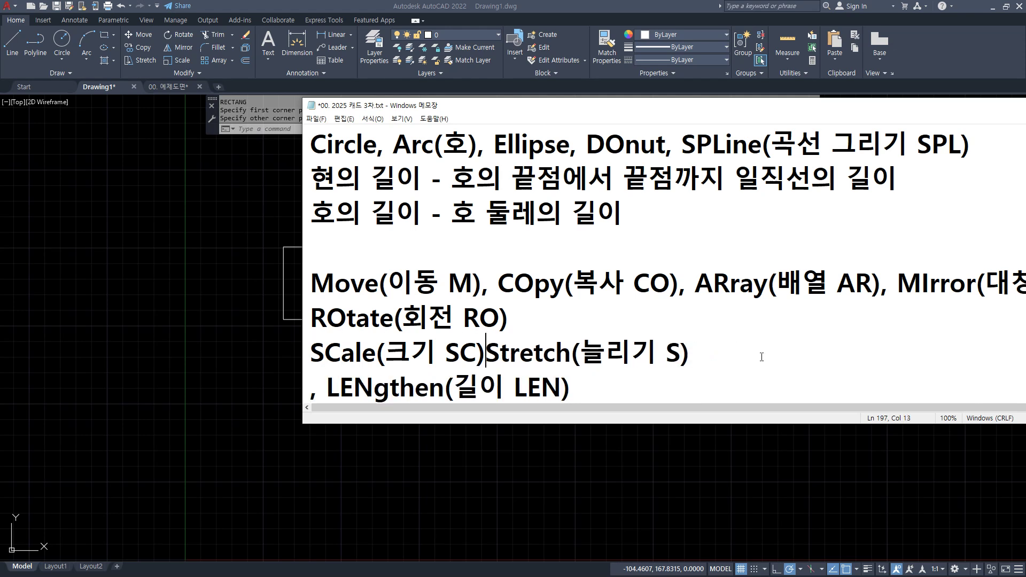
pyautogui.press('Return')
# Add the note "1. cross 선택" on a new line under the Stretch entry
pyautogui.press('Return')
pyautogui.write('1')
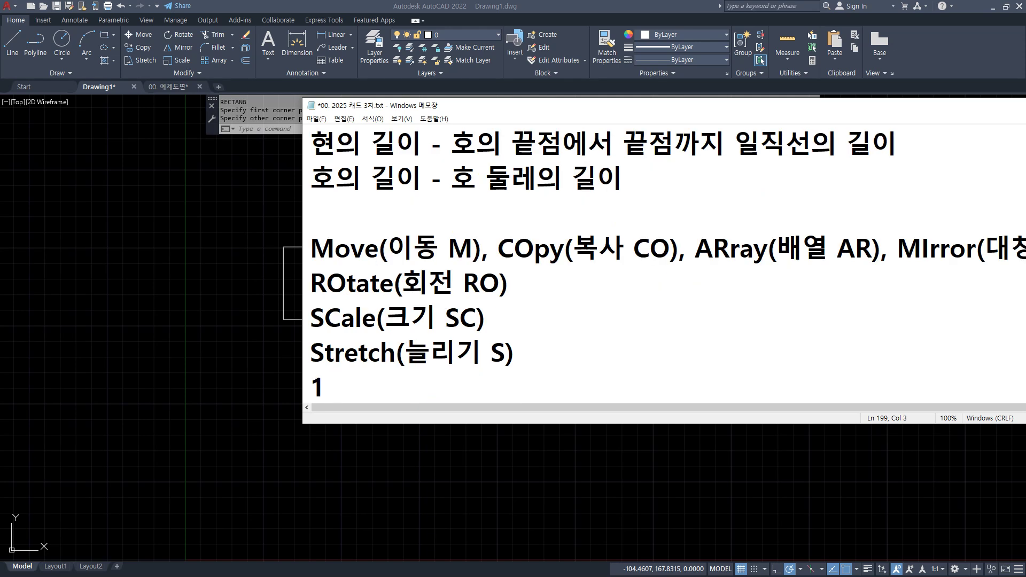
pyautogui.write(' cross 선택')
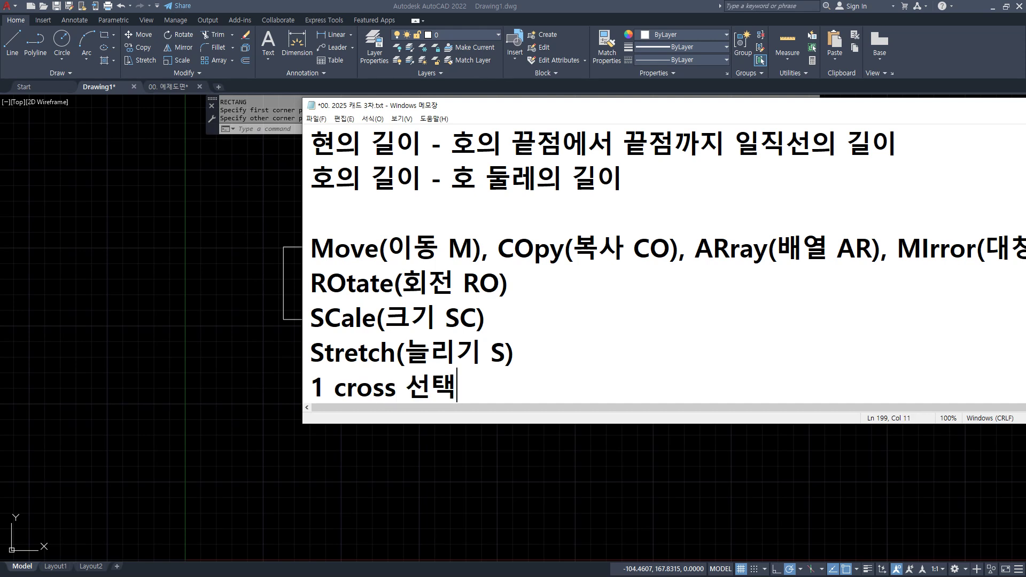
pyautogui.press('Return')
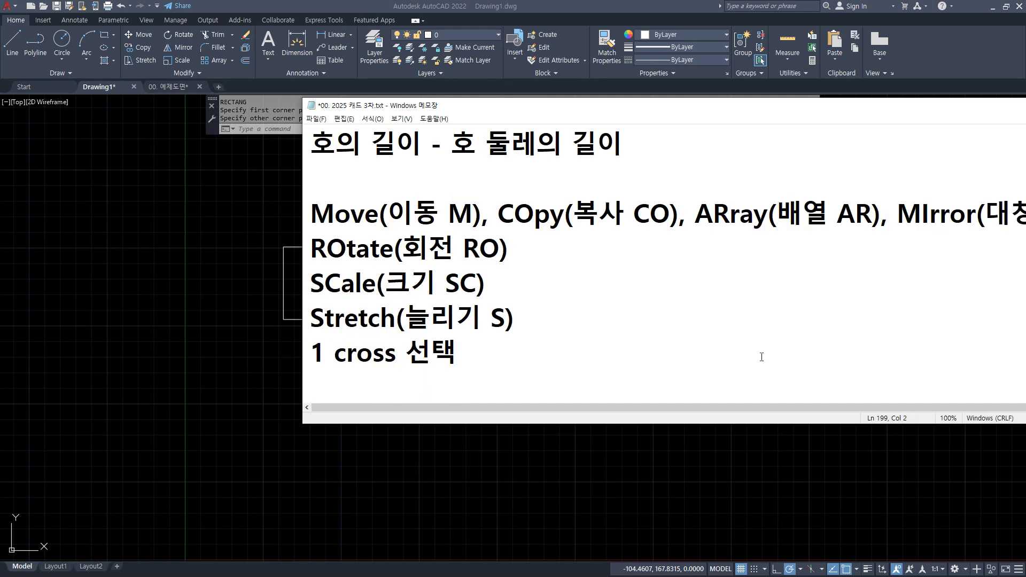
pyautogui.write('.')
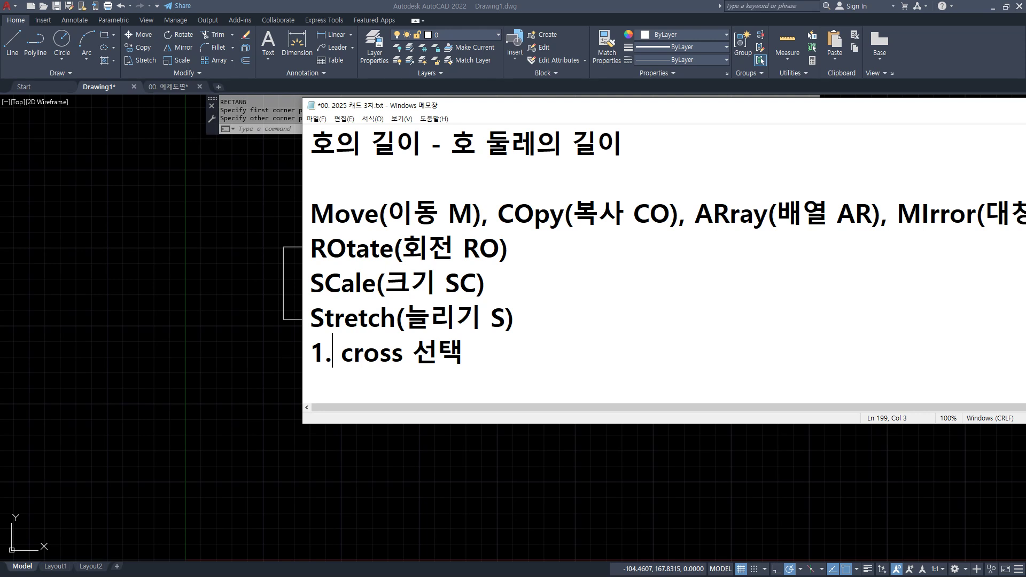
# Switch back to AutoCAD and explode the rectangle into separate lines
pyautogui.click(223, 262)
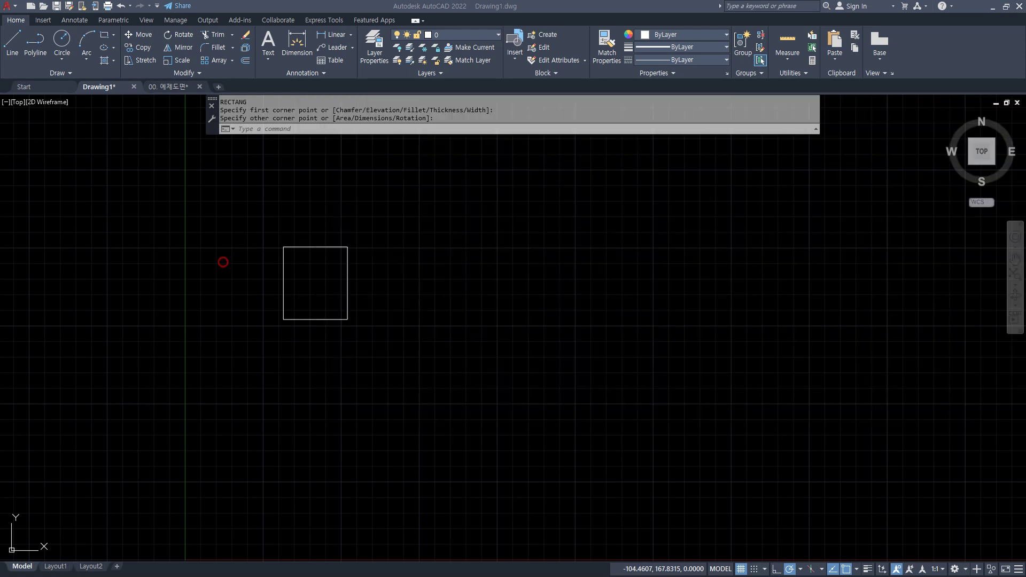
pyautogui.click(313, 320)
pyautogui.write('x')
pyautogui.press('Return')
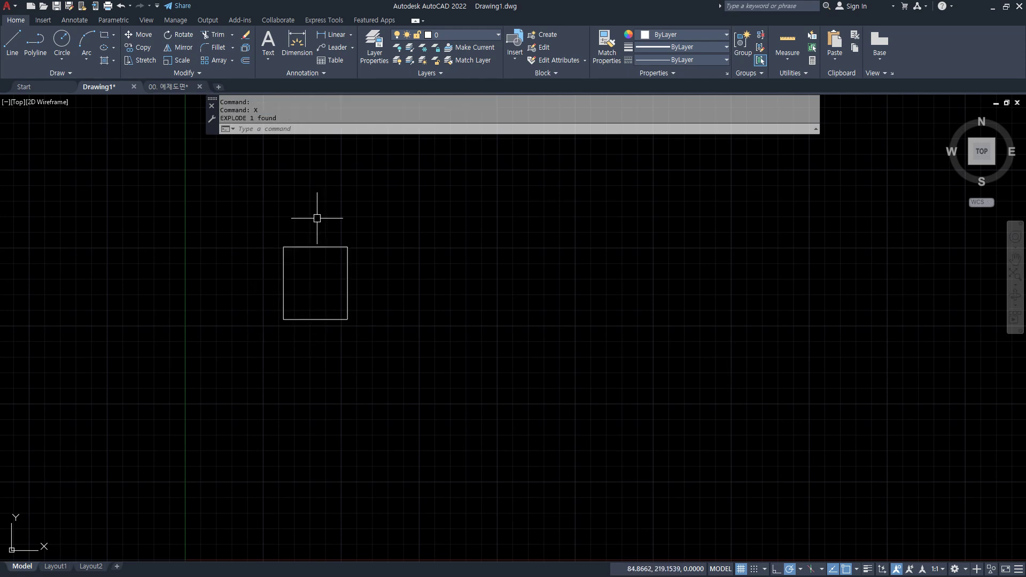
# Try a window selection beside the square's right side and a crossing selection over its upper part
pyautogui.click(349, 180)
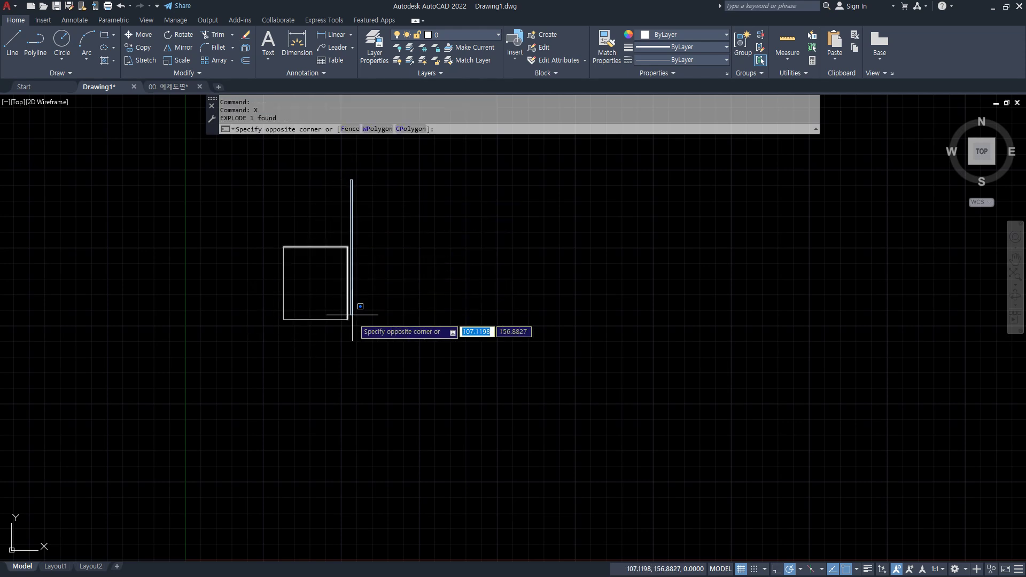
pyautogui.click(542, 387)
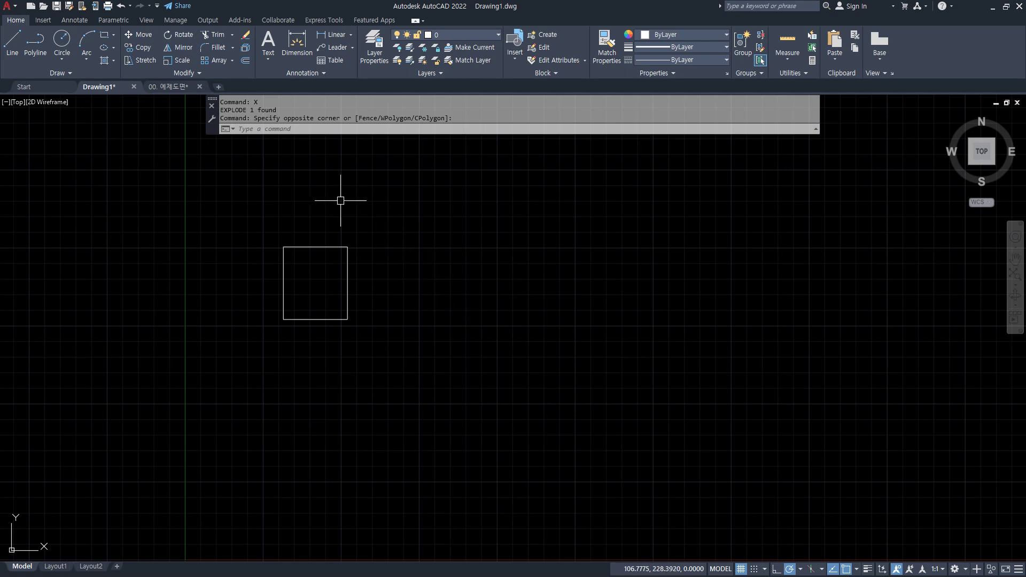
pyautogui.click(408, 201)
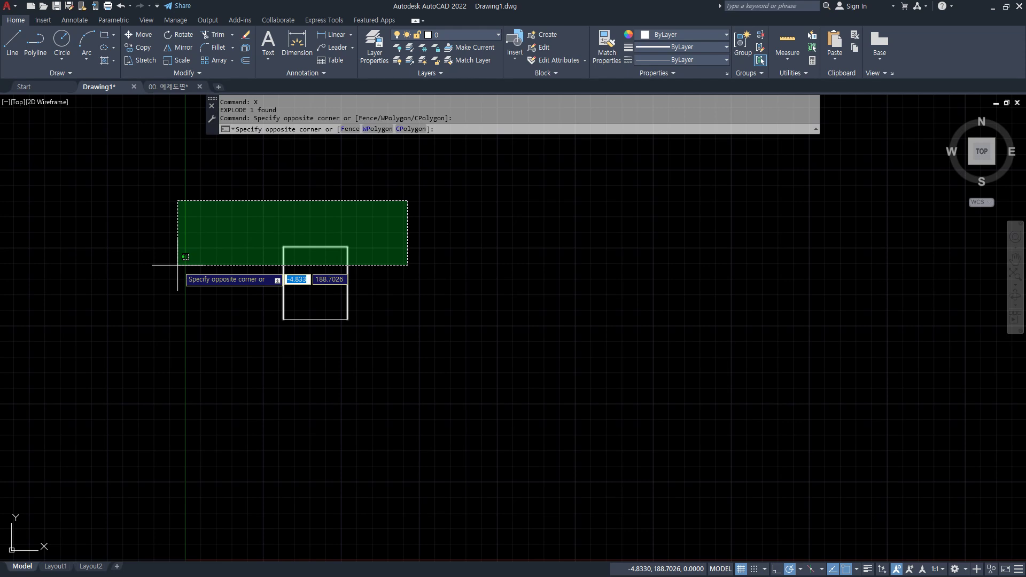
pyautogui.press('Escape')
# Try Stretch on the square's right side using a window selection that fully encloses it, and undo the change
pyautogui.write('s')
pyautogui.press('Return')
pyautogui.click(309, 200)
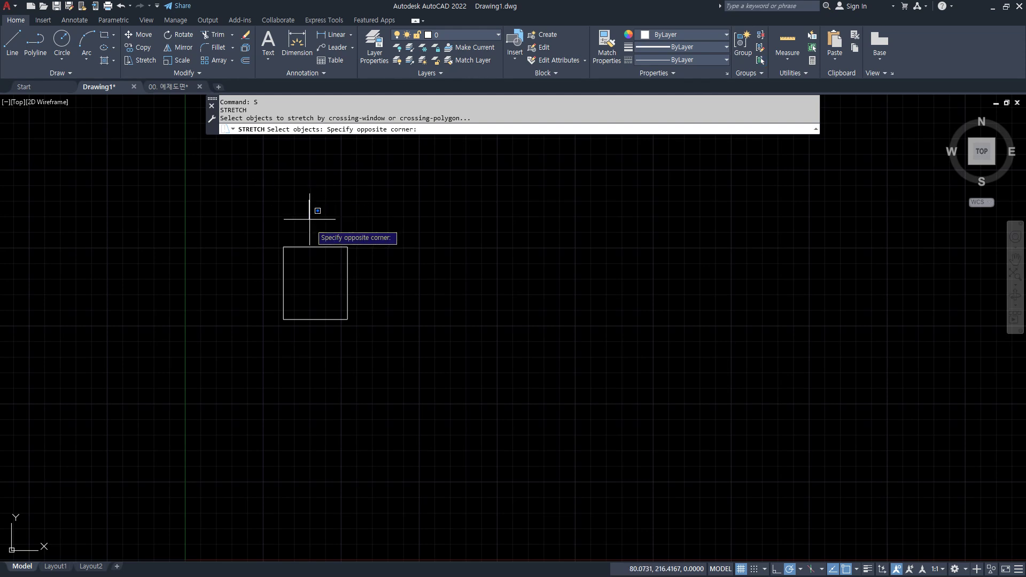
pyautogui.click(384, 401)
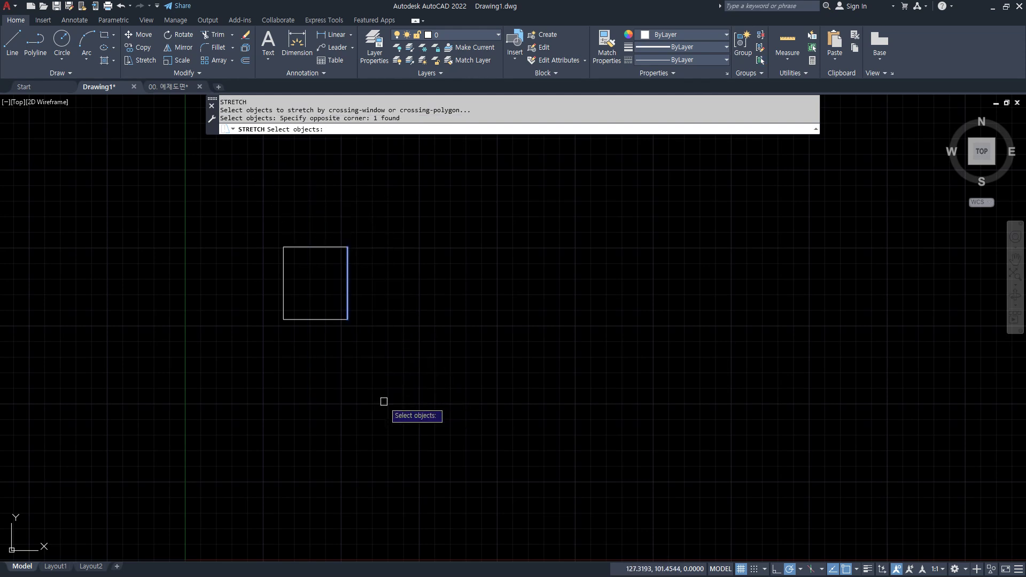
pyautogui.press('Return')
pyautogui.click(408, 332)
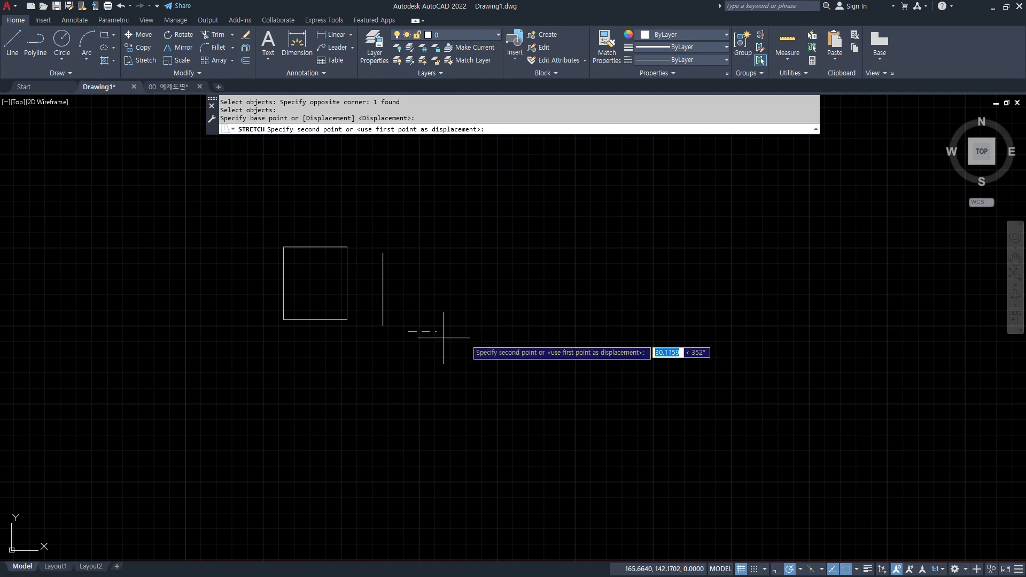
pyautogui.click(641, 345)
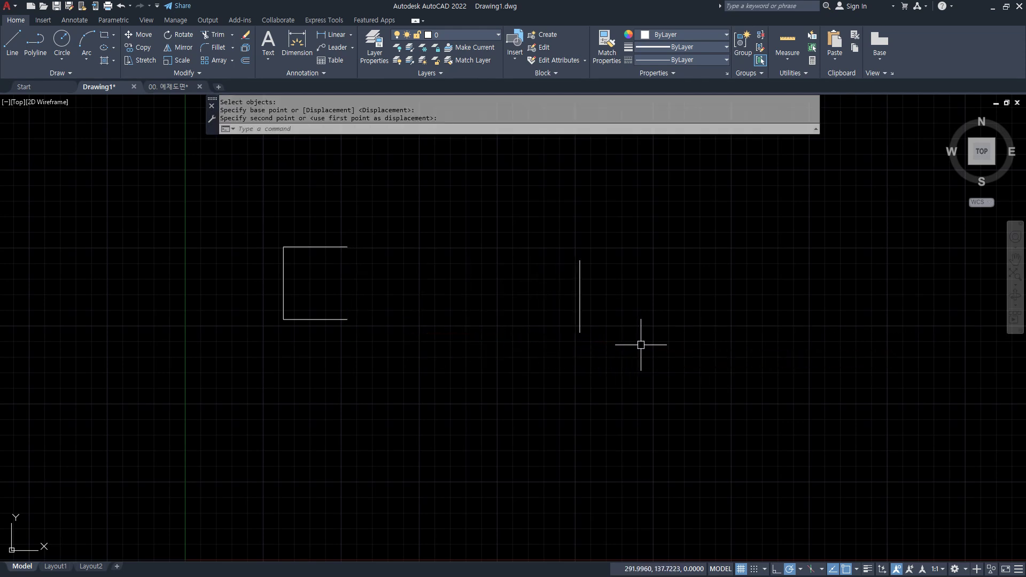
pyautogui.hotkey('ctrl', 'z')
# Try Stretch with a crossing selection over the square's right half, including both right corners, and cancel before placing the second point
pyautogui.write('s')
pyautogui.press('Return')
pyautogui.click(406, 180)
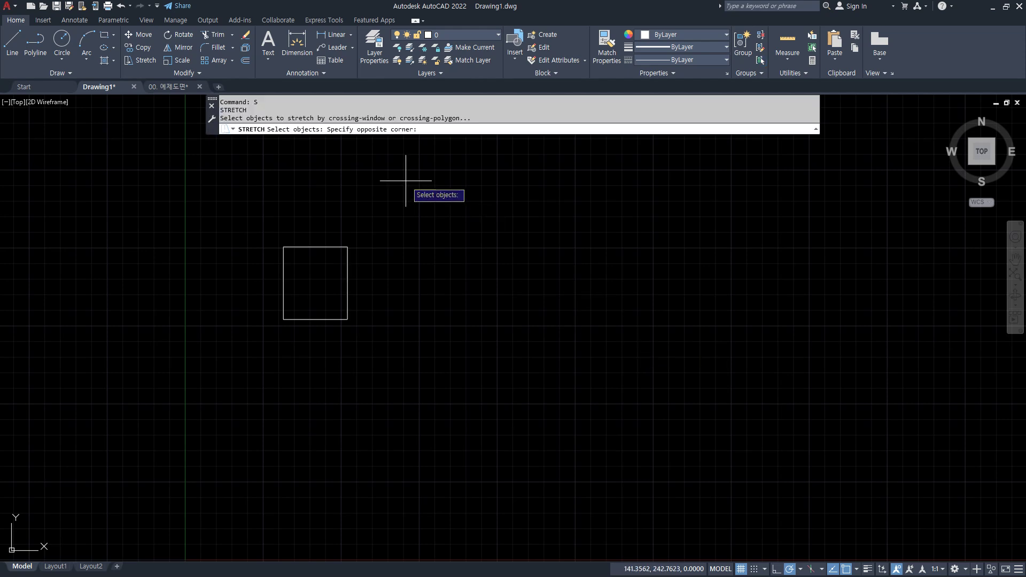
pyautogui.click(306, 376)
pyautogui.press('Return')
pyautogui.click(306, 376)
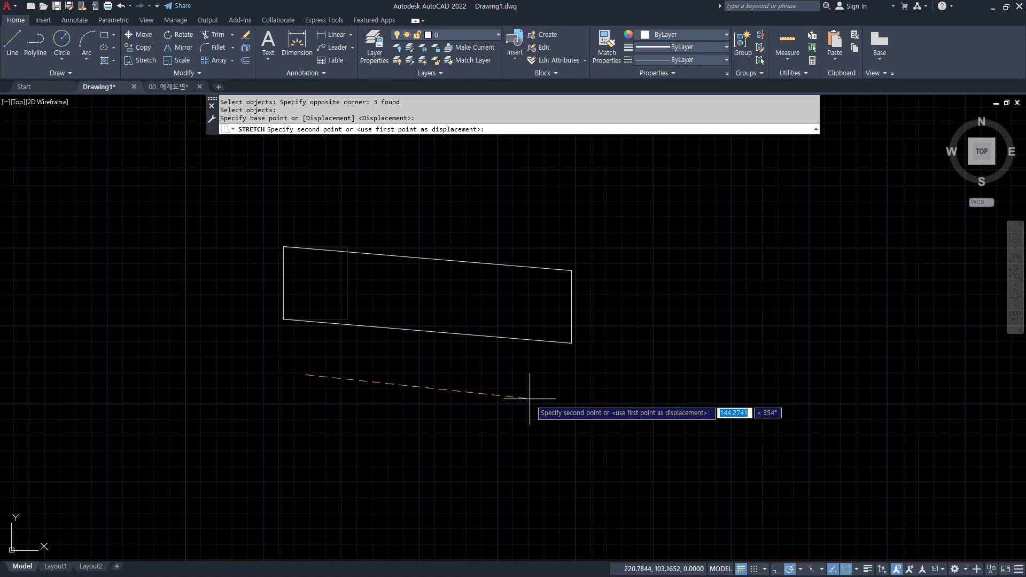
pyautogui.press('Escape')
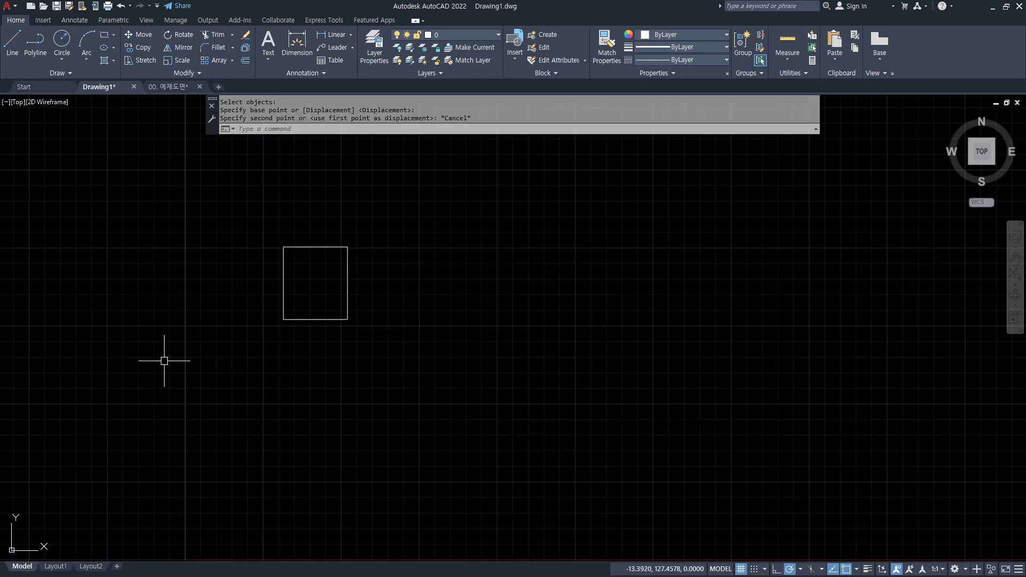
# Switch to the Notepad notes and add the line "2. 끝점 포함" under "1. cross 선택"
pyautogui.hotkey('alt', 'Tab')
pyautogui.press('End')
pyautogui.press('Return')
pyautogui.write('2')
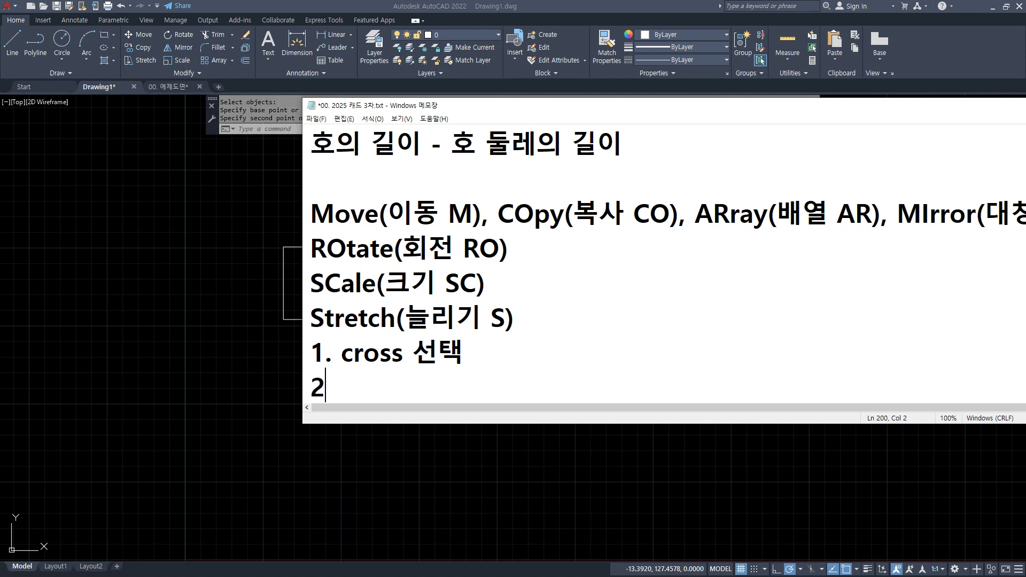
pyautogui.write('. 끝점 포함')
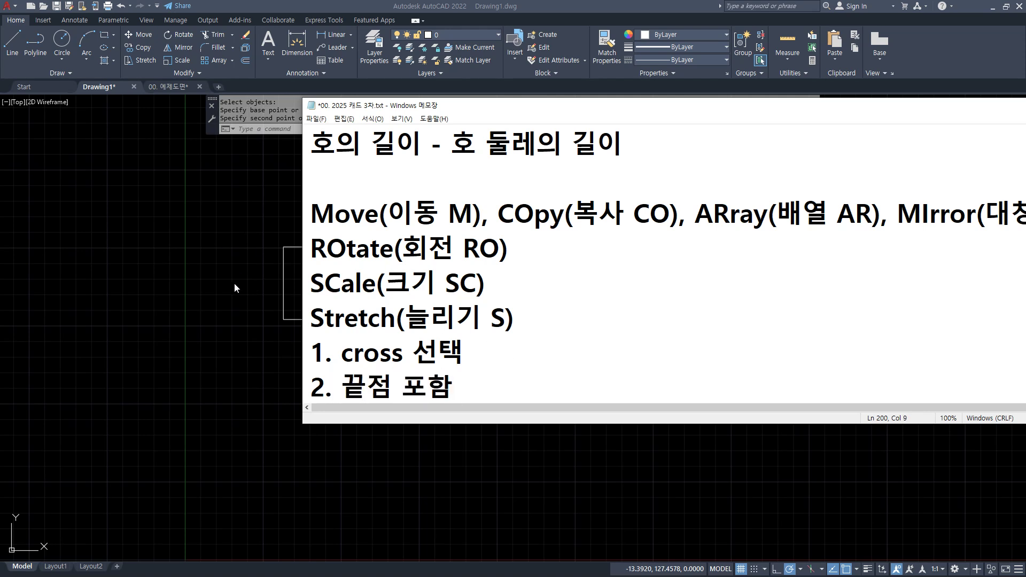
# Switch back to AutoCAD, start the Stretch command and turn on the lineweight display
pyautogui.hotkey('alt', 'Tab')
pyautogui.write('s')
pyautogui.press('Return')
pyautogui.scroll(2, 351, 286)
pyautogui.moveTo(362, 275); pyautogui.dragTo(412, 284, button='middle')
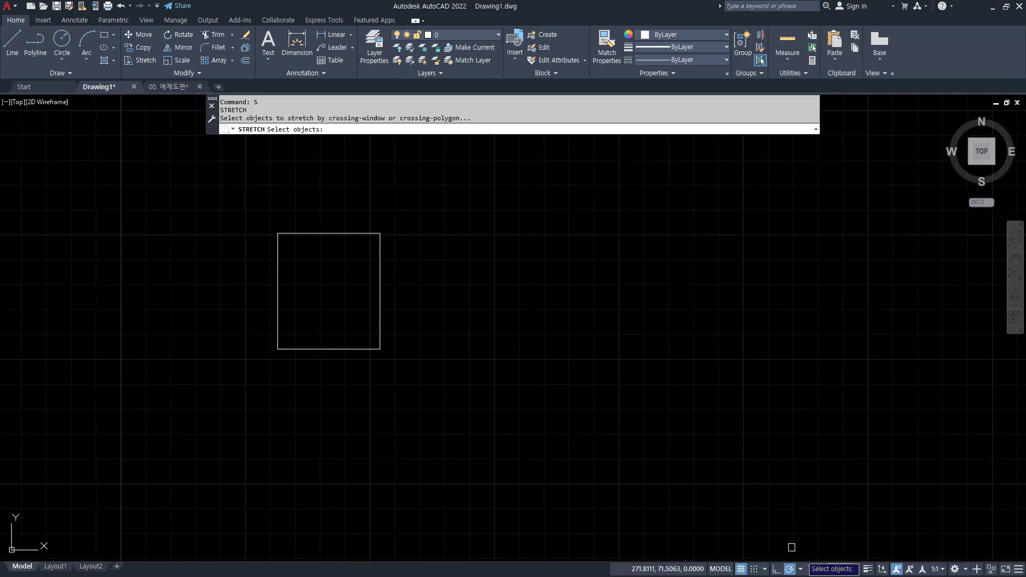
pyautogui.click(868, 569)
# Try to stretch the square's right side to the right with a crossing selection that leaves out its endpoints
pyautogui.click(407, 257)
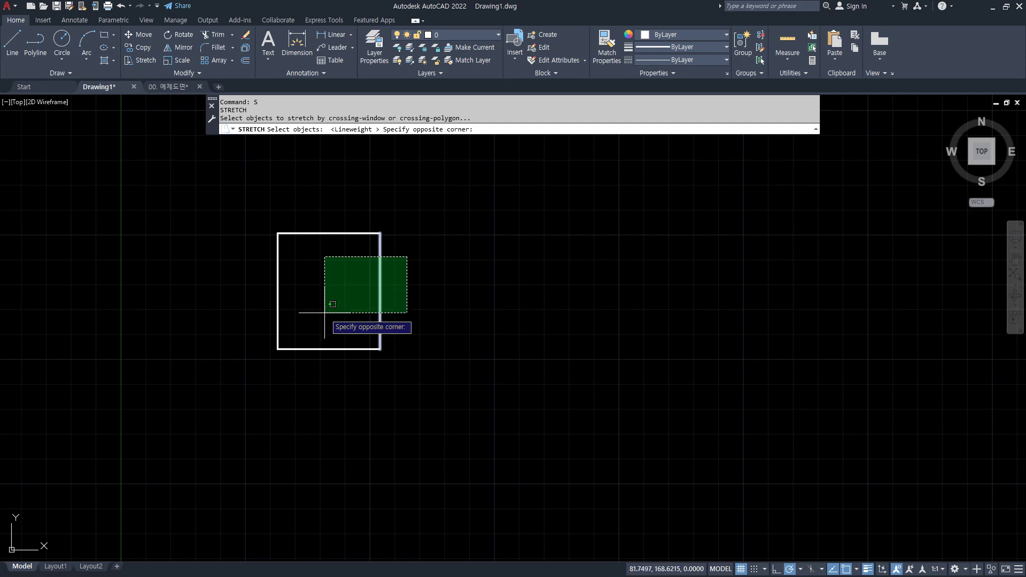
pyautogui.click(325, 313)
pyautogui.press('Return')
pyautogui.click(422, 296)
pyautogui.click(672, 307)
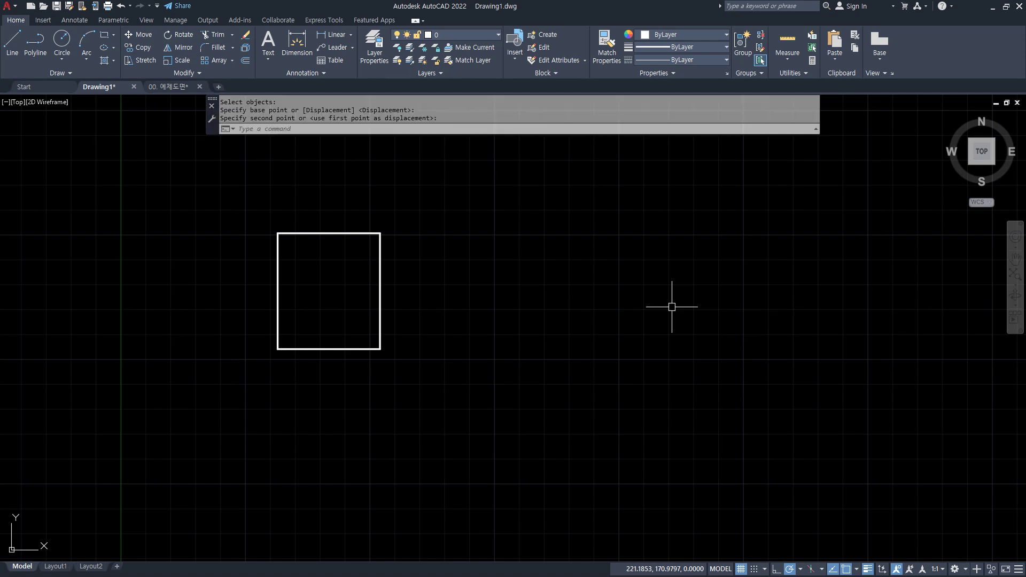
# Stretch the square into a wide rectangle by crossing-selecting both right corners and moving them horizontally right from the lower-right corner
pyautogui.press('Return')
pyautogui.click(452, 178)
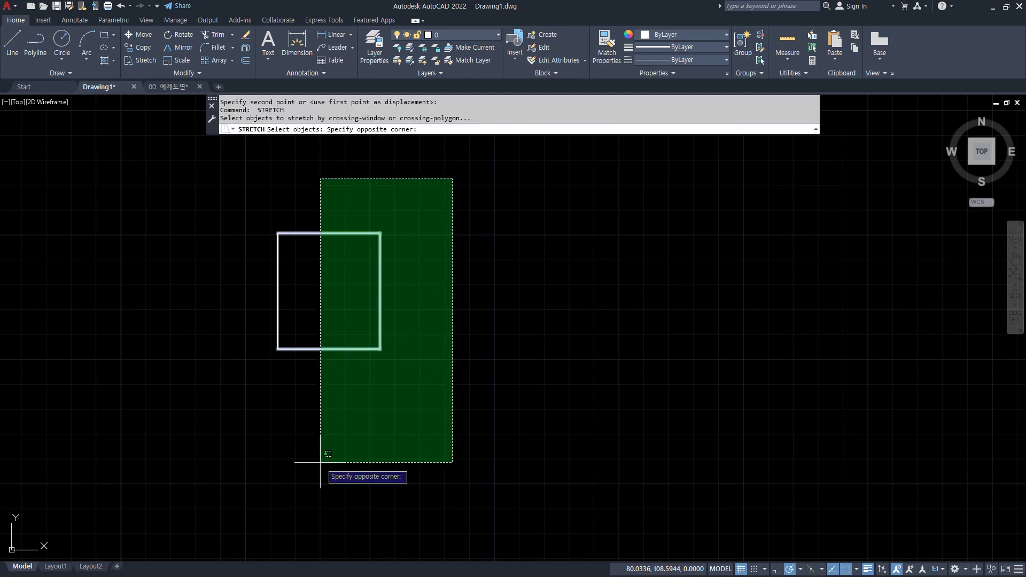
pyautogui.moveTo(403, 253); pyautogui.dragTo(381, 262)
pyautogui.moveTo(396, 377)
pyautogui.mouseDown()
pyautogui.moveTo(413, 321)
pyautogui.moveTo(389, 350)
pyautogui.mouseUp()
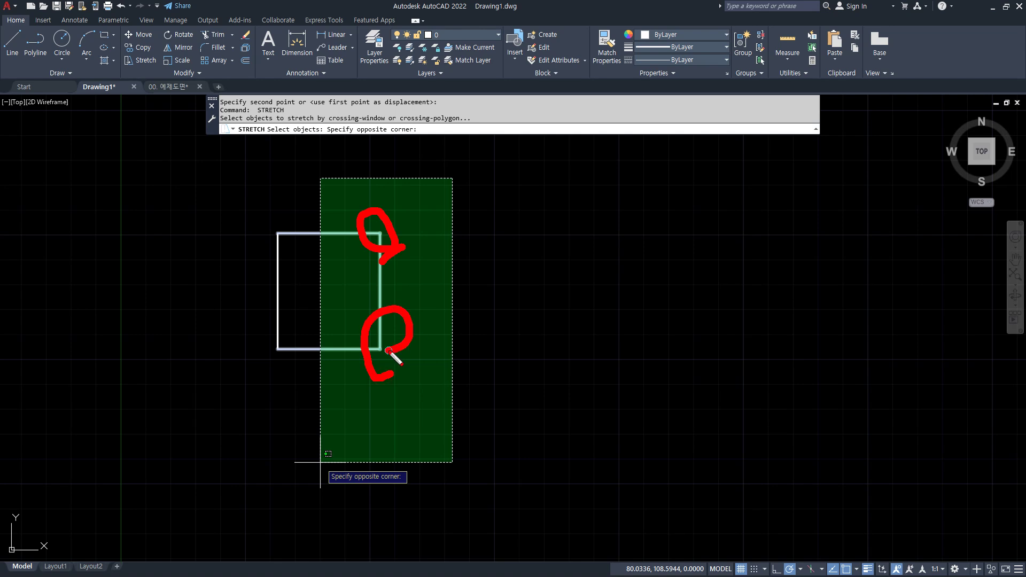
pyautogui.click(341, 420)
pyautogui.moveTo(380, 232); pyautogui.dragTo(301, 233)
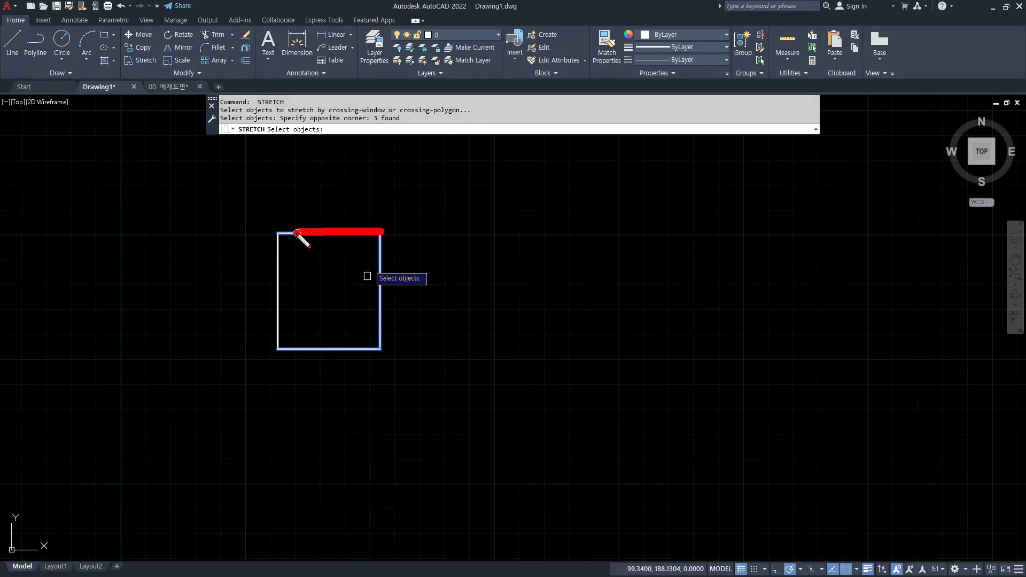
pyautogui.moveTo(382, 348); pyautogui.dragTo(301, 343)
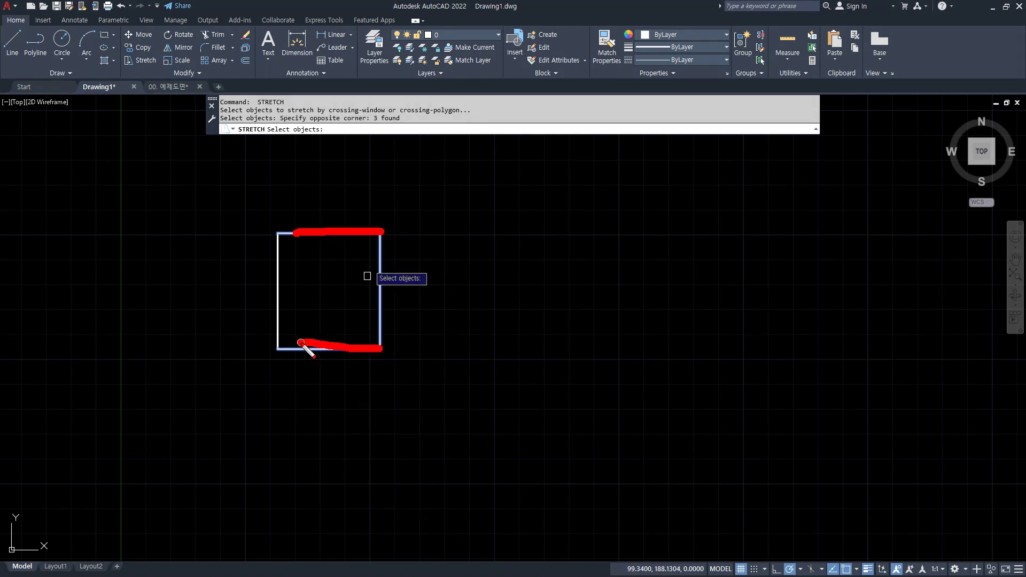
pyautogui.press('Return')
pyautogui.click(380, 348)
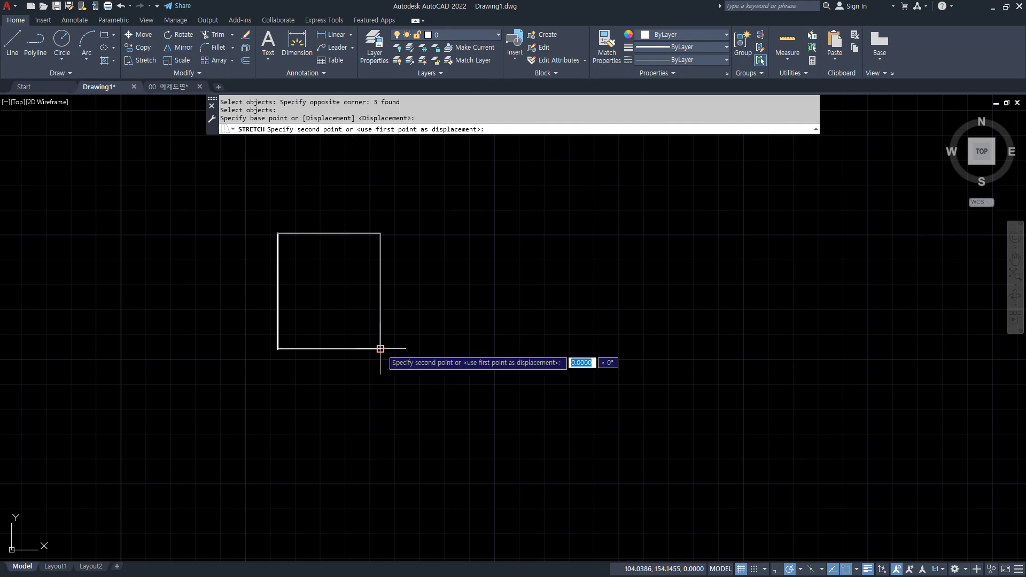
pyautogui.click(696, 350)
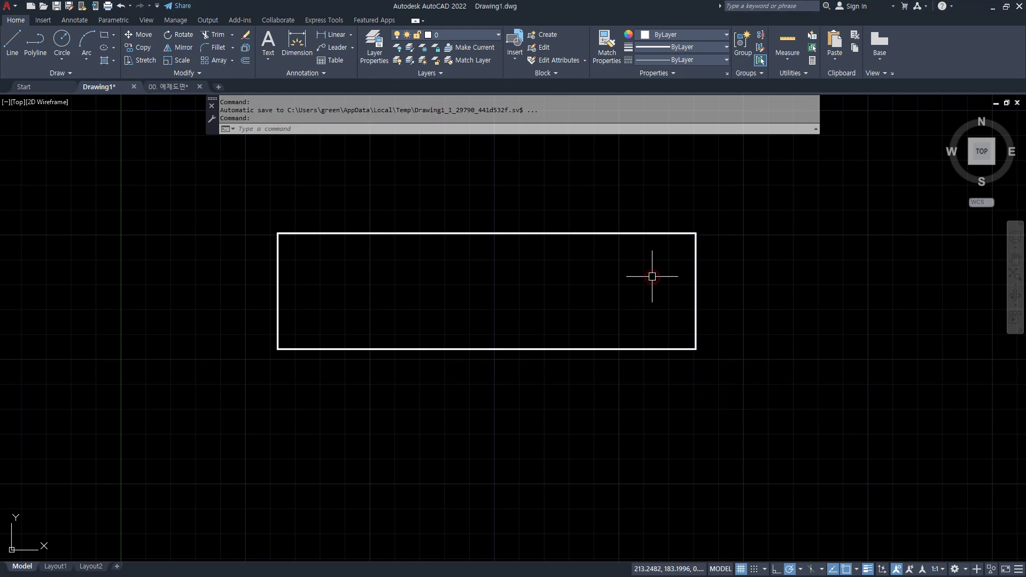
# Stretch only the rectangle's upper-right corner up and to the left, using a crossing selection around that corner
pyautogui.write('s')
pyautogui.press('Return')
pyautogui.click(736, 201)
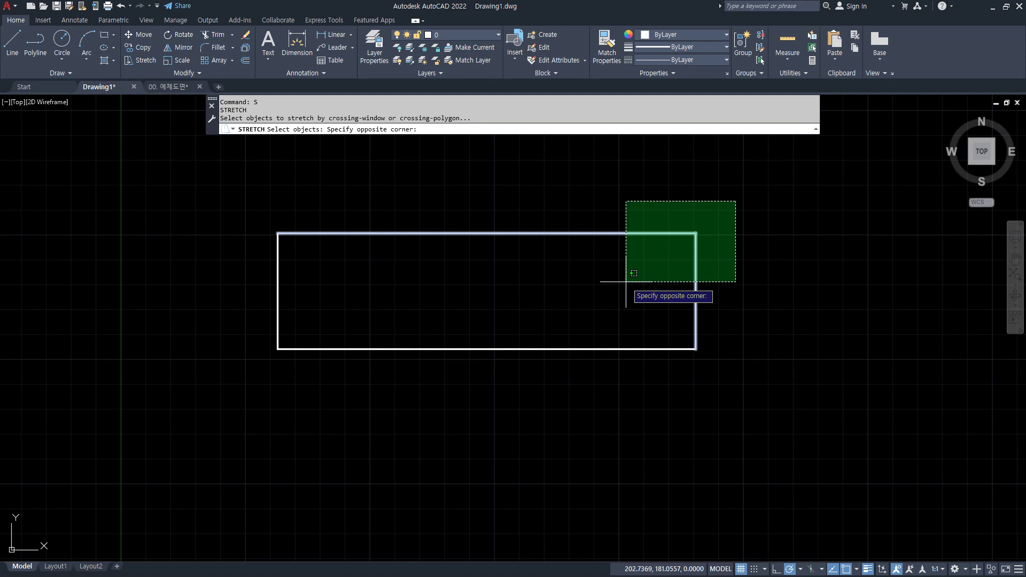
pyautogui.click(626, 282)
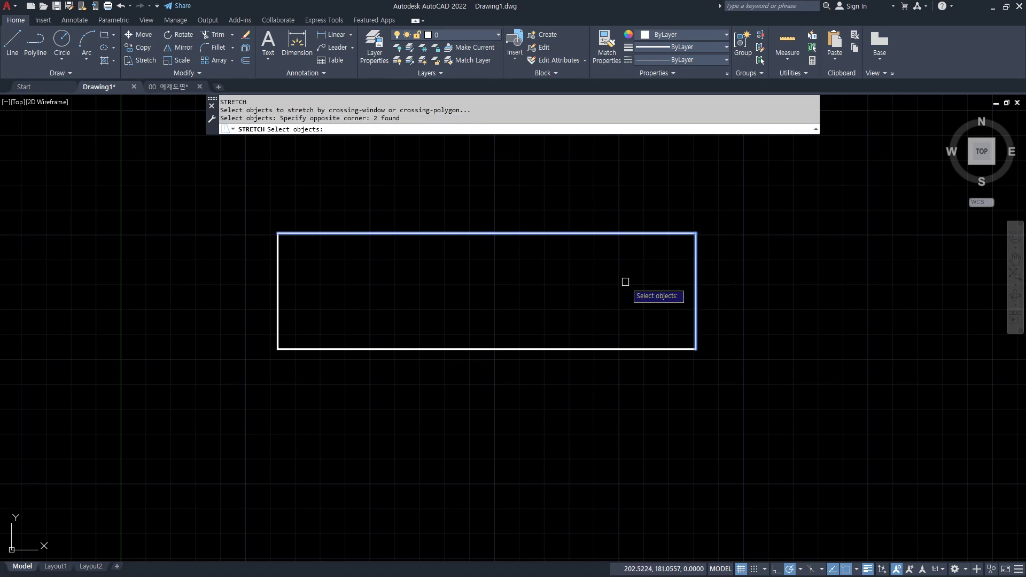
pyautogui.press('Return')
pyautogui.click(652, 265)
pyautogui.click(525, 213)
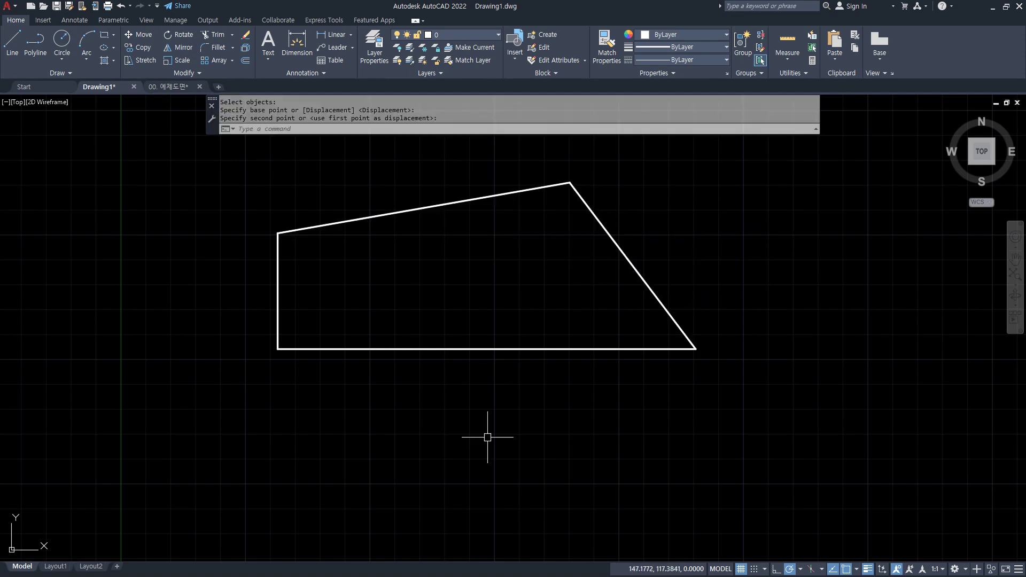
# Stretch the shape's lower-right corner to the left and slightly upward
pyautogui.press('Return')
pyautogui.click(778, 307)
pyautogui.click(630, 403)
pyautogui.press('Return')
pyautogui.click(756, 383)
pyautogui.click(565, 369)
# Stretch the shape's upper-right corner farther left and slightly downward
pyautogui.press('Return')
pyautogui.click(604, 147)
pyautogui.click(519, 206)
pyautogui.press('Return')
pyautogui.click(662, 257)
pyautogui.click(486, 266)
# Stretch the lower-right corner a short distance farther left and slightly upward
pyautogui.press('Return')
pyautogui.click(592, 404)
pyautogui.click(500, 343)
pyautogui.press('Return')
pyautogui.click(476, 377)
pyautogui.click(417, 369)
# Stretch the lower-left corner to the right and slightly downward
pyautogui.press('Return')
pyautogui.click(342, 401)
pyautogui.click(231, 329)
pyautogui.press('Return')
pyautogui.click(255, 378)
pyautogui.click(338, 384)
# Stretch the shape's whole right edge a little to the right, crossing-selecting from its lower right to its upper left
pyautogui.press('Return')
pyautogui.click(585, 408)
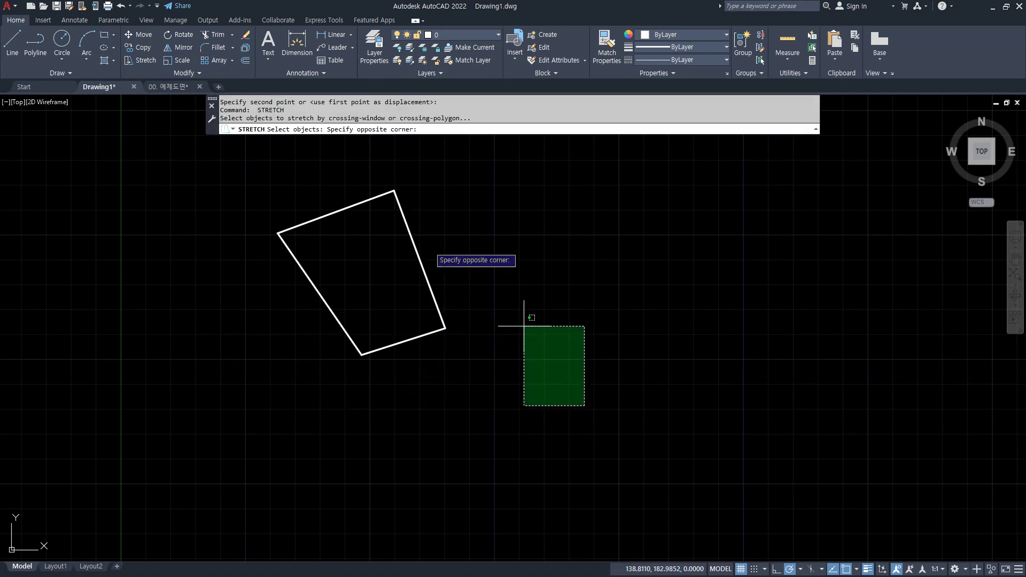
pyautogui.click(350, 163)
pyautogui.press('Return')
pyautogui.click(399, 276)
pyautogui.click(462, 284)
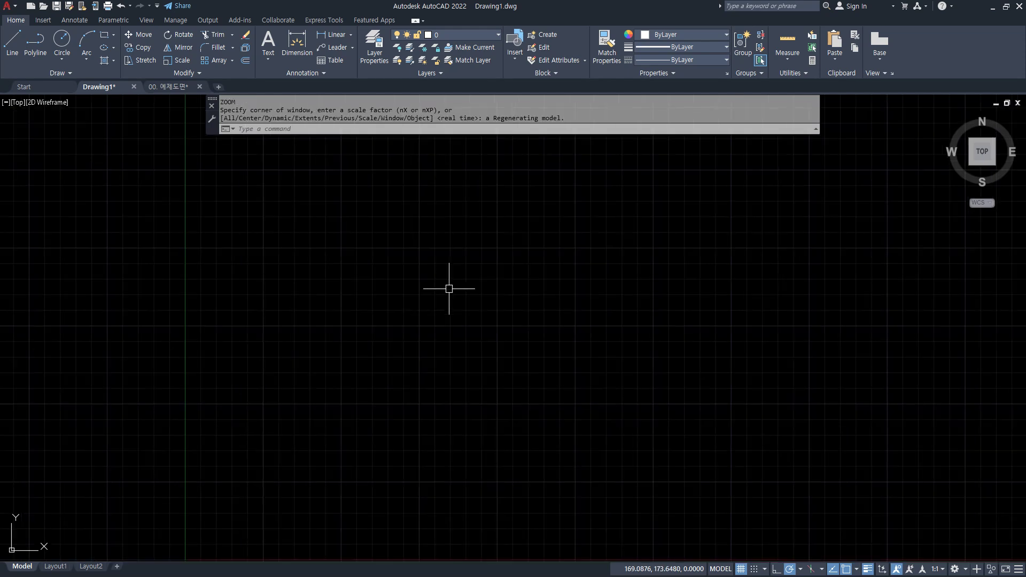
# Clear the stretched shape and draw a single sloped line rising to the right across the empty drawing
pyautogui.write('a')
pyautogui.press('Return')
pyautogui.write('l')
pyautogui.press('Return')
pyautogui.click(280, 348)
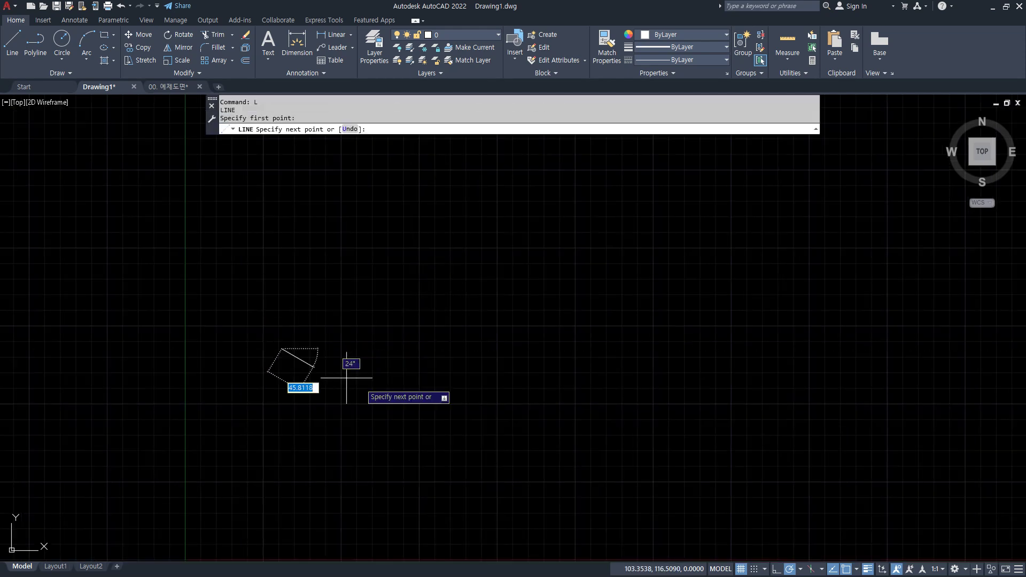
pyautogui.click(565, 273)
pyautogui.press('Return')
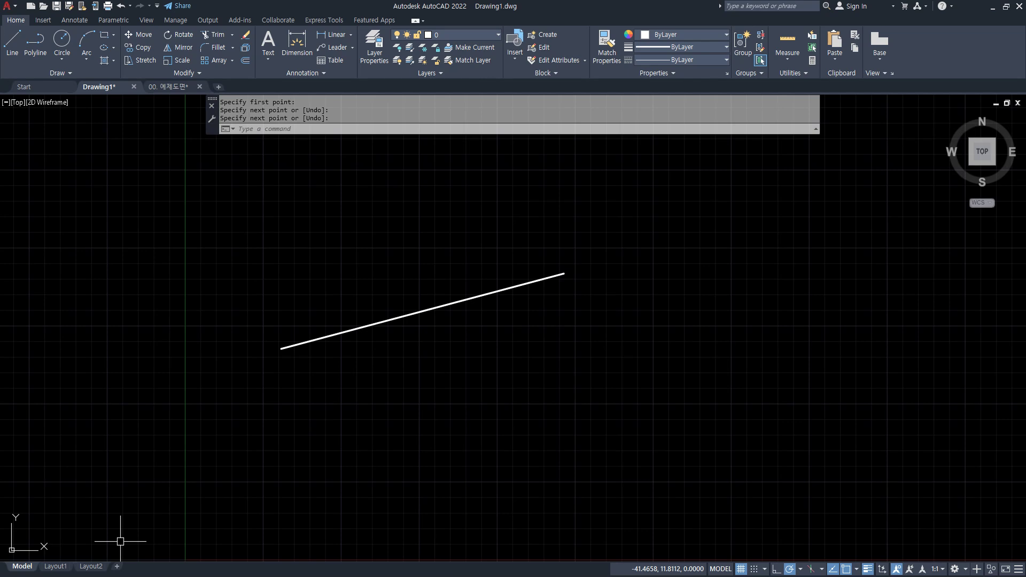
# Switch to the Notepad notes and review the LENgthen(길이 LEN) entry below the Stretch notes
pyautogui.hotkey('alt', 'Tab')
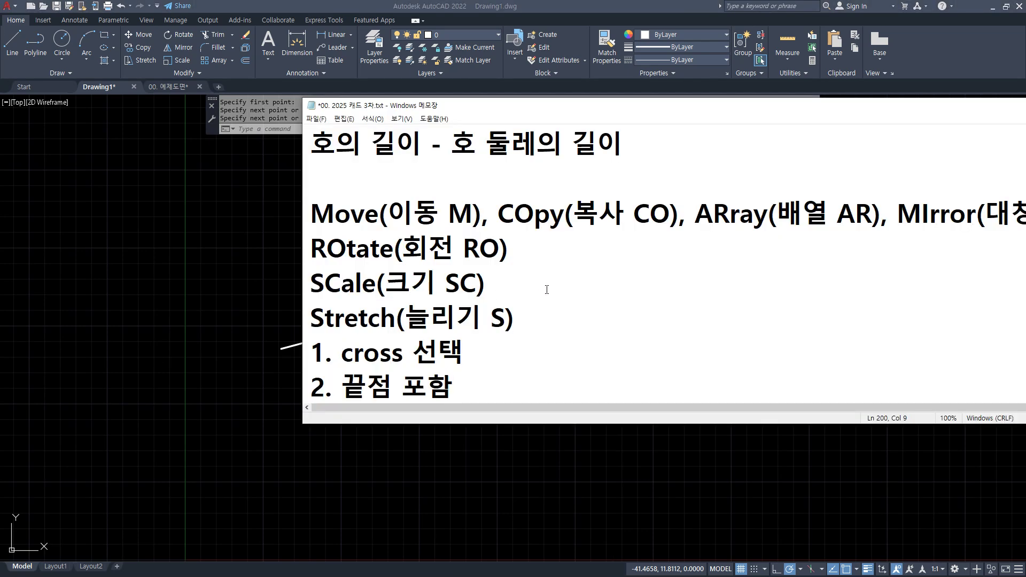
pyautogui.scroll(-1, 542, 285)
pyautogui.moveTo(302, 368); pyautogui.dragTo(608, 368)
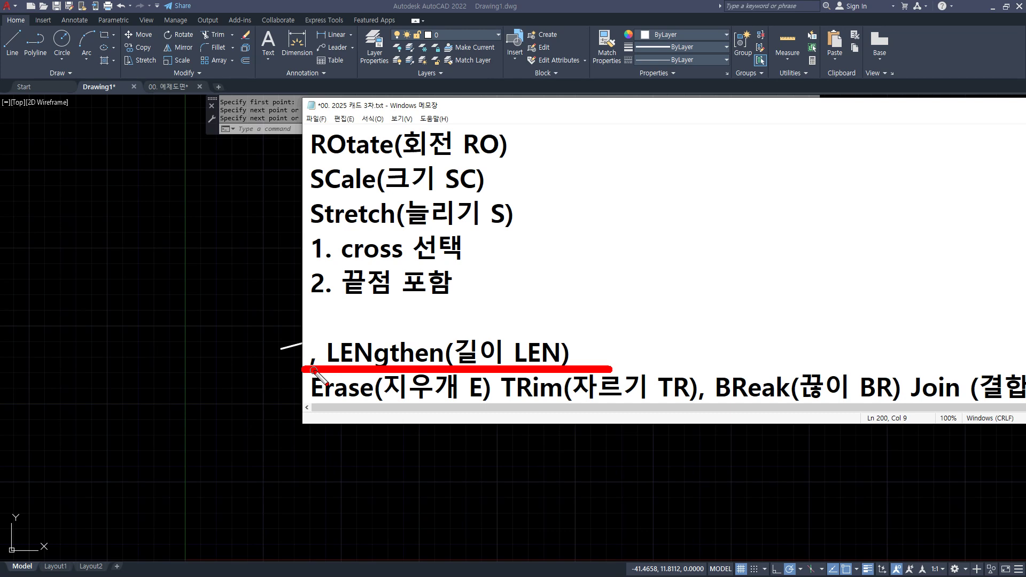
pyautogui.moveTo(313, 370); pyautogui.dragTo(696, 368)
pyautogui.press('Escape')
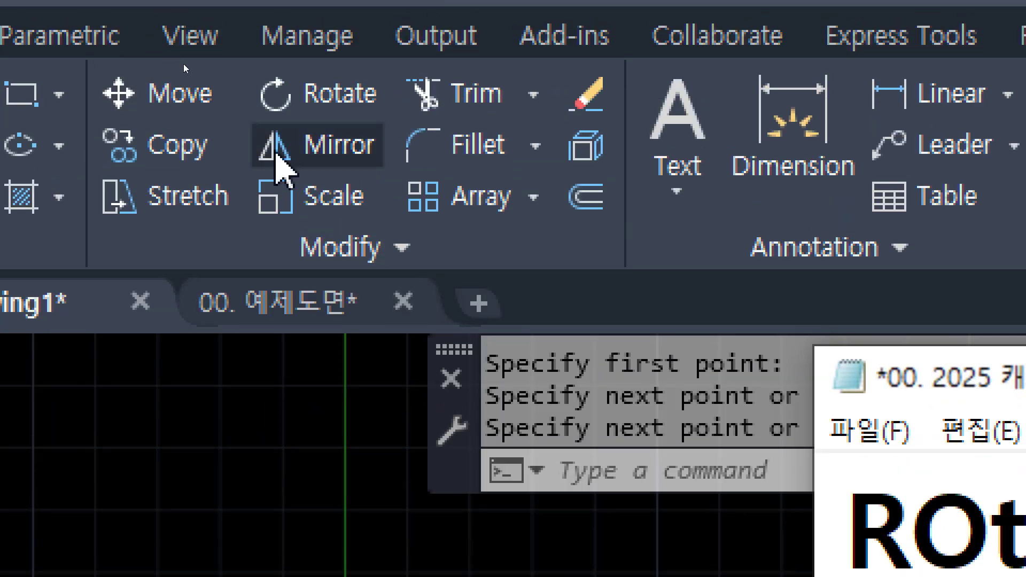
# Use Lengthen with the DYnamic option to shorten the sloped line from its upper-right end, and extend it well past its original endpoint
pyautogui.click(323, 243)
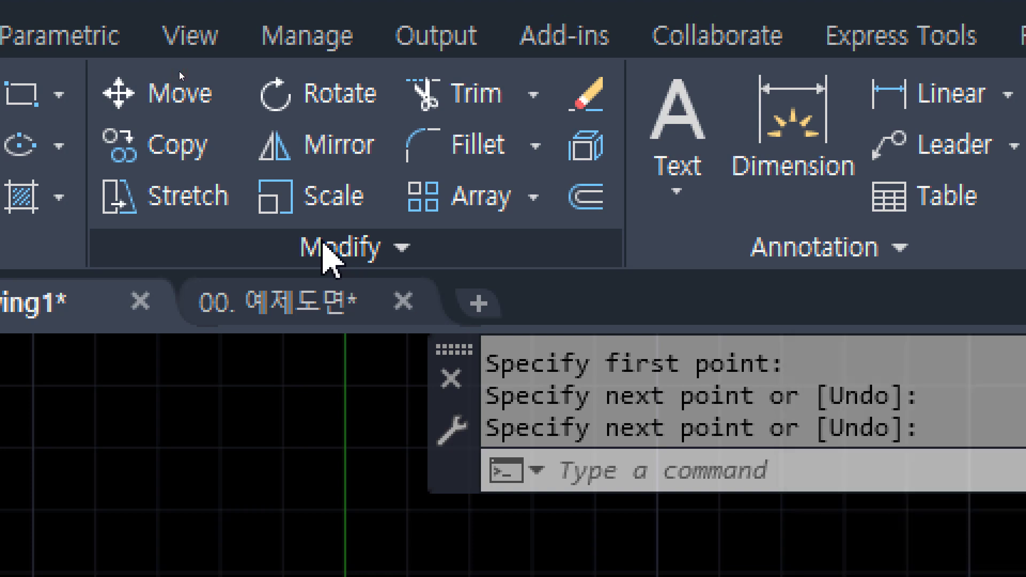
pyautogui.click(367, 253)
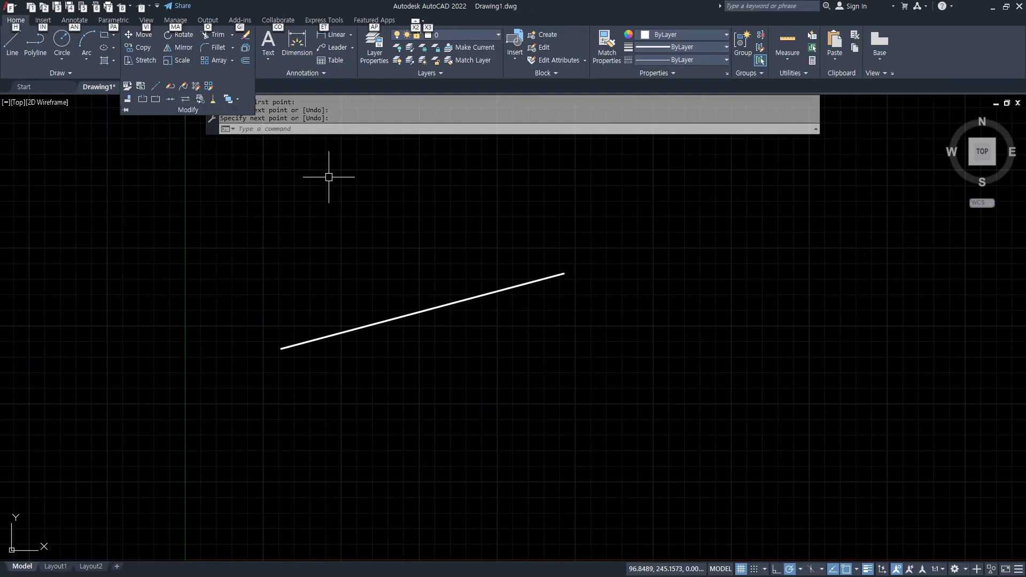
pyautogui.click(328, 127)
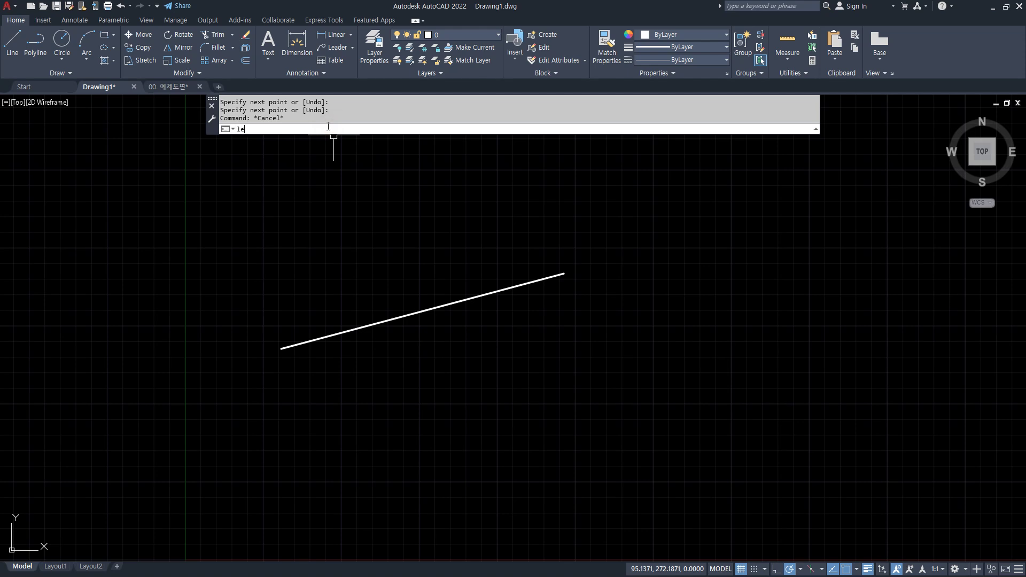
pyautogui.write('len')
pyautogui.press('Return')
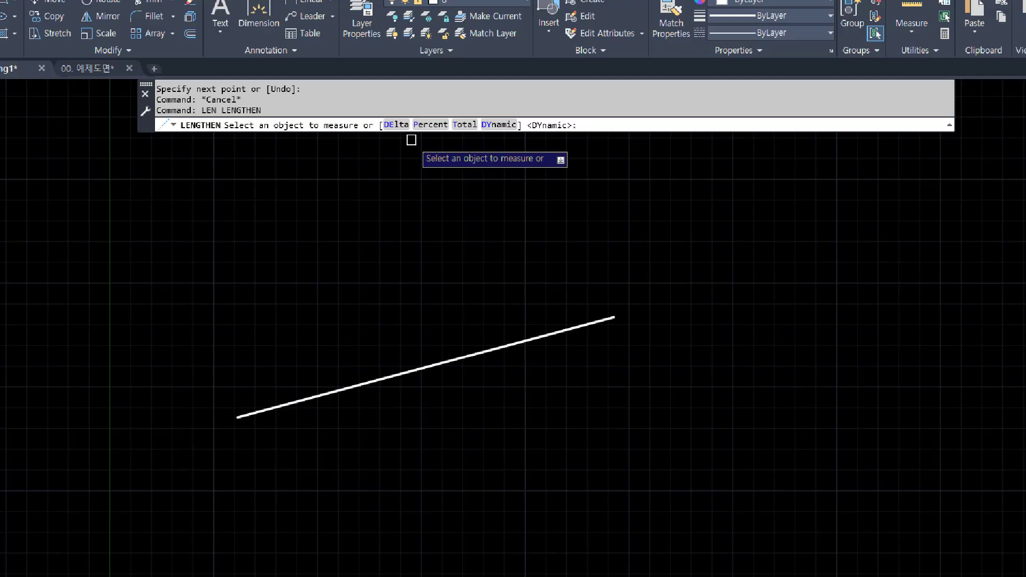
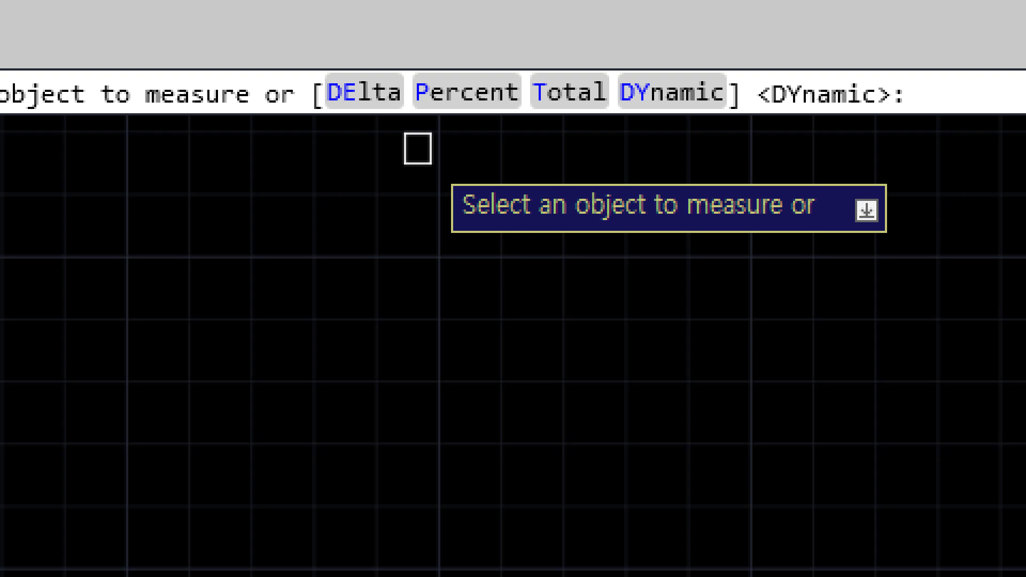
pyautogui.click(695, 96)
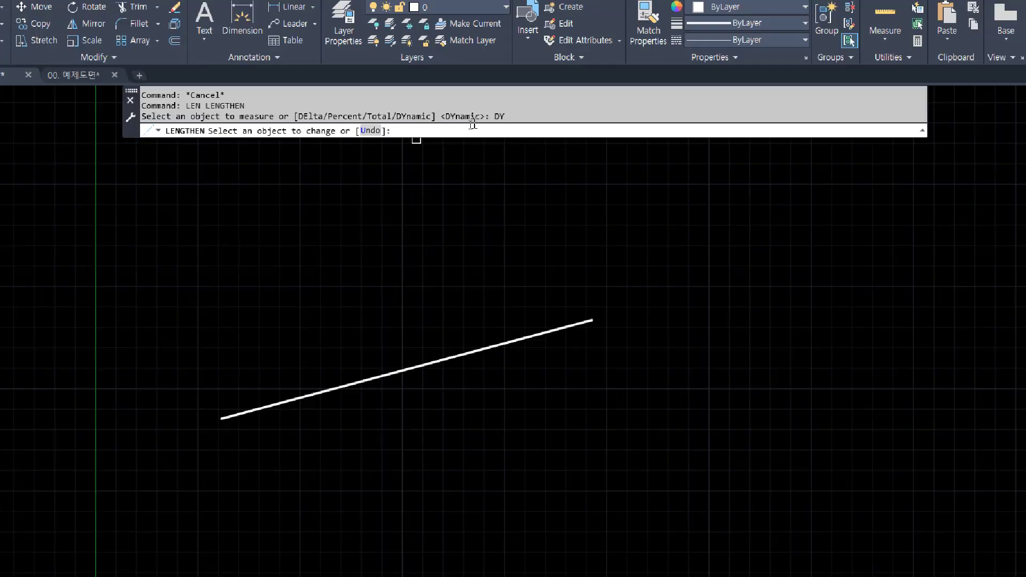
pyautogui.click(529, 337)
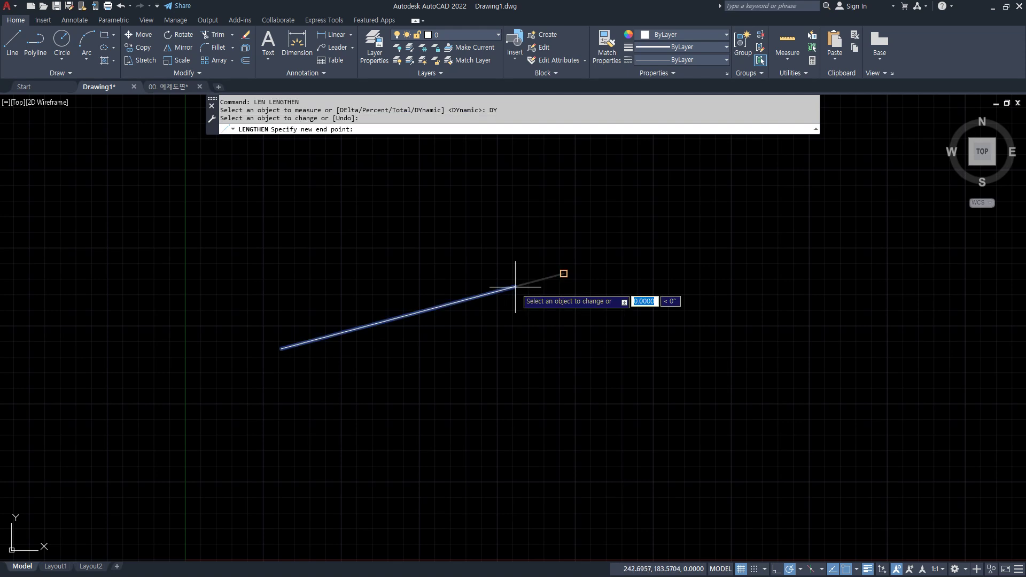
pyautogui.click(406, 291)
pyautogui.click(411, 312)
pyautogui.click(745, 344)
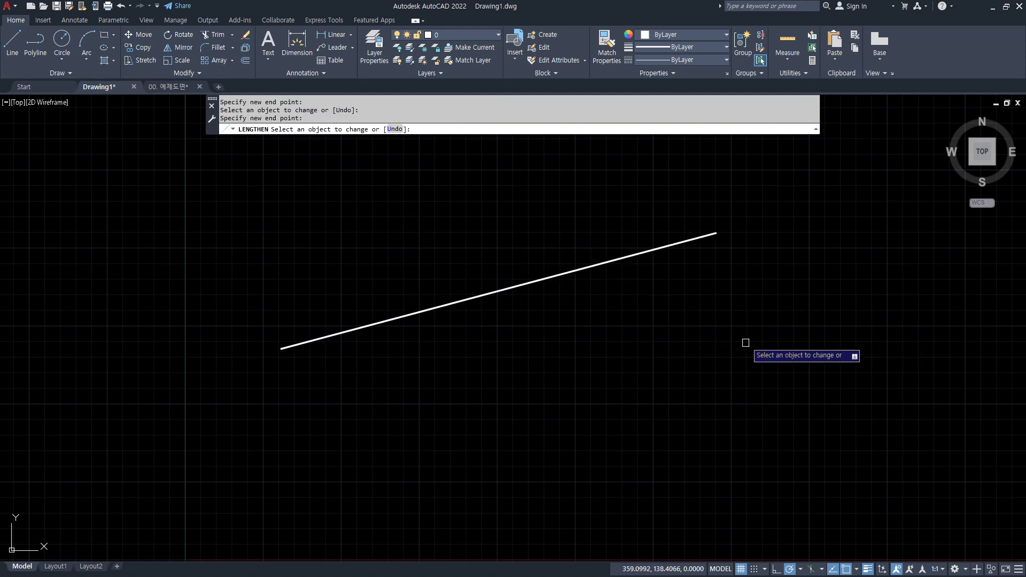
# Dynamically shorten the line to about half its length from the upper-right end, and extend it back to nearly its previous length
pyautogui.click(704, 234)
pyautogui.click(512, 350)
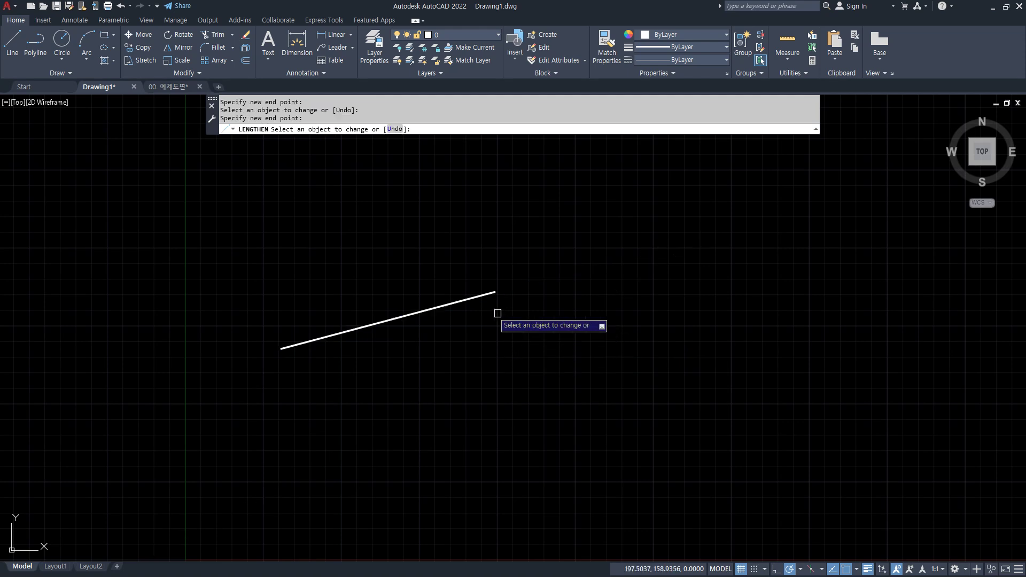
pyautogui.click(479, 295)
pyautogui.click(690, 205)
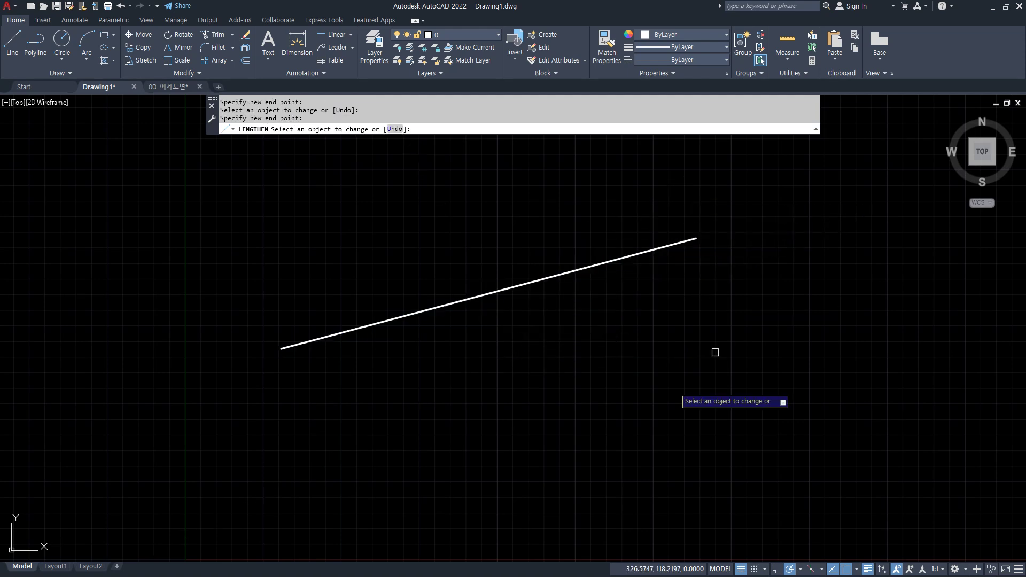
pyautogui.press('Escape')
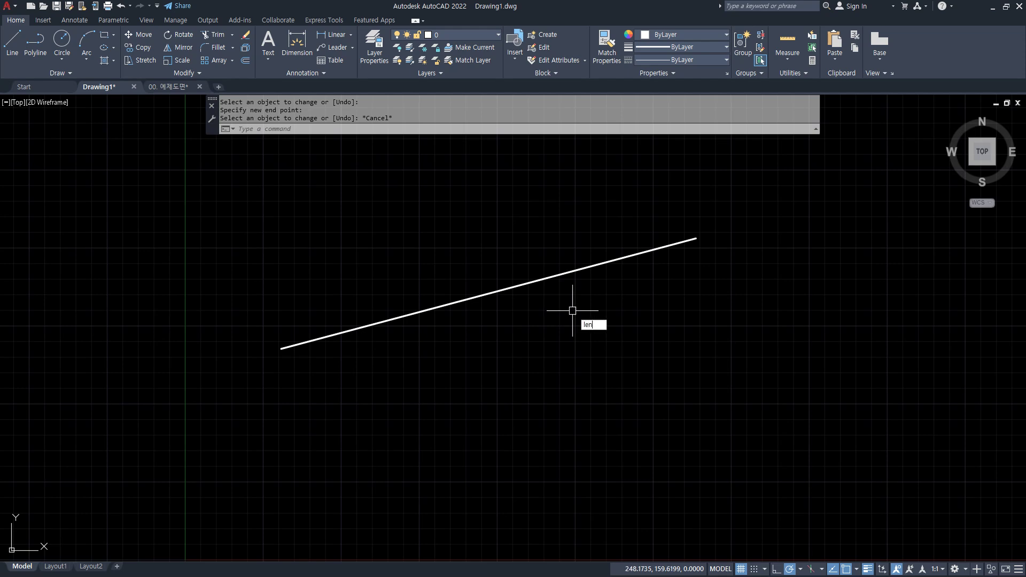
pyautogui.write('len')
pyautogui.press('Return')
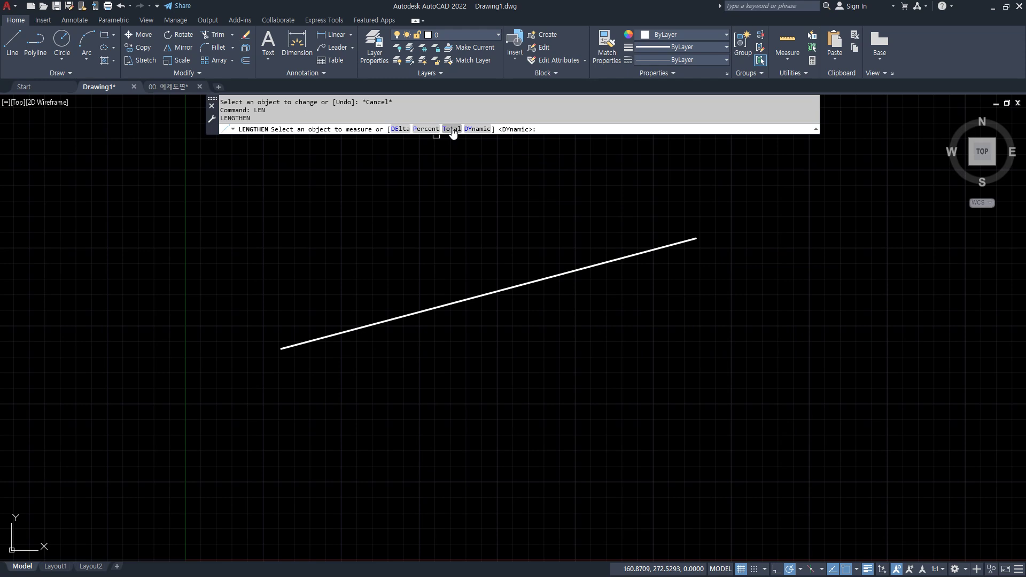
pyautogui.press('Escape')
pyautogui.press('Escape')
# Draw two separate slanted lines below the existing line, the first rising to the right and the second rising to the left
pyautogui.scroll(-2, 506, 368)
pyautogui.moveTo(511, 371); pyautogui.dragTo(430, 358, button='middle')
pyautogui.write('l')
pyautogui.press('Return')
pyautogui.click(431, 457)
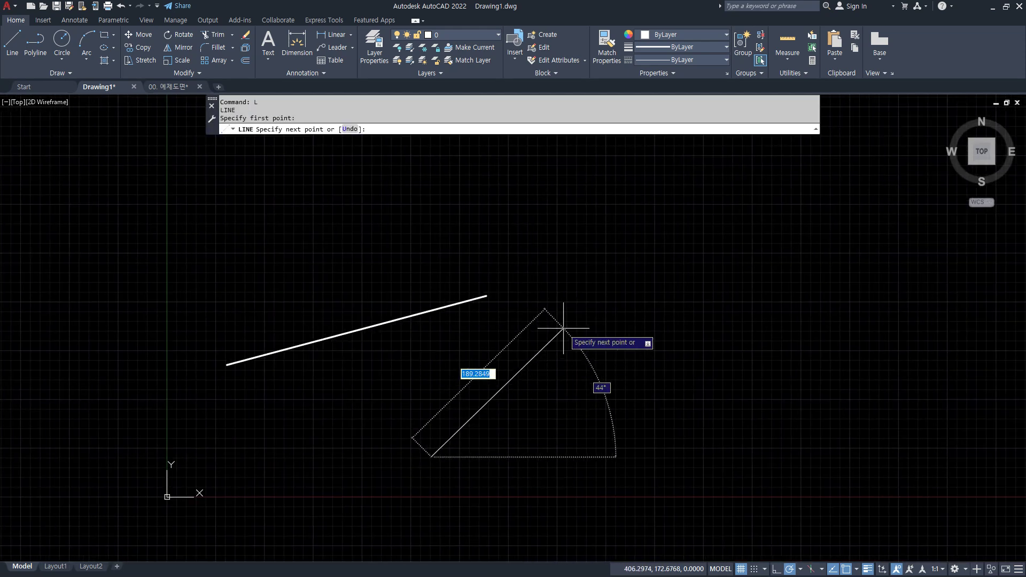
pyautogui.click(565, 323)
pyautogui.press('Return')
pyautogui.press('Return')
pyautogui.click(800, 452)
pyautogui.click(649, 284)
pyautogui.press('Return')
# Draw two more separate lines further right, one descending steeply to the right and a nearly flat one above it
pyautogui.press('Return')
pyautogui.click(921, 359)
pyautogui.click(739, 224)
pyautogui.press('Return')
pyautogui.press('Return')
pyautogui.moveTo(846, 150); pyautogui.dragTo(786, 213, button='middle')
pyautogui.click(850, 179)
pyautogui.click(651, 215)
pyautogui.press('Return')
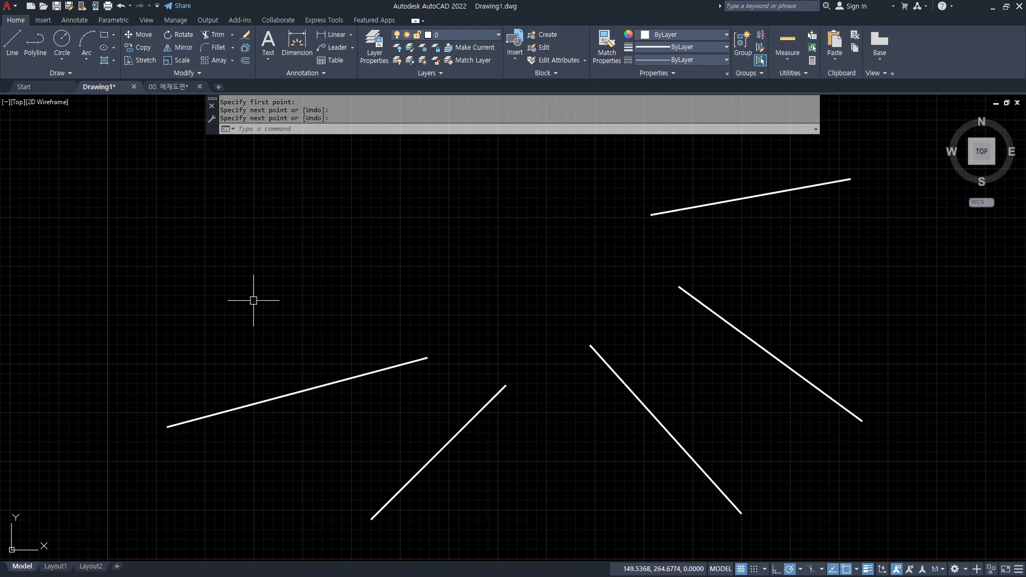
# Set the total length of all five lines to 200 with Lengthen
pyautogui.write('len')
pyautogui.press('Return')
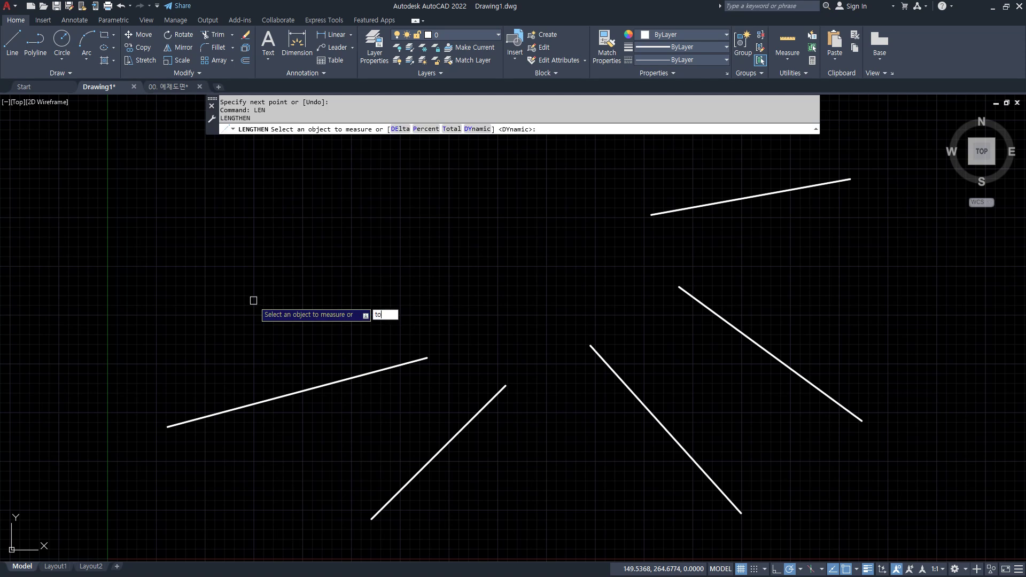
pyautogui.press('Return')
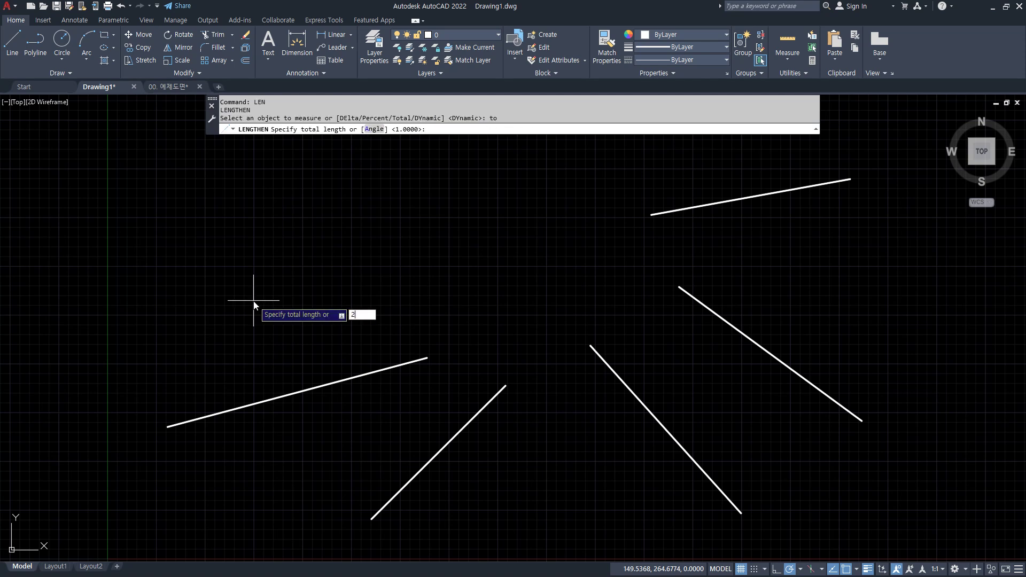
pyautogui.press('Return')
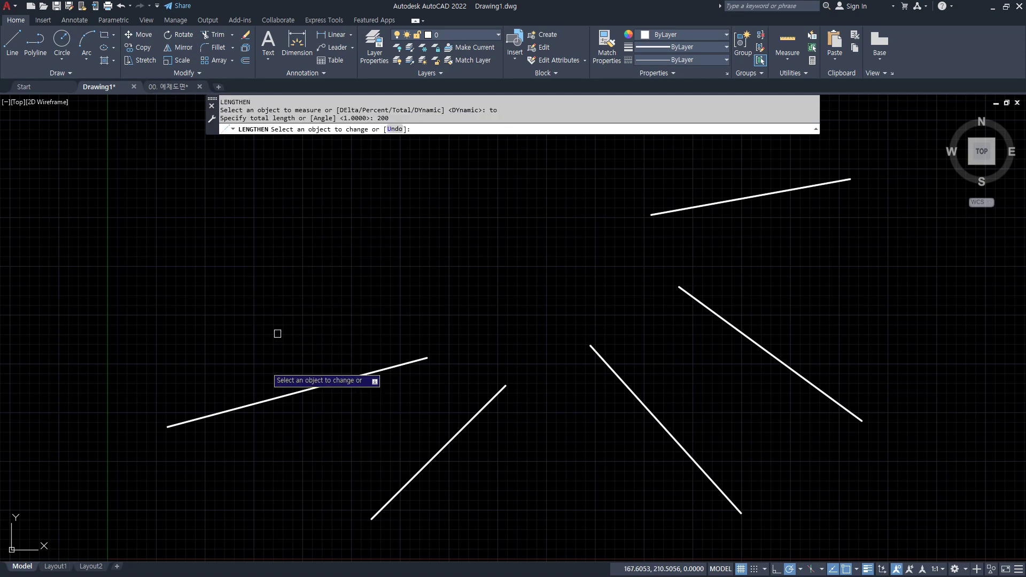
pyautogui.click(242, 417)
pyautogui.click(396, 496)
pyautogui.click(649, 411)
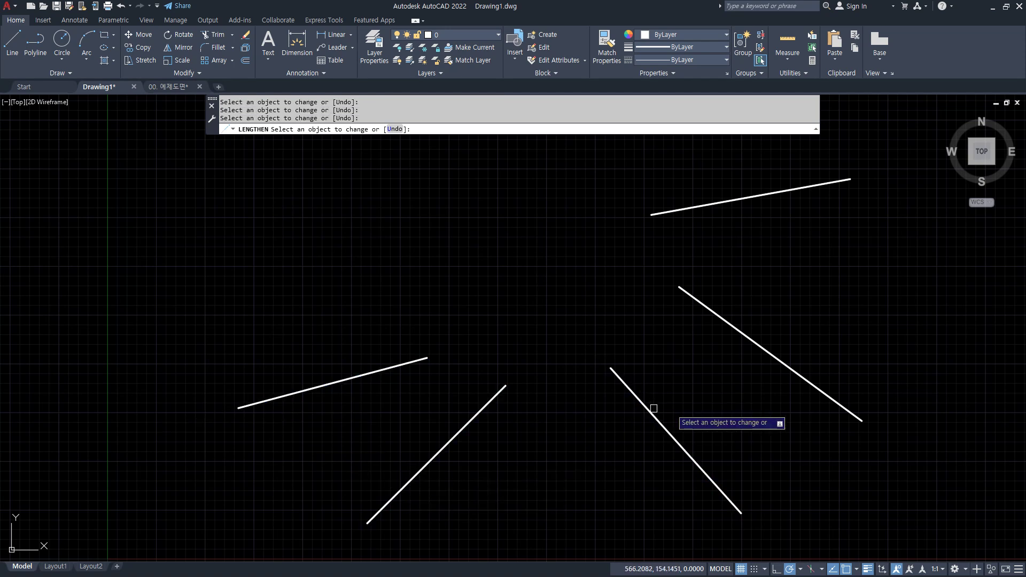
pyautogui.click(793, 371)
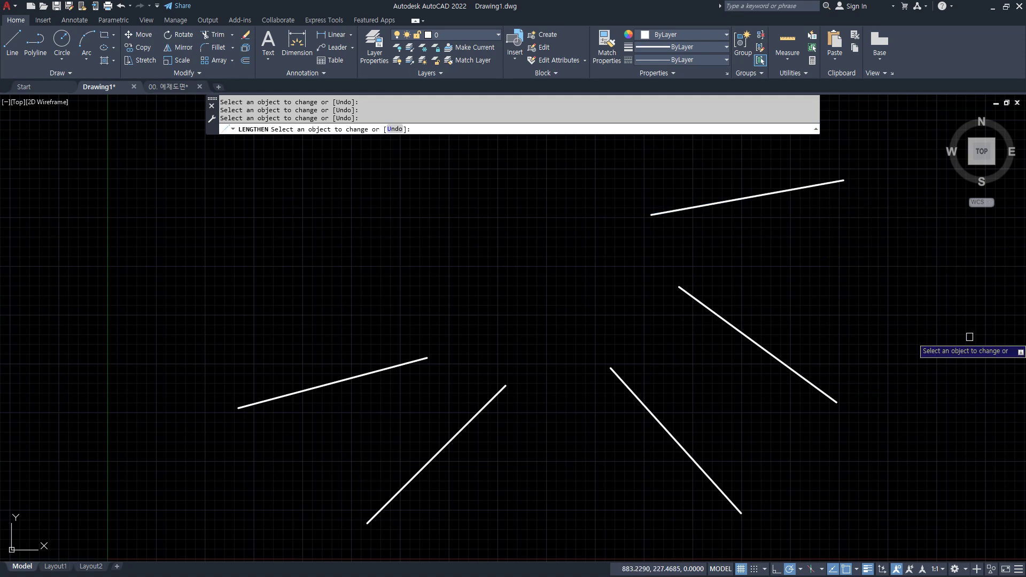
pyautogui.press('Escape')
# Draw a shallow three-point arc bulging upward in the empty area above the left-hand lines
pyautogui.write('a')
pyautogui.press('Return')
pyautogui.click(528, 190)
pyautogui.click(460, 174)
pyautogui.click(303, 198)
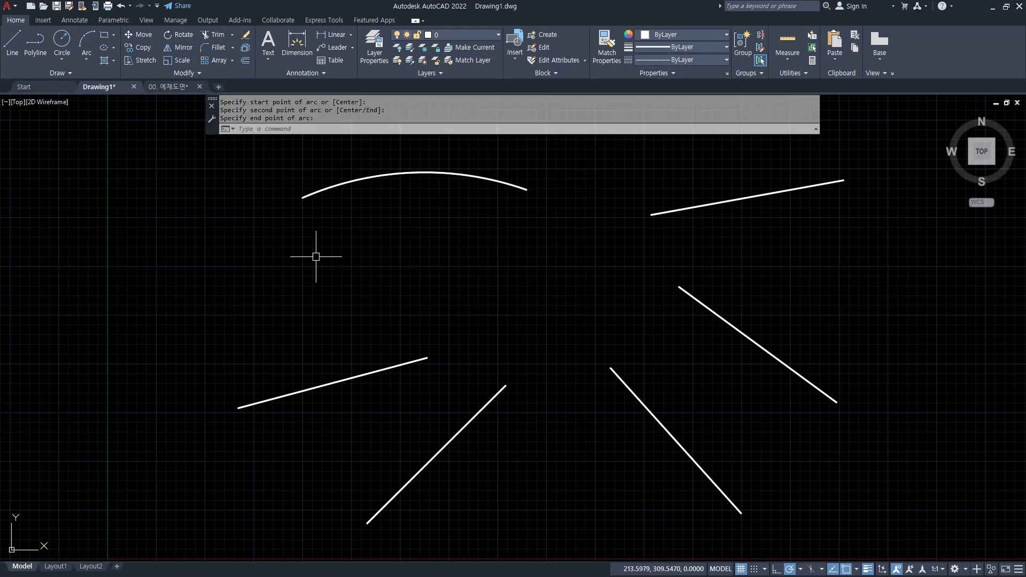
# Set the arc's total length to 200 with Lengthen, changing it at its left end
pyautogui.press('Return')
pyautogui.write('to')
pyautogui.press('Return')
pyautogui.press('Return')
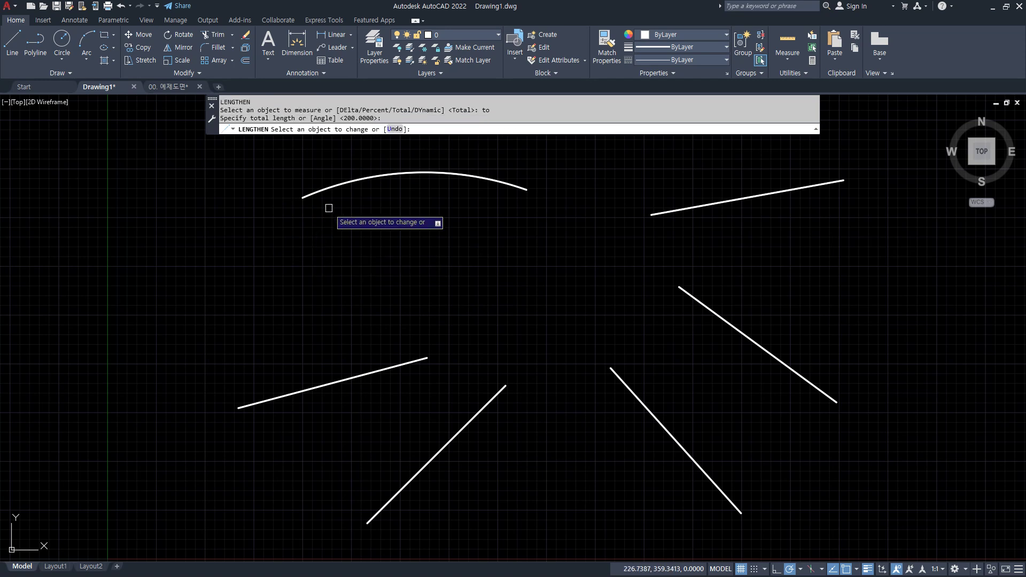
pyautogui.click(331, 189)
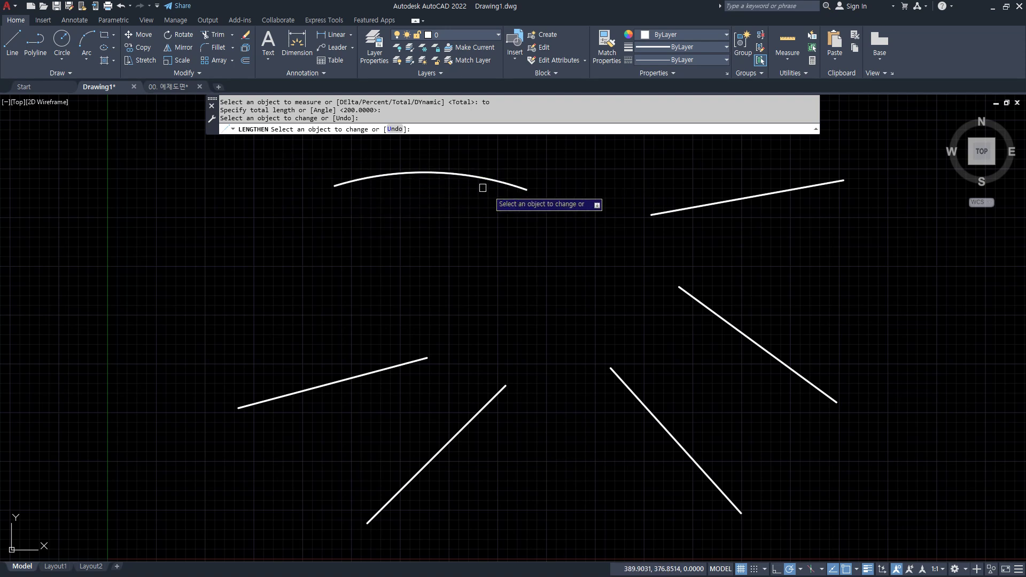
pyautogui.press('Escape')
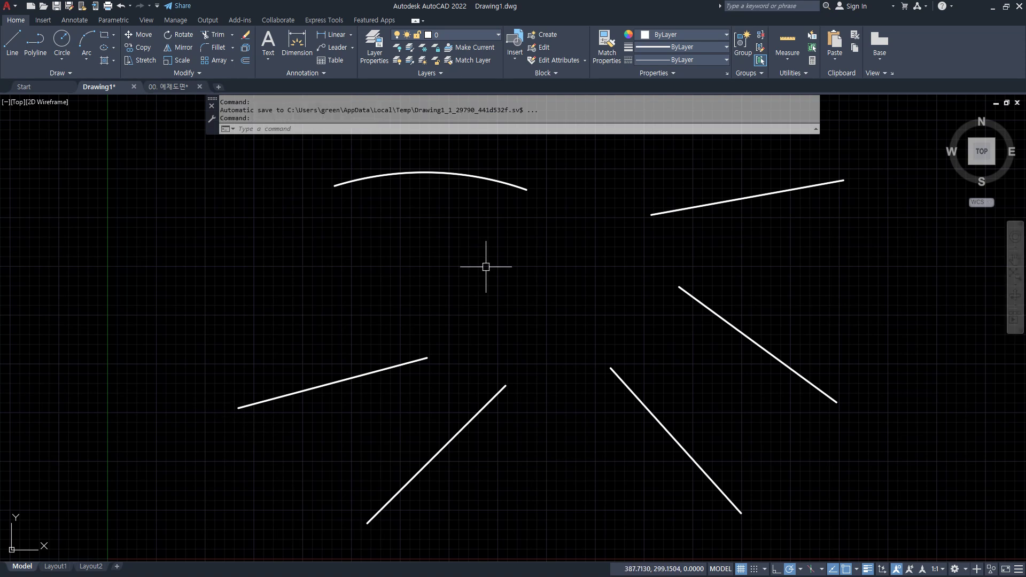
# Lengthen all five lines and the arc to 150 percent of their length
pyautogui.write('len')
pyautogui.press('Return')
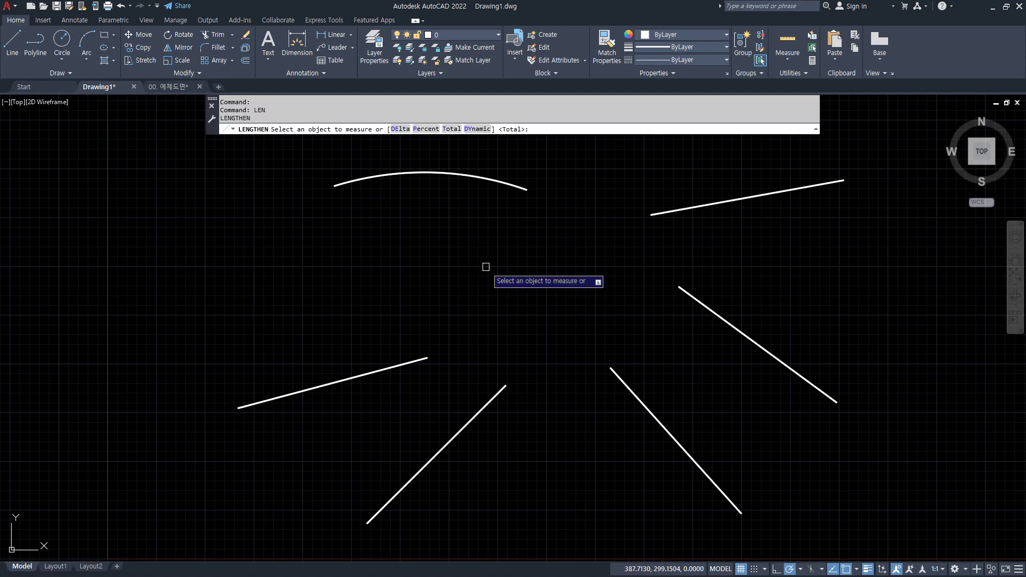
pyautogui.click(427, 129)
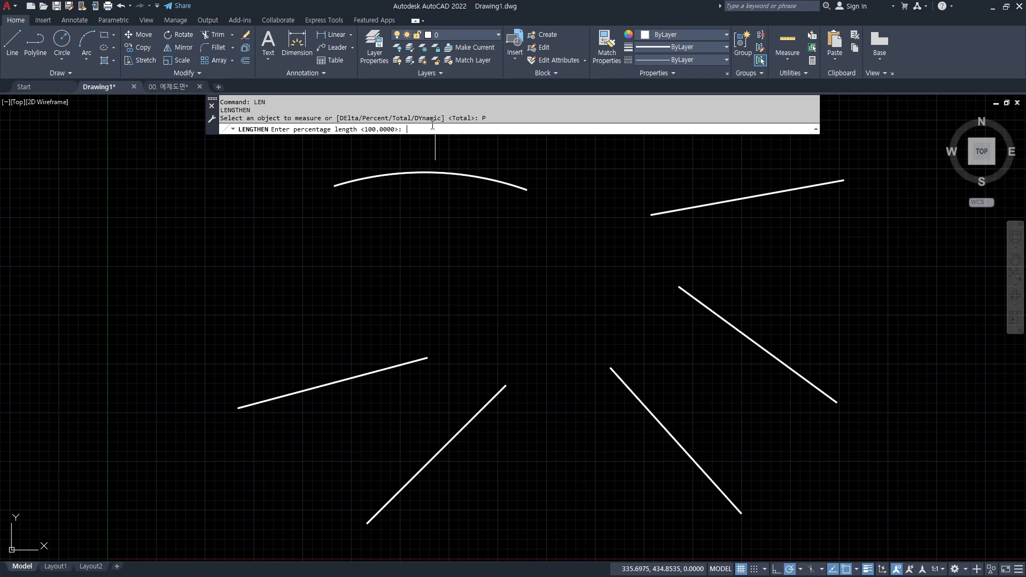
pyautogui.write('150')
pyautogui.press('Return')
pyautogui.scroll(-2, 532, 202)
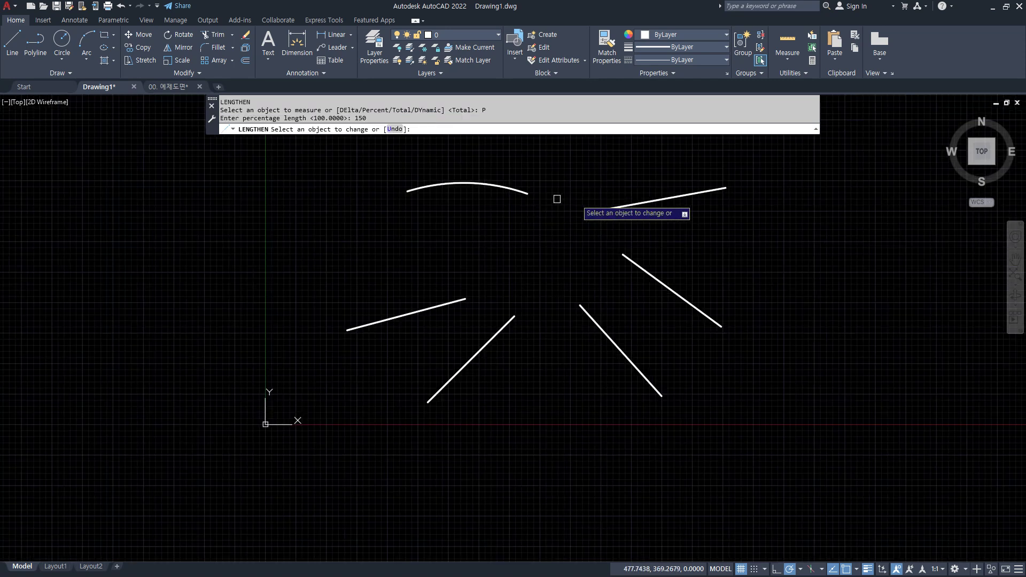
pyautogui.click(704, 193)
pyautogui.click(701, 309)
pyautogui.click(593, 320)
pyautogui.click(456, 374)
pyautogui.click(366, 324)
pyautogui.click(437, 181)
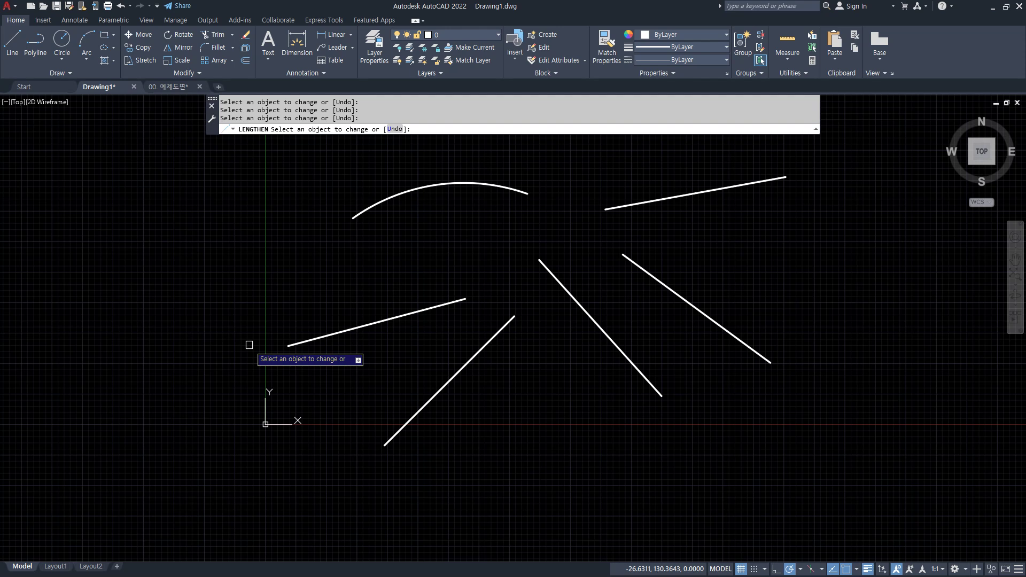
pyautogui.press('Return')
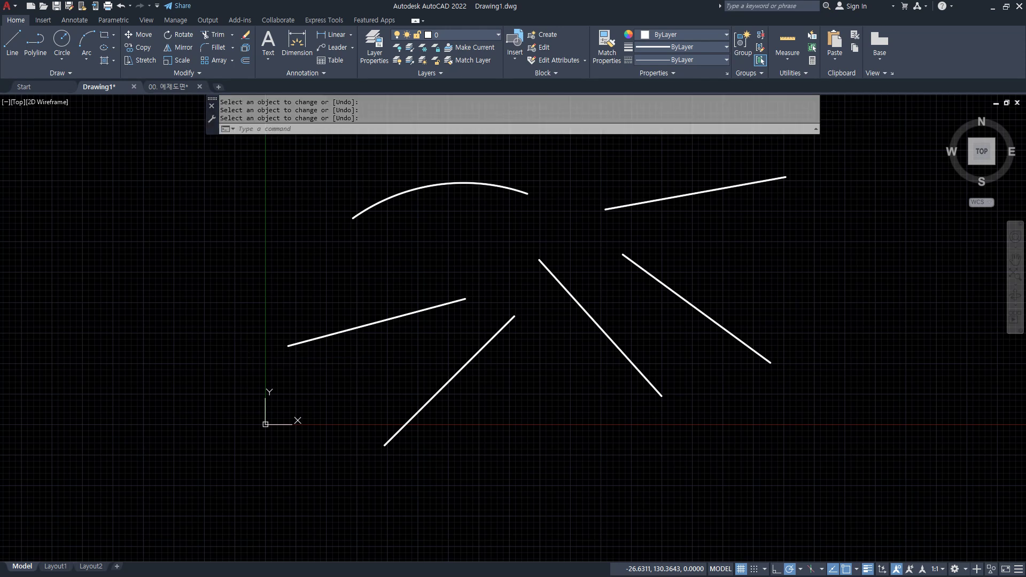
# Shorten all five lines and the arc to 50 percent of their length with Lengthen, picking each near the end to cut back
pyautogui.write('len')
pyautogui.press('Return')
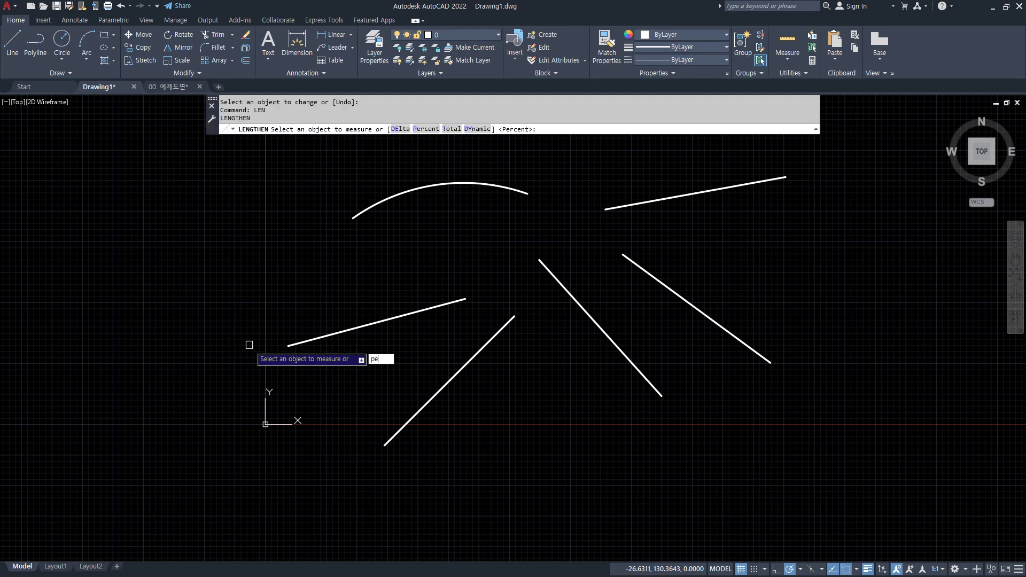
pyautogui.write('pe')
pyautogui.press('Return')
pyautogui.write('5')
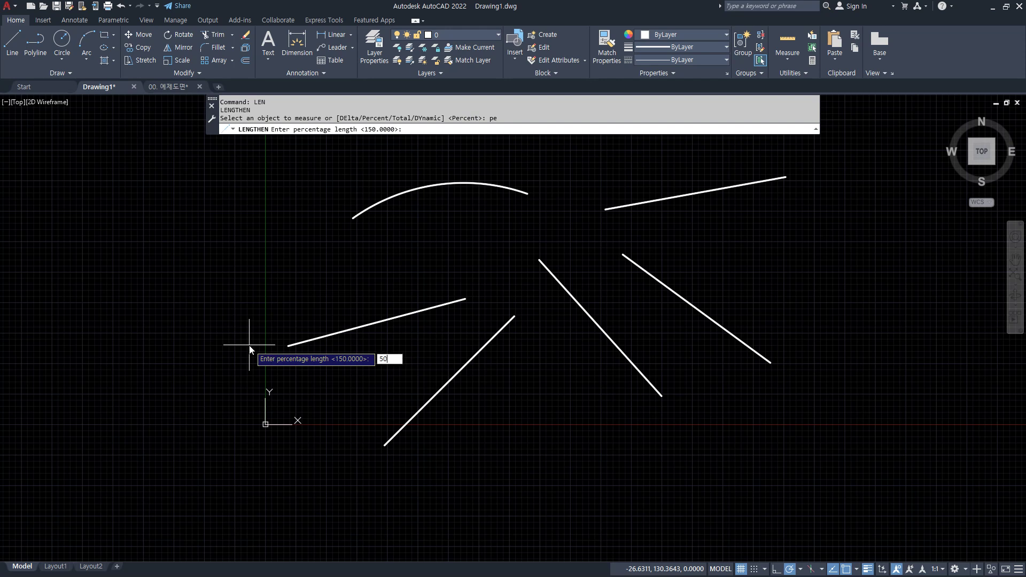
pyautogui.write('0')
pyautogui.press('Return')
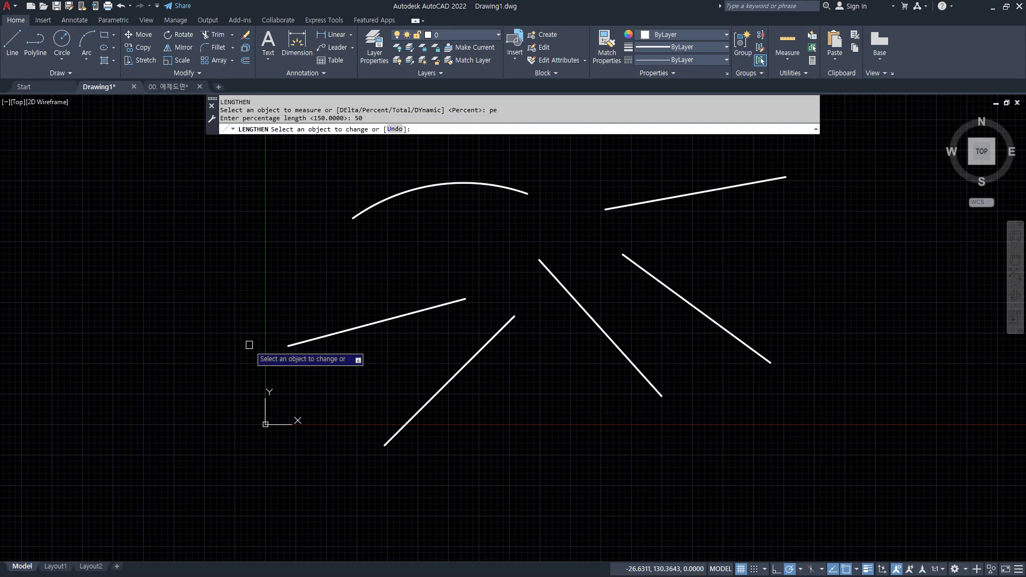
pyautogui.click(453, 303)
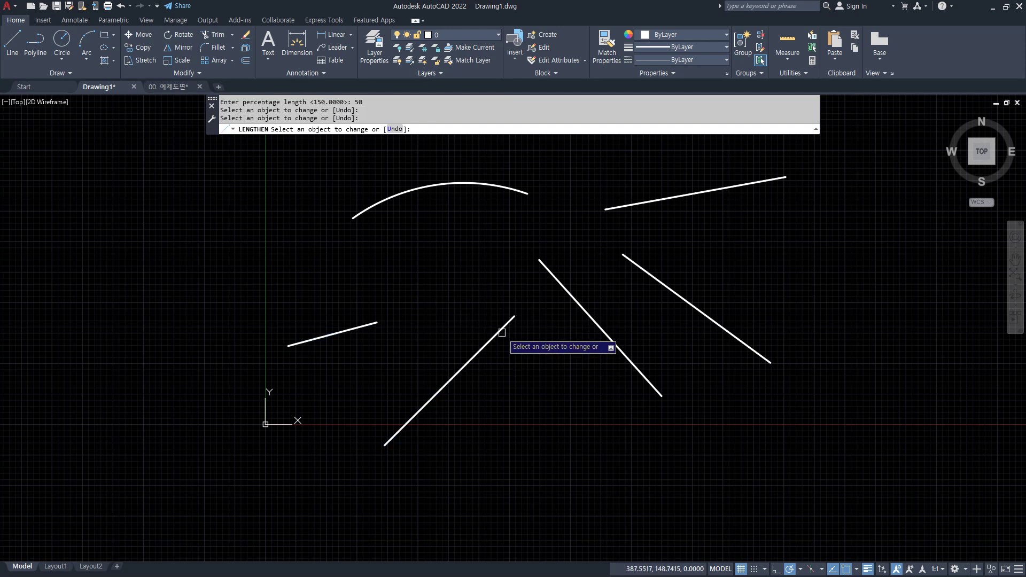
pyautogui.click(502, 335)
pyautogui.click(544, 267)
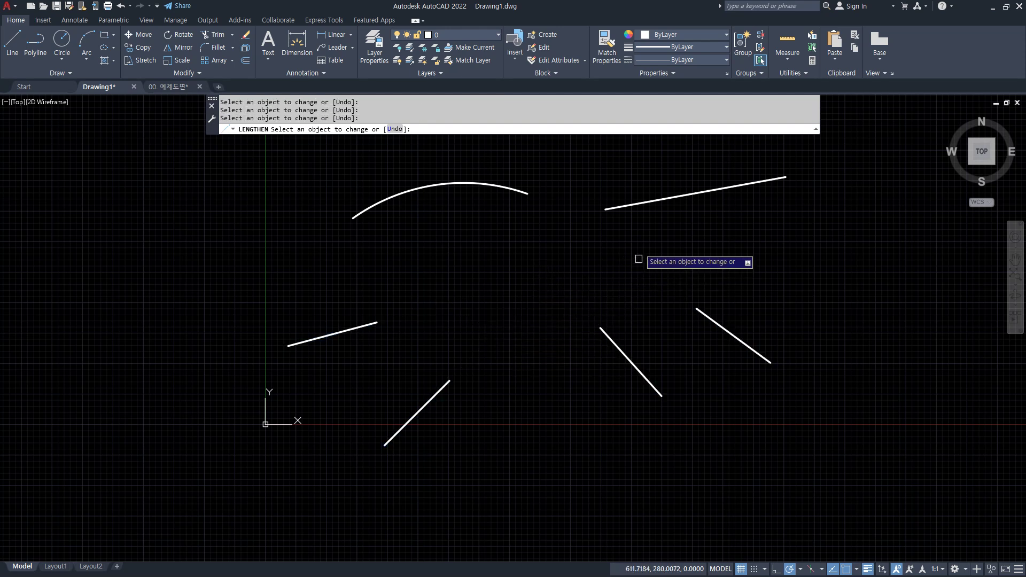
pyautogui.click(634, 203)
pyautogui.click(525, 193)
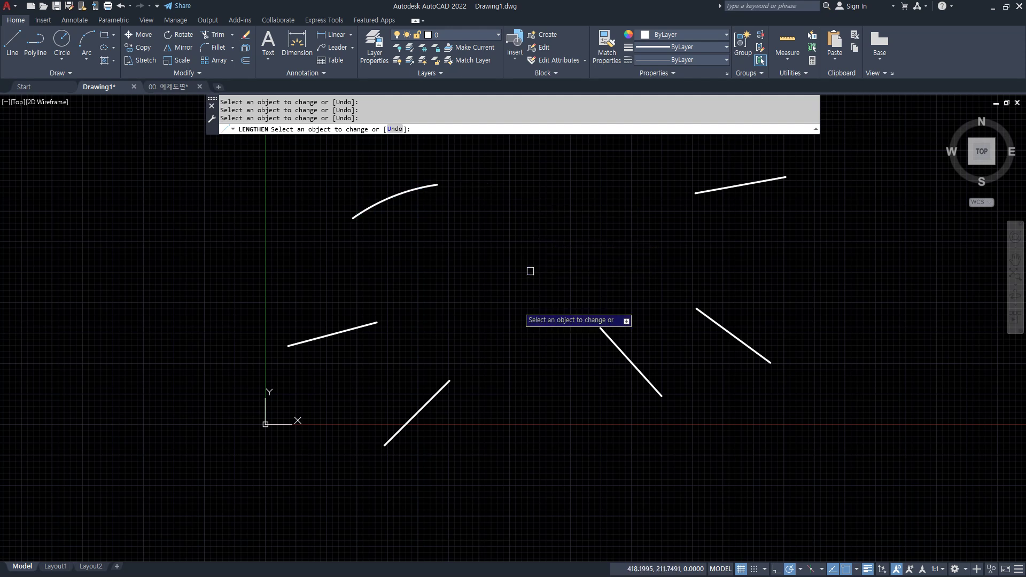
pyautogui.press('Return')
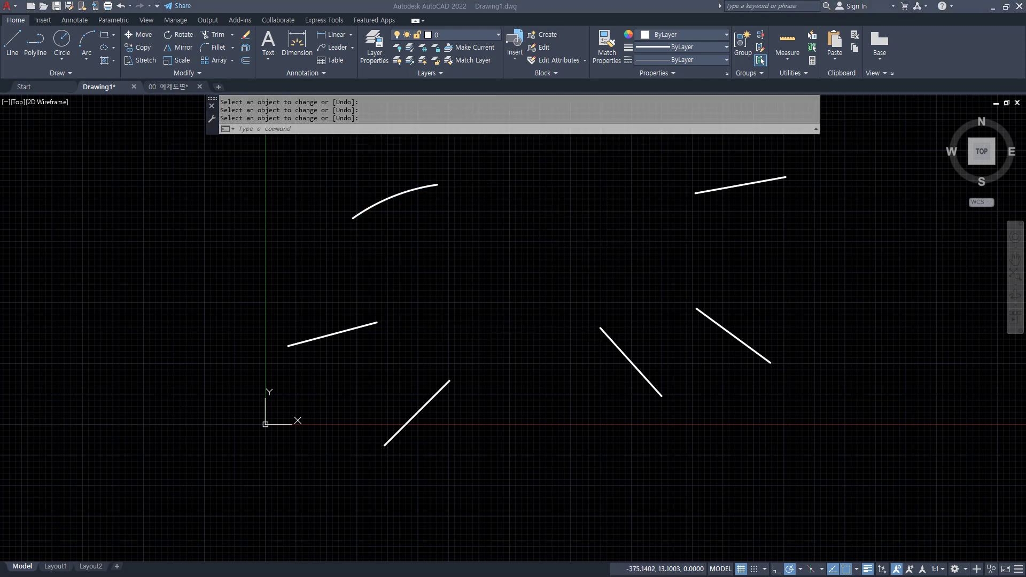
# Extend the arc and all five lines by a delta length of 50 with Lengthen, picking the ends facing the centre of the arrangement
pyautogui.click(281, 128)
pyautogui.write('len')
pyautogui.press('Return')
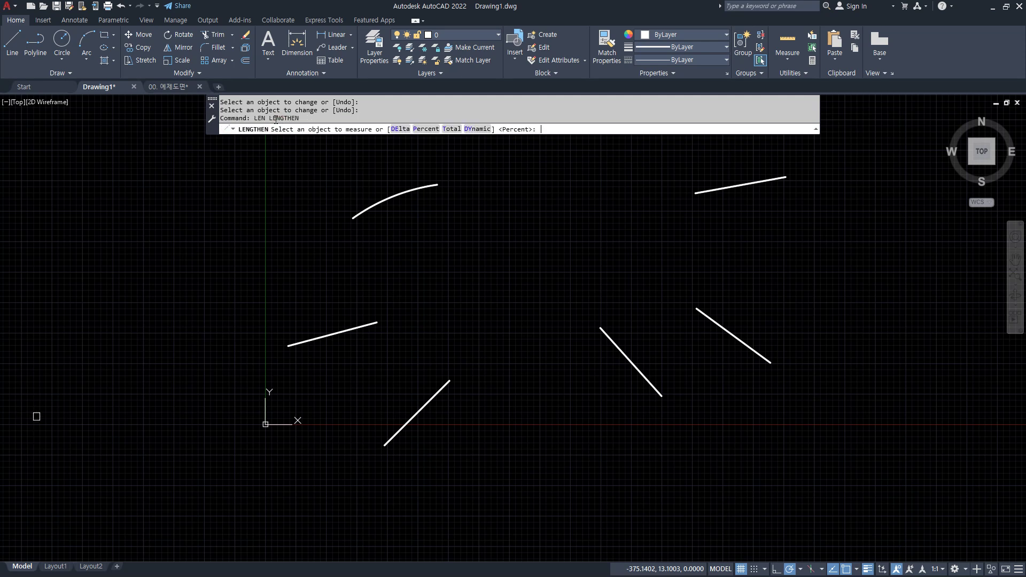
pyautogui.click(400, 129)
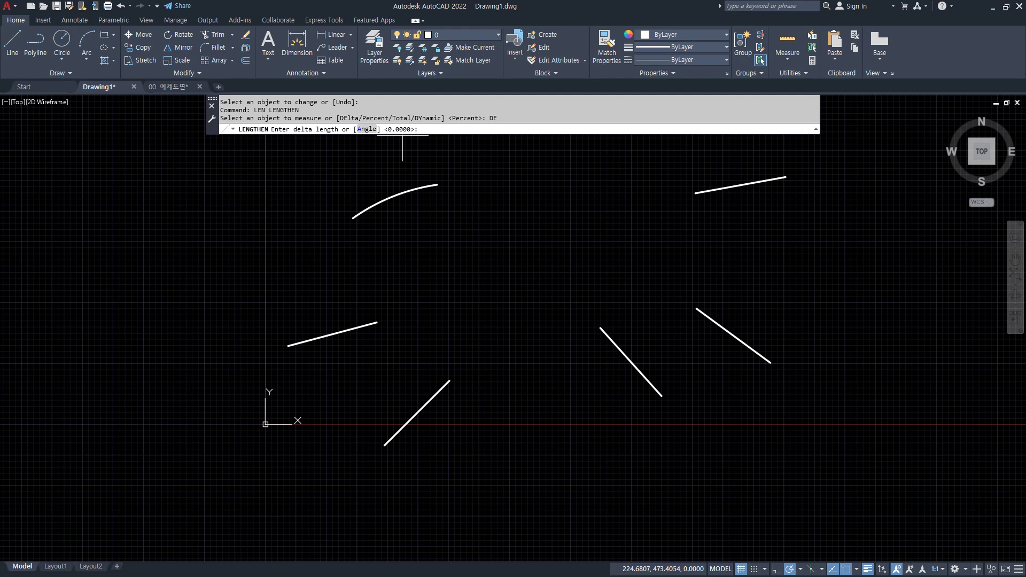
pyautogui.write('50')
pyautogui.press('Return')
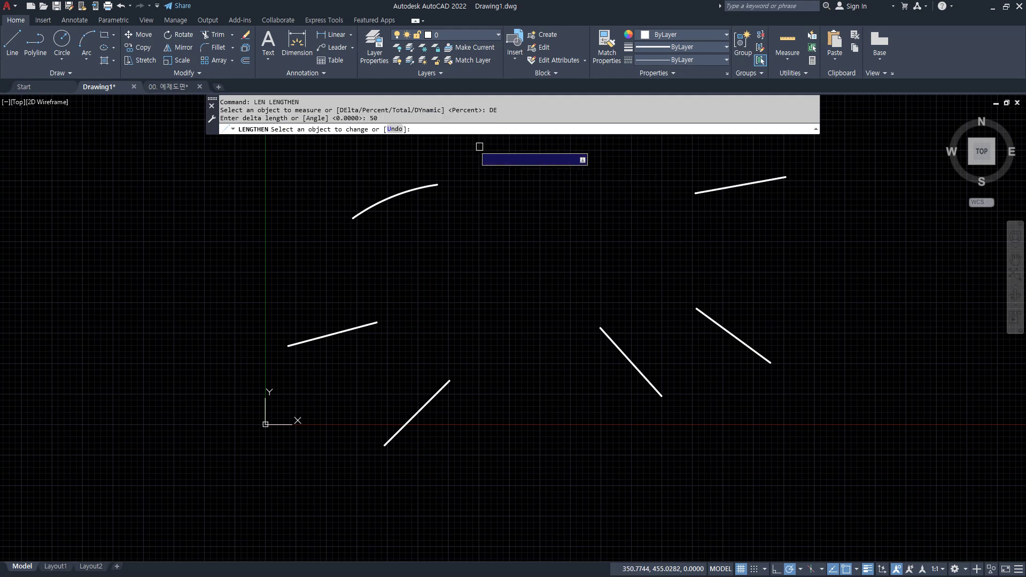
pyautogui.click(373, 323)
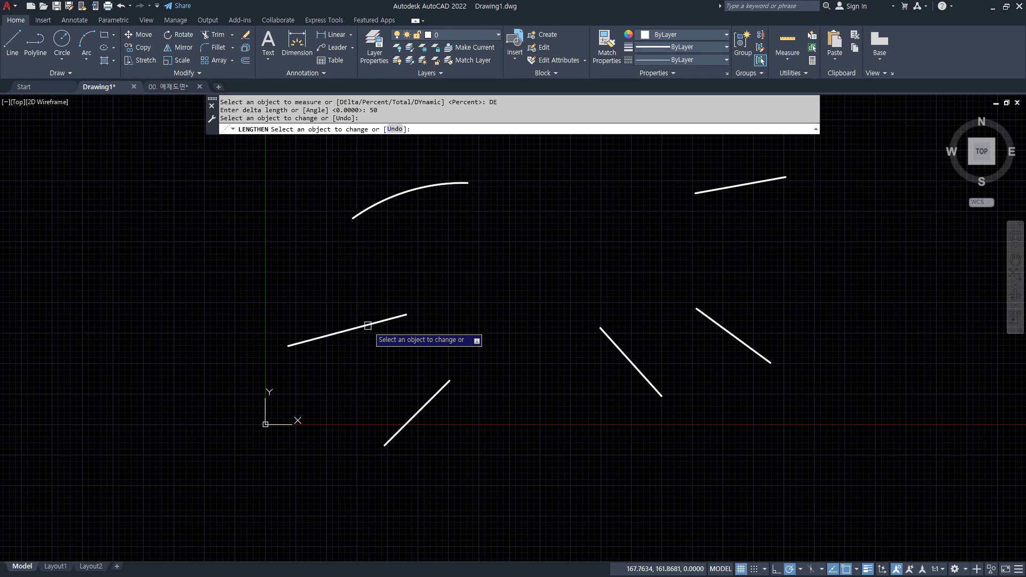
pyautogui.click(445, 385)
pyautogui.click(613, 343)
pyautogui.click(706, 315)
pyautogui.click(718, 188)
pyautogui.press('Return')
# Shorten all five lines and the arc with Lengthen using a delta length of -100, and try the arc once more
pyautogui.press('Return')
pyautogui.click(406, 129)
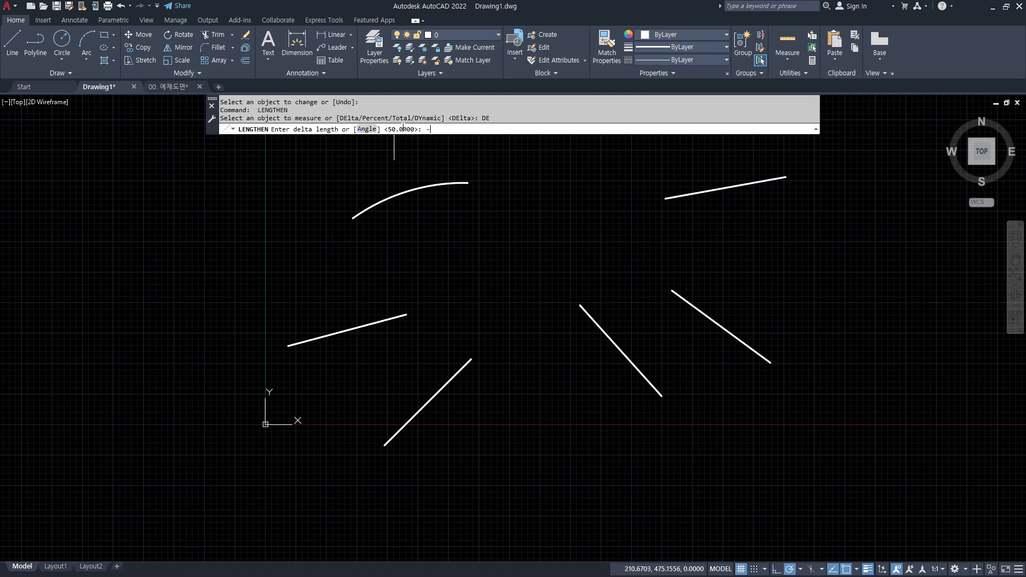
pyautogui.press('Return')
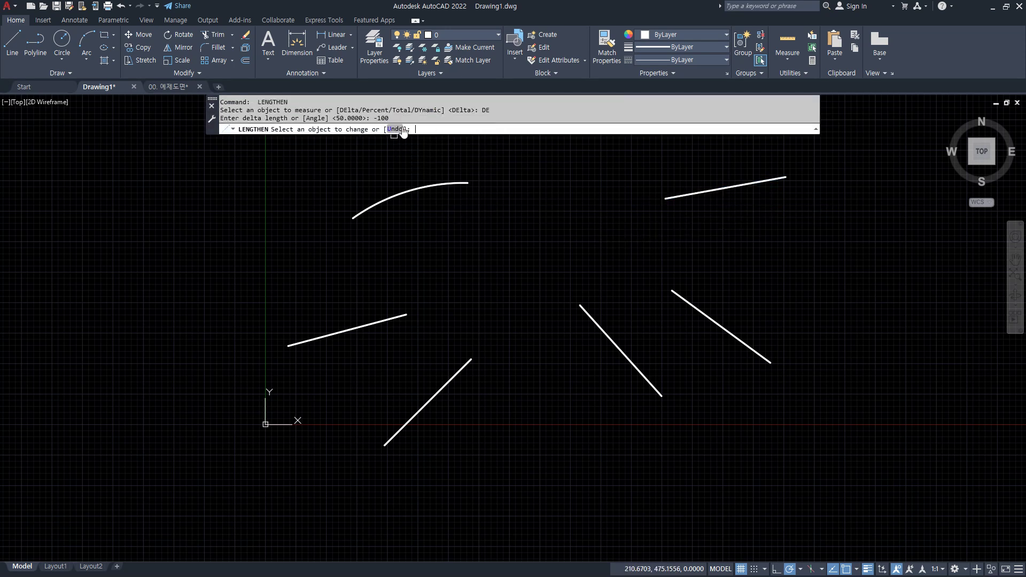
pyautogui.click(756, 181)
pyautogui.click(723, 328)
pyautogui.click(643, 374)
pyautogui.click(454, 376)
pyautogui.click(396, 319)
pyautogui.click(363, 209)
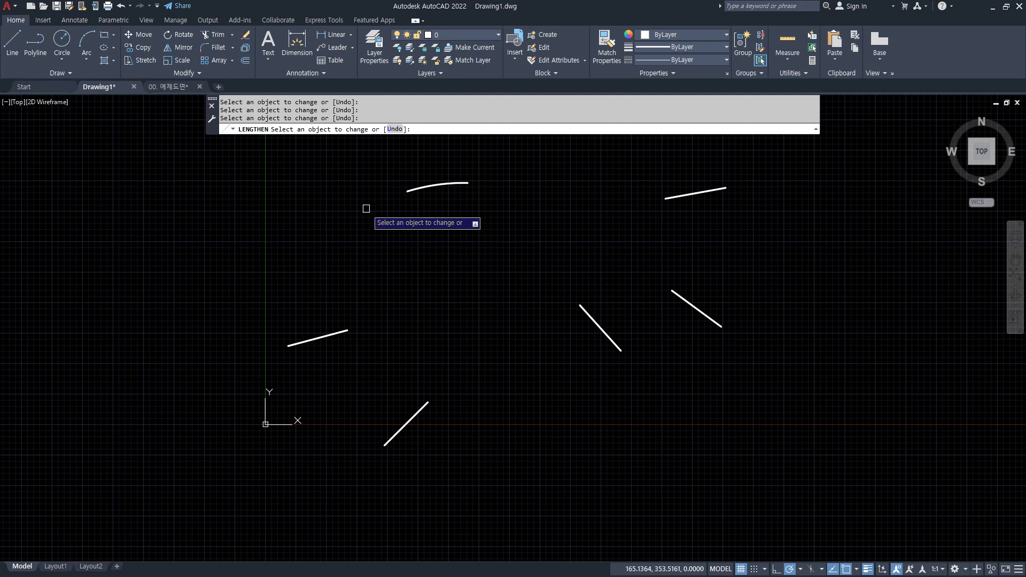
pyautogui.click(420, 190)
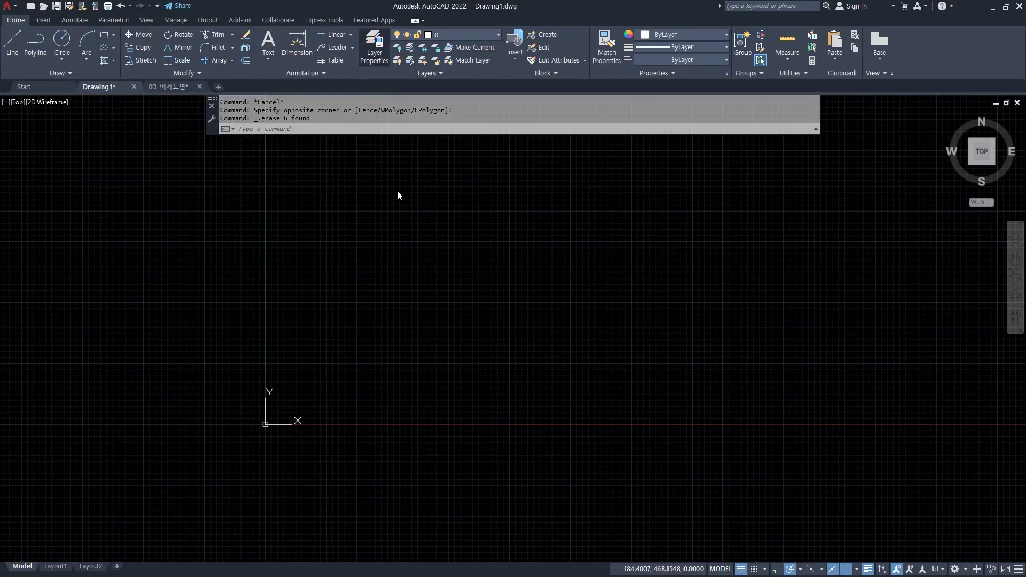
# Set the DIM layer's colour to red (color 1) in the layer properties
pyautogui.click(374, 47)
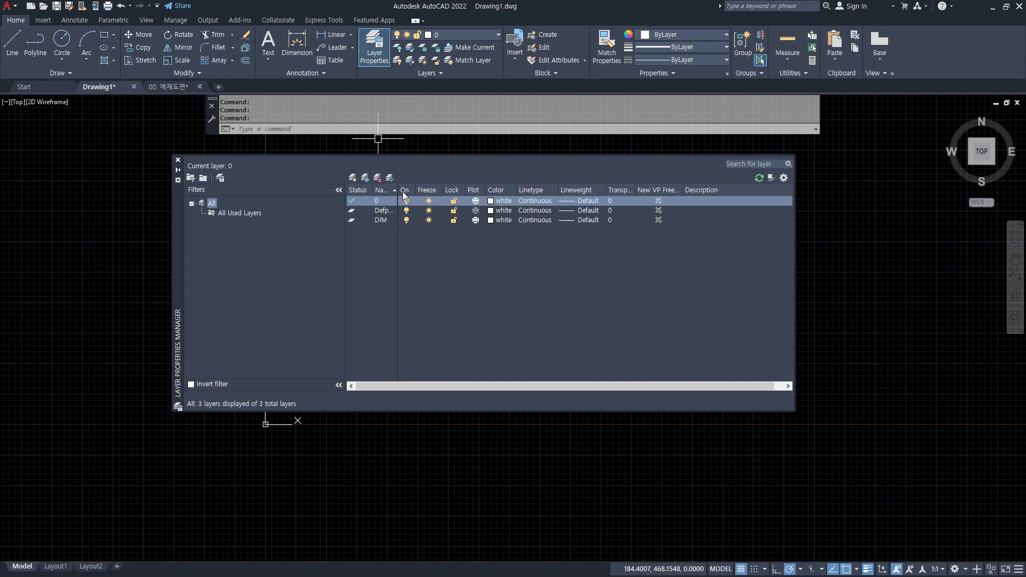
pyautogui.click(488, 220)
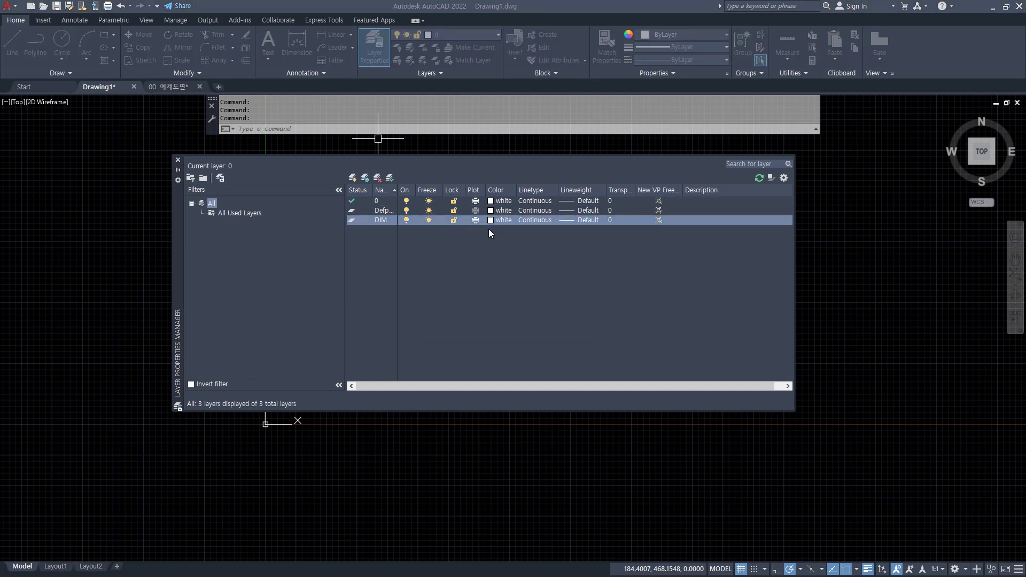
pyautogui.write('1')
pyautogui.press('Return')
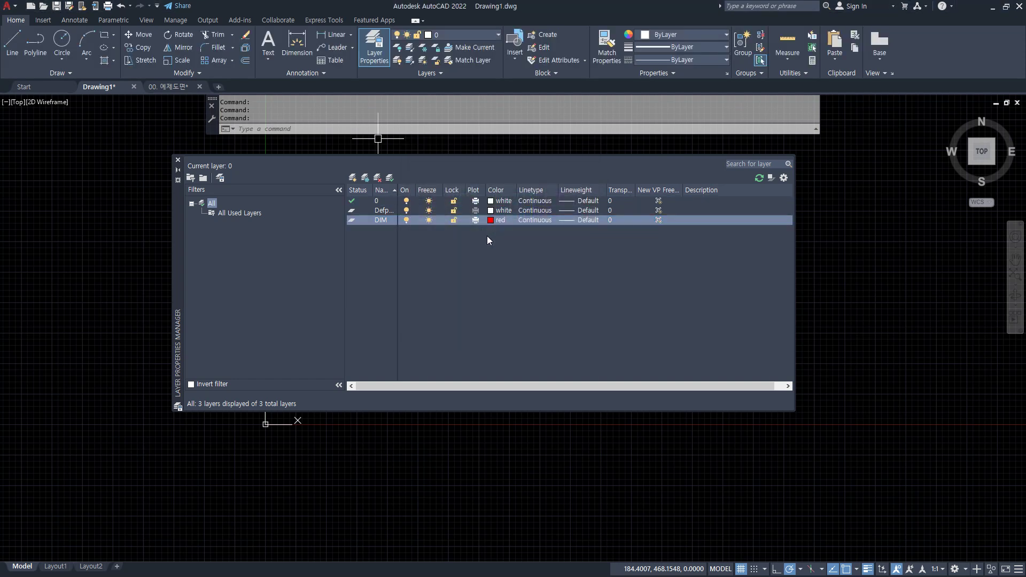
# Assign the CENTER linetype to the DIM layer and close the layer properties
pyautogui.click(532, 220)
pyautogui.click(535, 351)
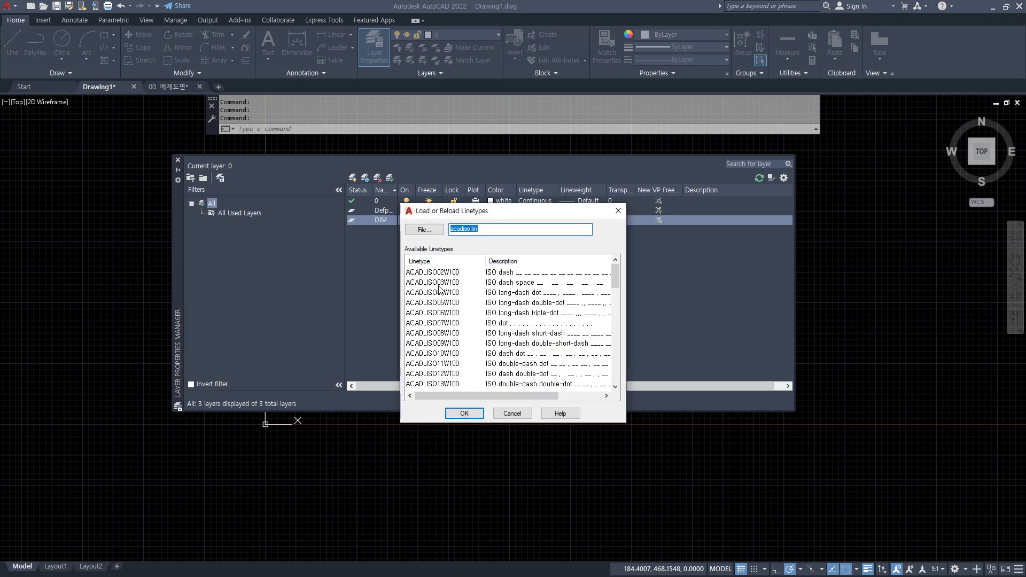
pyautogui.press('c')
pyautogui.click(463, 413)
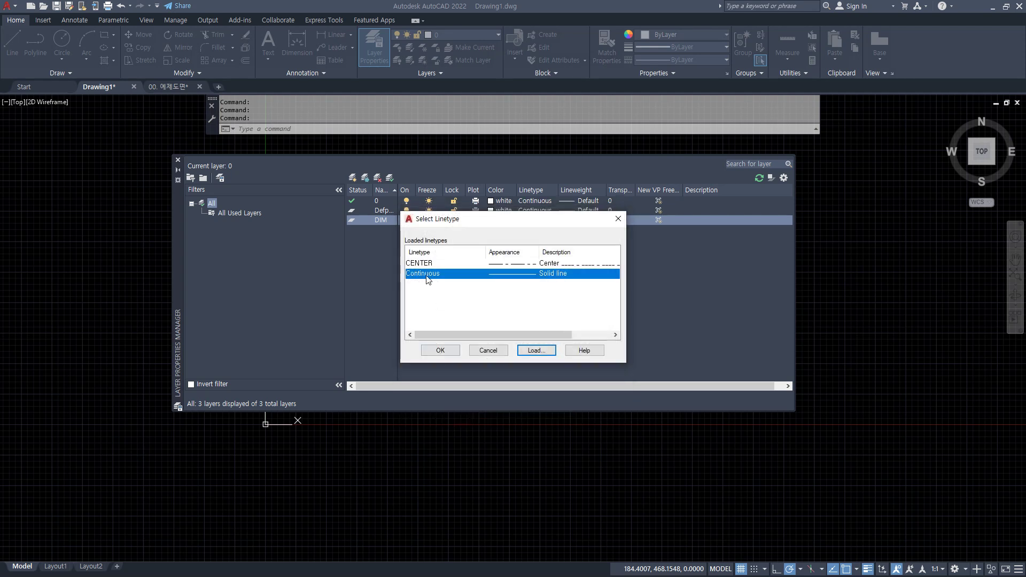
pyautogui.click(422, 264)
pyautogui.click(441, 351)
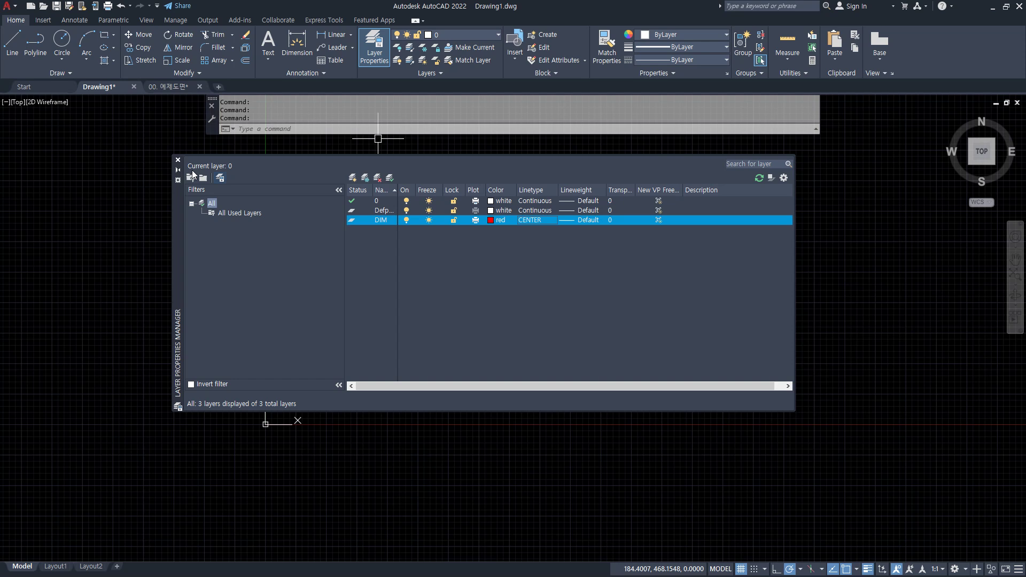
pyautogui.click(179, 160)
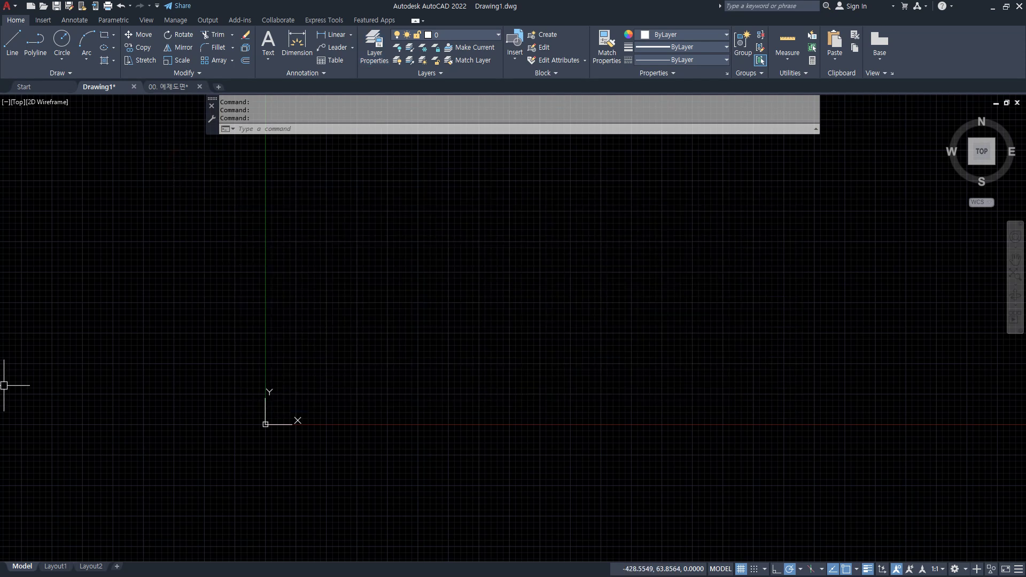
# Draw one horizontal and one vertical construction line crossing at a point up and right of the origin
pyautogui.write('x')
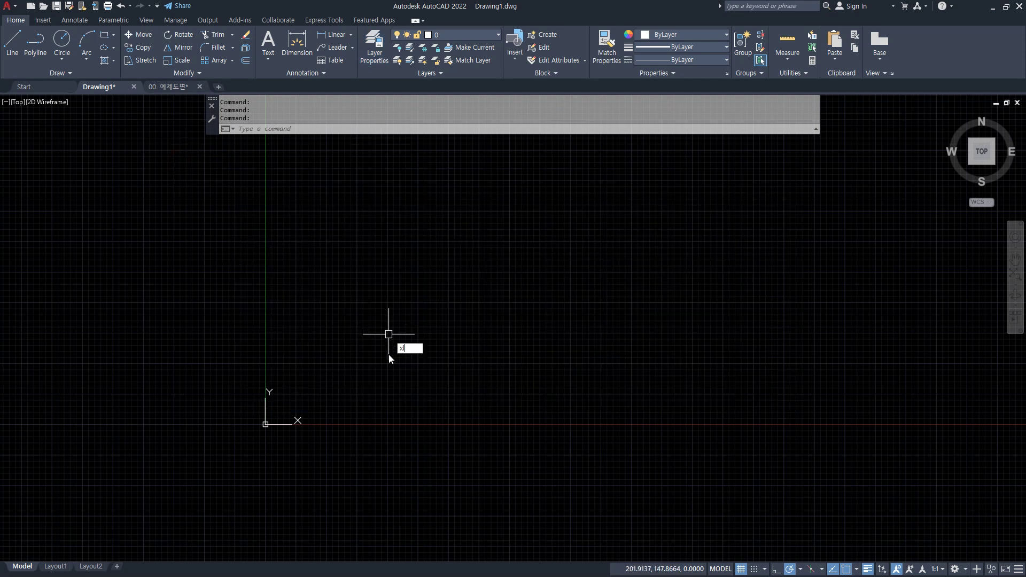
pyautogui.write('l')
pyautogui.press('Return')
pyautogui.click(390, 336)
pyautogui.click(437, 337)
pyautogui.click(390, 300)
pyautogui.press('Escape')
# Move both construction lines to the DIM layer and check the lineweight display
pyautogui.click(411, 360)
pyautogui.click(380, 264)
pyautogui.click(475, 36)
pyautogui.click(445, 73)
pyautogui.press('Escape')
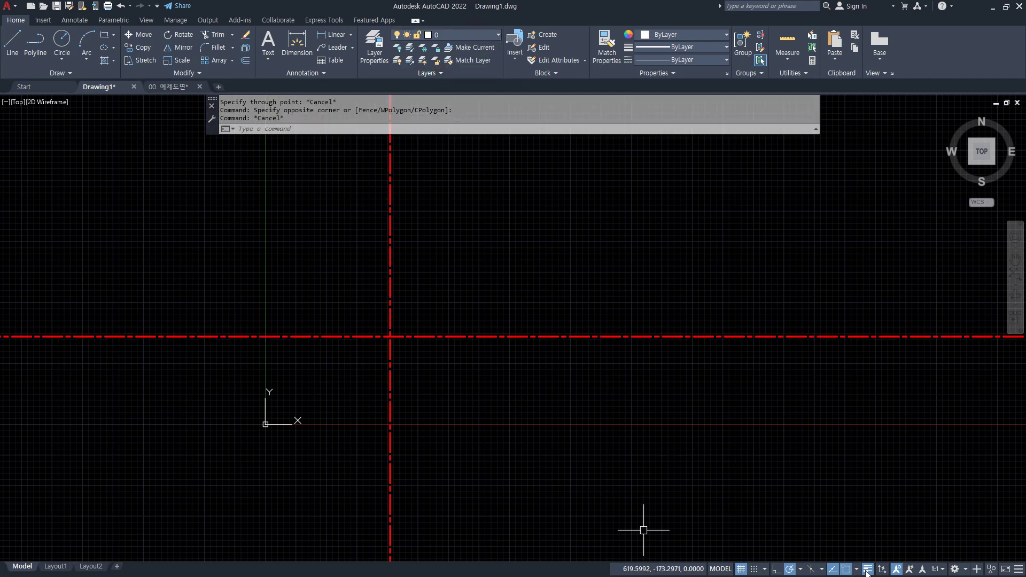
pyautogui.click(868, 570)
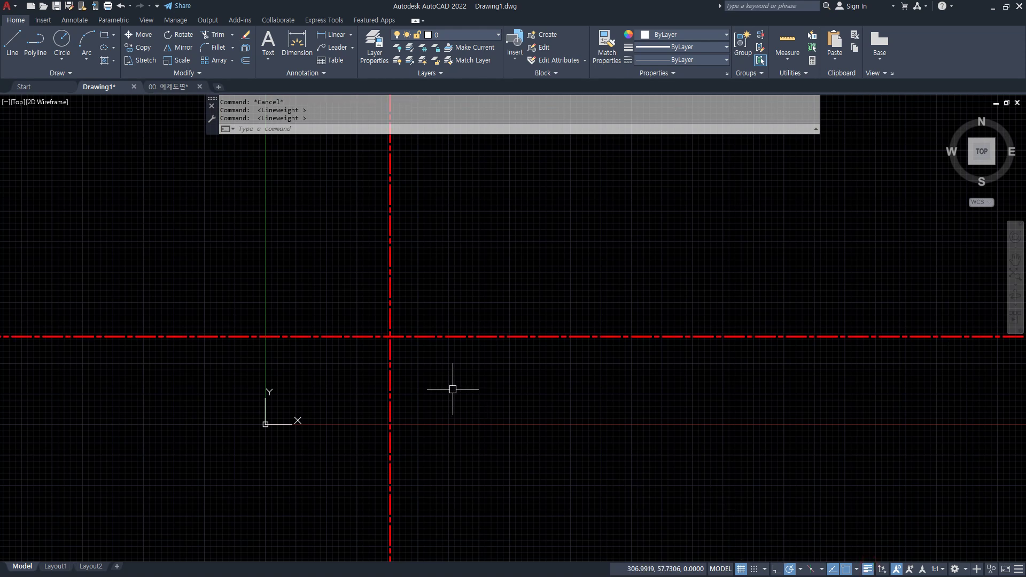
# Offset the horizontal construction line upward by 35
pyautogui.write('o')
pyautogui.press('Return')
pyautogui.write('3')
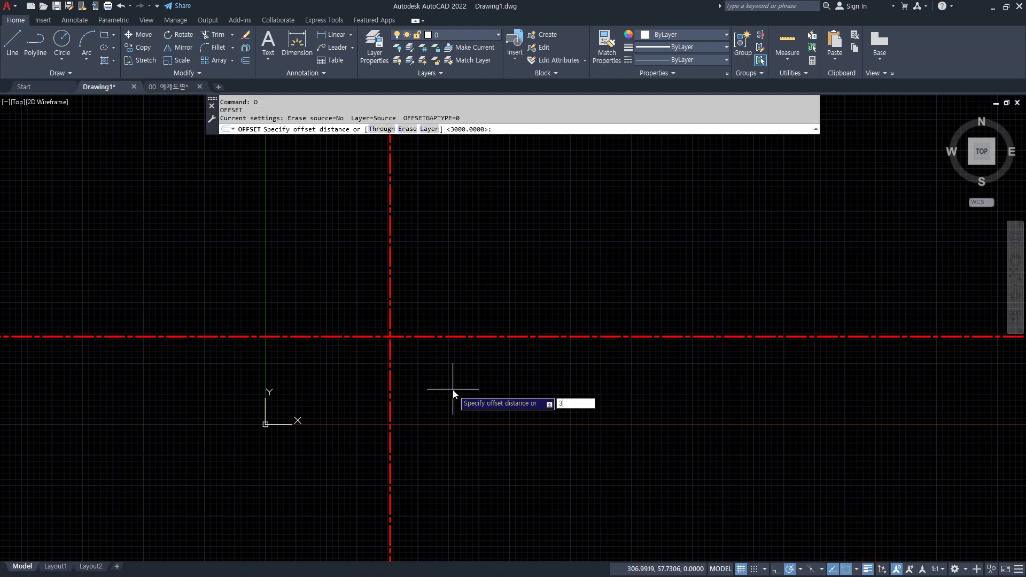
pyautogui.write('5')
pyautogui.press('Return')
pyautogui.click(433, 336)
pyautogui.click(436, 306)
pyautogui.scroll(6, 394, 337)
pyautogui.moveTo(415, 302); pyautogui.dragTo(426, 337, button='middle')
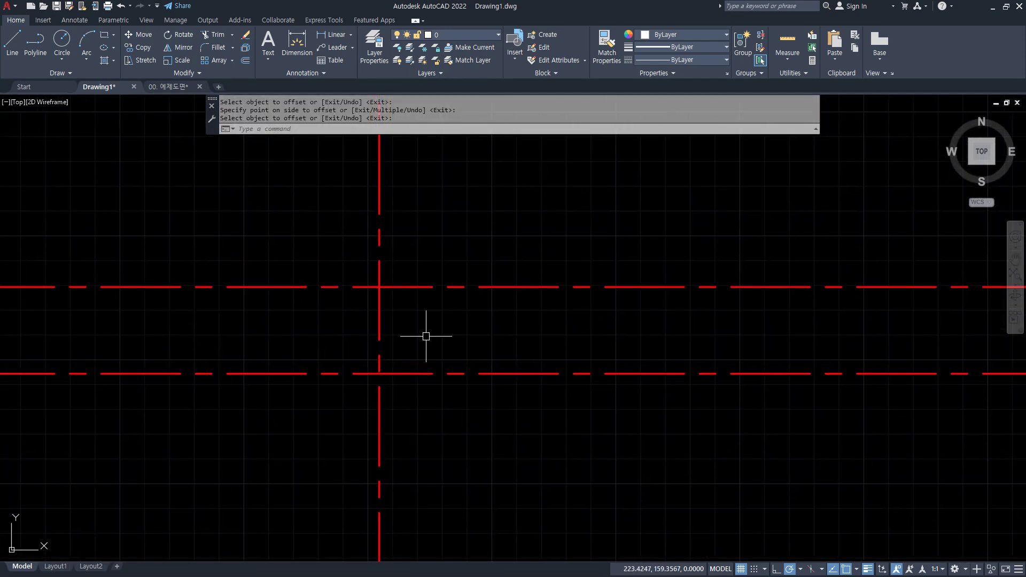
# Offset the upper horizontal centerline upward by 30
pyautogui.press('Return')
pyautogui.press('Return')
pyautogui.write('30')
pyautogui.press('Return')
pyautogui.click(425, 287)
pyautogui.click(425, 249)
pyautogui.press('Return')
# Offset the topmost horizontal centerline upward by 25
pyautogui.press('Return')
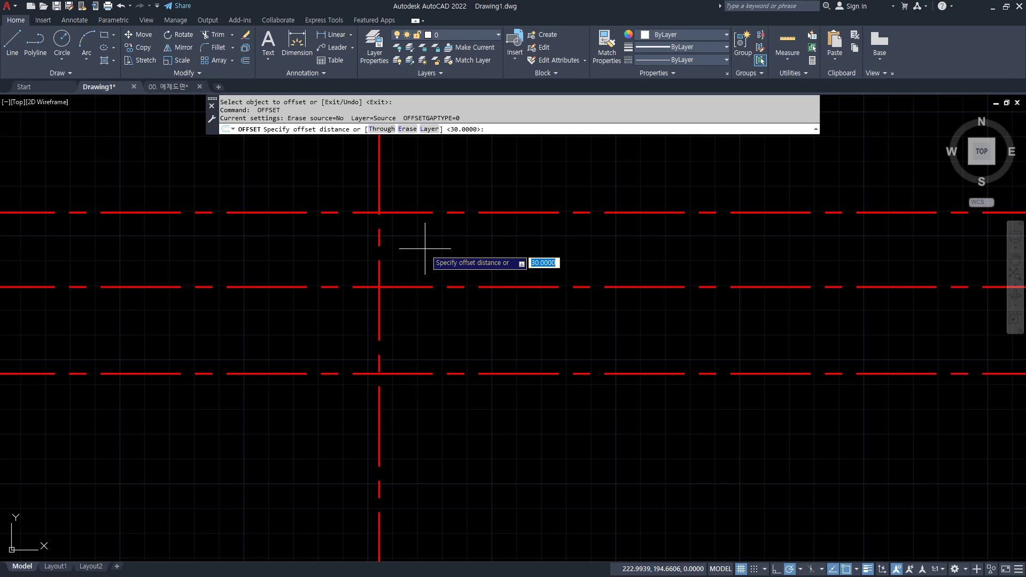
pyautogui.write('25')
pyautogui.press('Return')
pyautogui.click(431, 213)
pyautogui.click(434, 192)
pyautogui.moveTo(434, 192); pyautogui.dragTo(427, 227, button='middle')
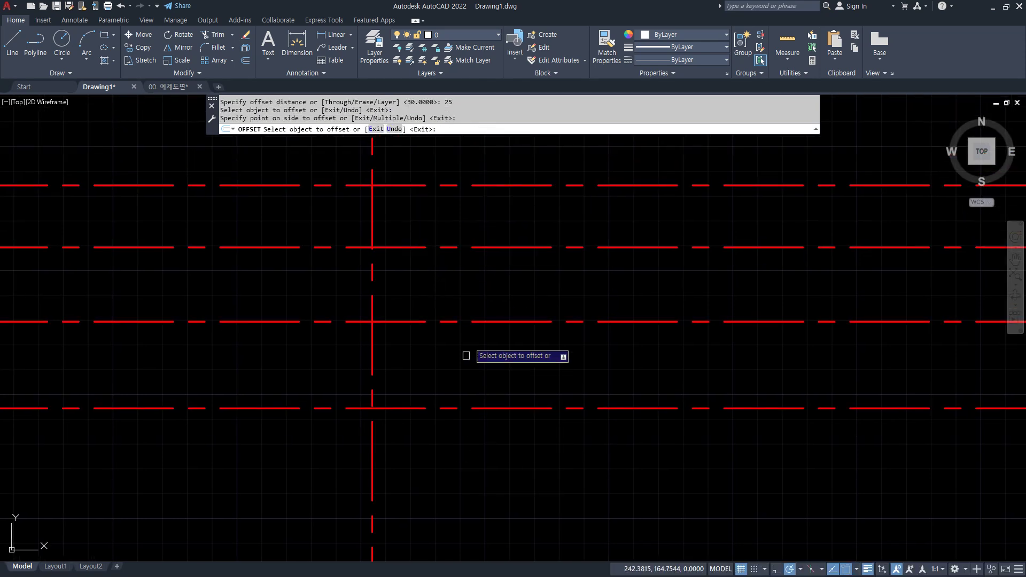
pyautogui.press('Return')
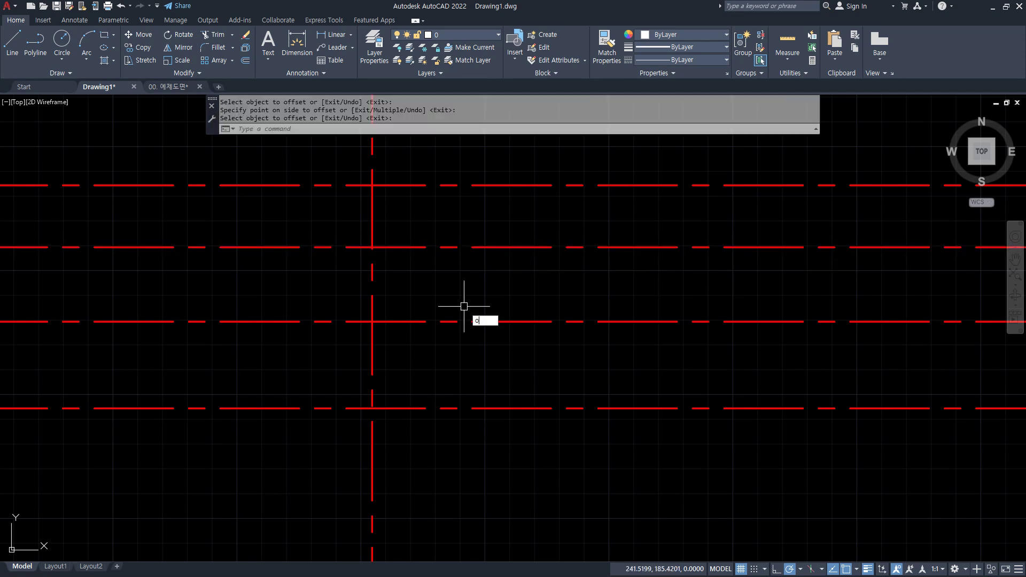
# Offset the vertical centerline to the right by 45
pyautogui.press('Return')
pyautogui.write('45')
pyautogui.press('Return')
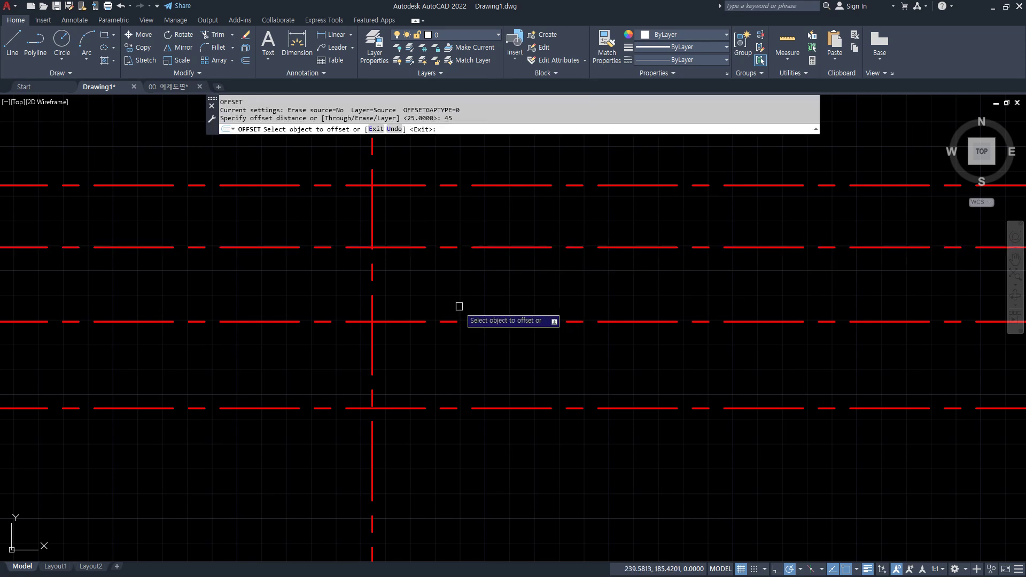
pyautogui.click(373, 307)
pyautogui.click(438, 307)
pyautogui.press('Return')
# Offset the second vertical centerline to the right by 75
pyautogui.press('Return')
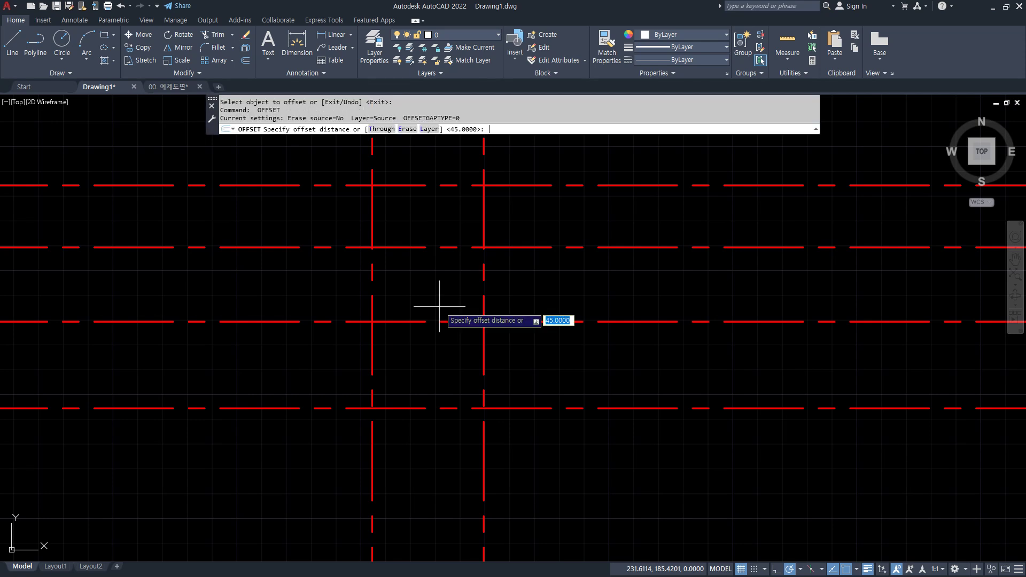
pyautogui.write('75')
pyautogui.press('Return')
pyautogui.click(483, 302)
pyautogui.click(579, 301)
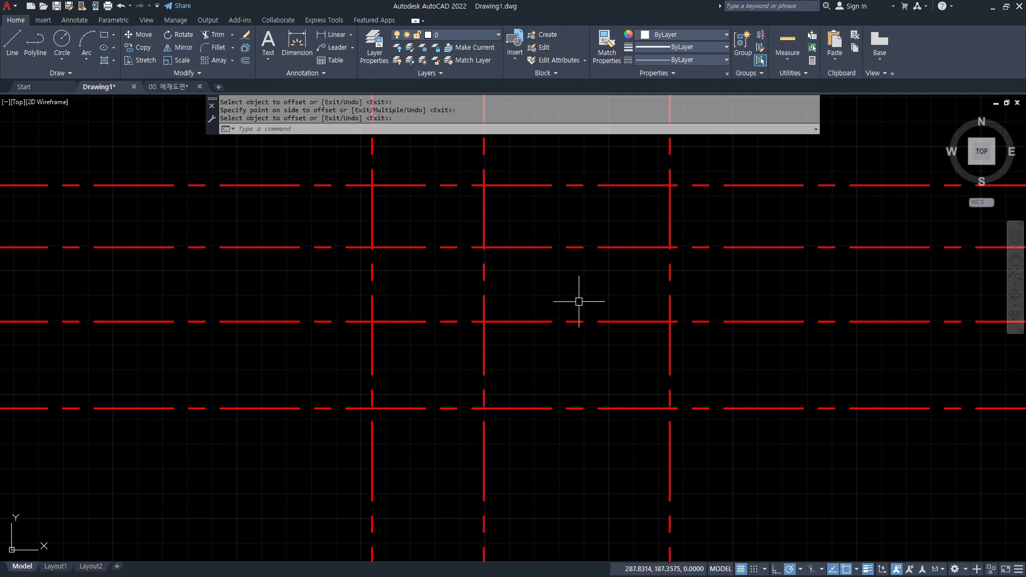
pyautogui.press('Return')
# Set the global linetype scale (LTS) to 0.3
pyautogui.write('LTS')
pyautogui.press('Return')
pyautogui.write('0.3')
pyautogui.press('Return')
# Draw two circles of diameter 18 where the leftmost vertical centerline crosses the two lowest horizontal centerlines
pyautogui.write('c')
pyautogui.press('Return')
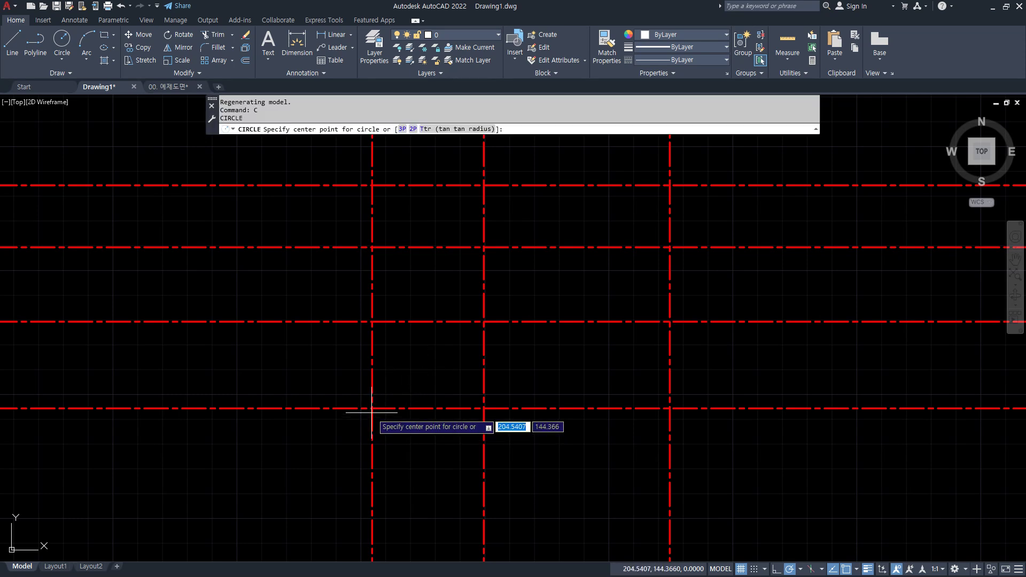
pyautogui.click(372, 409)
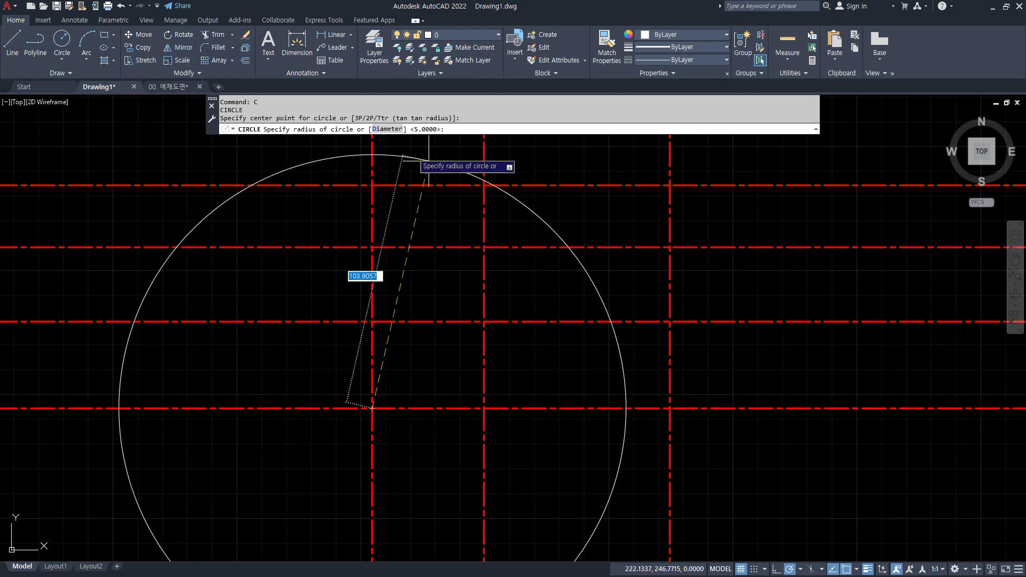
pyautogui.click(387, 129)
pyautogui.write('18')
pyautogui.press('Return')
pyautogui.press('Return')
pyautogui.click(372, 321)
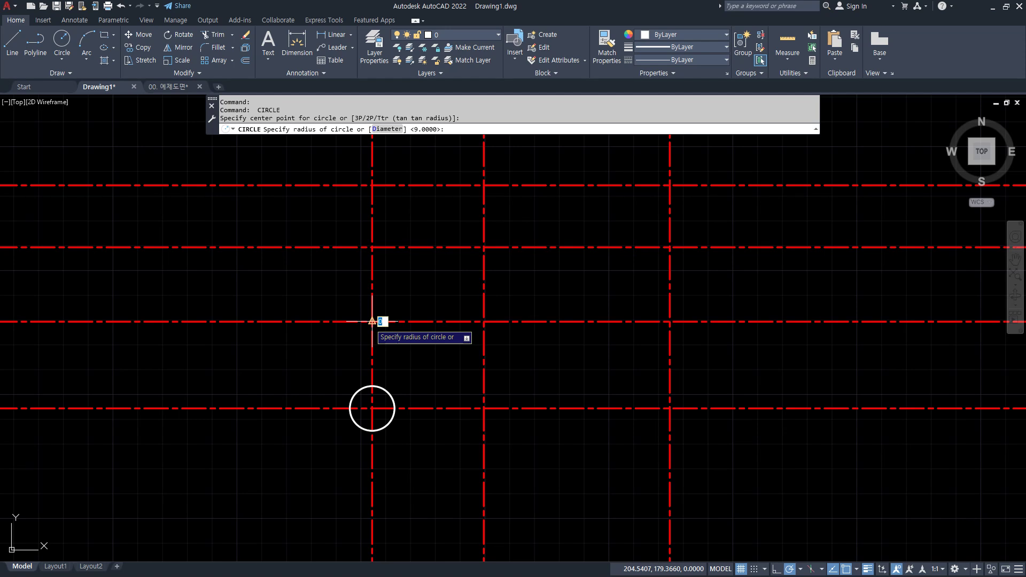
pyautogui.press('Return')
# Draw a concentric circle of diameter 30 around each of the two 18-diameter circles
pyautogui.press('Return')
pyautogui.click(373, 408)
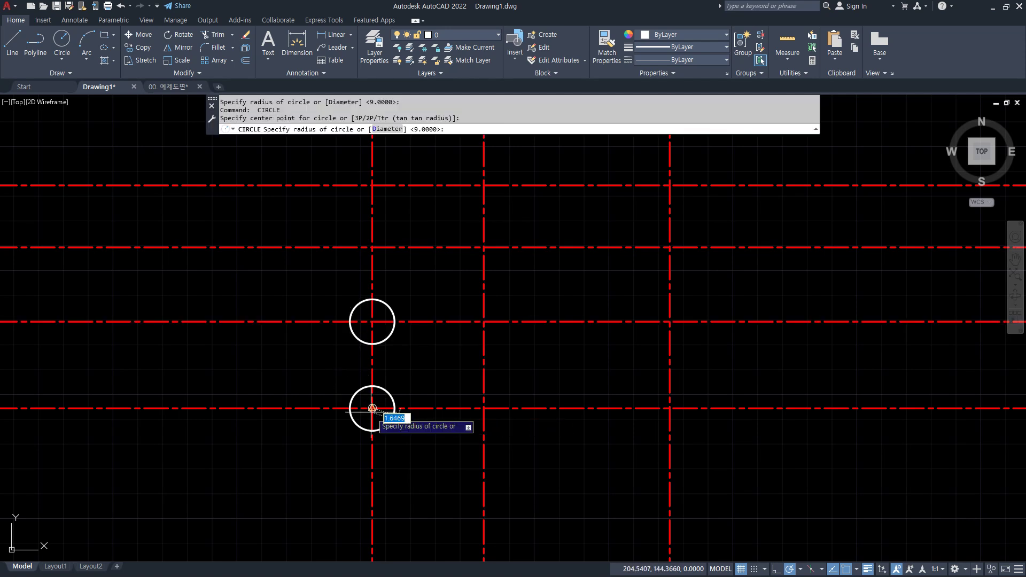
pyautogui.click(393, 130)
pyautogui.write('30')
pyautogui.press('Return')
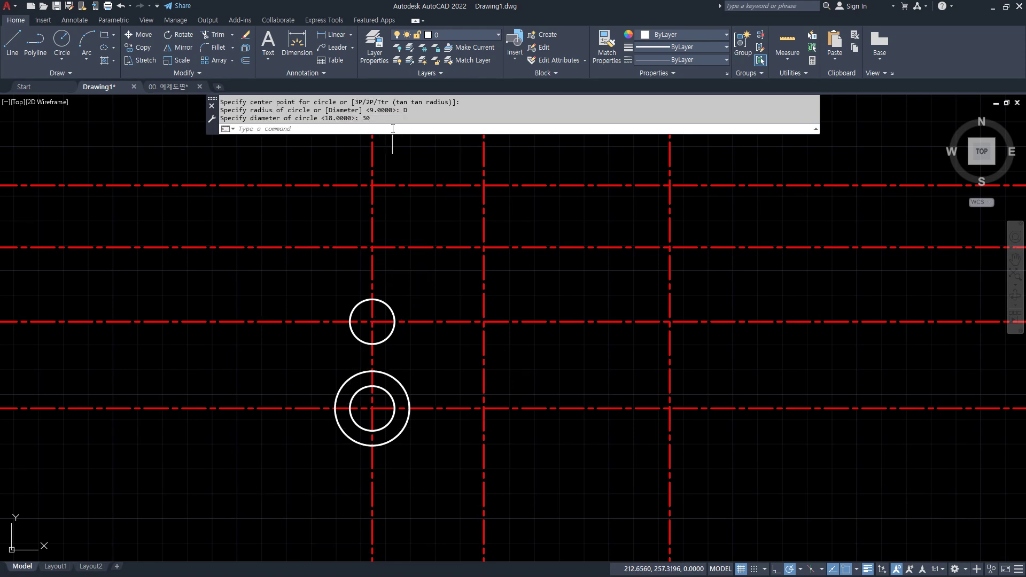
pyautogui.press('Return')
pyautogui.click(373, 322)
pyautogui.press('Return')
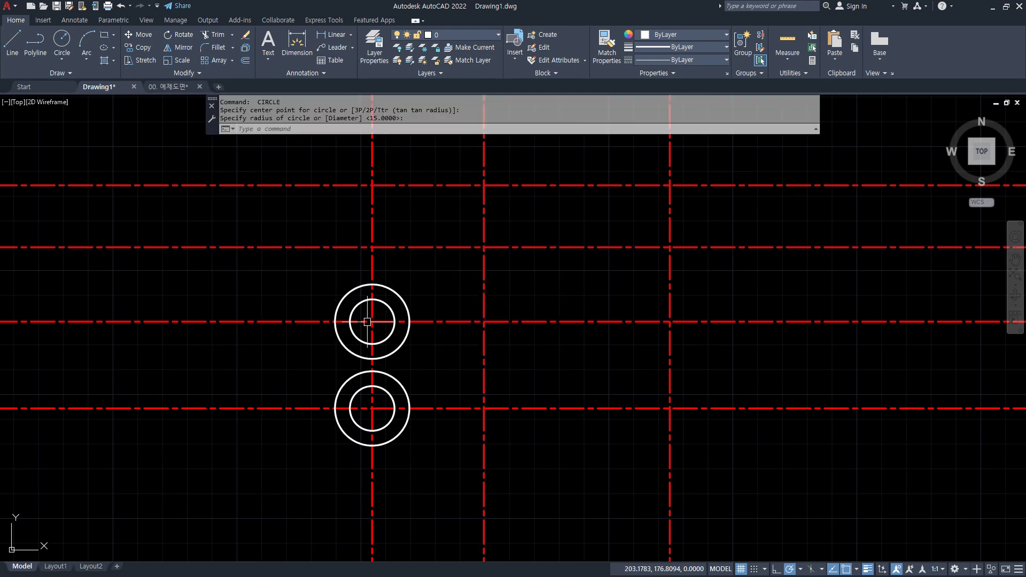
# Join the two outer circles with vertical lines between their left quadrants and between their right quadrants
pyautogui.write('L')
pyautogui.press('Return')
pyautogui.click(336, 408)
pyautogui.click(335, 409)
pyautogui.press('Return')
pyautogui.press('Return')
pyautogui.click(410, 321)
pyautogui.click(409, 409)
pyautogui.press('Return')
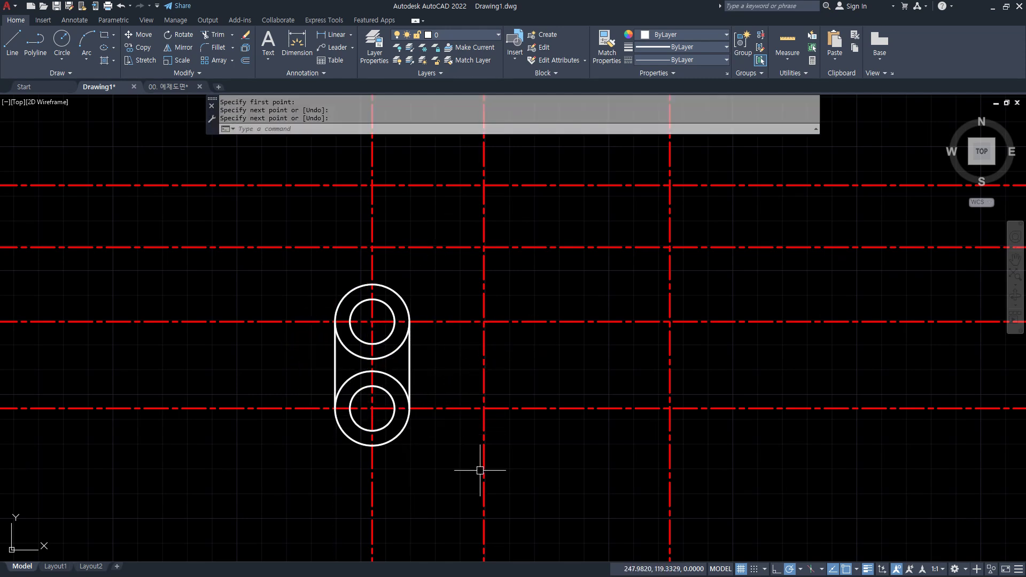
# Try trimming the facing halves of the four circles with fence selections, and undo the trim
pyautogui.write('tr')
pyautogui.press('Return')
pyautogui.moveTo(385, 401); pyautogui.dragTo(386, 321)
pyautogui.press('Return')
pyautogui.click(365, 334)
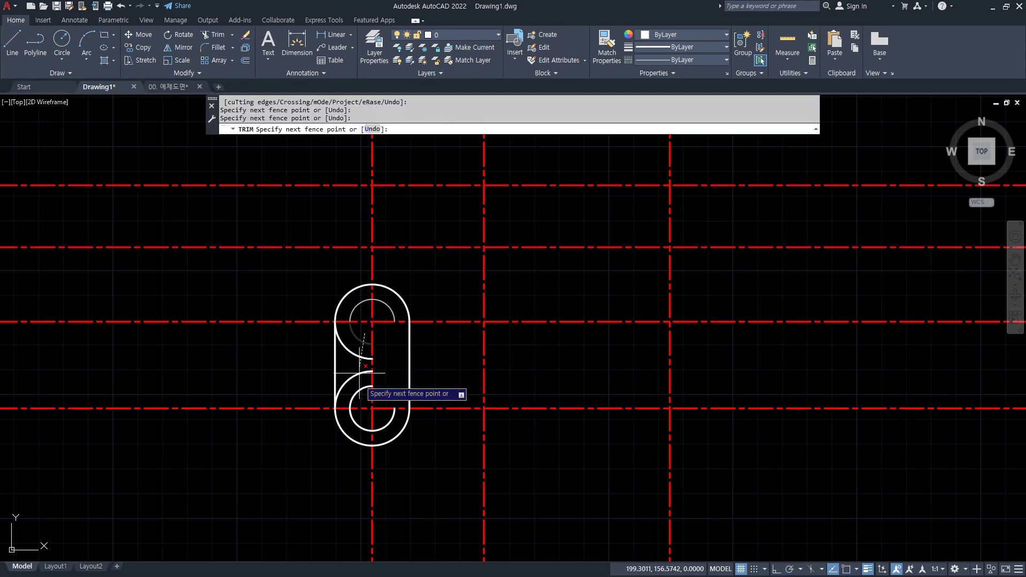
pyautogui.press('Return')
pyautogui.press('Return')
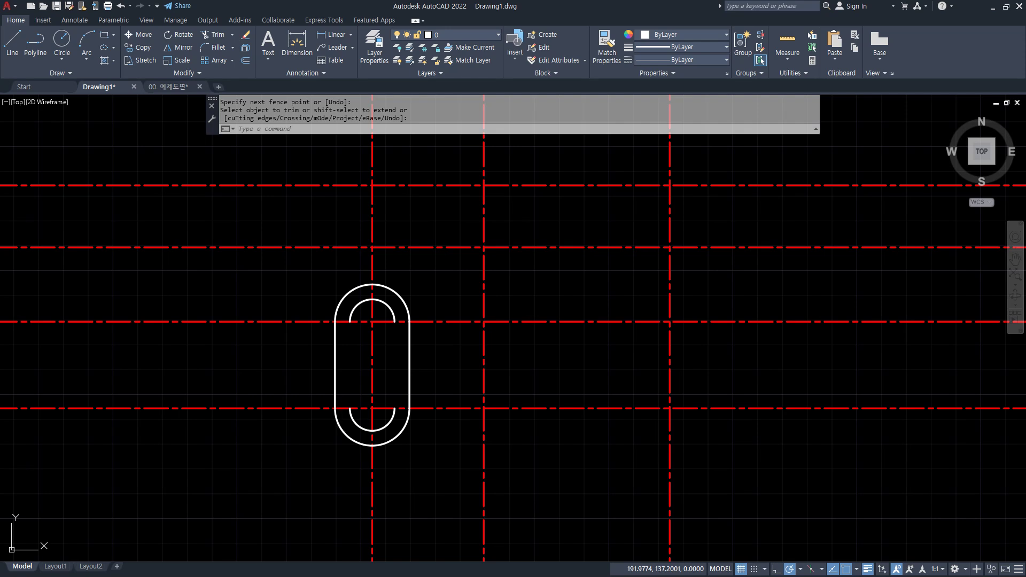
pyautogui.hotkey('ctrl', 'x')
pyautogui.press('Escape')
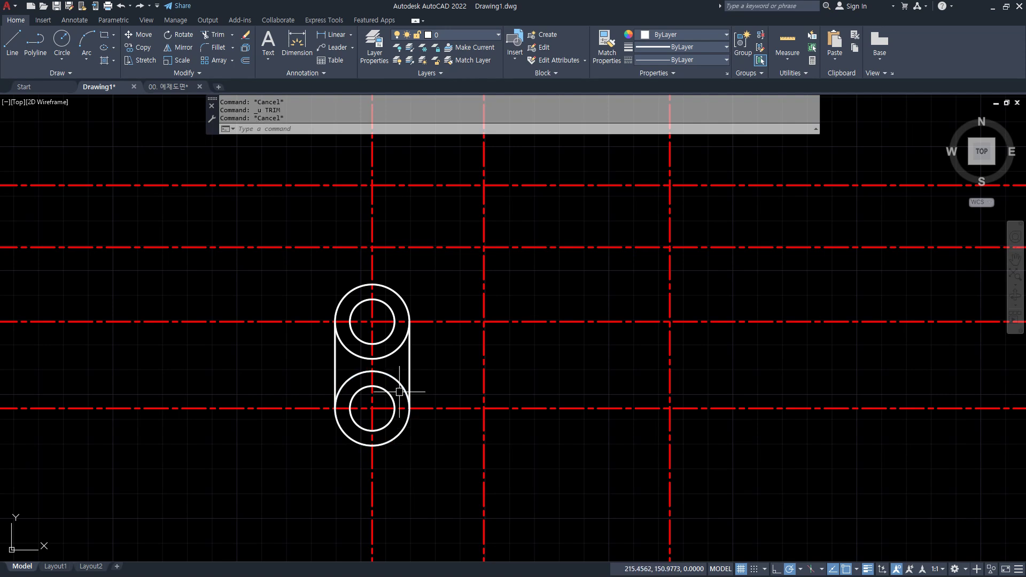
# Trim away the facing halves of all four circles between the two lower horizontal centerlines
pyautogui.write('tr')
pyautogui.press('Return')
pyautogui.click(383, 398)
pyautogui.press('Return')
pyautogui.click(364, 334)
pyautogui.press('Return')
pyautogui.press('Return')
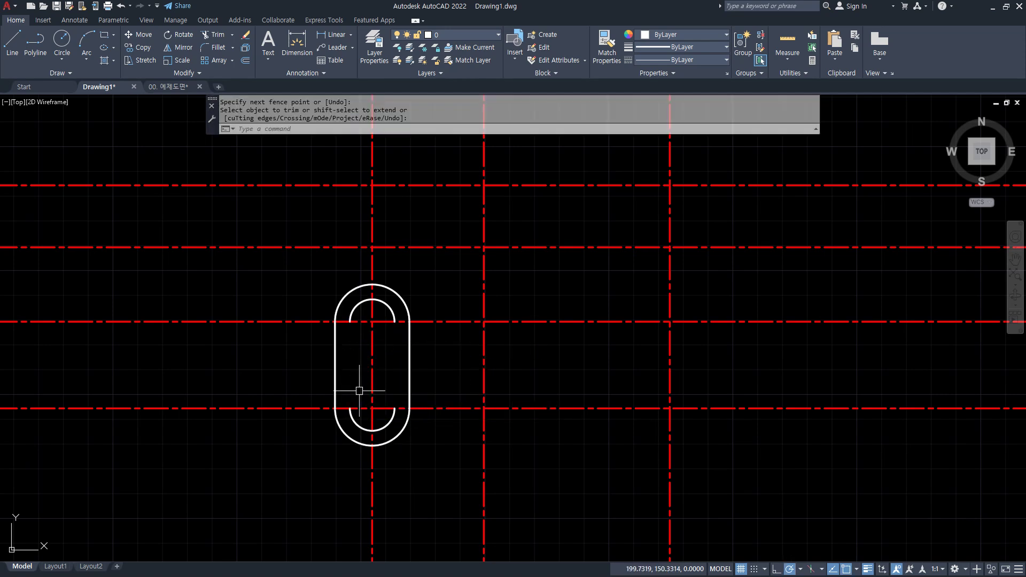
# Close the inner slot with two vertical lines joining the left and right endpoints of the inner arcs
pyautogui.write('l')
pyautogui.press('Return')
pyautogui.click(351, 321)
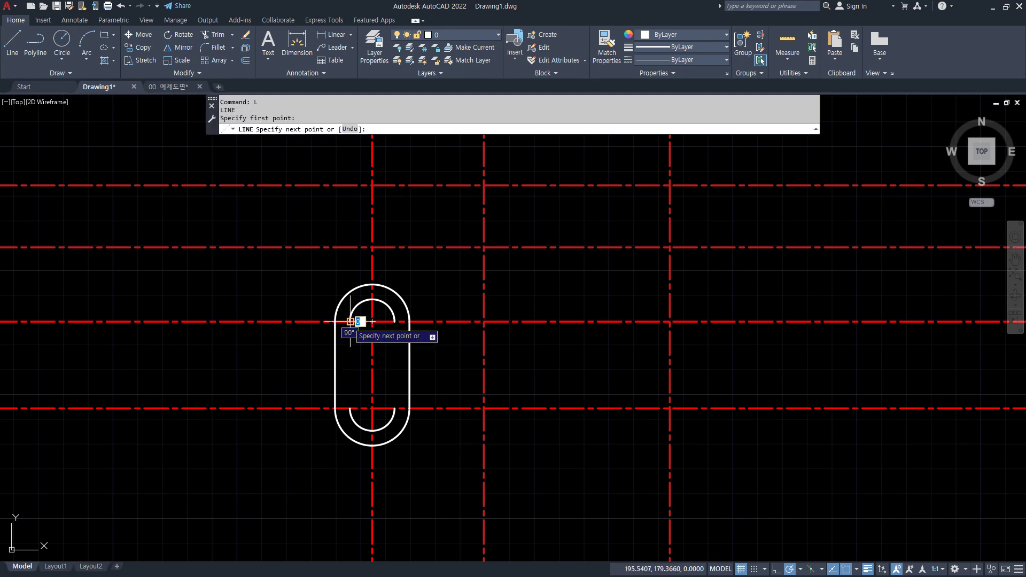
pyautogui.click(351, 408)
pyautogui.press('Return')
pyautogui.press('Return')
pyautogui.click(395, 321)
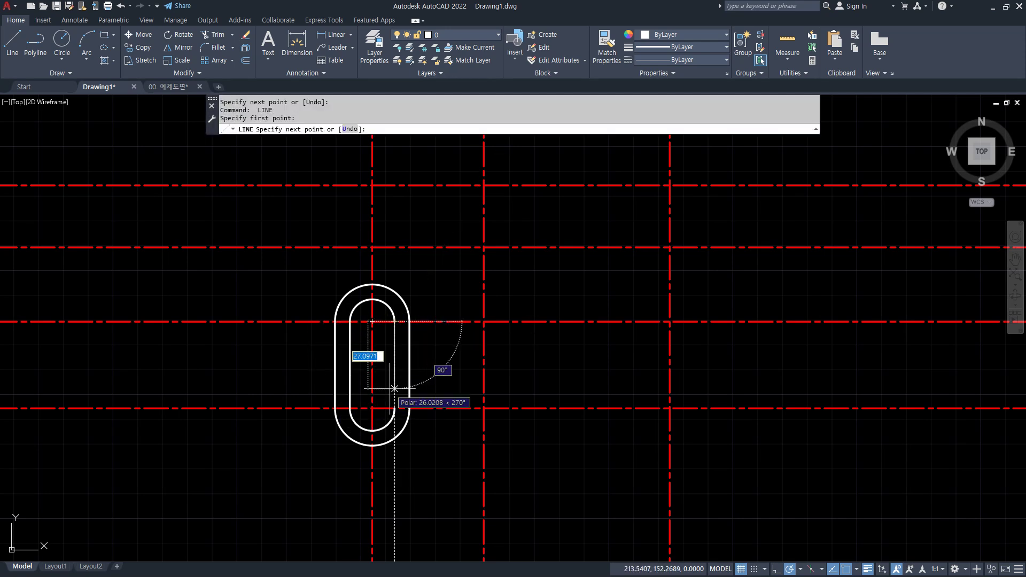
pyautogui.click(394, 410)
pyautogui.press('Return')
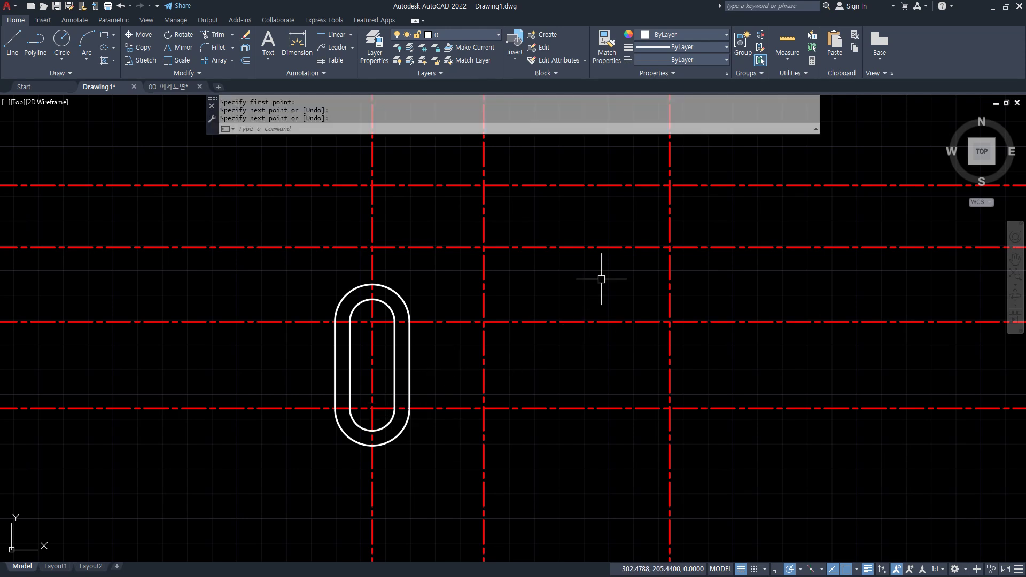
# Draw a circle of diameter 14 where the rightmost vertical centerline crosses the second-highest horizontal centerline
pyautogui.write('c')
pyautogui.press('Return')
pyautogui.click(670, 248)
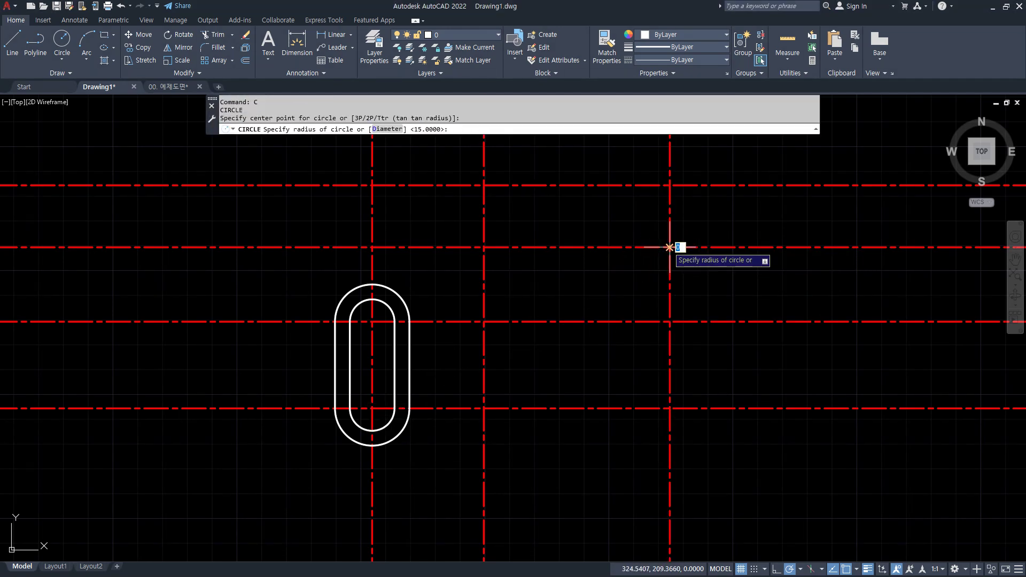
pyautogui.click(401, 128)
pyautogui.press('Return')
# Draw a concentric circle of diameter 30 around the 14-diameter circle
pyautogui.press('Return')
pyautogui.click(670, 247)
pyautogui.write('d')
pyautogui.press('Return')
pyautogui.write('30')
pyautogui.press('Return')
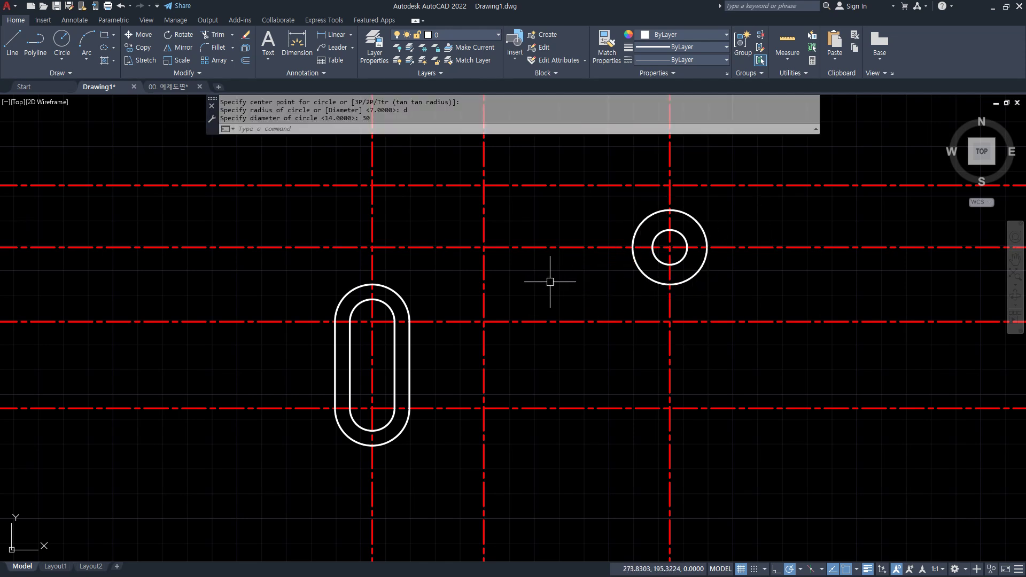
# Draw a circle of diameter 14 where the middle vertical centerline crosses the topmost horizontal centerline
pyautogui.moveTo(533, 283); pyautogui.dragTo(540, 316, button='middle')
pyautogui.write('c')
pyautogui.press('Return')
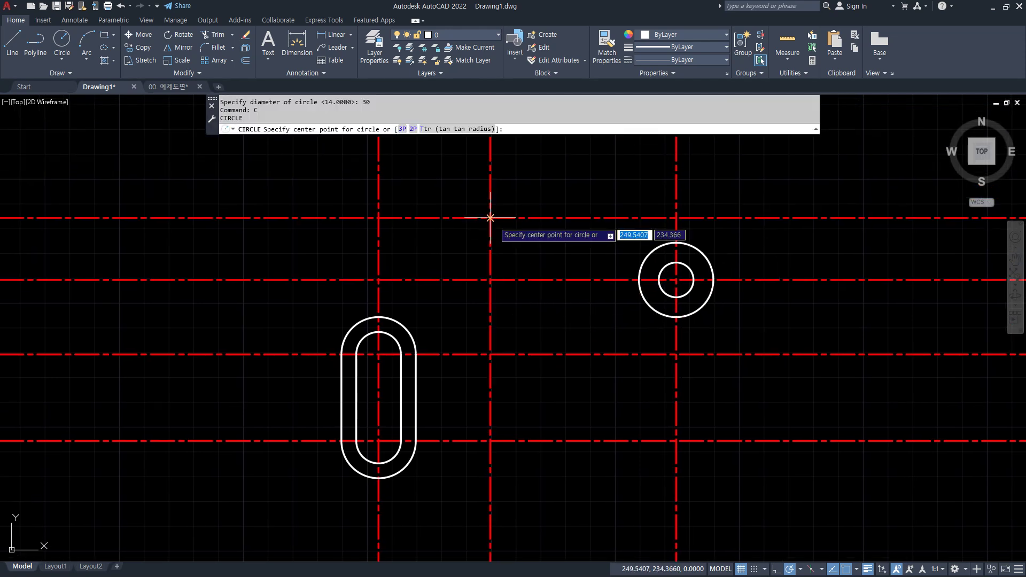
pyautogui.click(491, 218)
pyautogui.write('d')
pyautogui.press('Return')
pyautogui.write('14')
pyautogui.press('Return')
# Draw a concentric circle of diameter 26 around the new 14-diameter circle on the topmost centerline
pyautogui.write('c')
pyautogui.press('Return')
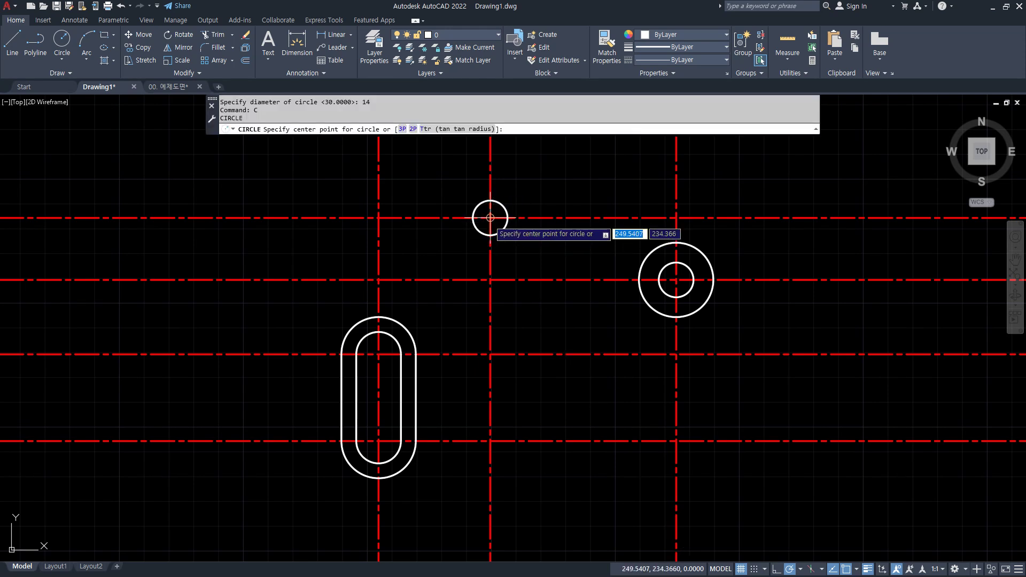
pyautogui.click(490, 218)
pyautogui.write('d')
pyautogui.press('Return')
pyautogui.write('26')
pyautogui.press('Return')
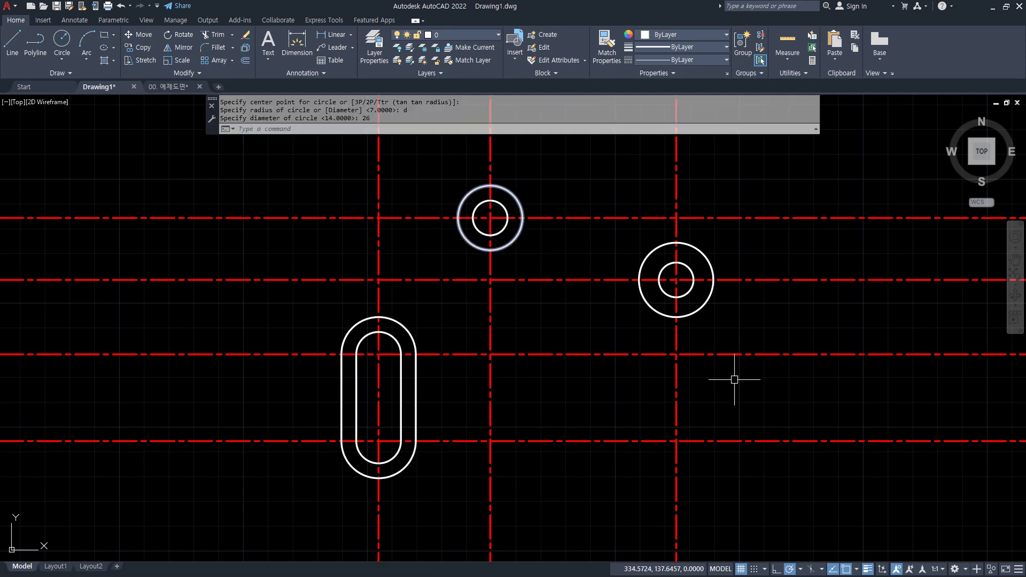
pyautogui.press('Escape')
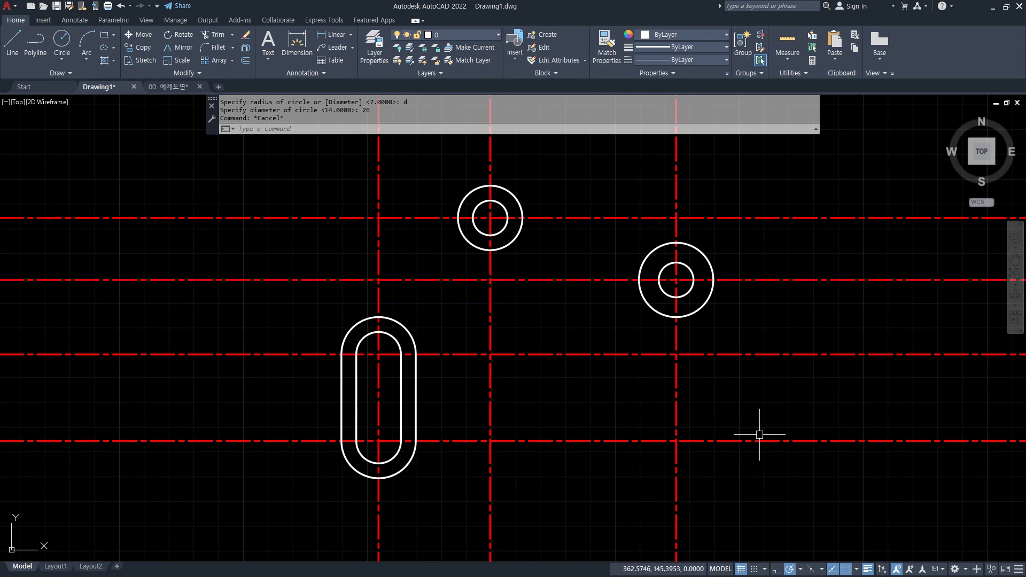
# Trim away the ends of all the red centerlines that run outside the area of the slot and circles
pyautogui.write('tr')
pyautogui.press('Return')
pyautogui.moveTo(802, 475)
pyautogui.mouseDown()
pyautogui.moveTo(796, 155)
pyautogui.moveTo(811, 163)
pyautogui.mouseUp()
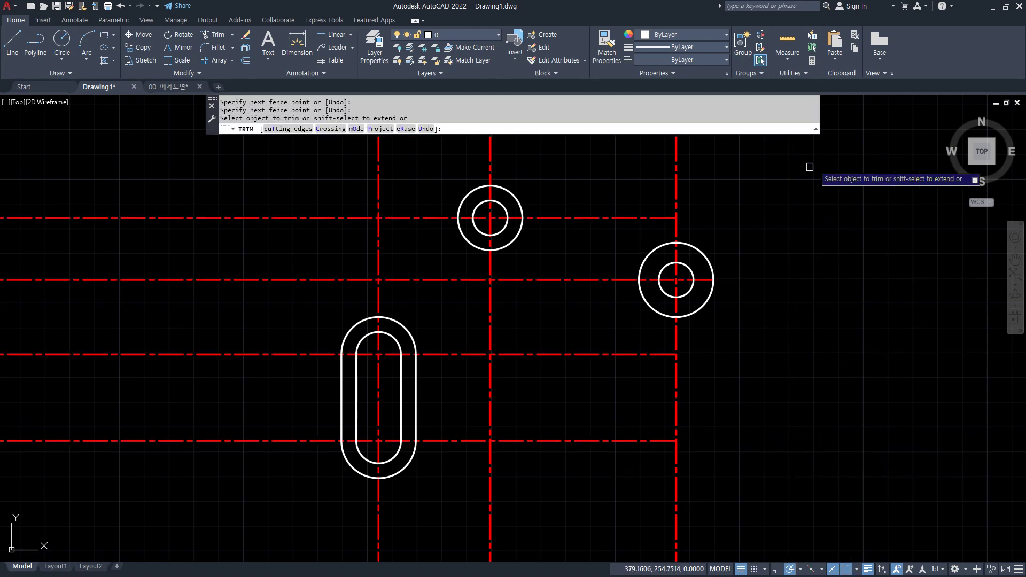
pyautogui.moveTo(469, 160)
pyautogui.mouseDown()
pyautogui.moveTo(270, 165)
pyautogui.moveTo(275, 155)
pyautogui.moveTo(786, 161)
pyautogui.mouseUp()
pyautogui.moveTo(268, 196)
pyautogui.mouseDown()
pyautogui.moveTo(265, 471)
pyautogui.moveTo(302, 518)
pyautogui.moveTo(800, 510)
pyautogui.mouseUp()
pyautogui.click(803, 511)
pyautogui.click(803, 405)
pyautogui.click(754, 447)
# Trim the remaining centerline segments between the slot and the circles, keeping only the parts inside each outer outline
pyautogui.click(572, 160)
pyautogui.click(591, 508)
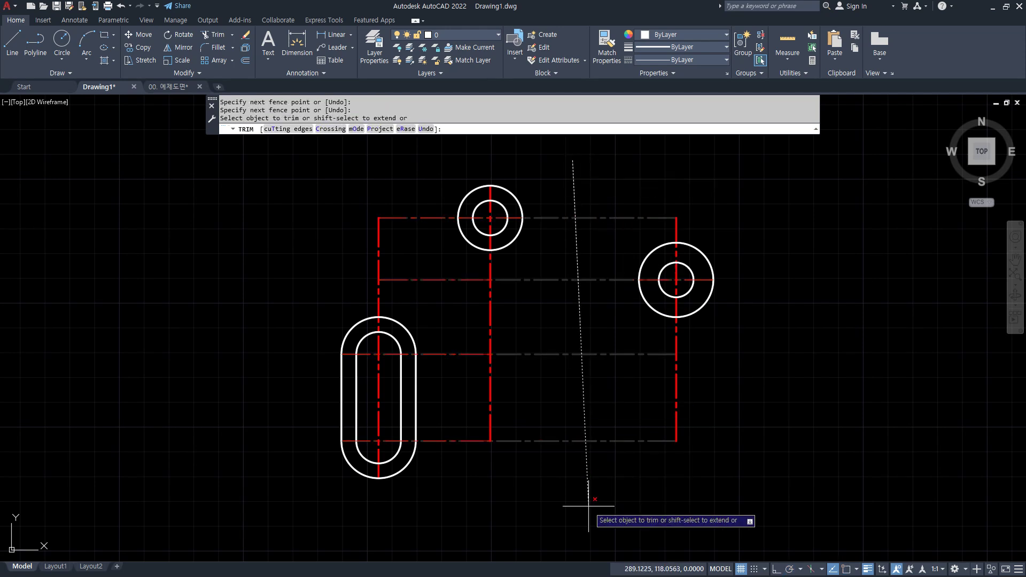
pyautogui.click(434, 207)
pyautogui.click(473, 468)
pyautogui.click(327, 234)
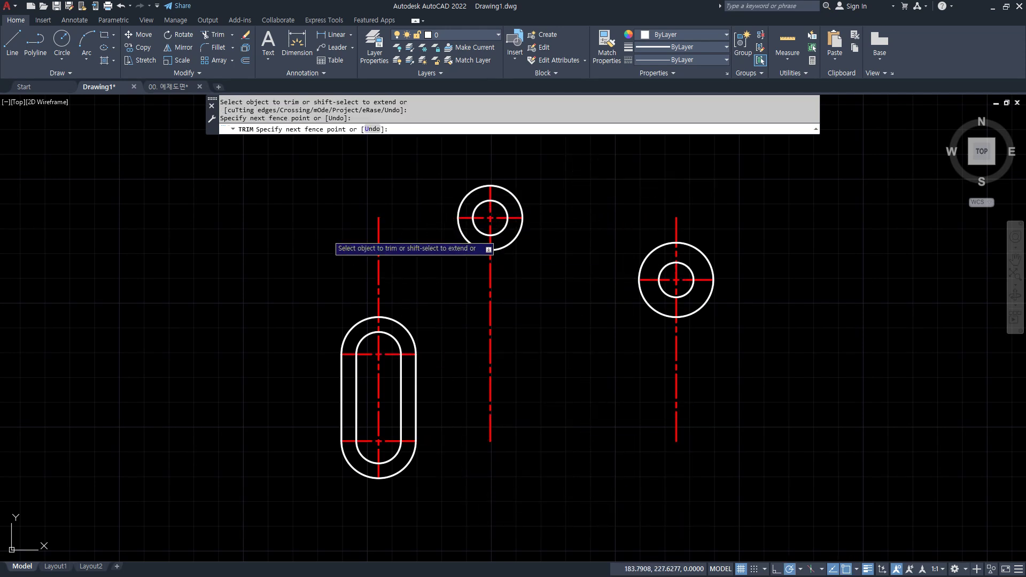
pyautogui.click(695, 371)
pyautogui.press('Return')
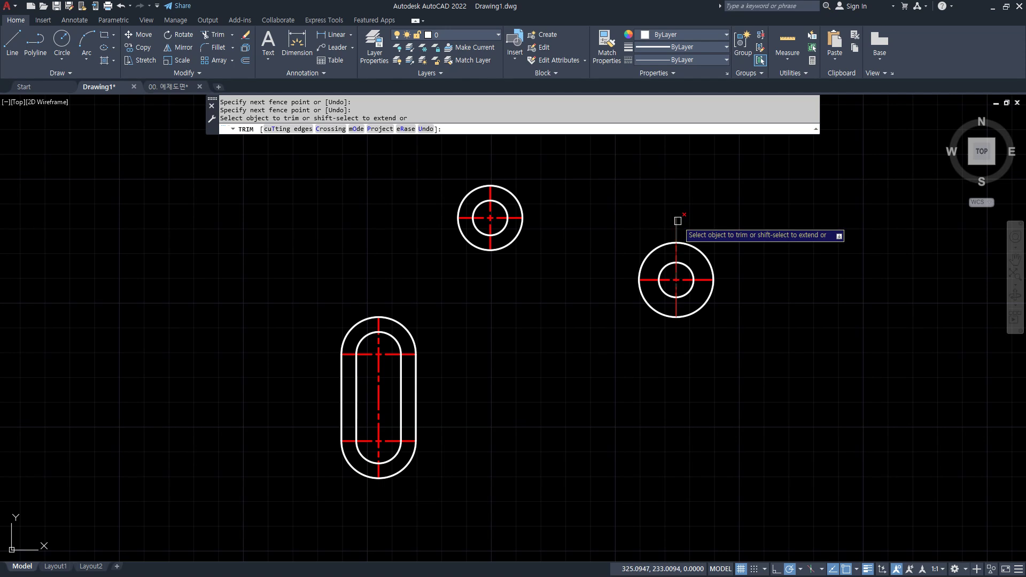
pyautogui.press('Return')
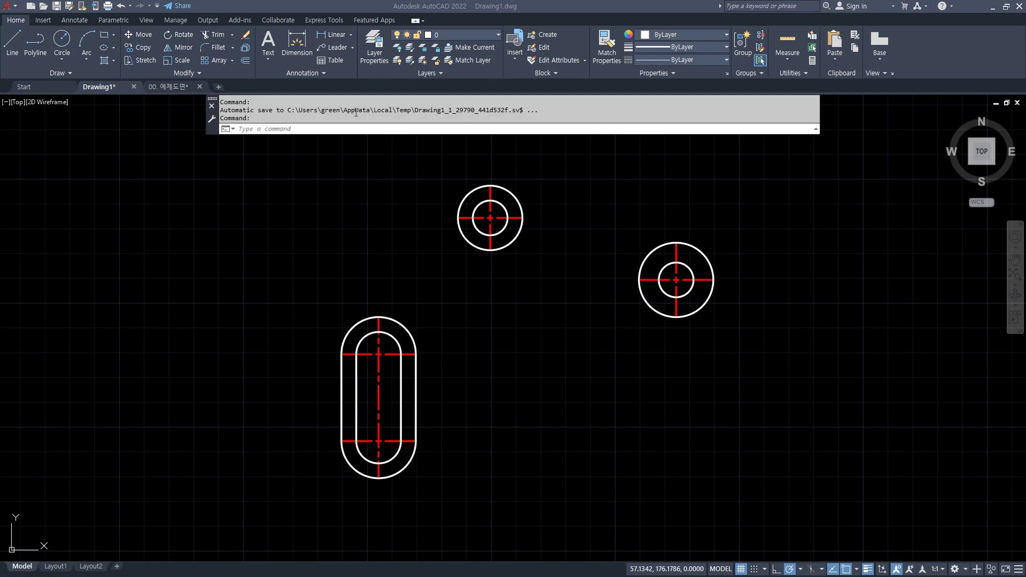
# Lengthen all four centerline ends of the upper concentric circles by a delta of 5
pyautogui.click(329, 129)
pyautogui.write('le')
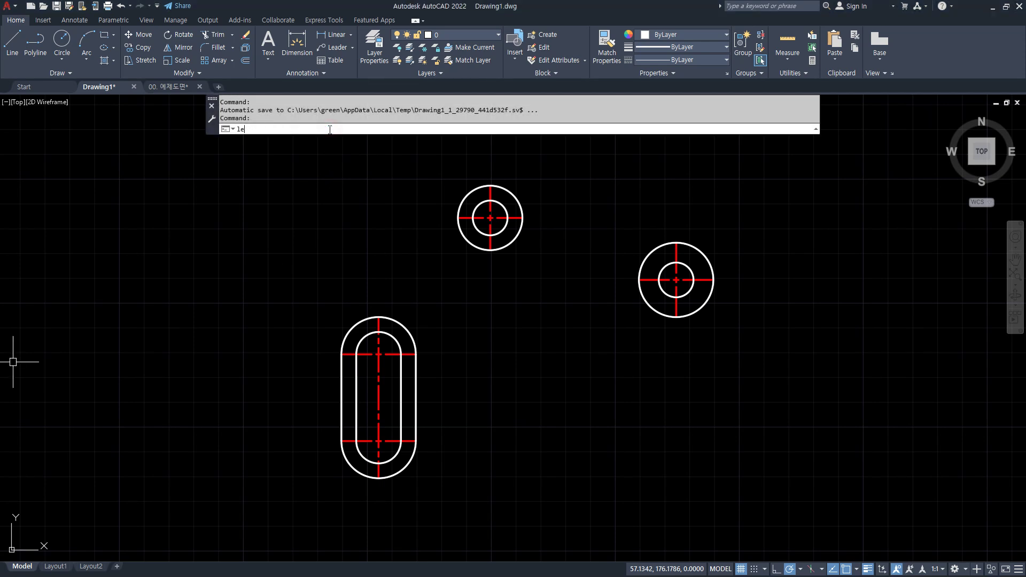
pyautogui.write('n')
pyautogui.press('Return')
pyautogui.write('de')
pyautogui.press('Return')
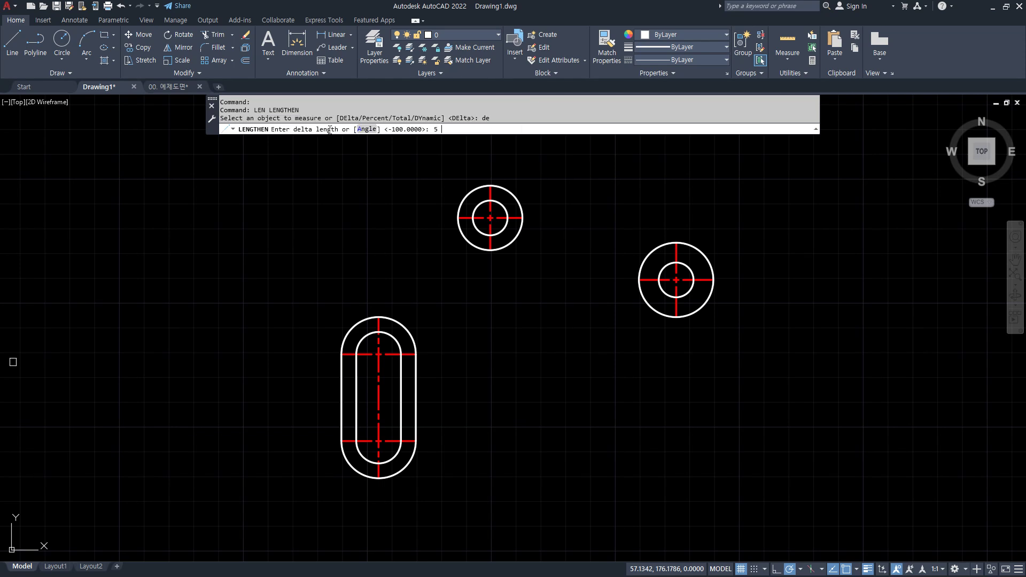
pyautogui.write('5')
pyautogui.press('Return')
pyautogui.scroll(2, 508, 166)
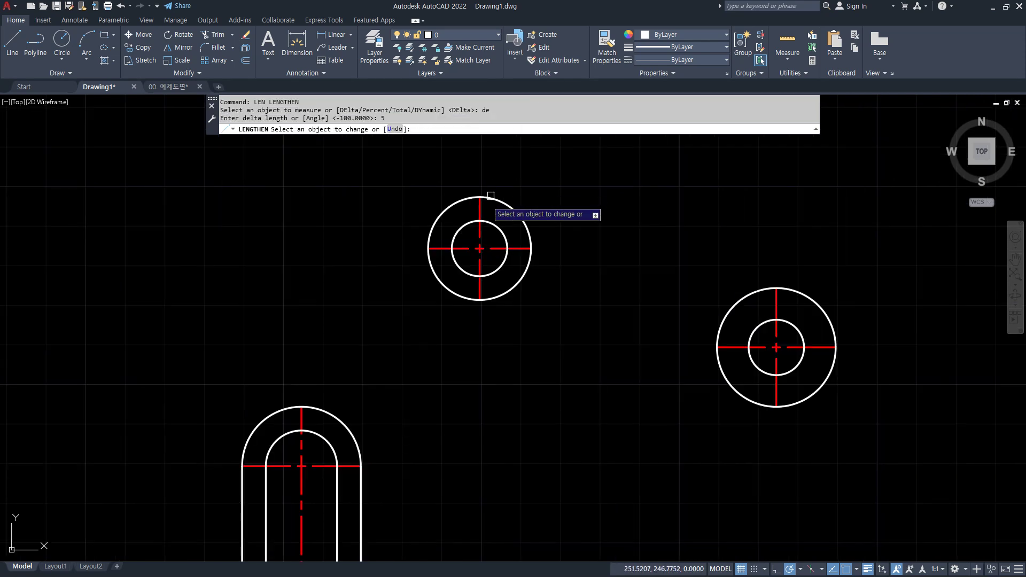
pyautogui.click(479, 210)
pyautogui.click(480, 285)
pyautogui.click(522, 249)
pyautogui.click(442, 250)
# Lengthen all four centerline ends of the right-hand concentric circles by the same delta of 5
pyautogui.moveTo(570, 312); pyautogui.dragTo(421, 290, button='middle')
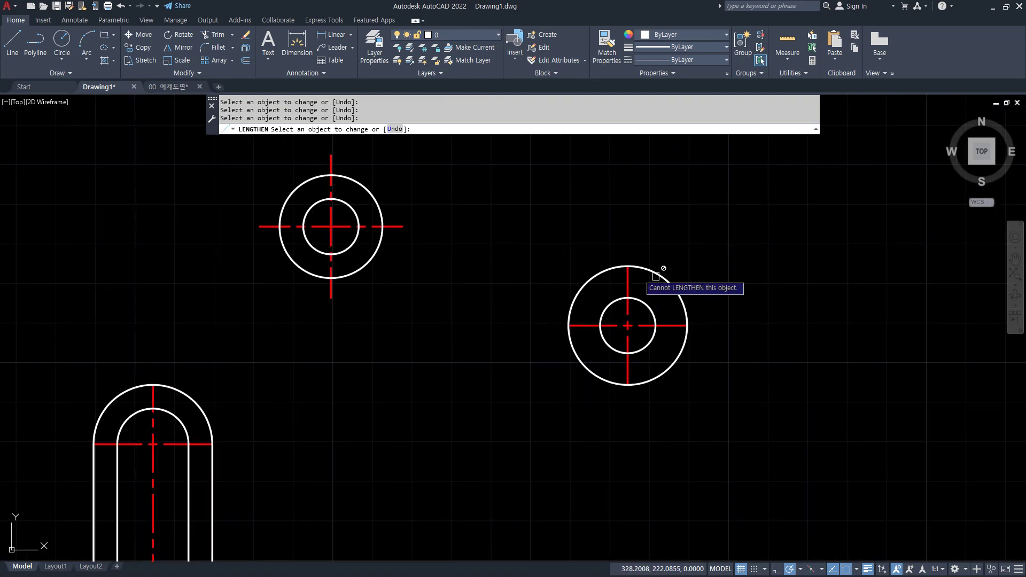
pyautogui.click(631, 276)
pyautogui.click(678, 325)
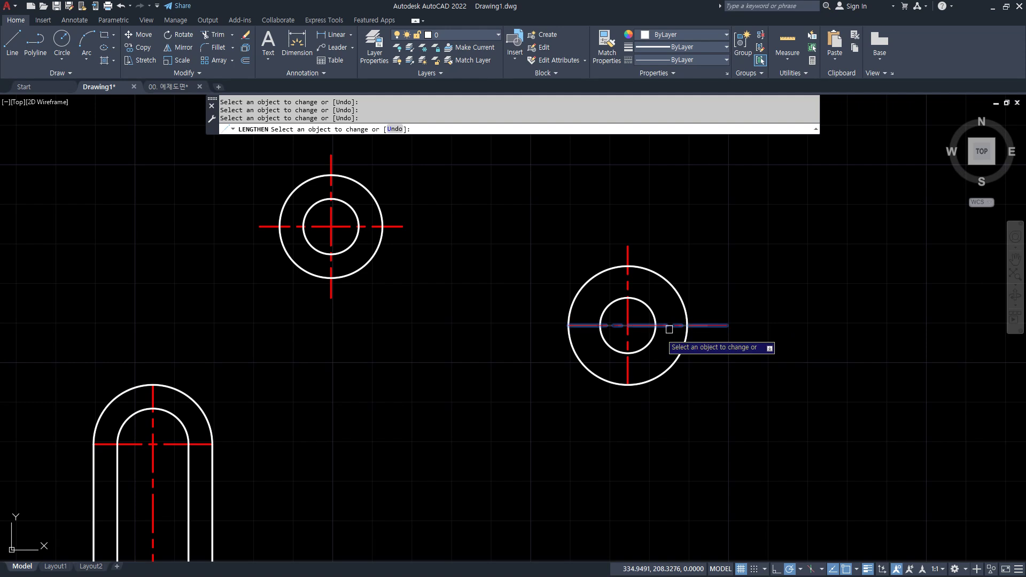
pyautogui.click(628, 374)
pyautogui.click(584, 327)
# Lengthen the slot's vertical centerline at both ends, its upper horizontal one at both ends and the lower one's left end by 5
pyautogui.moveTo(313, 336); pyautogui.dragTo(555, 200, button='middle')
pyautogui.click(391, 260)
pyautogui.click(448, 309)
pyautogui.click(344, 309)
pyautogui.click(344, 446)
pyautogui.click(394, 489)
pyautogui.click(440, 445)
pyautogui.press('Return')
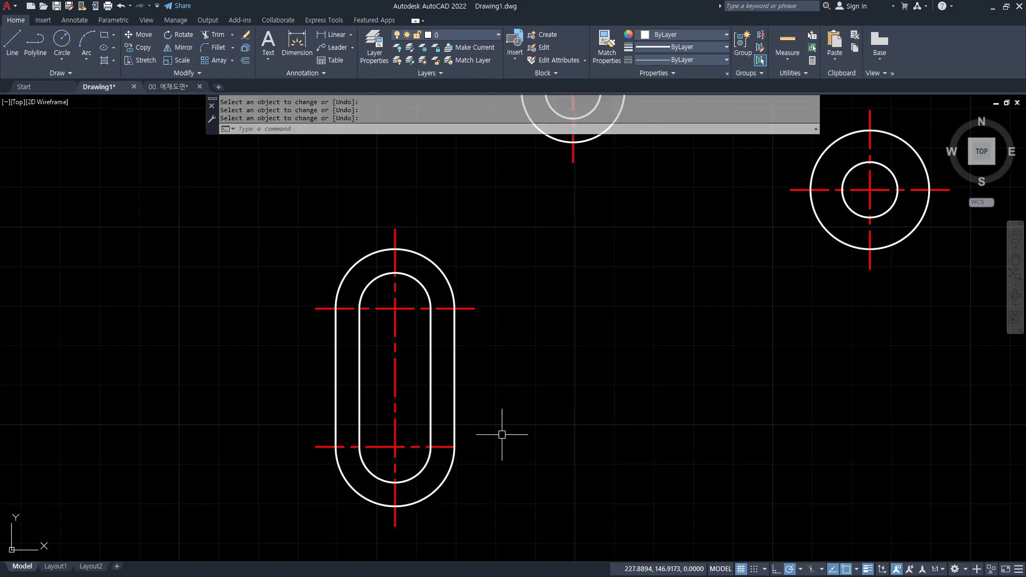
# Lengthen the right end of the slot's lower horizontal centerline by a delta of 5
pyautogui.press('Return')
pyautogui.write('de')
pyautogui.press('Return')
pyautogui.press('Return')
pyautogui.click(443, 447)
pyautogui.press('Return')
pyautogui.scroll(-4, 534, 449)
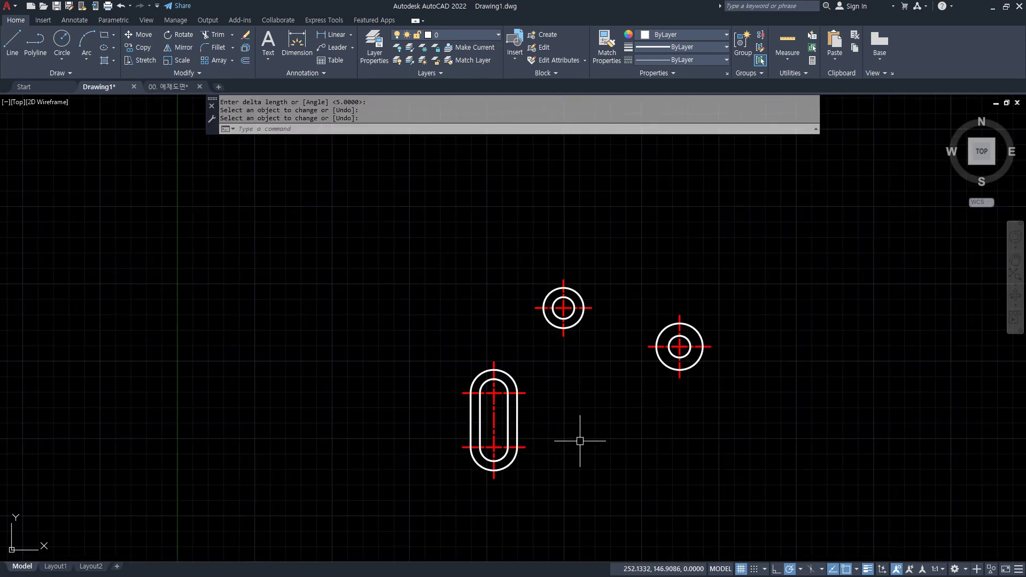
pyautogui.scroll(2, 561, 393)
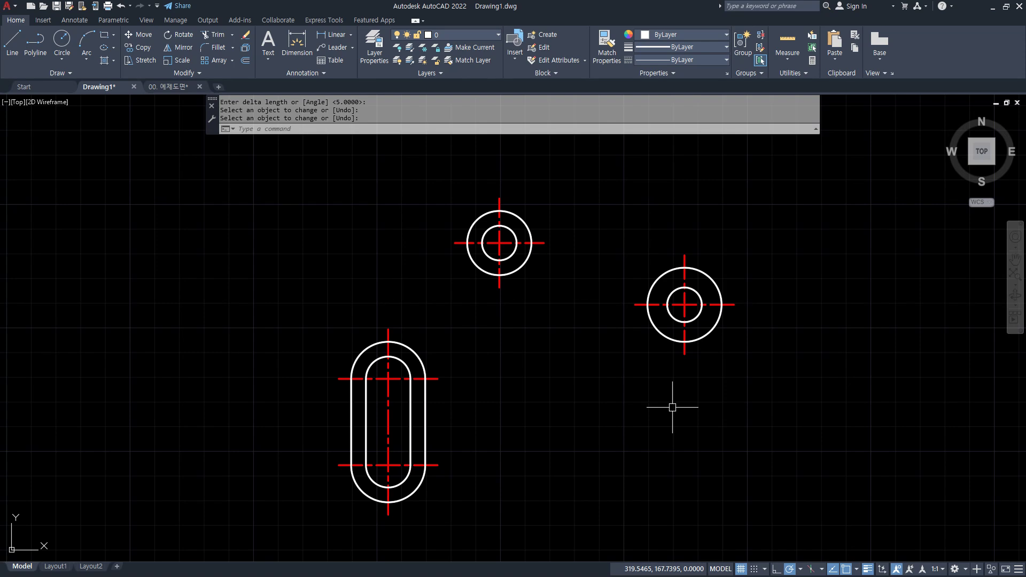
# Draw a tangent-tangent-radius circle of radius 100 touching the undersides of the right-hand outer circle and the slot's lower outer arc
pyautogui.moveTo(506, 399); pyautogui.dragTo(481, 380, button='middle')
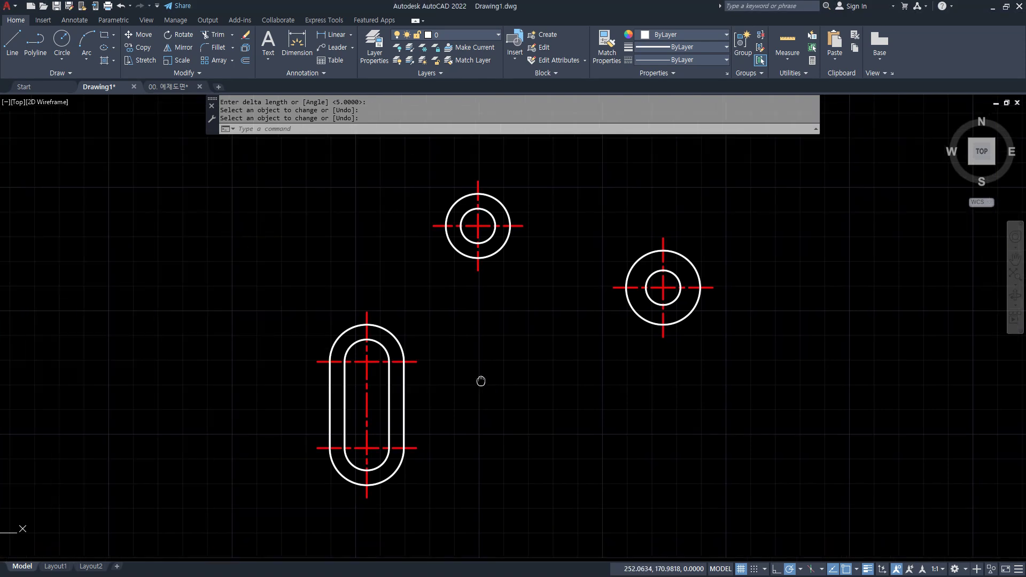
pyautogui.write('c')
pyautogui.press('Return')
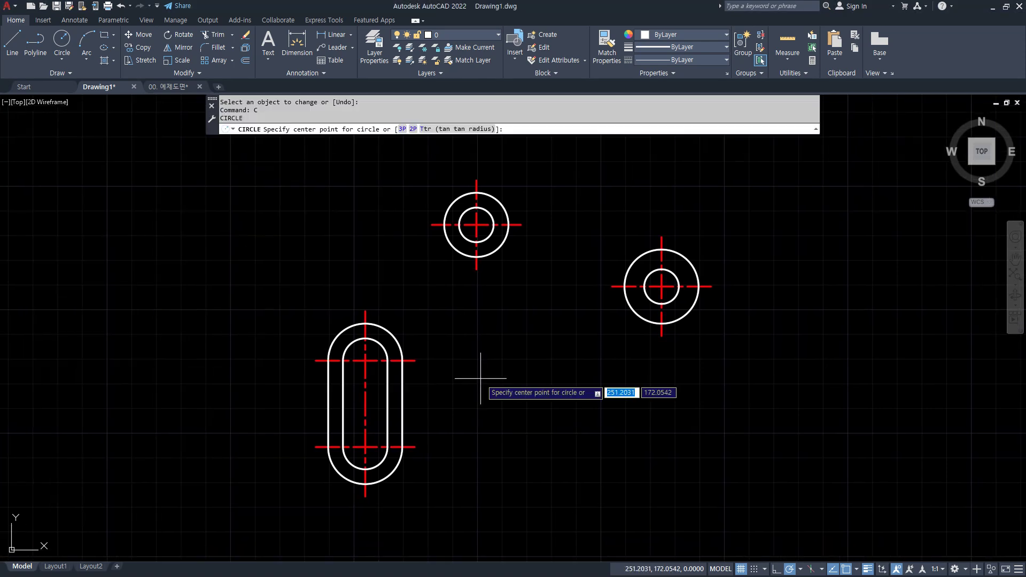
pyautogui.write('t')
pyautogui.press('Return')
pyautogui.moveTo(527, 300); pyautogui.dragTo(500, 211, button='middle')
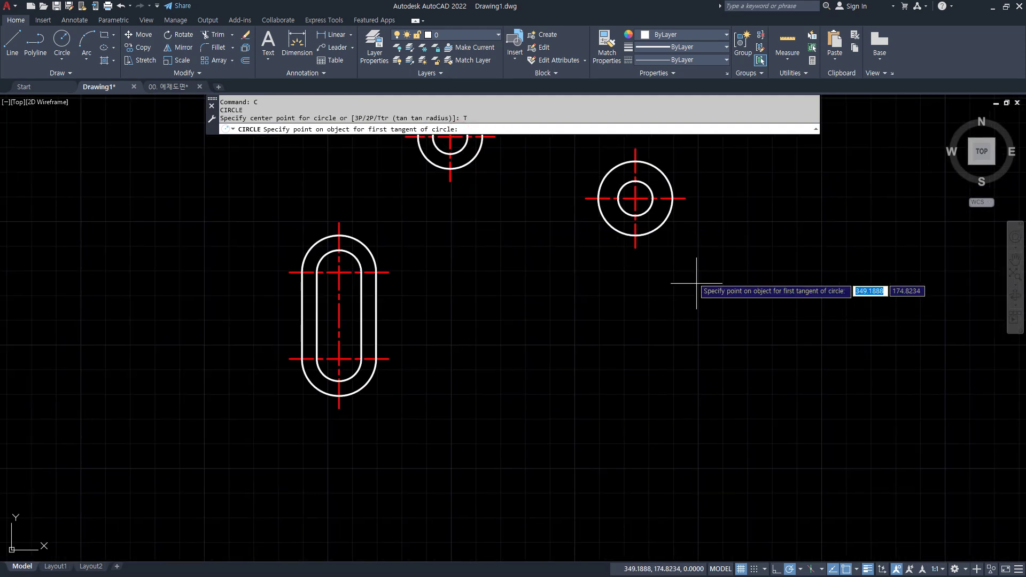
pyautogui.click(665, 231)
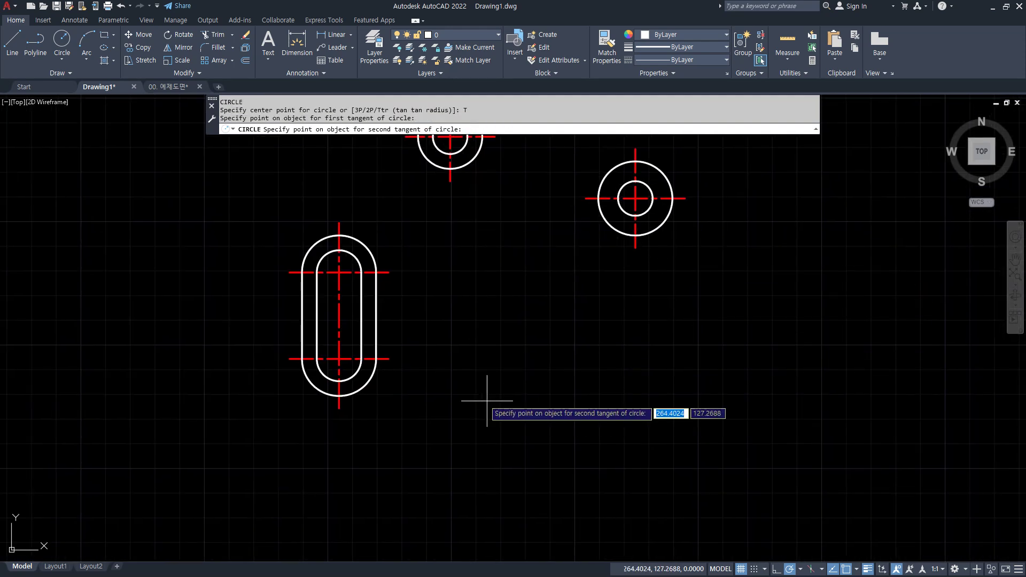
pyautogui.click(370, 379)
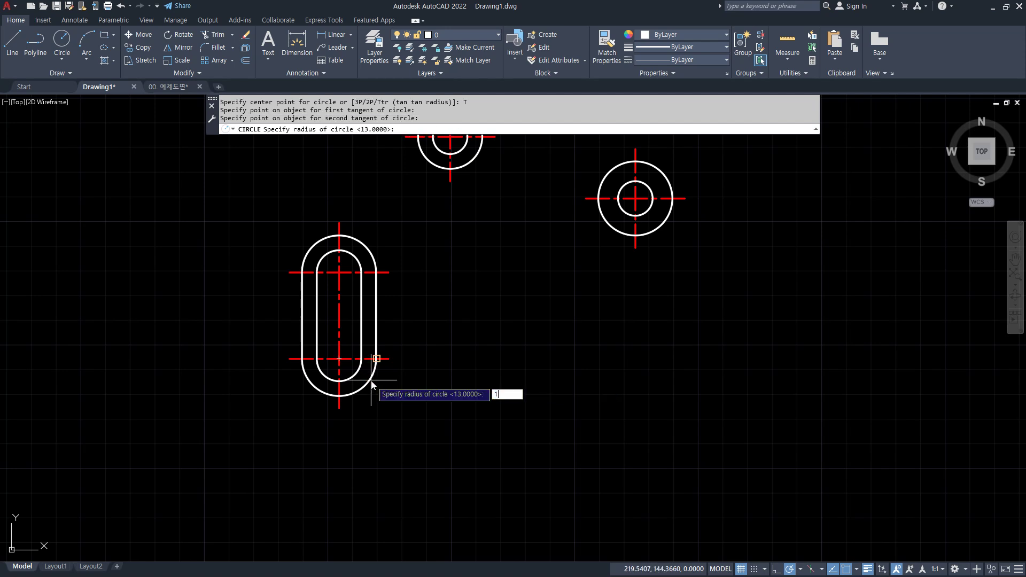
pyautogui.press('Return')
# Trim the radius-100 circle to the arc between its tangent points on the right-hand outer circle and the slot
pyautogui.write('tr')
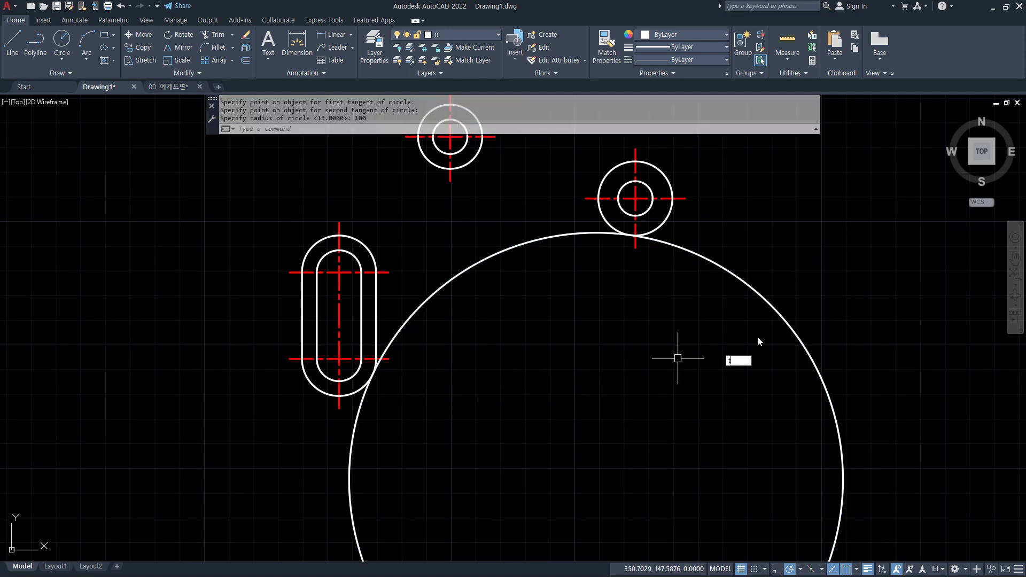
pyautogui.press('Return')
pyautogui.click(775, 306)
pyautogui.scroll(2, 630, 200)
pyautogui.scroll(5, 647, 358)
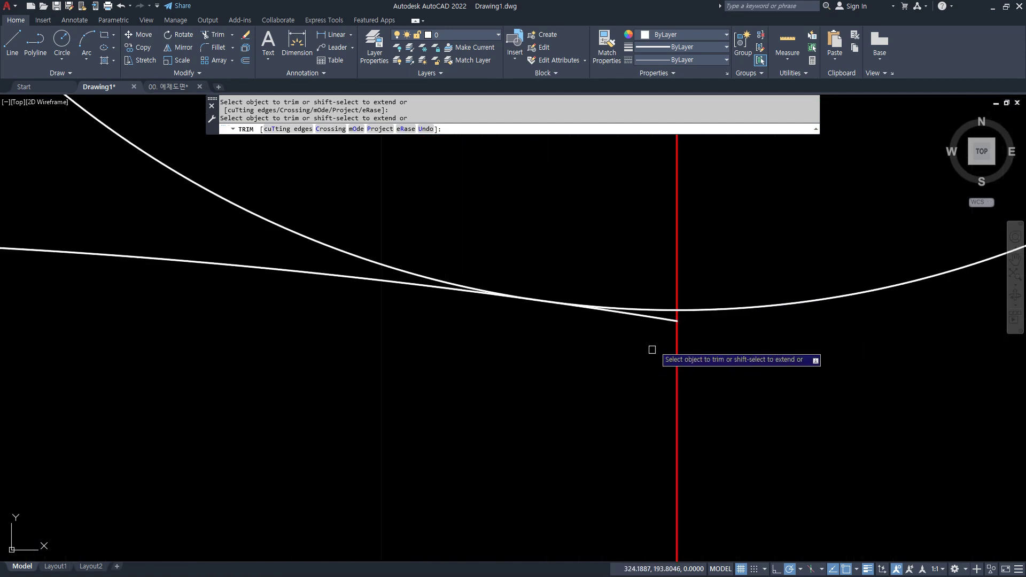
pyautogui.click(661, 320)
pyautogui.scroll(-6, 577, 414)
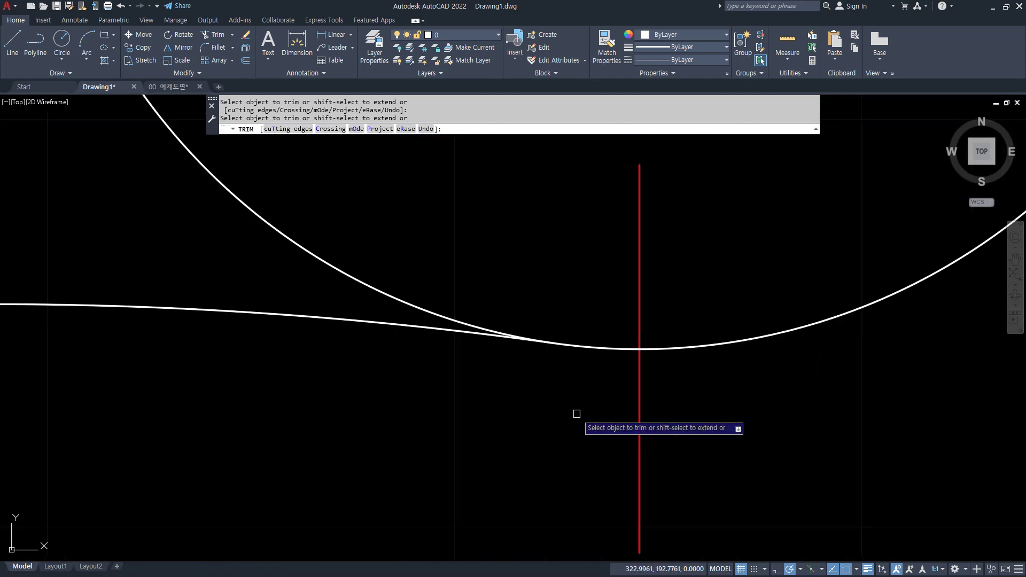
pyautogui.scroll(2, 433, 344)
pyautogui.moveTo(433, 344); pyautogui.dragTo(405, 313, button='middle')
pyautogui.press('Return')
# Draw a tangent-tangent-radius circle of radius 120 touching the right-hand outer circle's upper side and the slot's upper outer arc
pyautogui.write('c')
pyautogui.press('Return')
pyautogui.write('t')
pyautogui.press('Return')
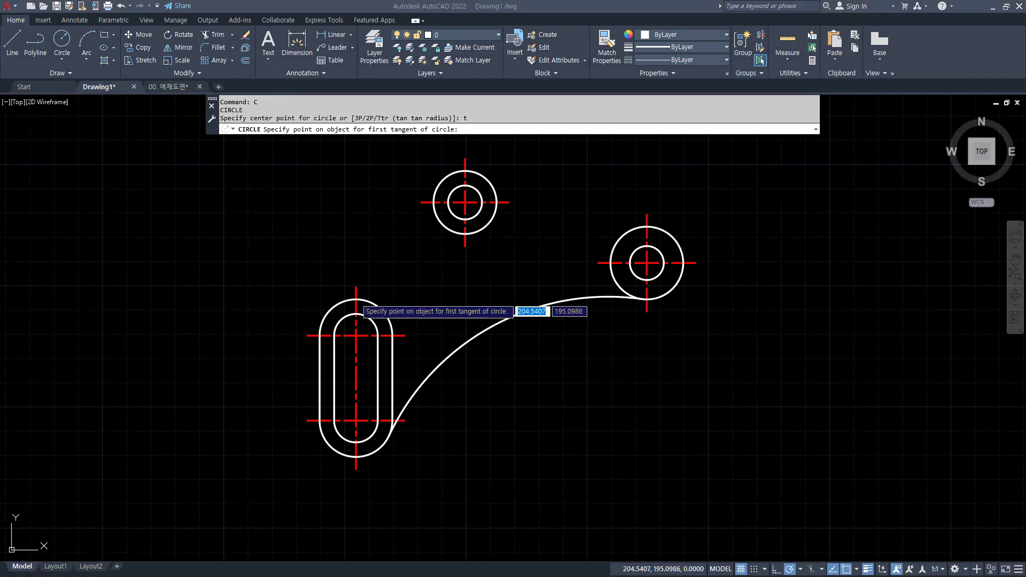
pyautogui.click(674, 233)
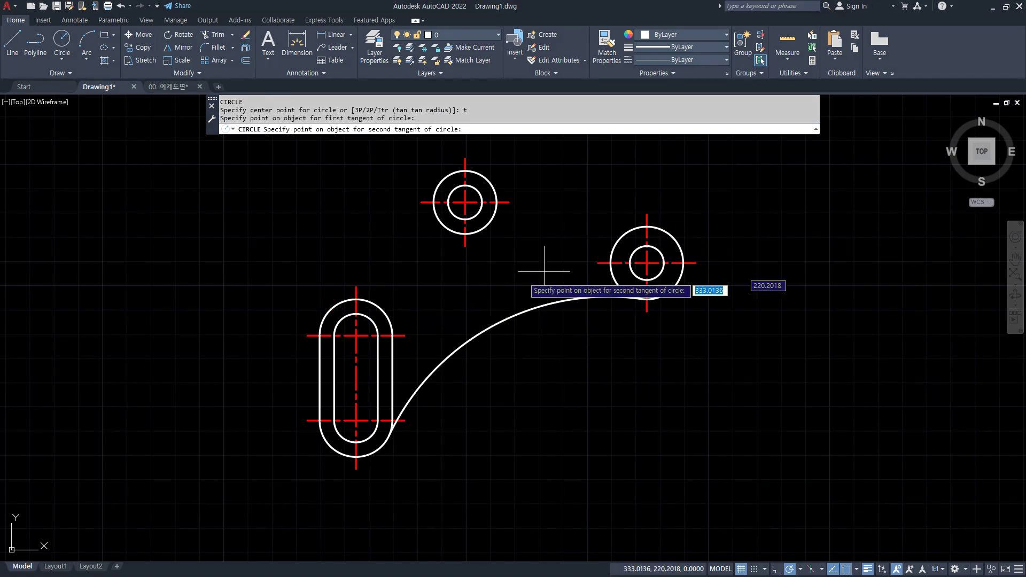
pyautogui.click(323, 310)
pyautogui.write('120')
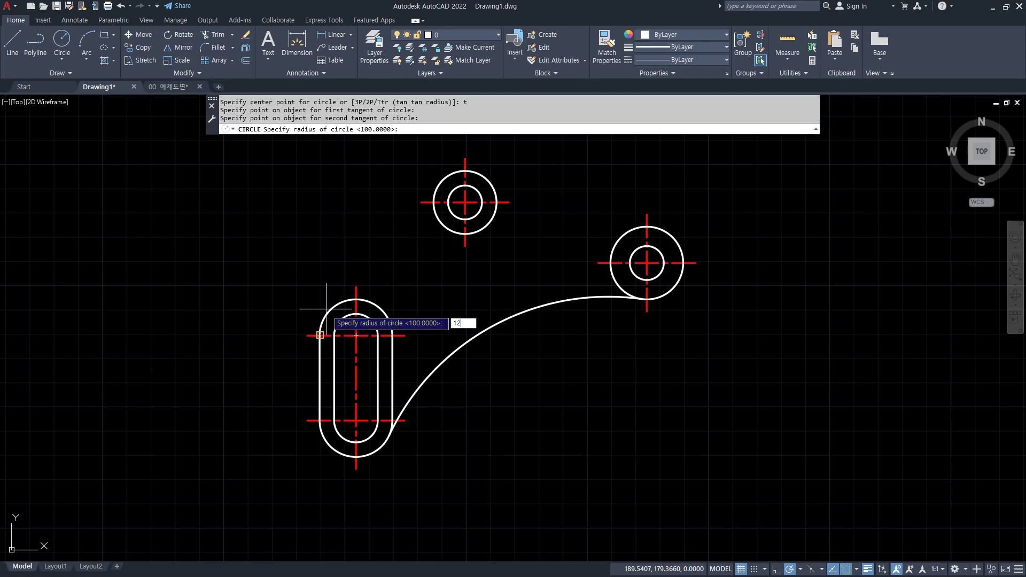
pyautogui.press('Return')
# Trim the radius-120 circle to the upper arc between the slot's top and the right-hand outer circle
pyautogui.write('tr')
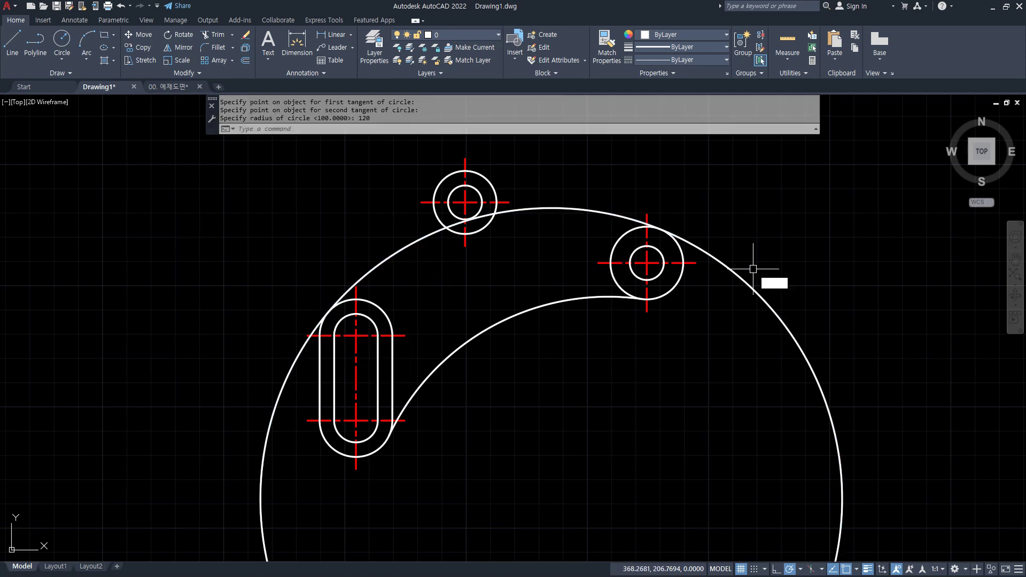
pyautogui.press('Return')
pyautogui.click(739, 271)
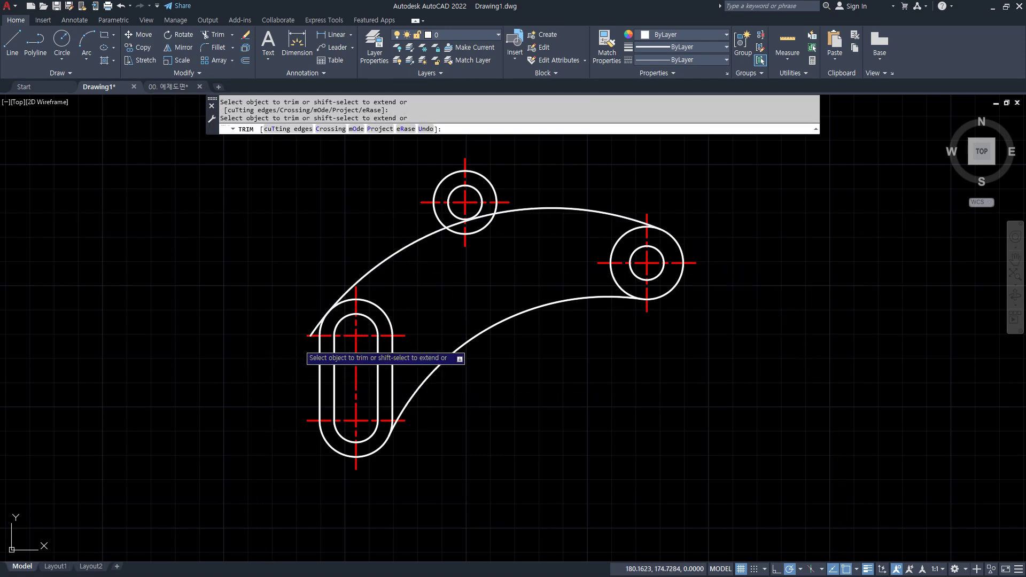
pyautogui.scroll(6, 307, 339)
pyautogui.scroll(-6, 301, 324)
pyautogui.scroll(8, 625, 267)
pyautogui.scroll(-8, 619, 266)
pyautogui.moveTo(478, 345); pyautogui.dragTo(483, 318, button='middle')
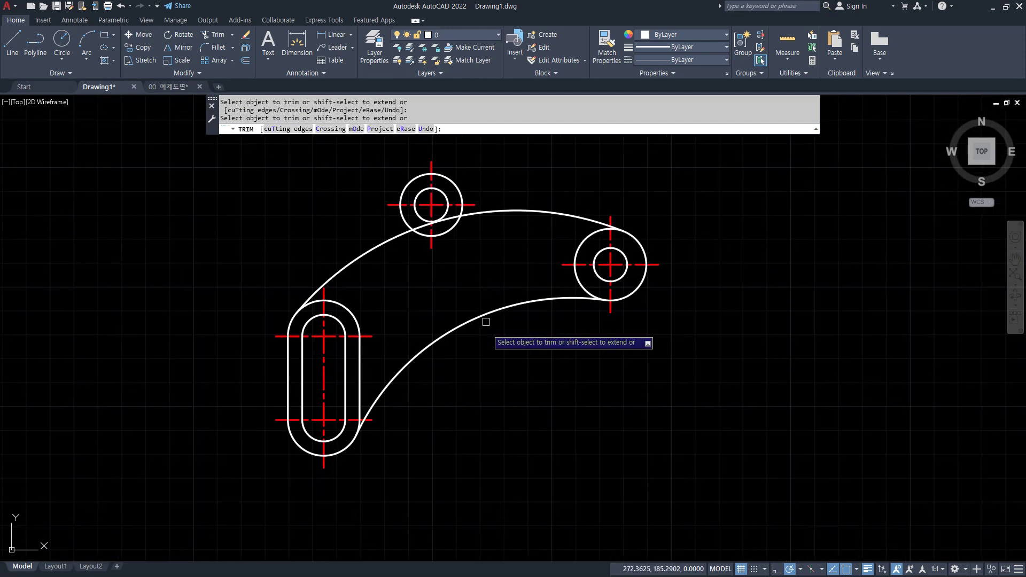
pyautogui.press('Escape')
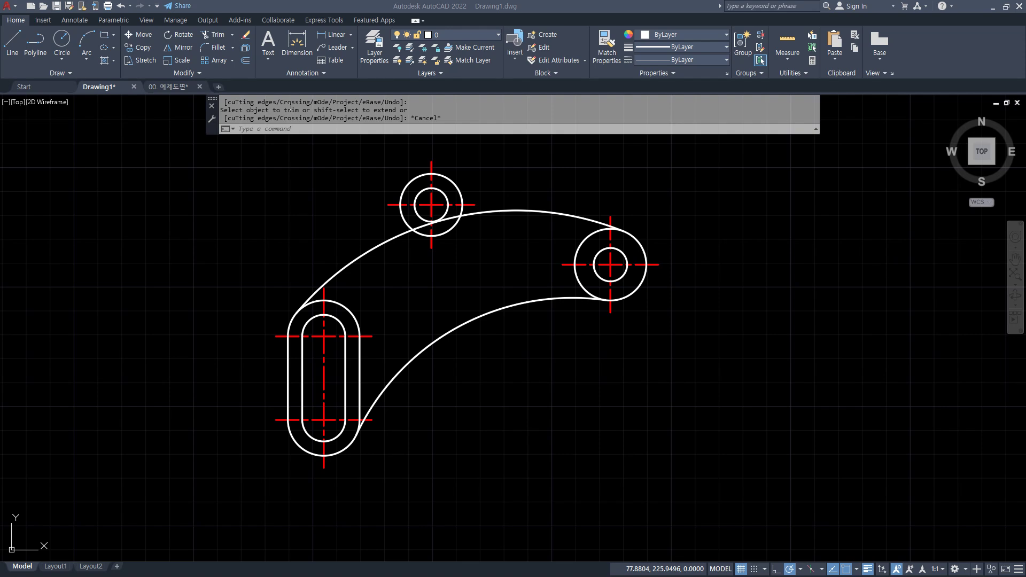
# Draw a vertical line about 23 units long downward from the left quadrant of the upper 26-diameter circle, crossing the radius-120 arc
pyautogui.scroll(2, 396, 219)
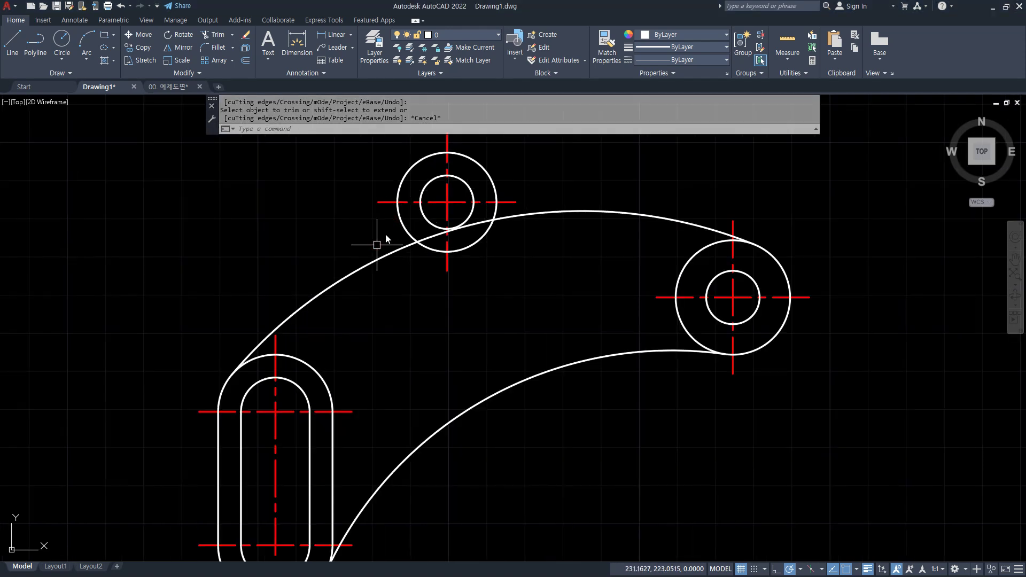
pyautogui.press('l')
pyautogui.press('Return')
pyautogui.click(446, 201)
pyautogui.click(398, 250)
pyautogui.hotkey('ctrl', 'z')
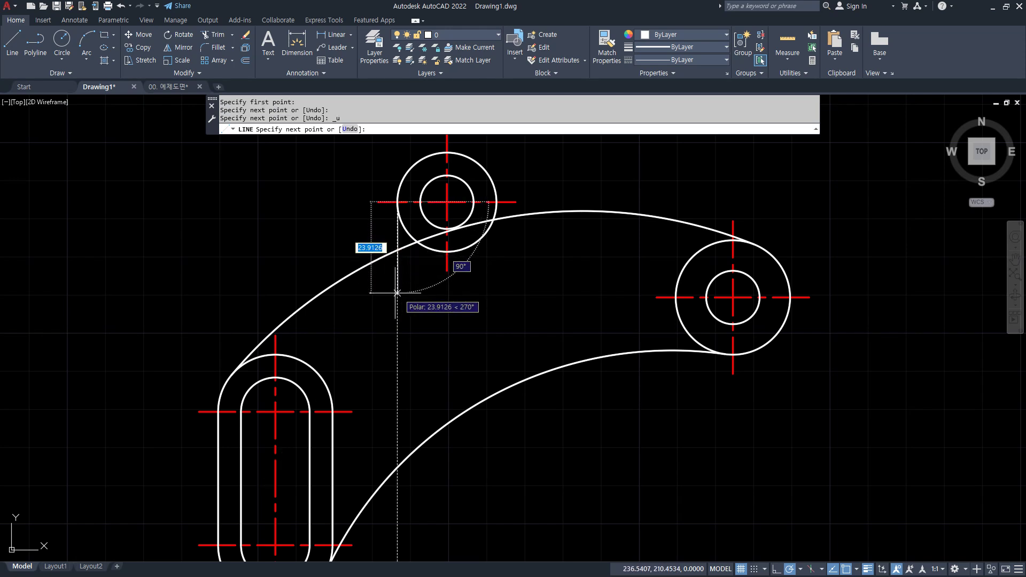
pyautogui.click(397, 289)
pyautogui.press('Return')
# Trim the piece of the radius-120 arc between the upper outer circle's left side and its vertical centerline
pyautogui.write('tr')
pyautogui.press('Return')
pyautogui.click(427, 243)
pyautogui.press('Return')
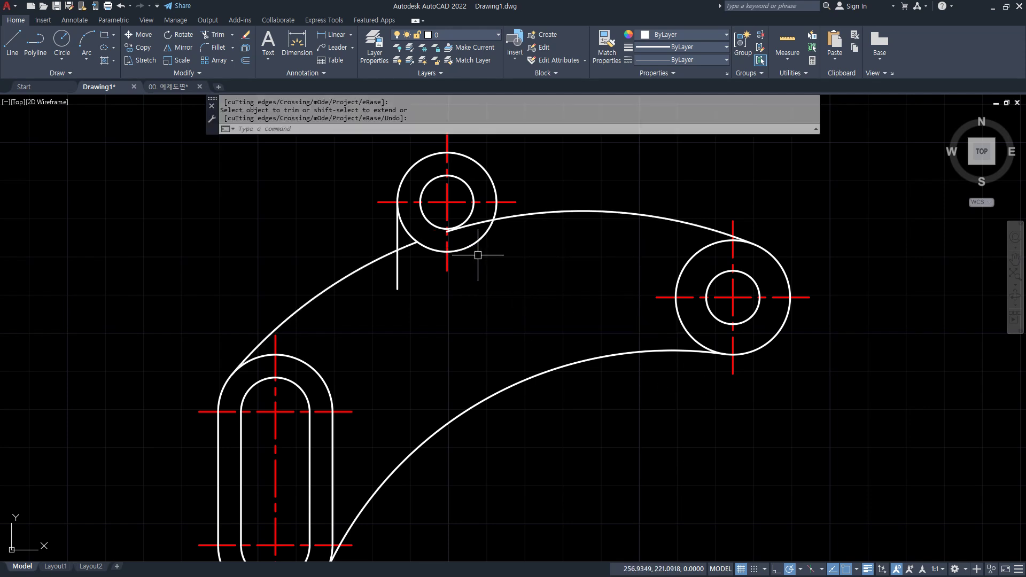
# Trim the lower-left portion of the upper outer circle between its vertical centerline and the vertical line at its left quadrant
pyautogui.press('Return')
pyautogui.click(442, 253)
pyautogui.press('Return')
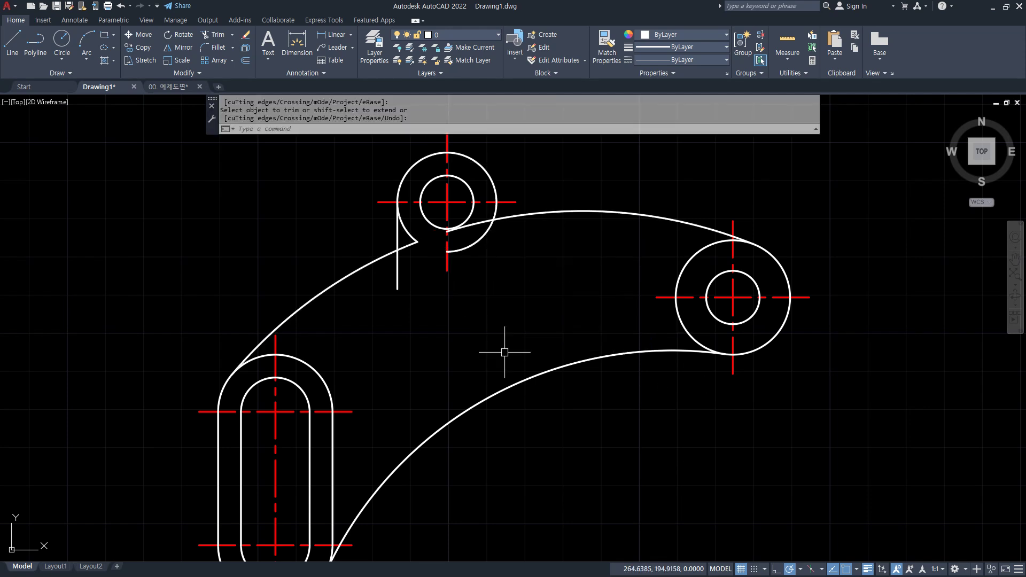
pyautogui.click(407, 235)
pyautogui.press('Return')
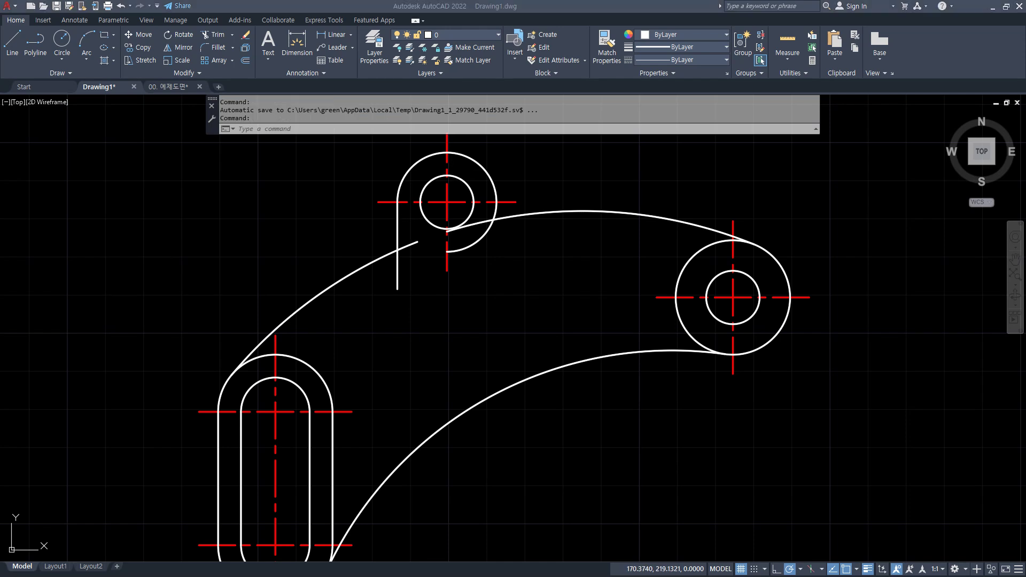
# Check the corner radii in the reference drawing and fillet the upper outer circle's right side to the right-hand radius-120 arc with radius 5
pyautogui.hotkey('alt', 'Tab')
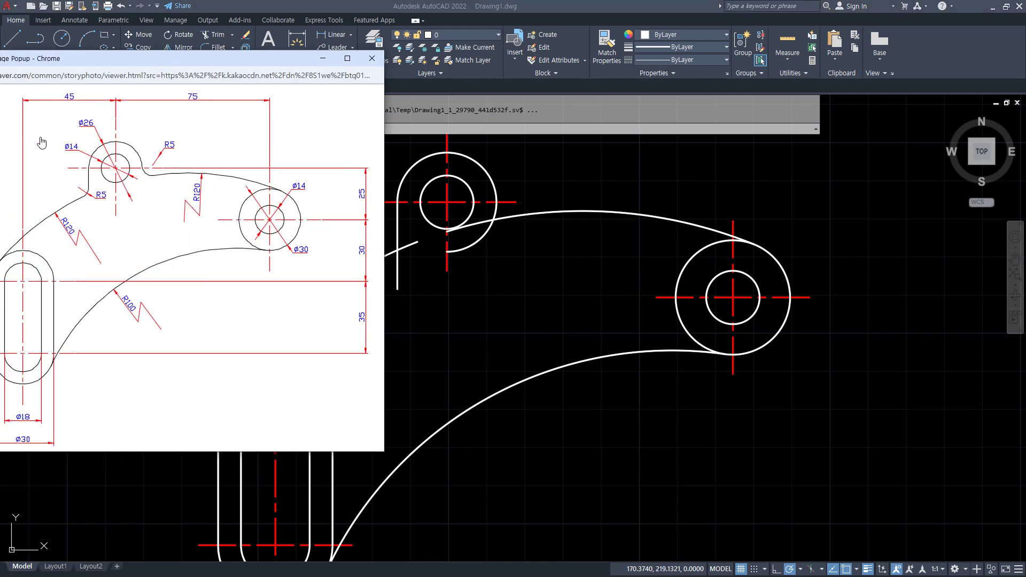
pyautogui.moveTo(144, 172)
pyautogui.mouseDown()
pyautogui.moveTo(187, 160)
pyautogui.moveTo(150, 190)
pyautogui.mouseUp()
pyautogui.moveTo(95, 211)
pyautogui.mouseDown()
pyautogui.moveTo(93, 170)
pyautogui.moveTo(80, 222)
pyautogui.mouseUp()
pyautogui.press('Escape')
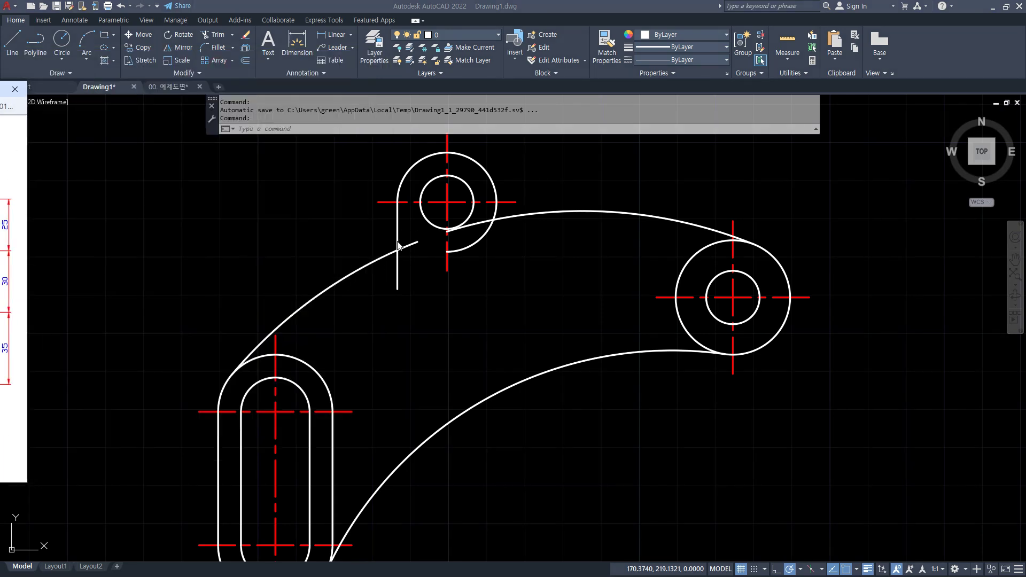
pyautogui.click(504, 170)
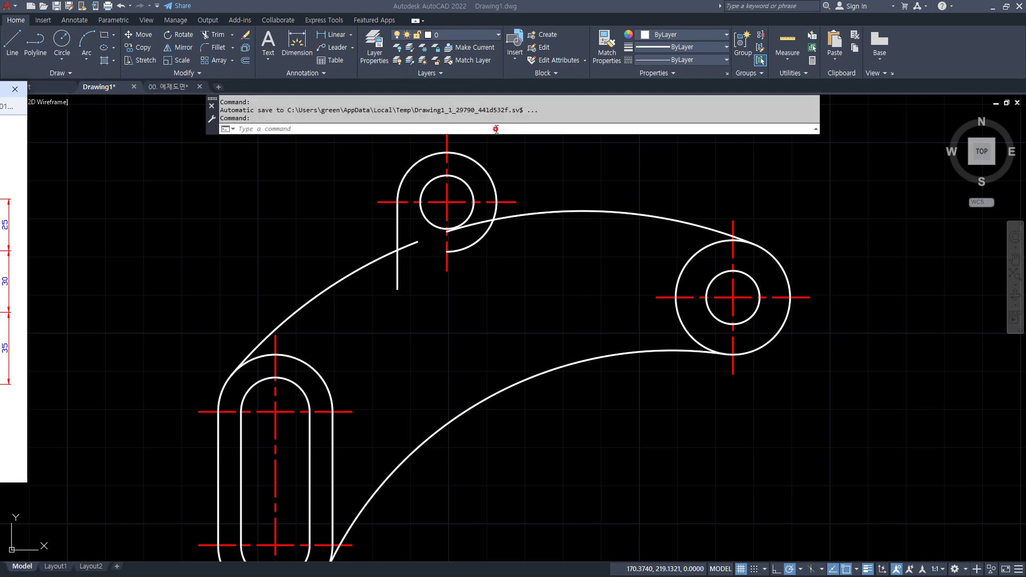
pyautogui.write('F')
pyautogui.press('space')
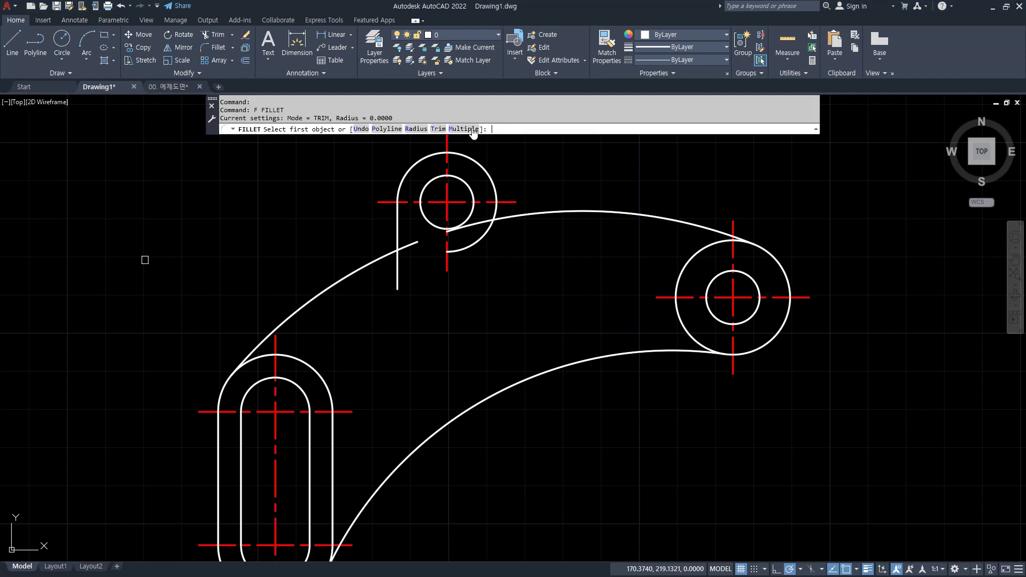
pyautogui.click(422, 128)
pyautogui.press('Return')
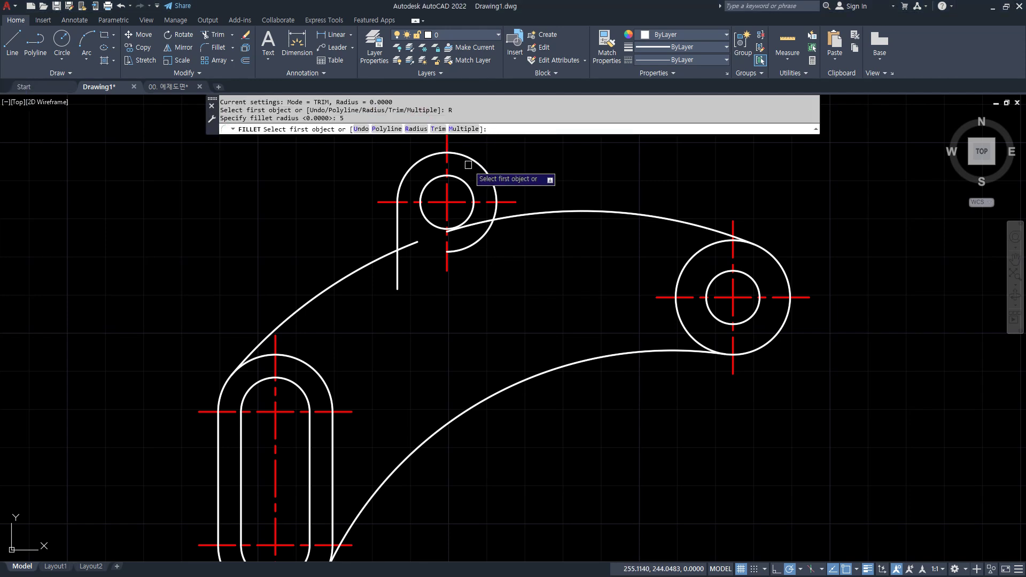
pyautogui.click(496, 188)
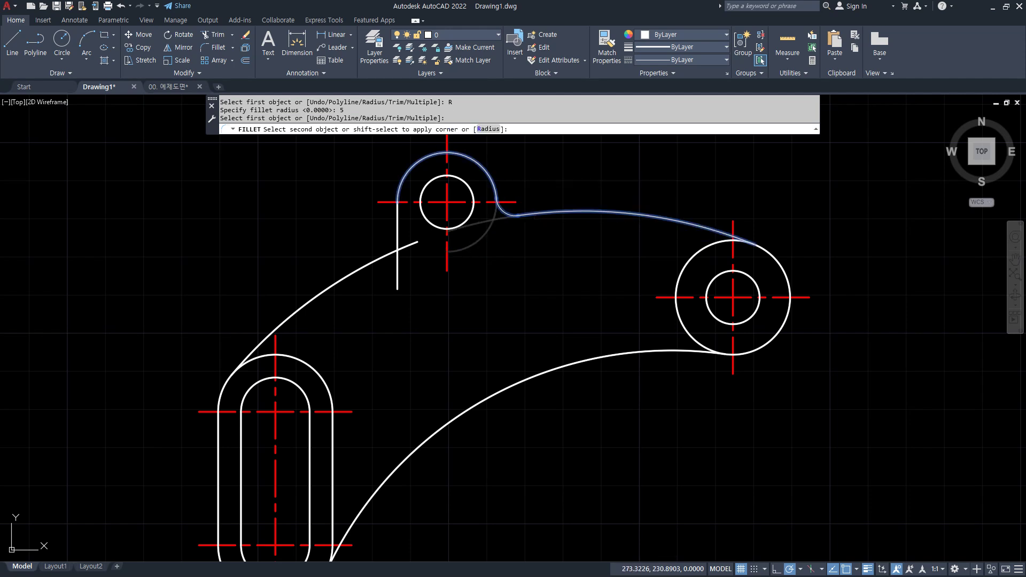
pyautogui.click(538, 214)
# Fillet the corner between the vertical line below the upper outer circle and the left radius-120 arc with radius 5
pyautogui.press('Return')
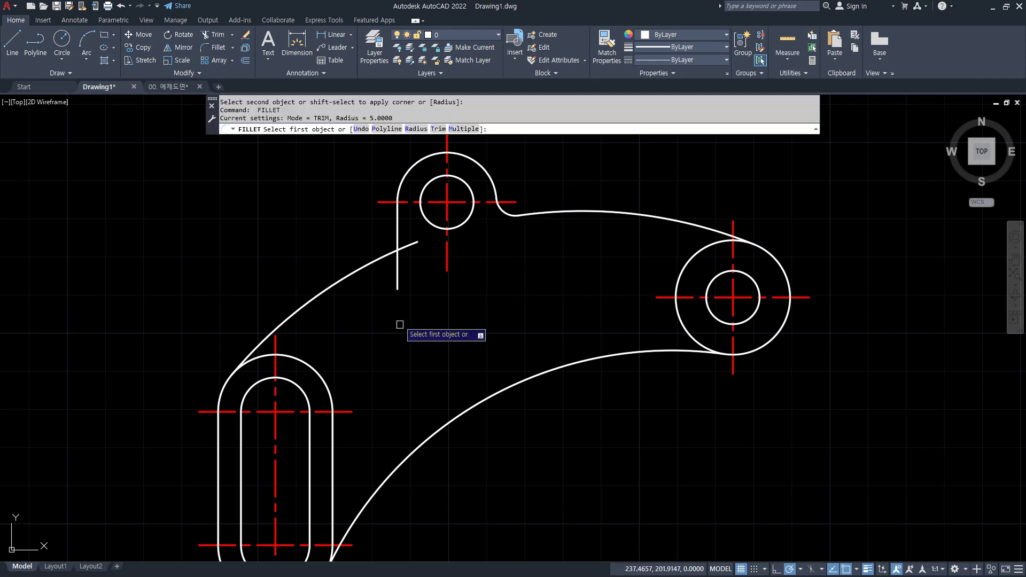
pyautogui.click(398, 241)
pyautogui.click(383, 254)
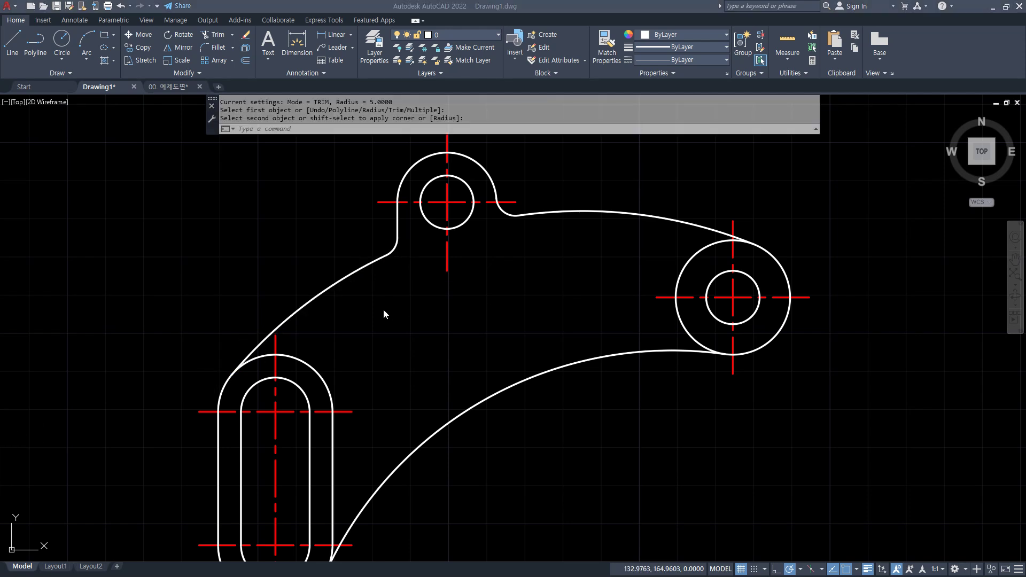
pyautogui.scroll(-2, 367, 310)
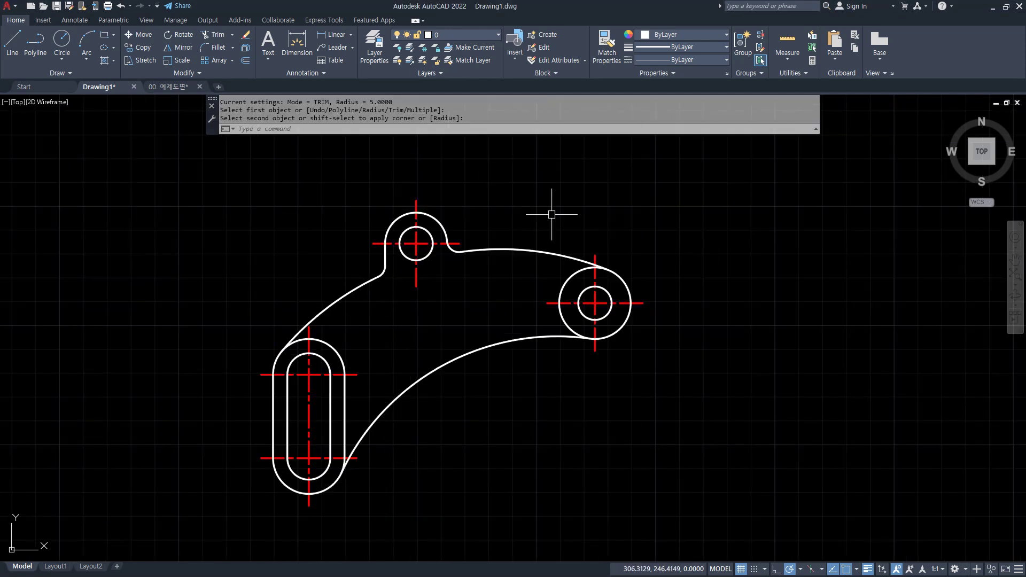
# Switch to the Notepad command notes and review the entries for Trim and BReak (BR)
pyautogui.hotkey('alt', 'Tab')
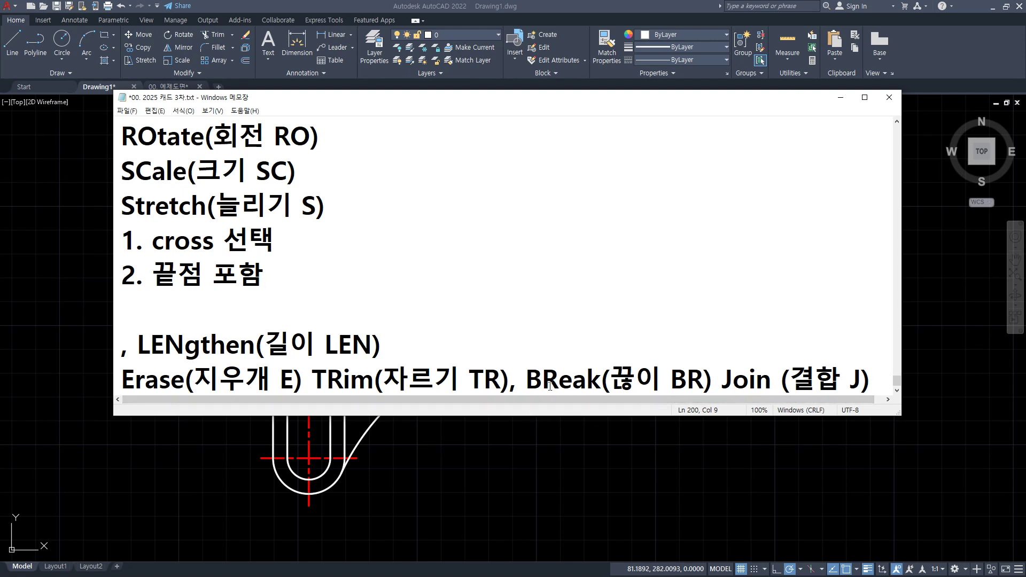
pyautogui.moveTo(417, 357)
pyautogui.mouseDown()
pyautogui.moveTo(425, 407)
pyautogui.moveTo(416, 356)
pyautogui.moveTo(560, 359)
pyautogui.moveTo(529, 372)
pyautogui.mouseUp()
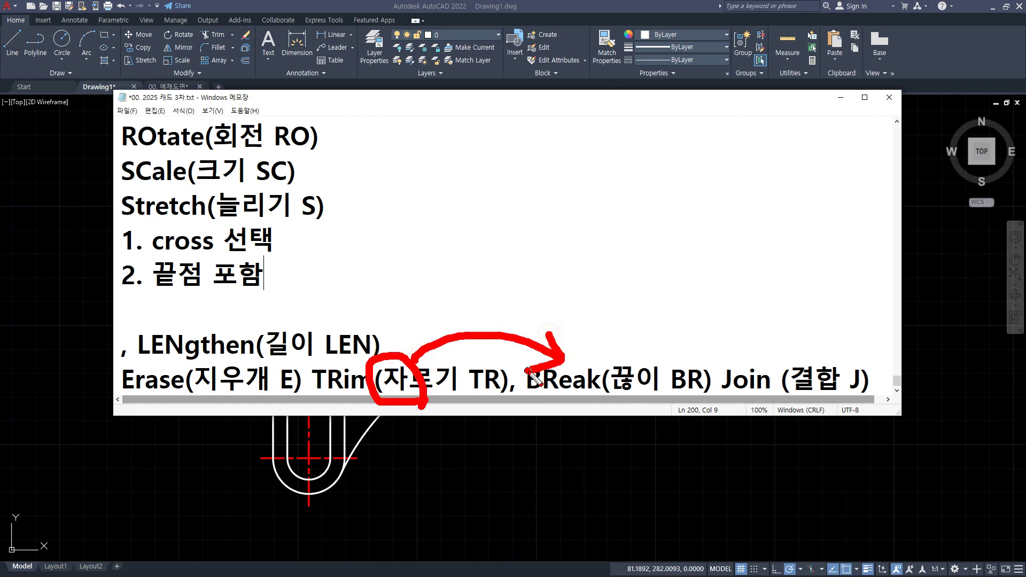
pyautogui.press('Escape')
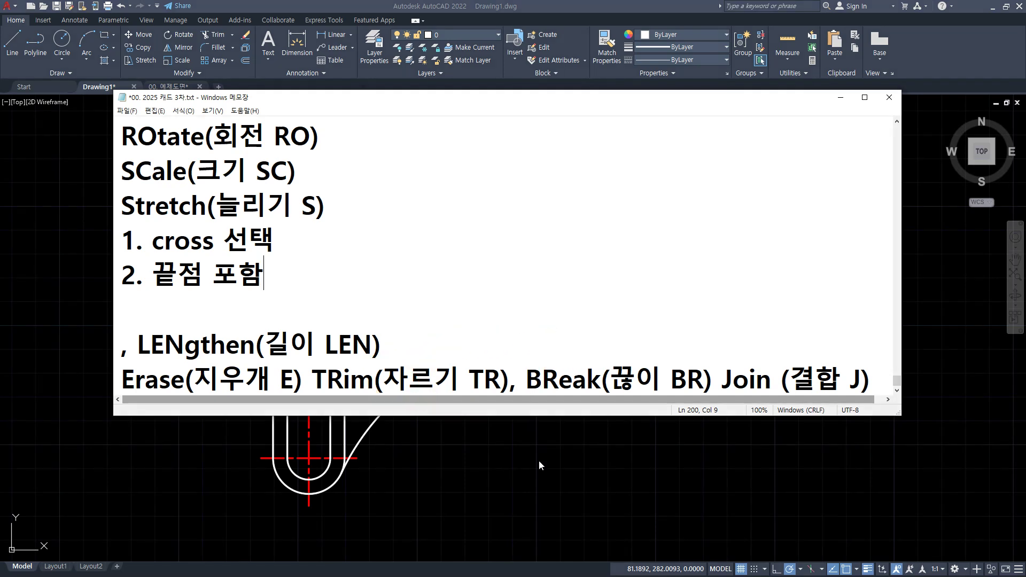
# Switch back to AutoCAD and erase the entire finished part drawing to clear the drawing area
pyautogui.click(584, 489)
pyautogui.click(158, 502)
pyautogui.press('Delete')
pyautogui.write('z')
pyautogui.press('Return')
pyautogui.write('a')
pyautogui.press('Return')
# Draw a single long horizontal line in the middle of the empty drawing area
pyautogui.write('l')
pyautogui.press('Return')
pyautogui.click(300, 366)
pyautogui.click(571, 365)
pyautogui.press('Return')
pyautogui.scroll(2, 399, 392)
pyautogui.moveTo(394, 399); pyautogui.dragTo(422, 362, button='middle')
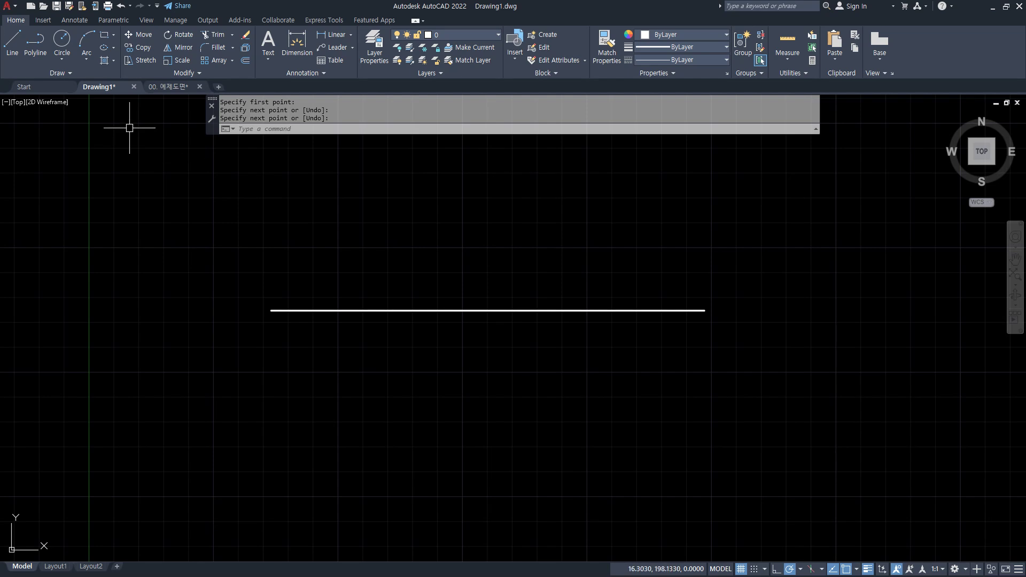
pyautogui.click(180, 74)
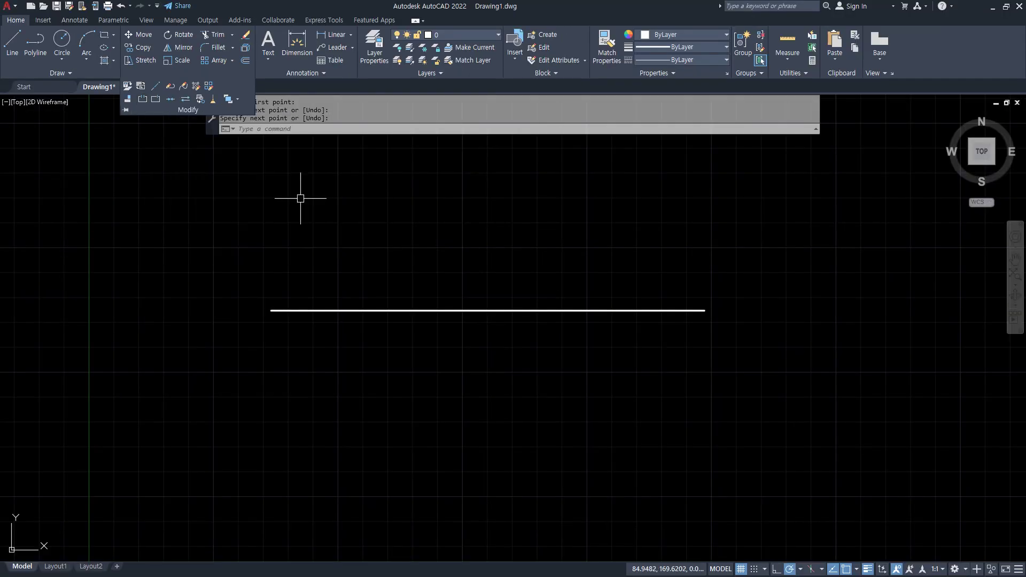
pyautogui.press('Escape')
pyautogui.press('Escape')
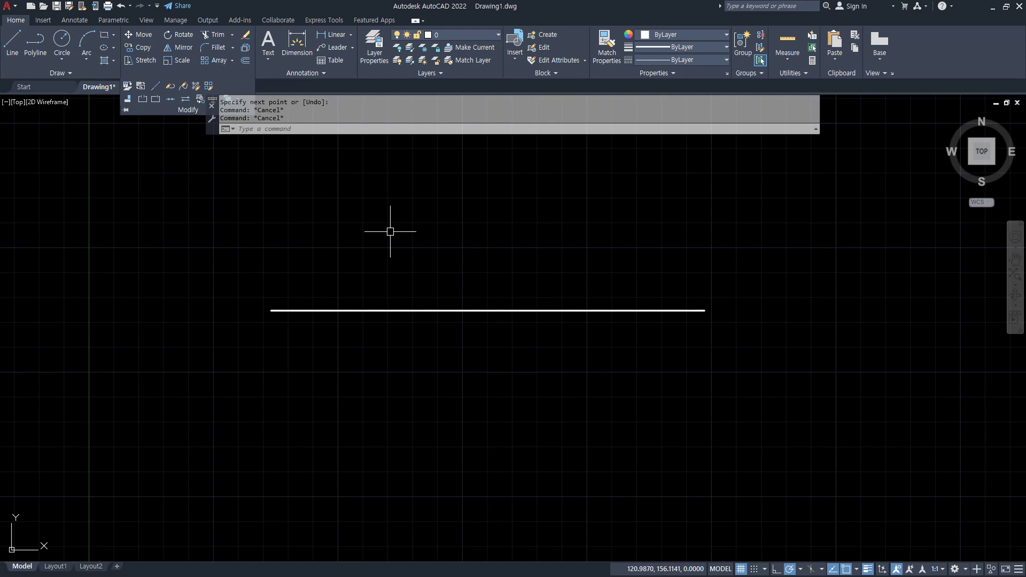
pyautogui.write('be')
pyautogui.press('Return')
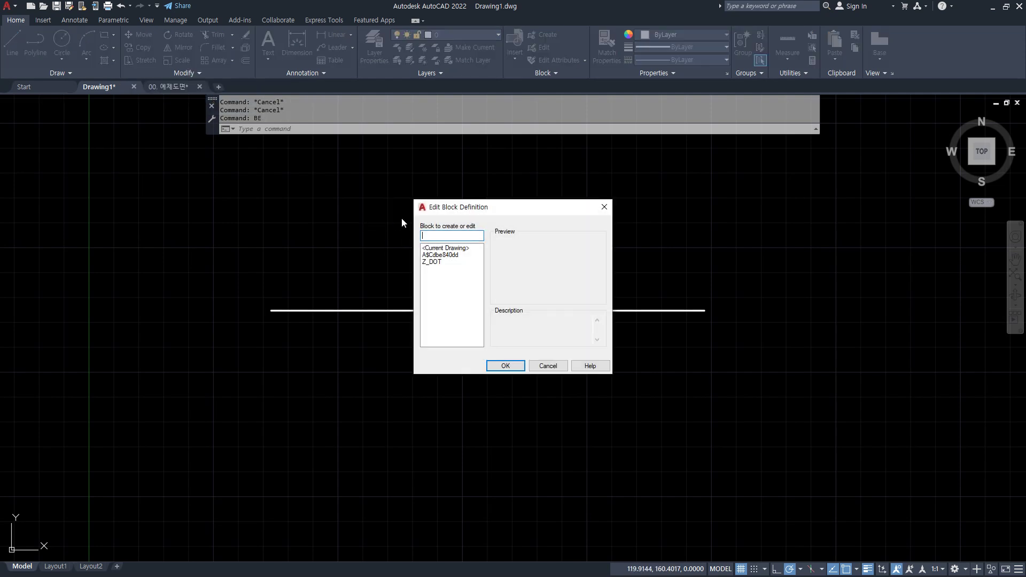
pyautogui.press('Escape')
# Break the horizontal line from the point where it is selected to a second point farther right, and undo the break
pyautogui.write('br')
pyautogui.press('Return')
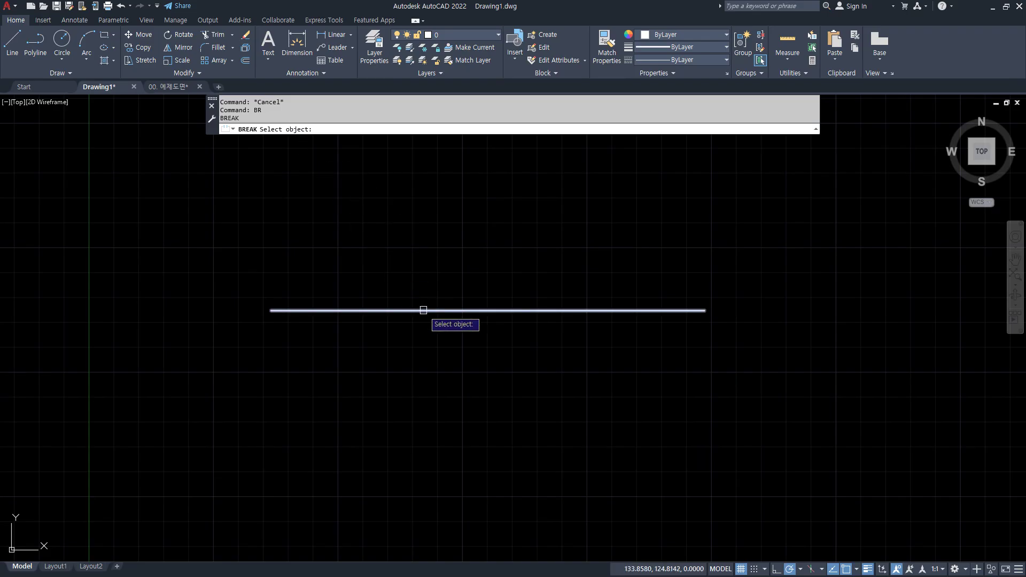
pyautogui.click(424, 311)
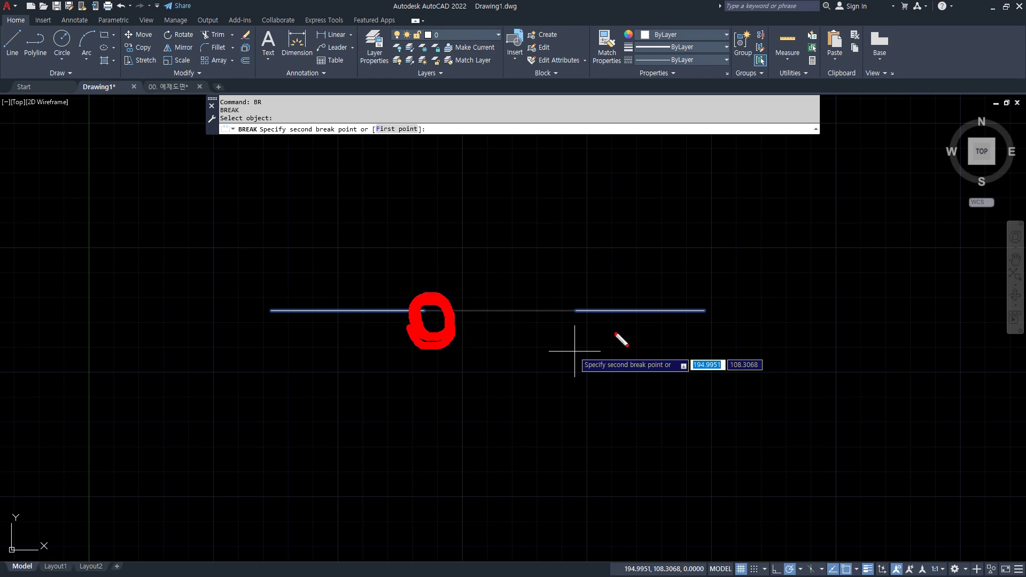
pyautogui.click(590, 376)
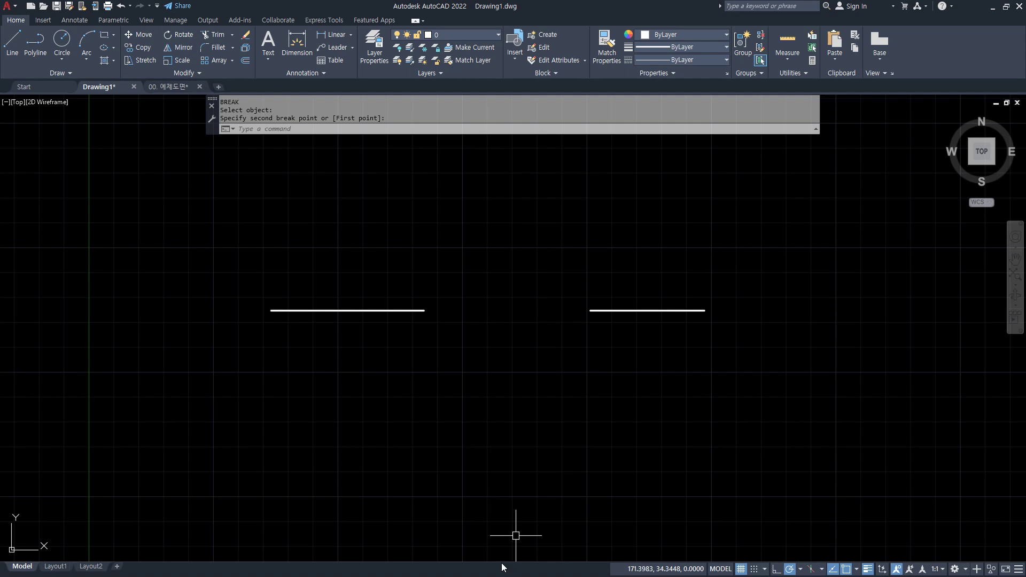
pyautogui.press('Escape')
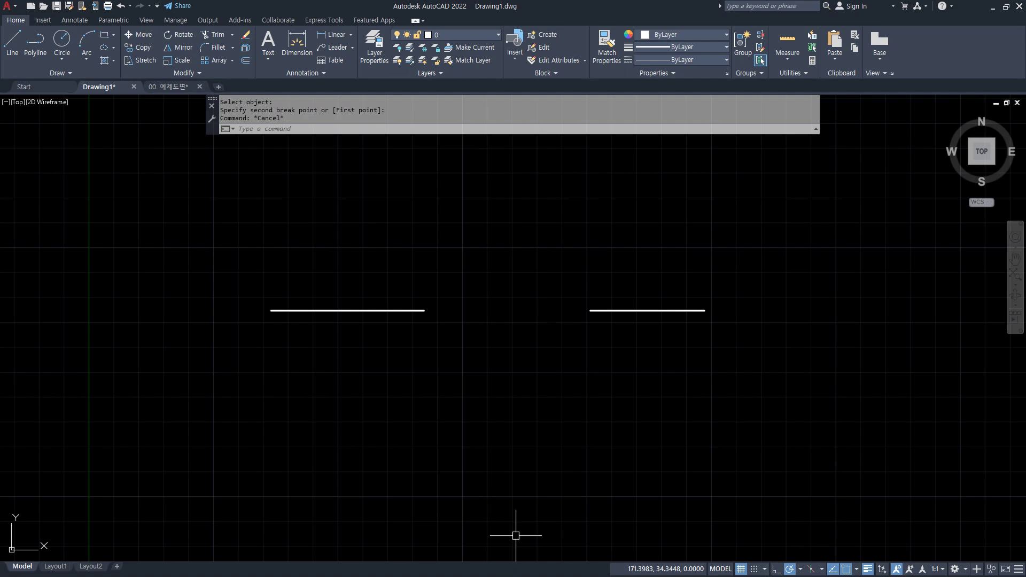
pyautogui.hotkey('ctrl', 'z')
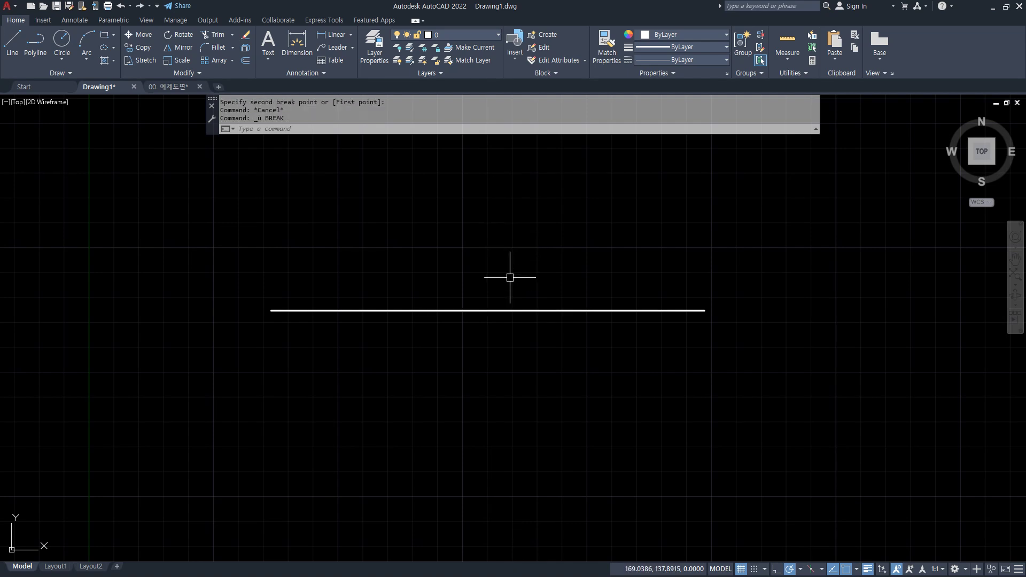
# Break the horizontal line using the First point option, with one break point near each end, and undo the break
pyautogui.press('Return')
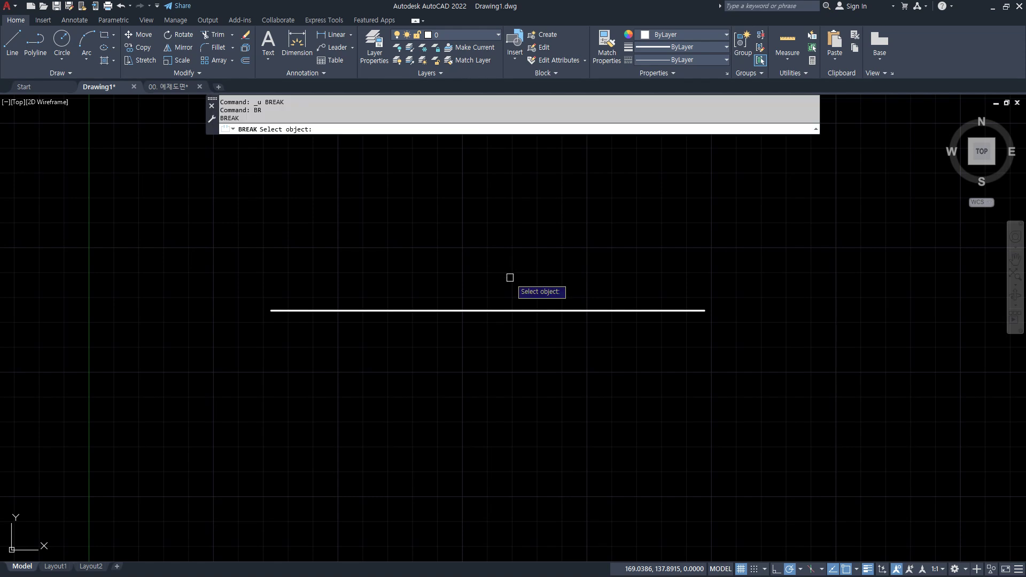
pyautogui.click(427, 311)
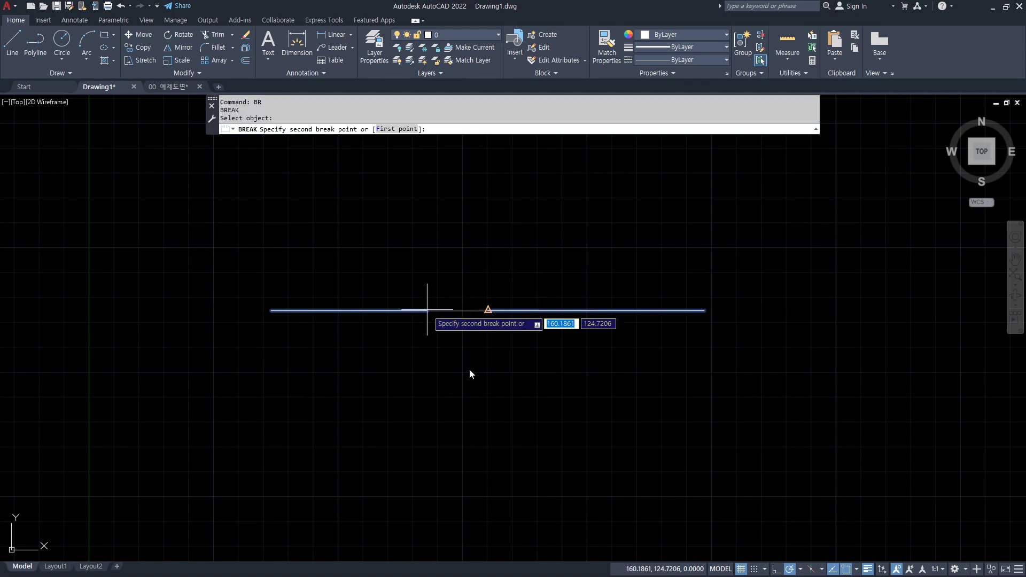
pyautogui.moveTo(436, 334); pyautogui.dragTo(435, 323)
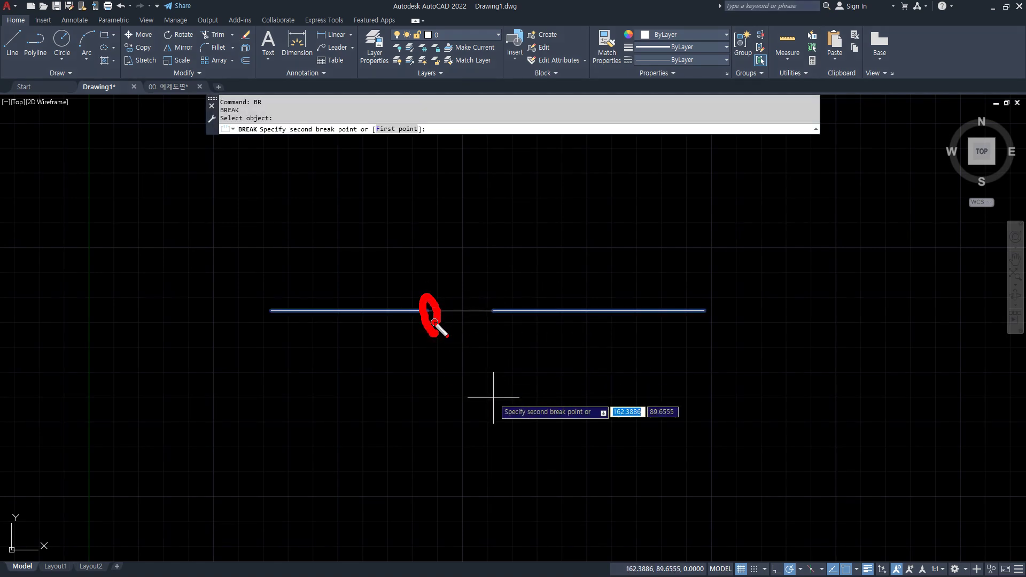
pyautogui.moveTo(344, 315); pyautogui.dragTo(345, 309)
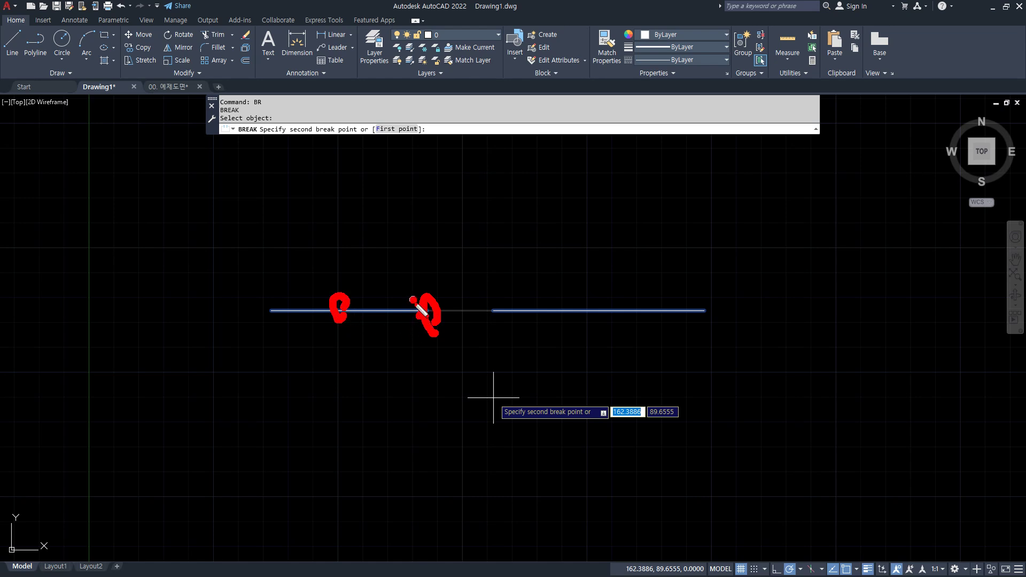
pyautogui.press('e')
pyautogui.moveTo(427, 298); pyautogui.dragTo(413, 317)
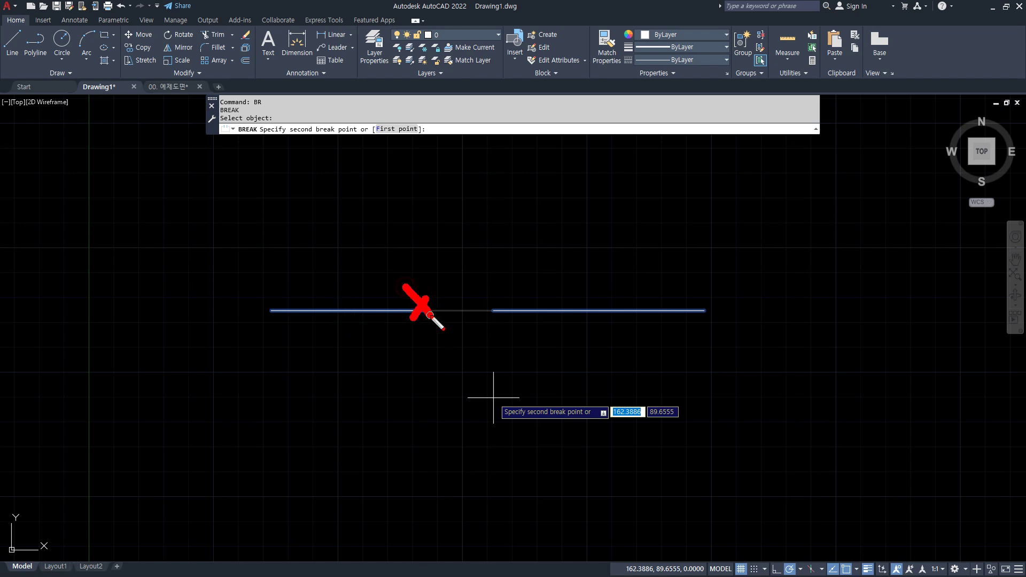
pyautogui.moveTo(322, 303); pyautogui.dragTo(349, 329)
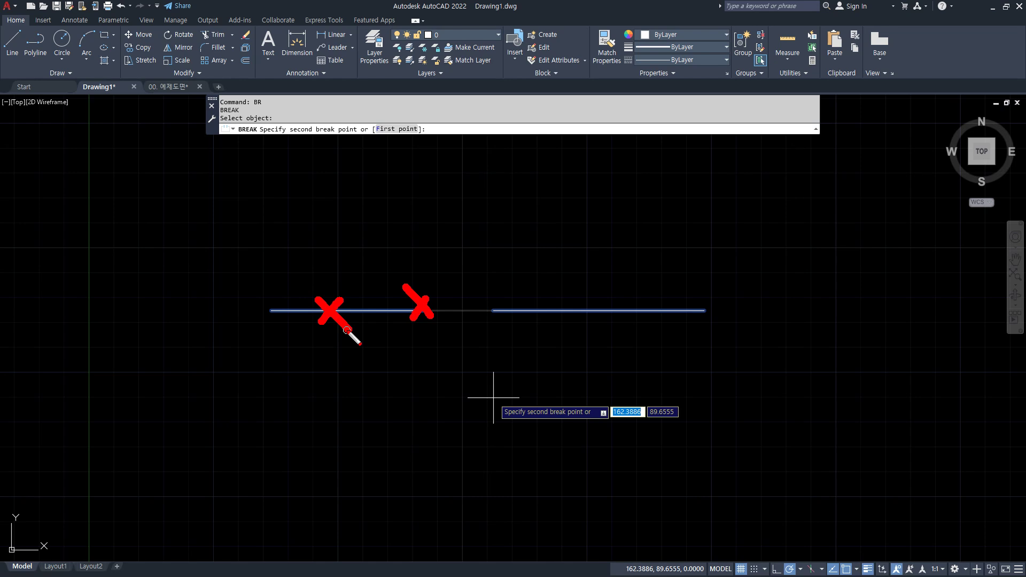
pyautogui.moveTo(377, 137); pyautogui.dragTo(427, 138)
pyautogui.moveTo(554, 145); pyautogui.dragTo(556, 144)
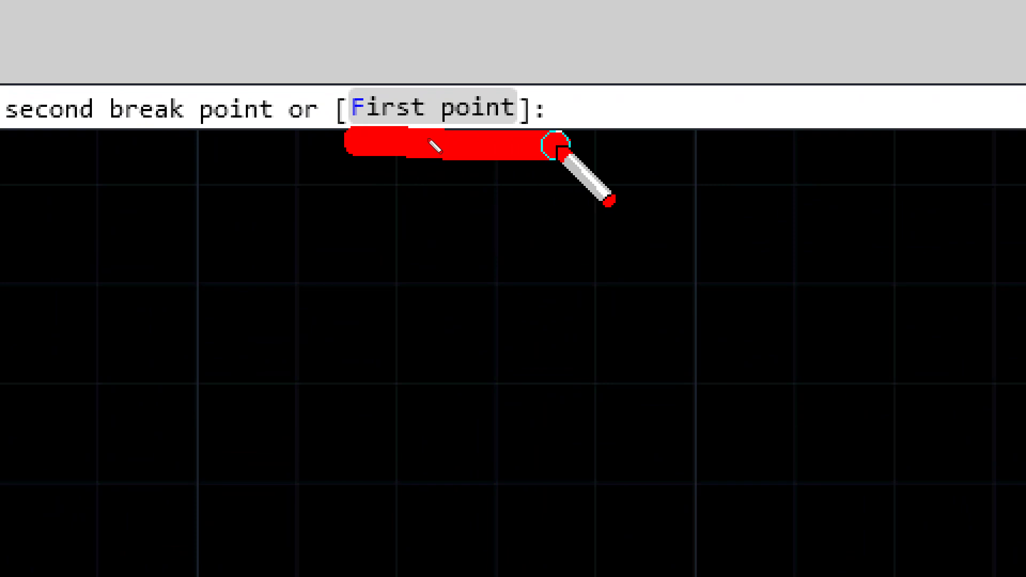
pyautogui.press('Escape')
pyautogui.click(415, 107)
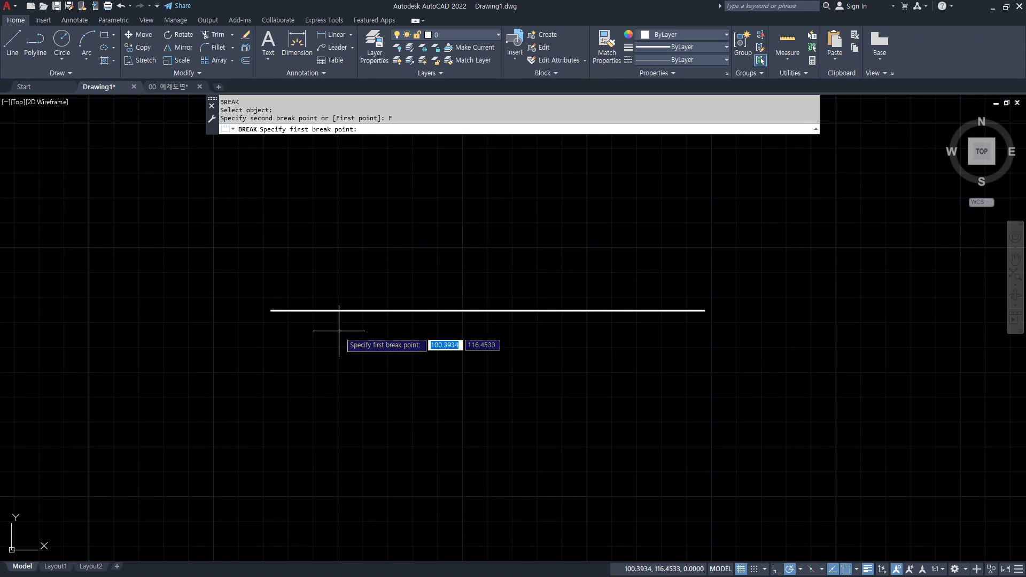
pyautogui.click(338, 319)
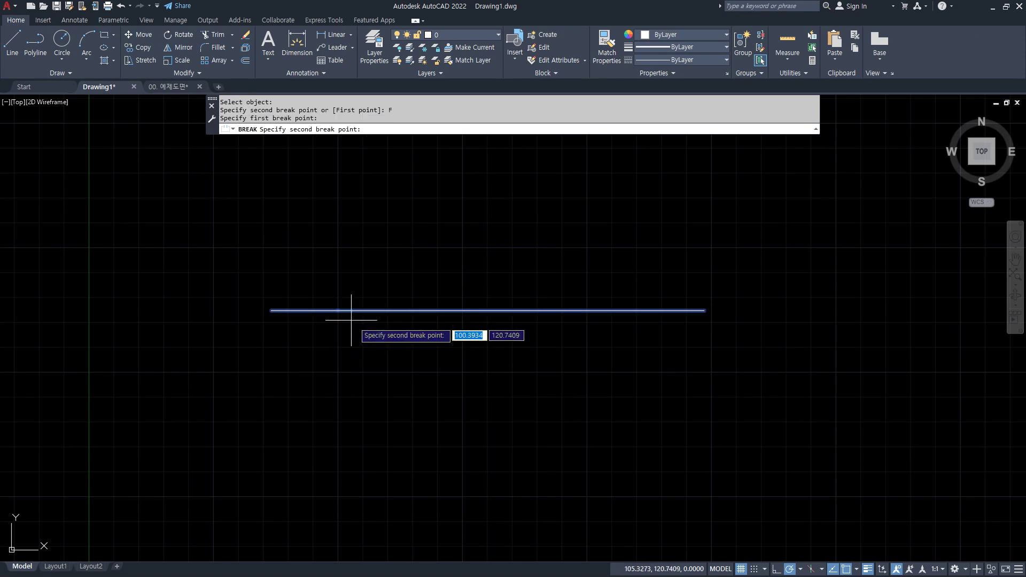
pyautogui.click(584, 327)
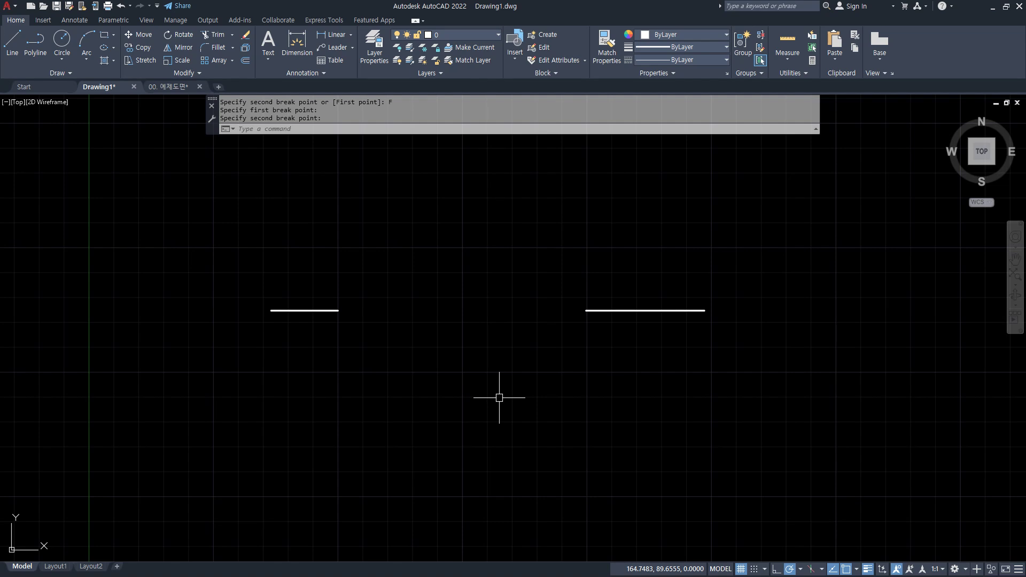
pyautogui.hotkey('ctrl', 'z')
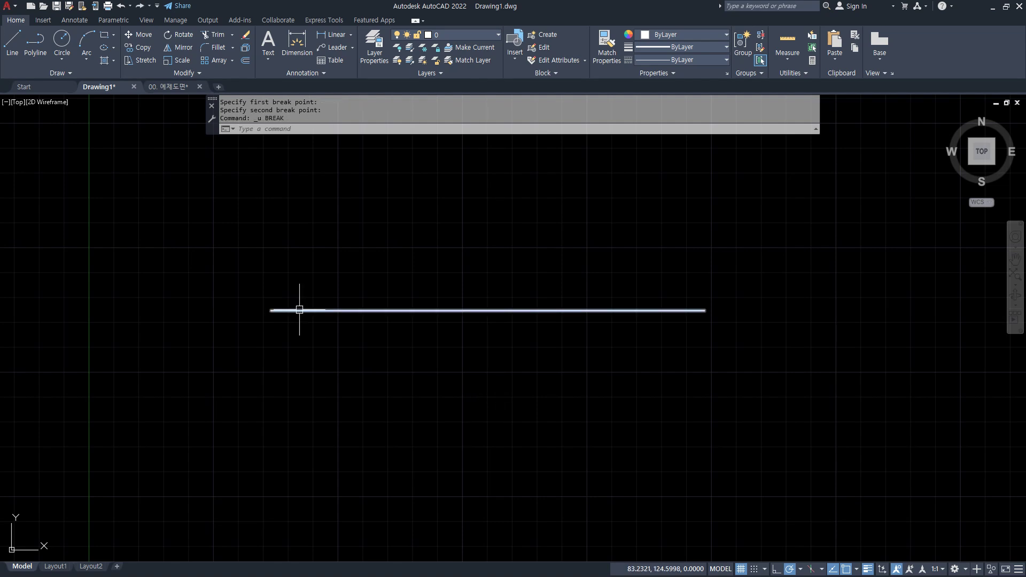
# Draw two vertical lines crossing the horizontal line, one left of its middle and one toward its right end
pyautogui.write('l')
pyautogui.press('Return')
pyautogui.click(399, 229)
pyautogui.click(399, 378)
pyautogui.press('Return')
pyautogui.click(564, 246)
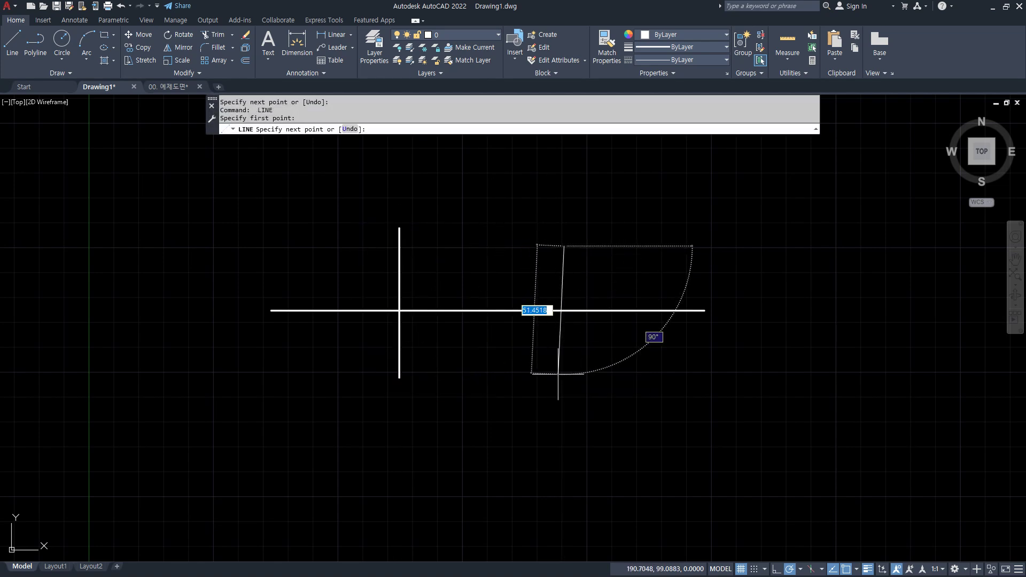
pyautogui.click(564, 369)
pyautogui.press('Return')
pyautogui.moveTo(387, 301); pyautogui.dragTo(390, 319)
pyautogui.moveTo(578, 301); pyautogui.dragTo(556, 317)
pyautogui.moveTo(550, 298); pyautogui.dragTo(574, 320)
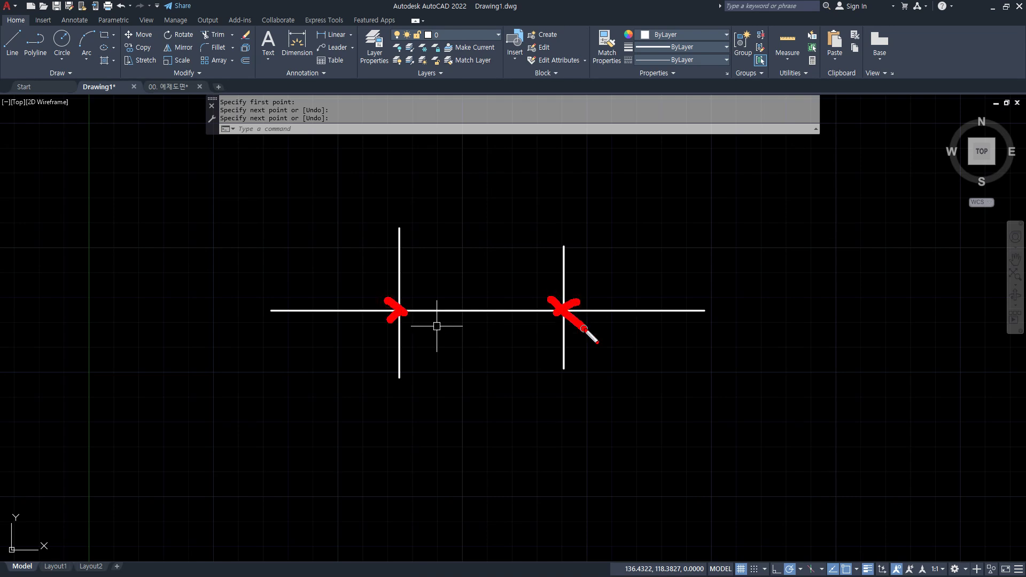
pyautogui.press('Escape')
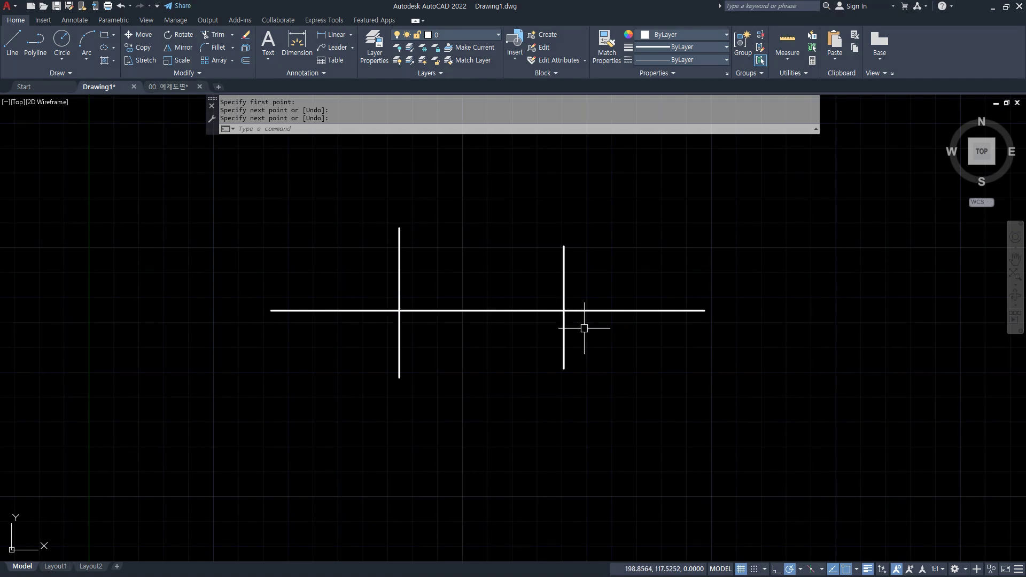
pyautogui.write('BE')
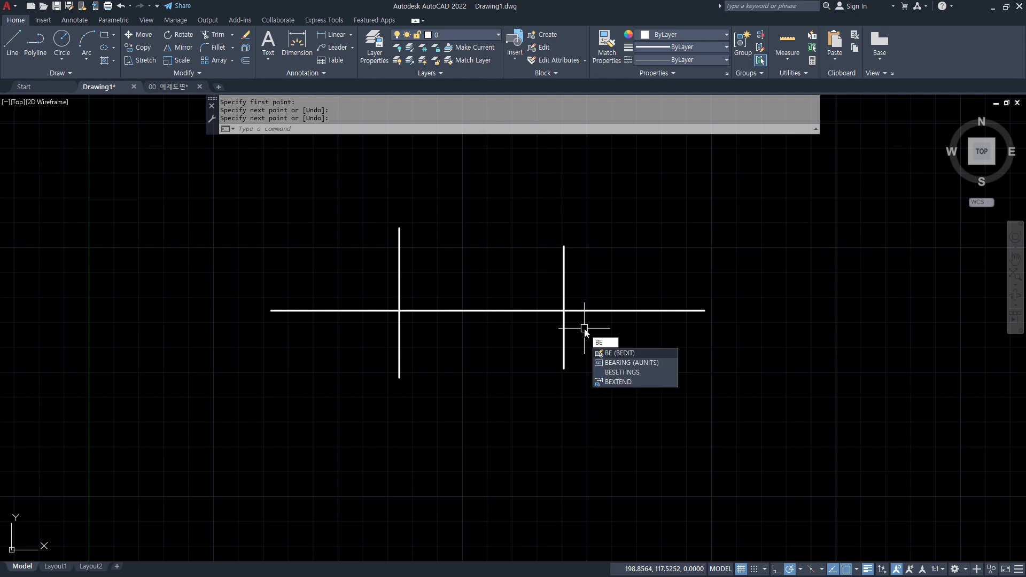
pyautogui.press('BackSpace')
pyautogui.write('R')
pyautogui.press('Return')
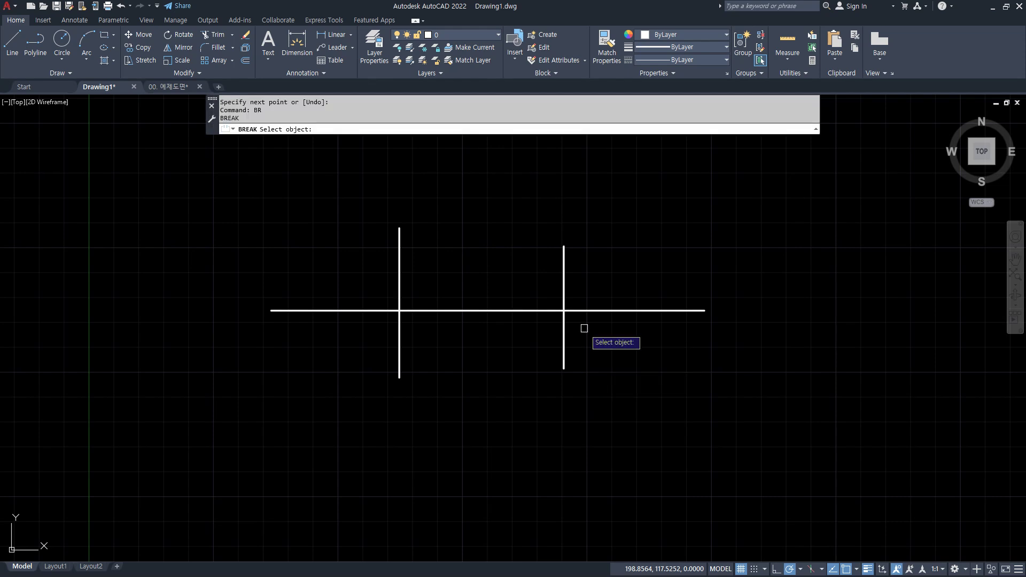
pyautogui.click(481, 310)
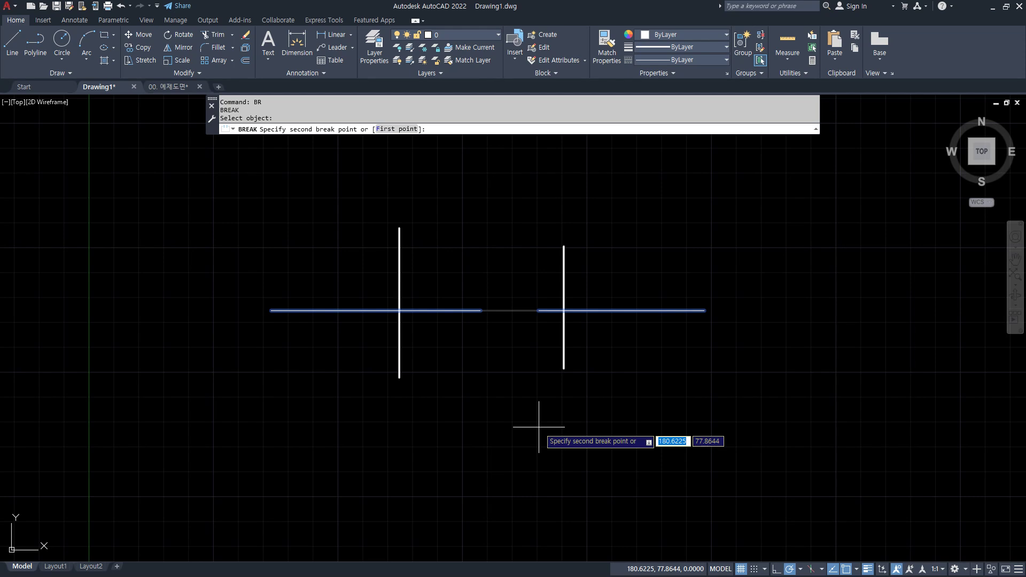
pyautogui.press('Escape')
# Break the horizontal line between its intersections with the two vertical lines, using the First point option
pyautogui.press('Return')
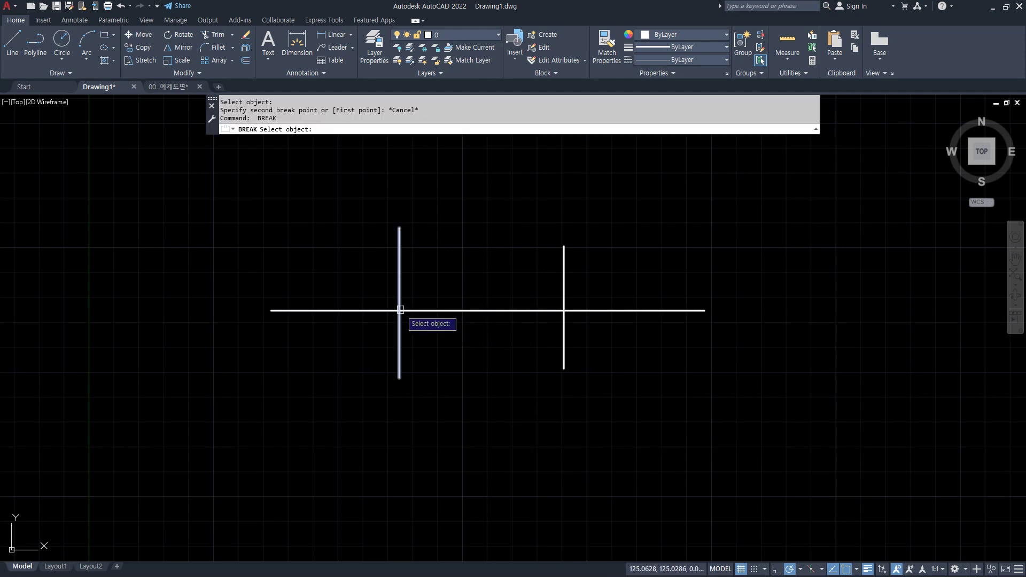
pyautogui.moveTo(397, 244); pyautogui.dragTo(396, 401)
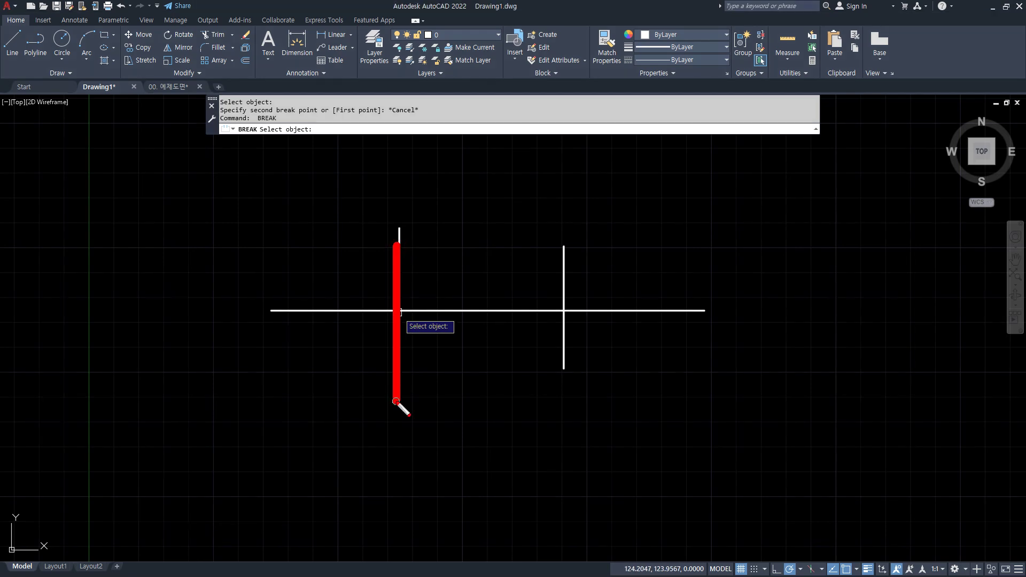
pyautogui.moveTo(353, 307); pyautogui.dragTo(723, 308)
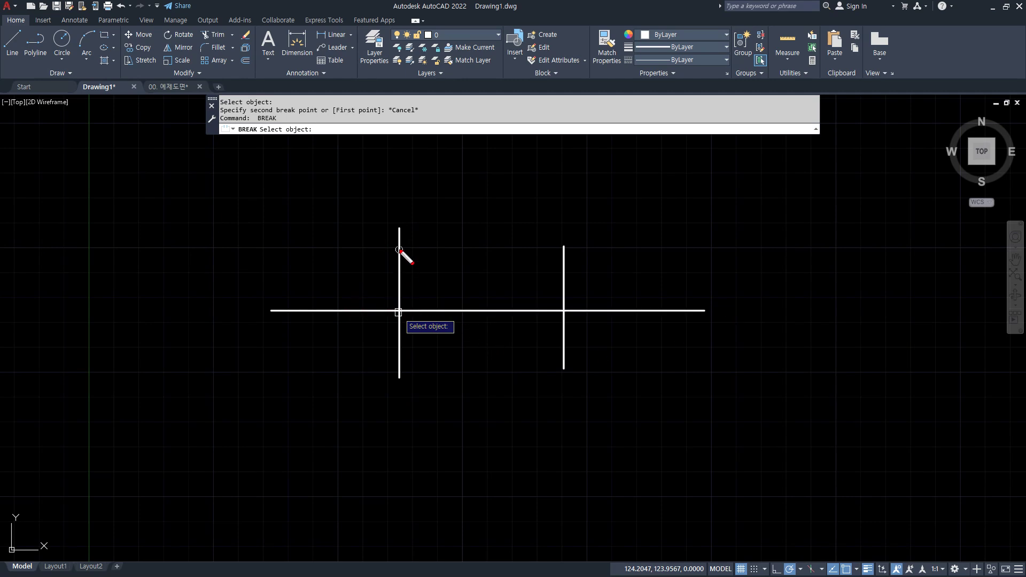
pyautogui.moveTo(400, 248); pyautogui.dragTo(397, 433)
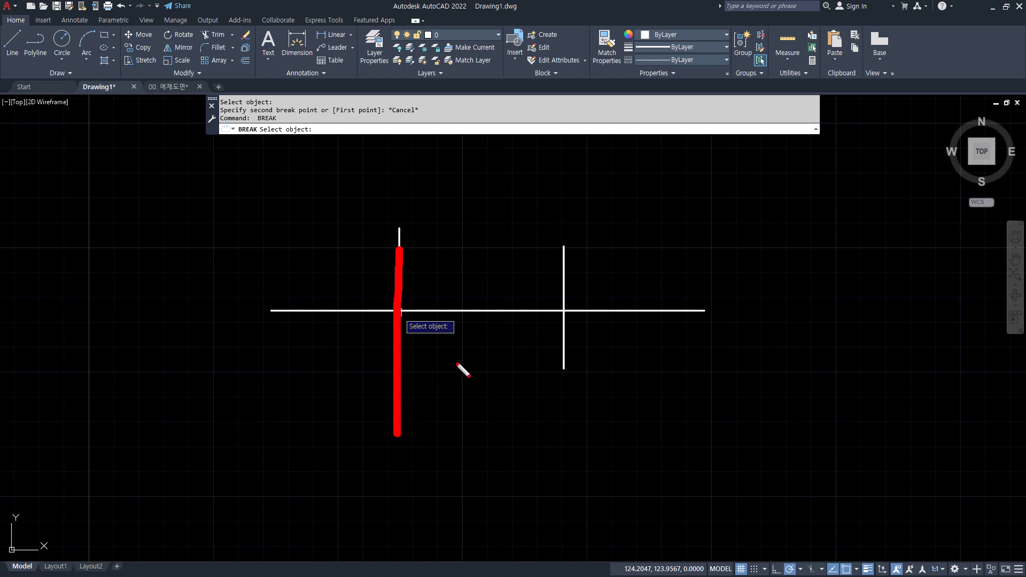
pyautogui.press('Escape')
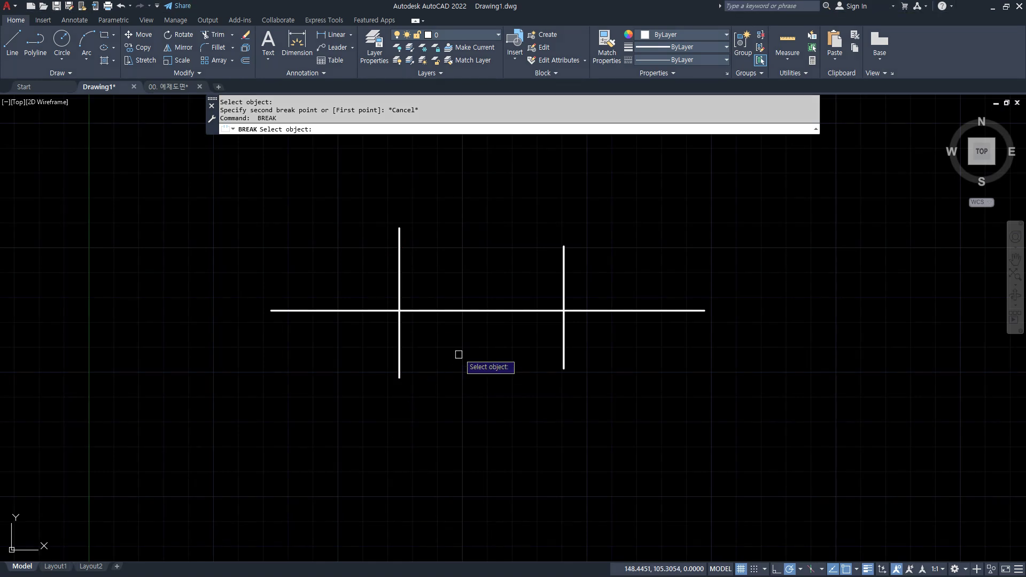
pyautogui.click(449, 310)
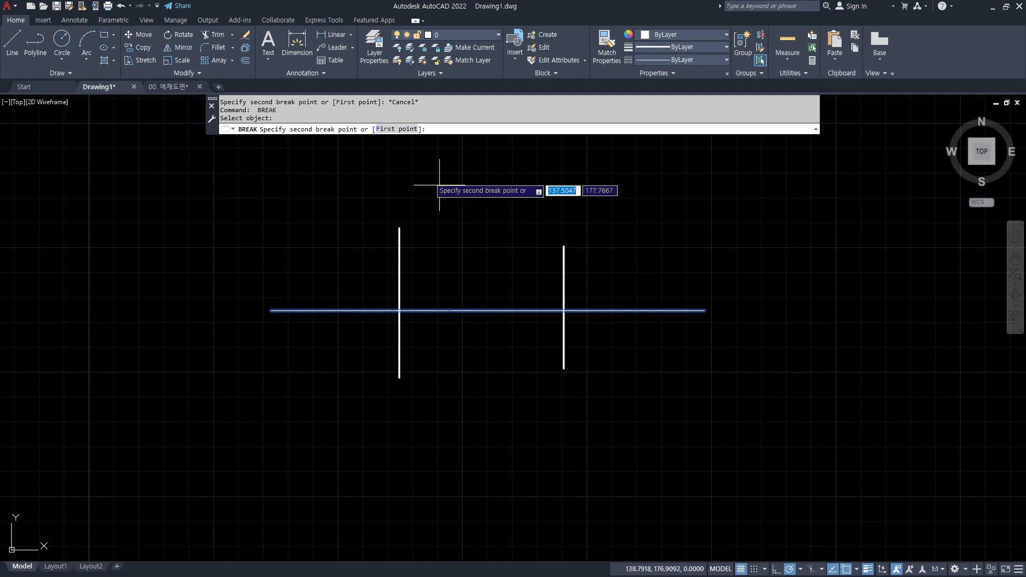
pyautogui.click(397, 129)
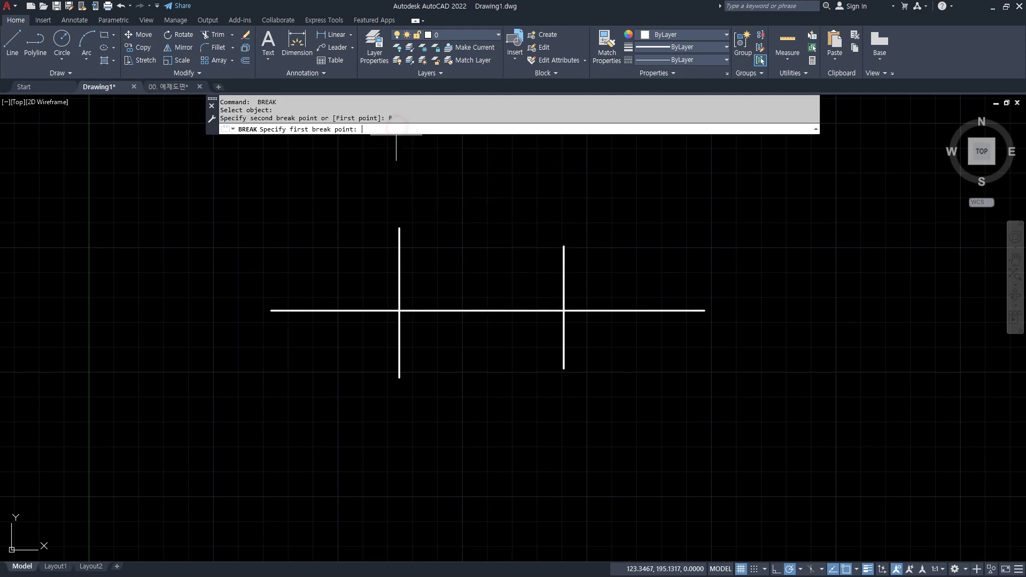
pyautogui.click(400, 310)
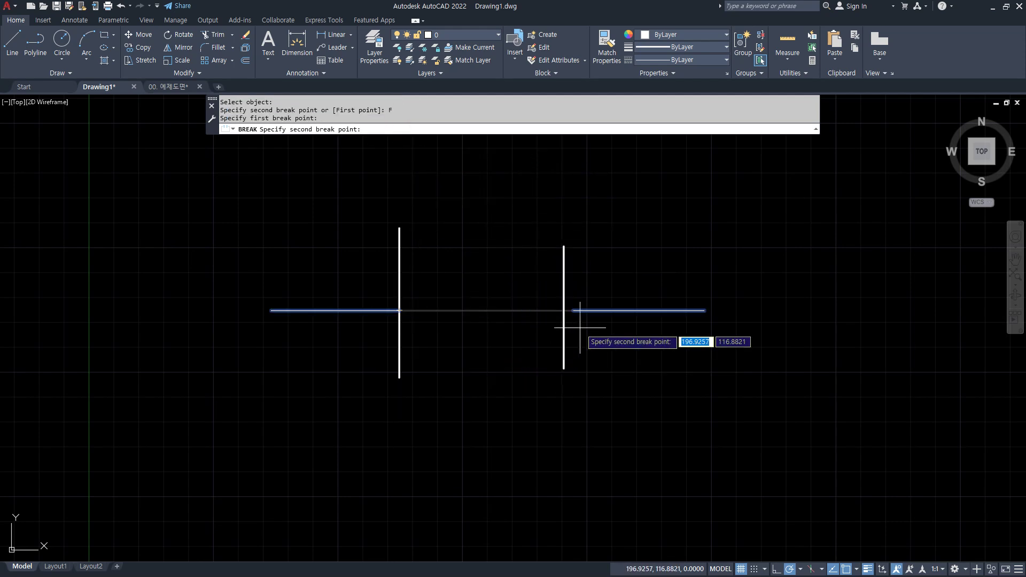
pyautogui.click(564, 310)
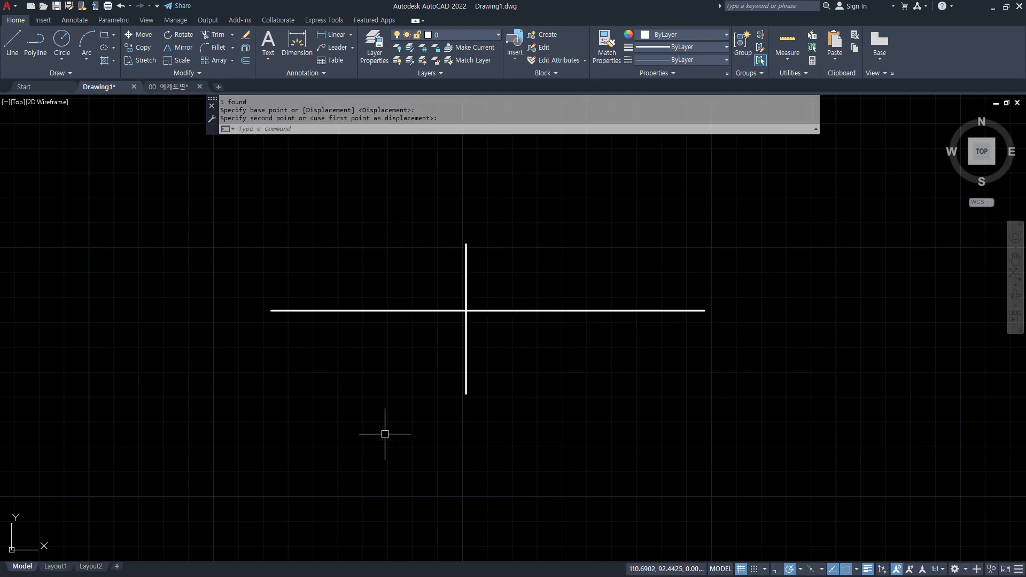
pyautogui.moveTo(405, 334)
pyautogui.mouseDown()
pyautogui.moveTo(345, 330)
pyautogui.moveTo(404, 301)
pyautogui.mouseUp()
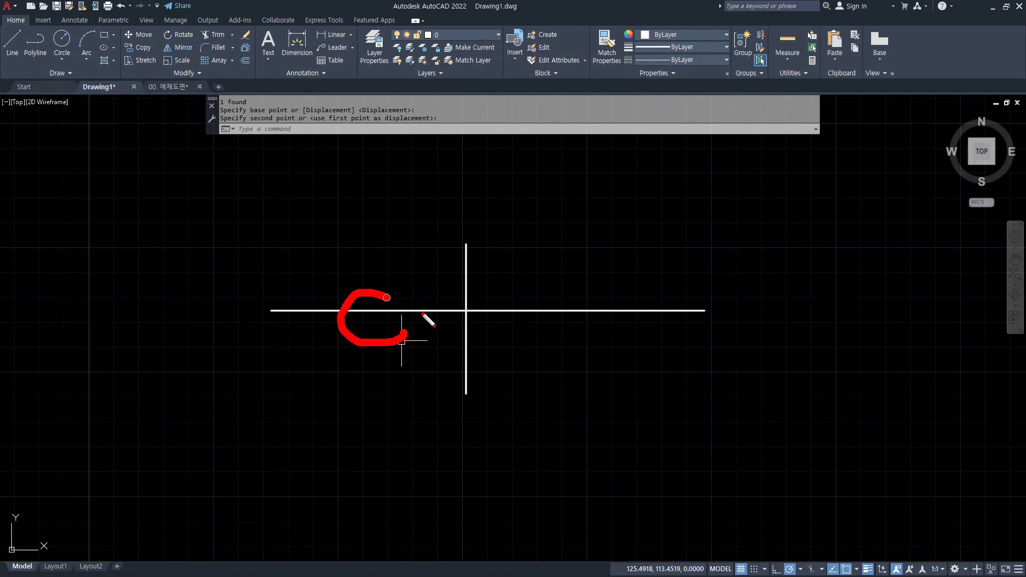
pyautogui.moveTo(465, 230); pyautogui.dragTo(482, 418)
pyautogui.moveTo(287, 271); pyautogui.dragTo(328, 263)
pyautogui.moveTo(532, 279)
pyautogui.mouseDown()
pyautogui.moveTo(540, 286)
pyautogui.moveTo(568, 265)
pyautogui.mouseUp()
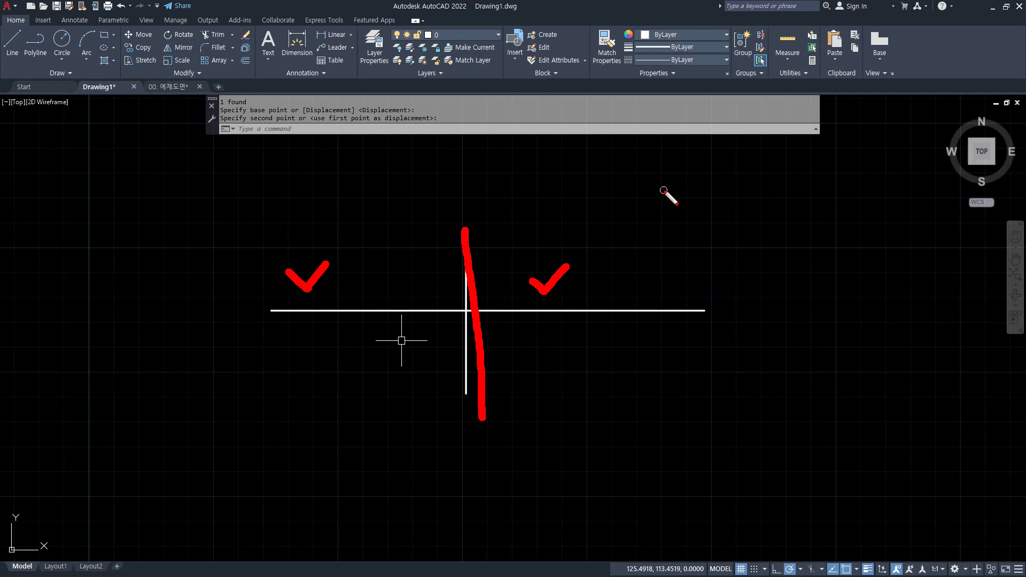
# Split the horizontal line with Break, giving its intersection with the vertical line as both first and second point, and check the halves
pyautogui.write('br')
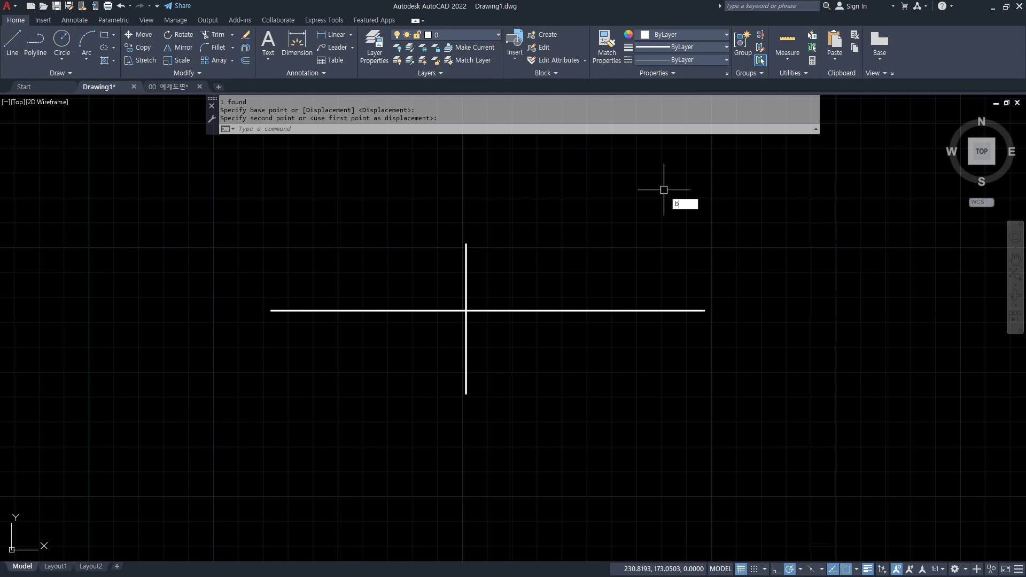
pyautogui.press('Return')
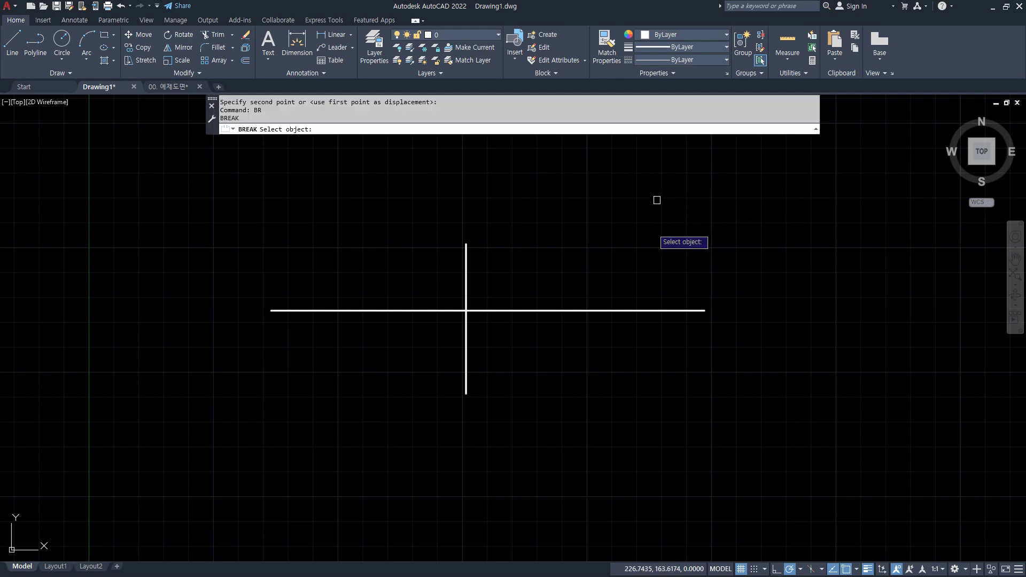
pyautogui.click(623, 311)
pyautogui.click(404, 128)
pyautogui.click(467, 311)
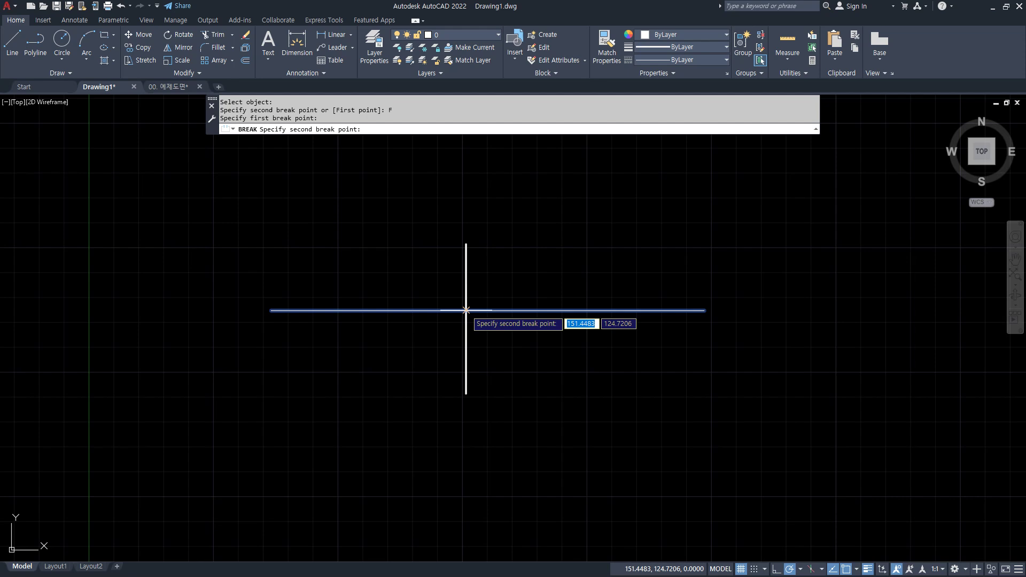
pyautogui.click(466, 311)
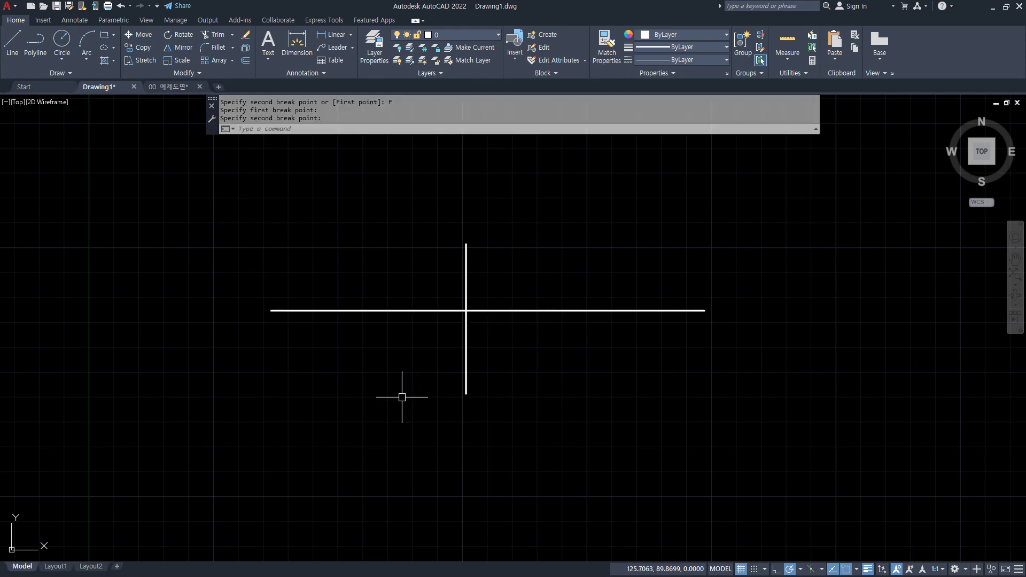
pyautogui.click(547, 310)
pyautogui.press('Escape')
pyautogui.click(411, 311)
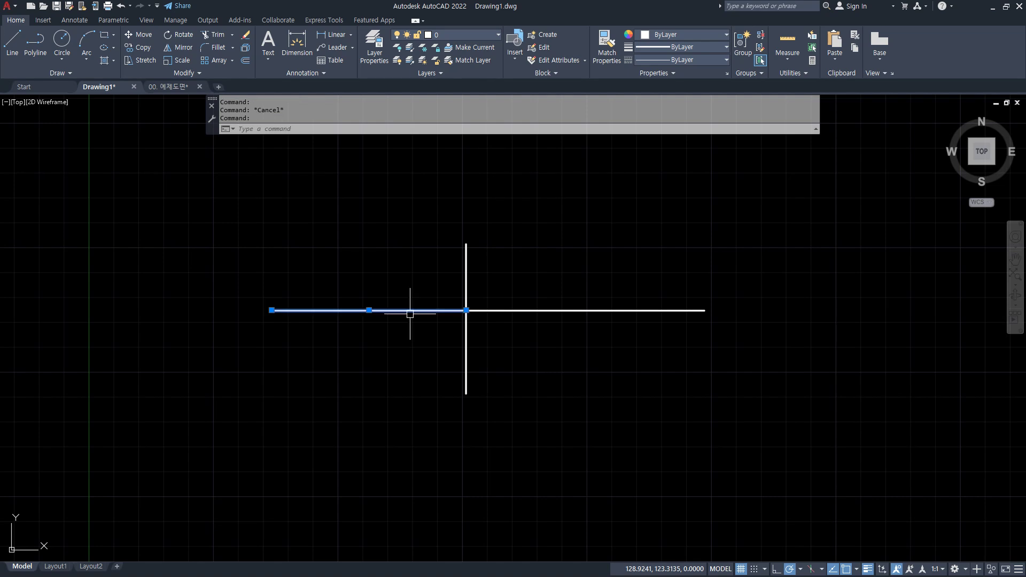
pyautogui.press('Escape')
# Assign the right half of the split horizontal line to the DIM layer
pyautogui.click(546, 314)
pyautogui.click(532, 289)
pyautogui.click(470, 34)
pyautogui.click(458, 65)
pyautogui.press('Escape')
pyautogui.press('Escape')
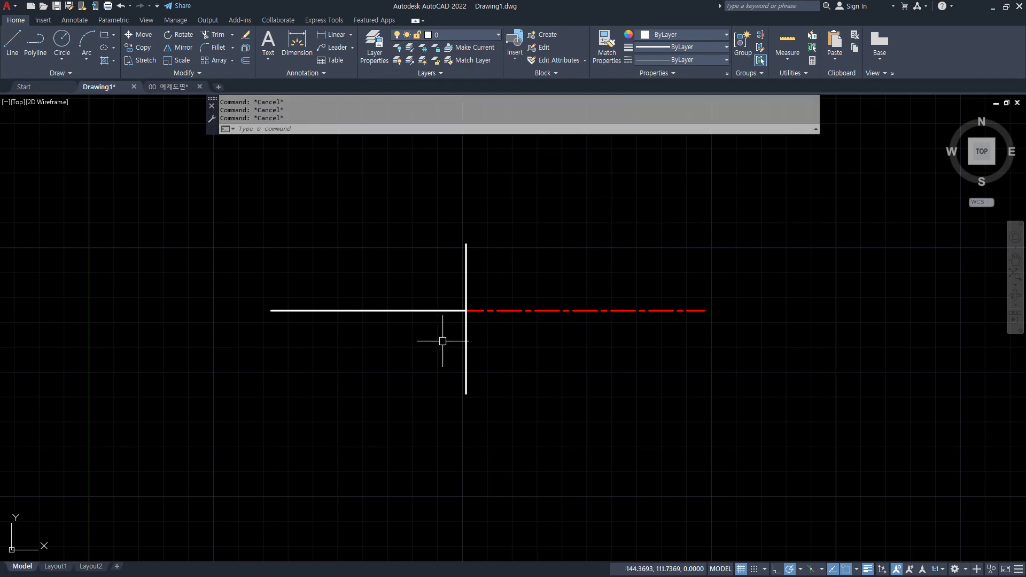
pyautogui.scroll(2, 444, 332)
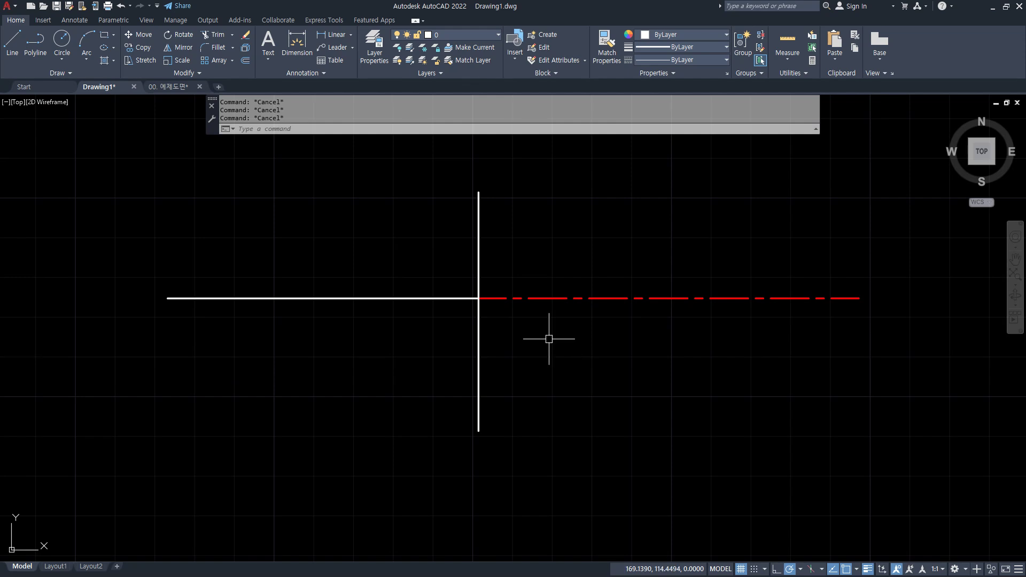
# Undo the layer change, the break and the last move of the vertical line, and check that the horizontal line is whole
pyautogui.hotkey('ctrl', 'z')
pyautogui.hotkey('ctrl', 'z')
pyautogui.hotkey('ctrl', 'z')
pyautogui.hotkey('ctrl', 'z')
pyautogui.hotkey('ctrl', 'z')
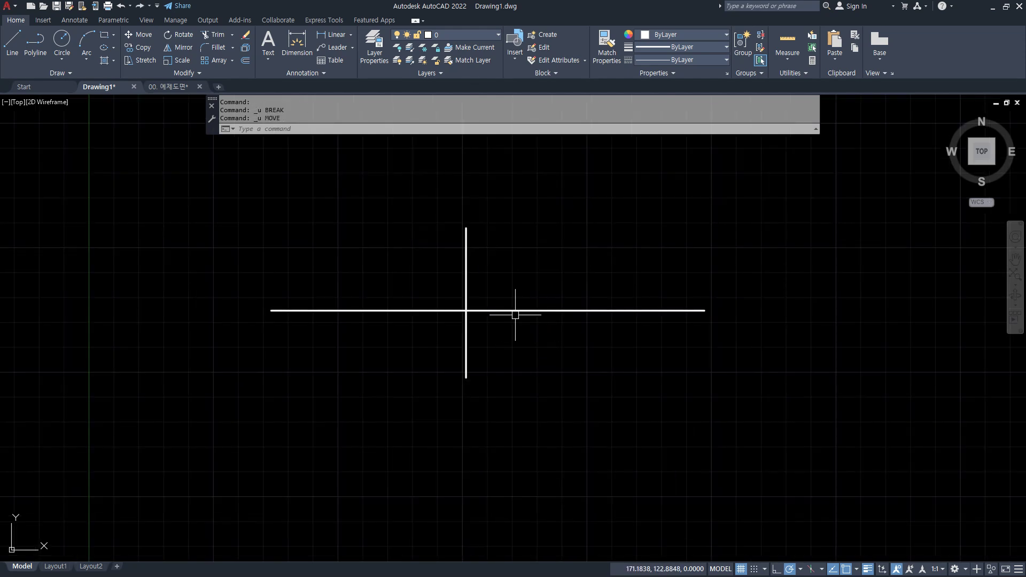
pyautogui.click(515, 311)
pyautogui.press('Escape')
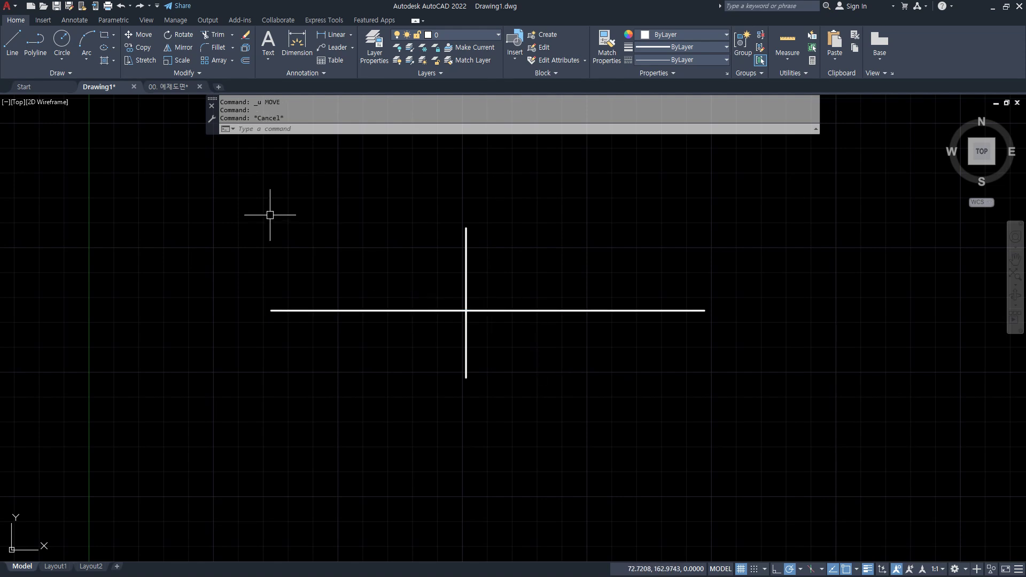
# Split the horizontal line with Break at Point at its intersection with the vertical line, and select the right half to check it
pyautogui.click(183, 76)
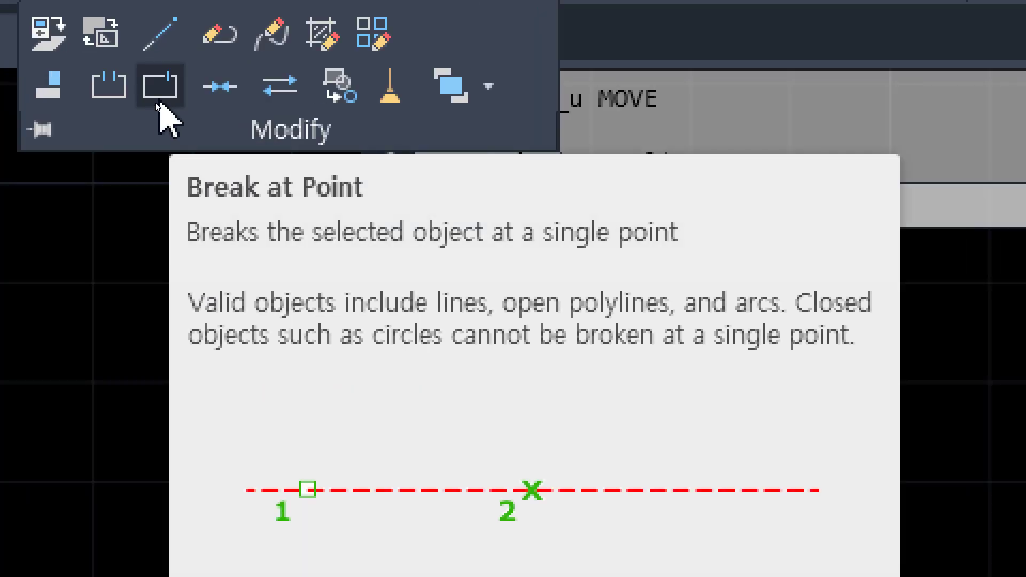
pyautogui.click(159, 89)
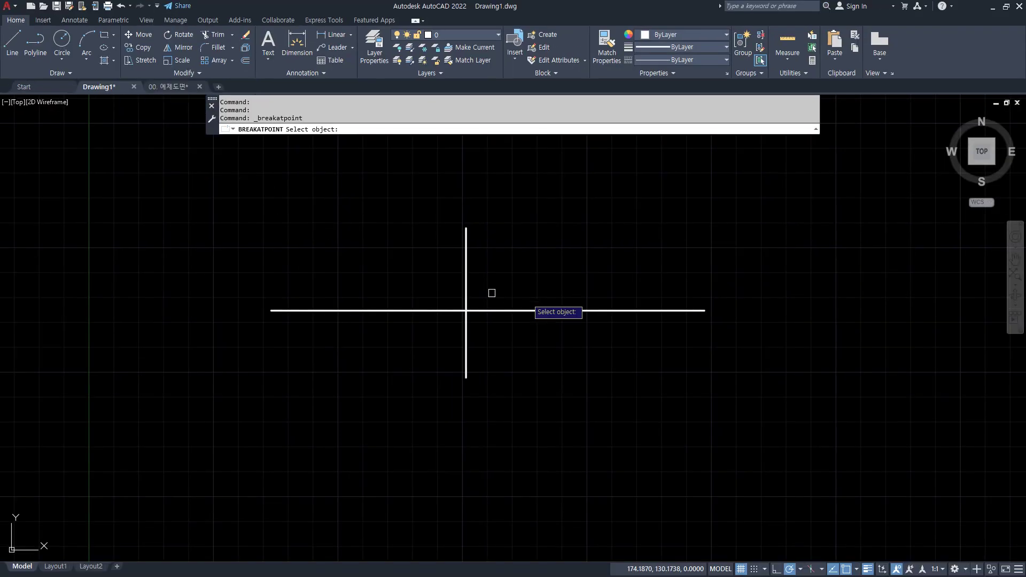
pyautogui.click(565, 309)
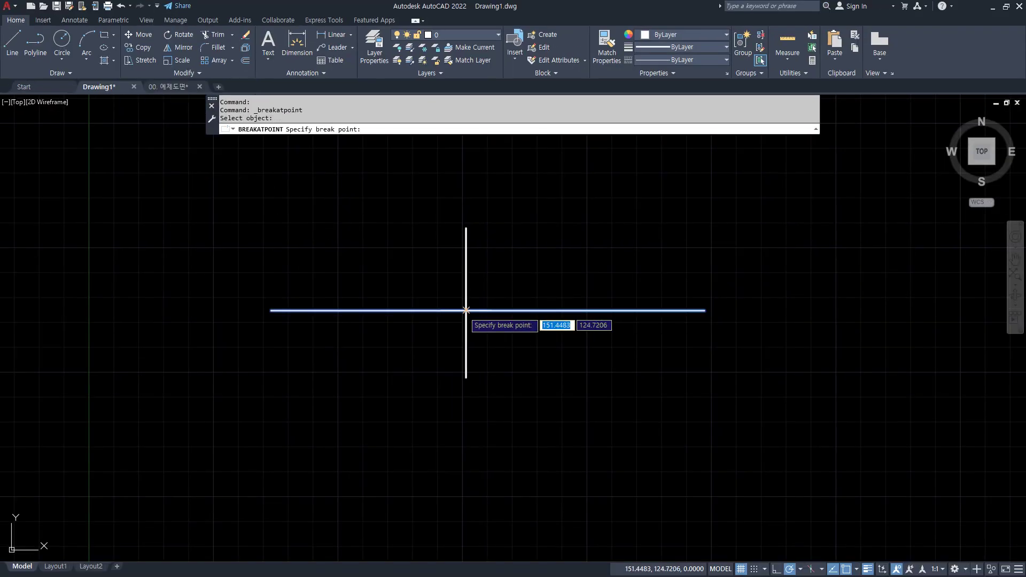
pyautogui.click(466, 310)
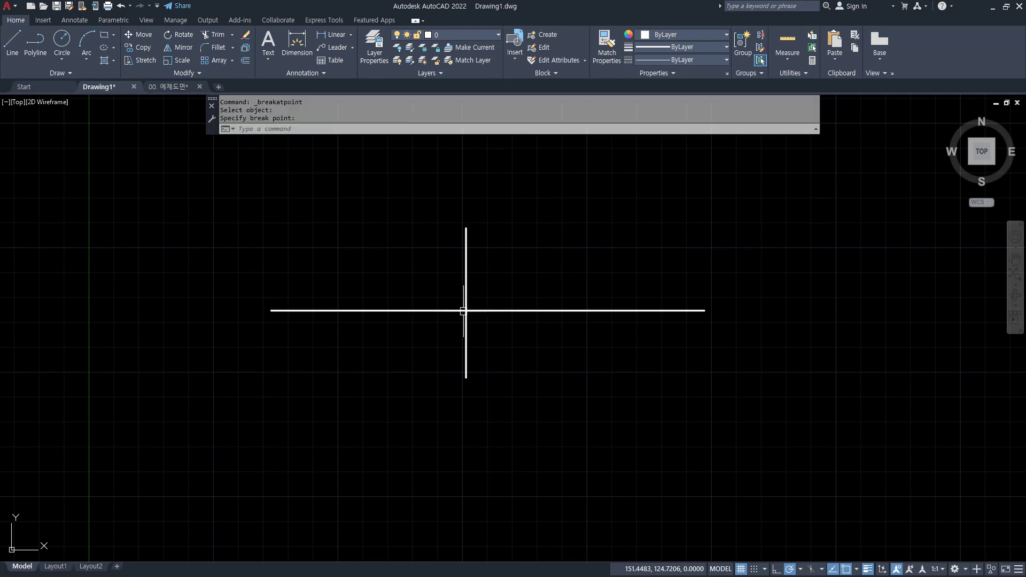
pyautogui.click(509, 317)
pyautogui.click(508, 294)
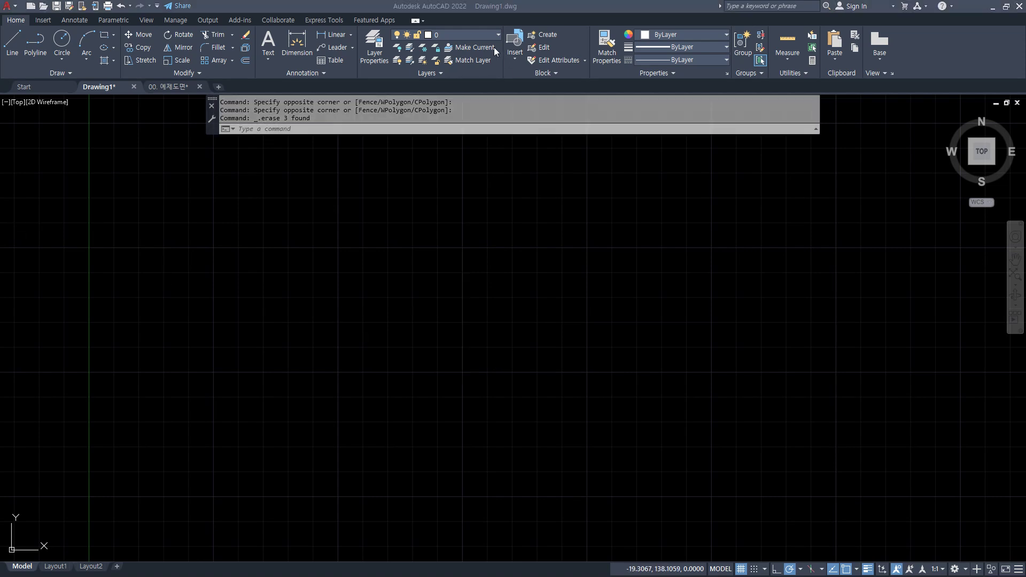
# Make DIM the current layer and draw four construction lines through one point: horizontal, vertical, and two inclined about 30° either side of horizontal
pyautogui.click(481, 33)
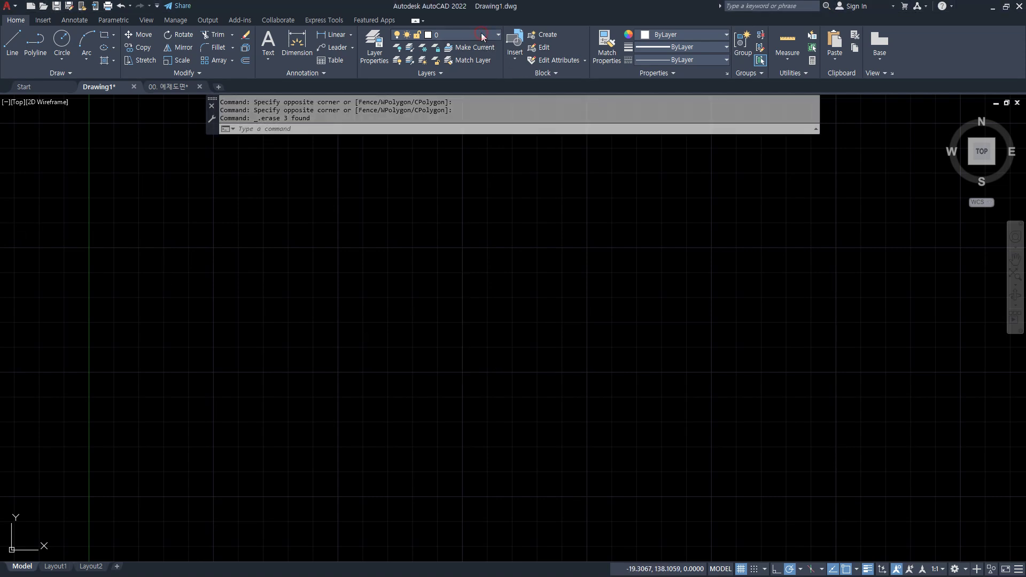
pyautogui.click(454, 34)
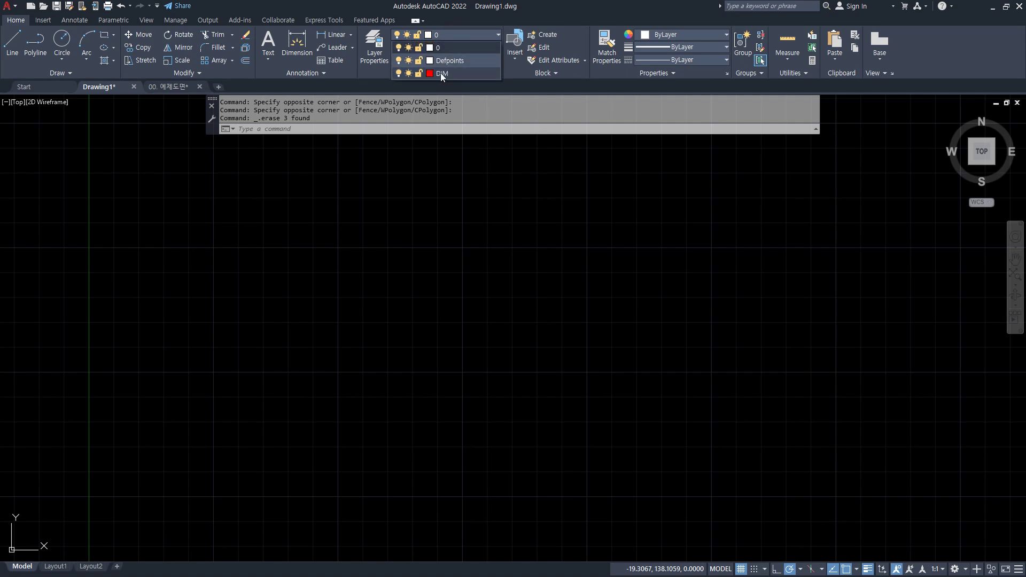
pyautogui.click(442, 74)
pyautogui.write('XL')
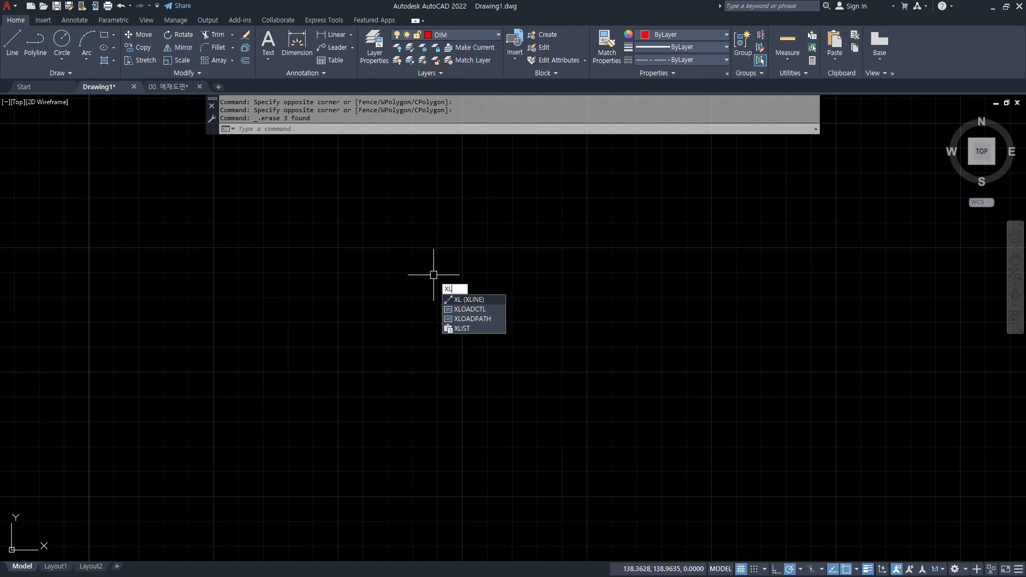
pyautogui.press('Return')
pyautogui.click(398, 340)
pyautogui.click(434, 340)
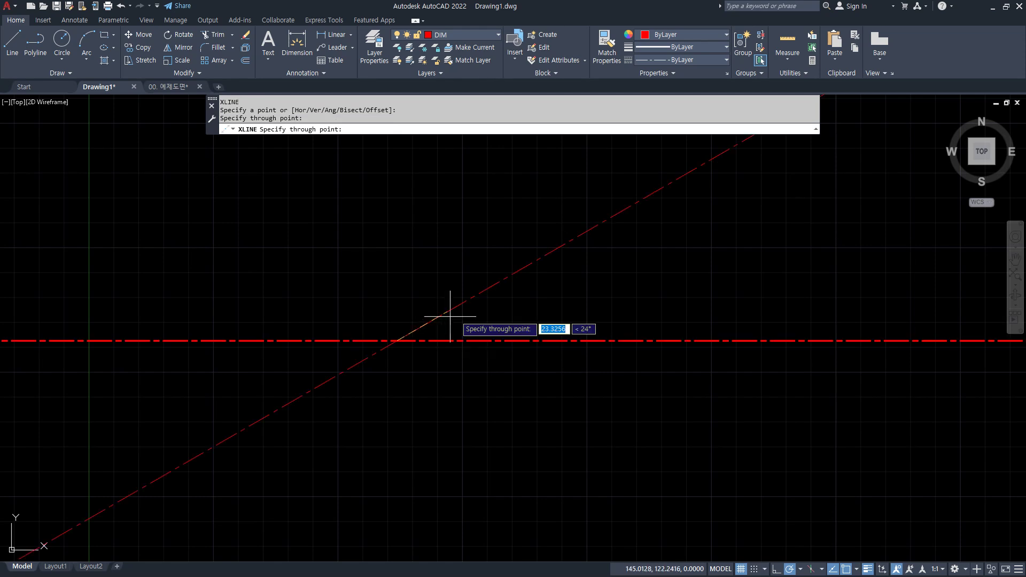
pyautogui.click(441, 316)
pyautogui.click(397, 288)
pyautogui.click(347, 310)
pyautogui.press('Return')
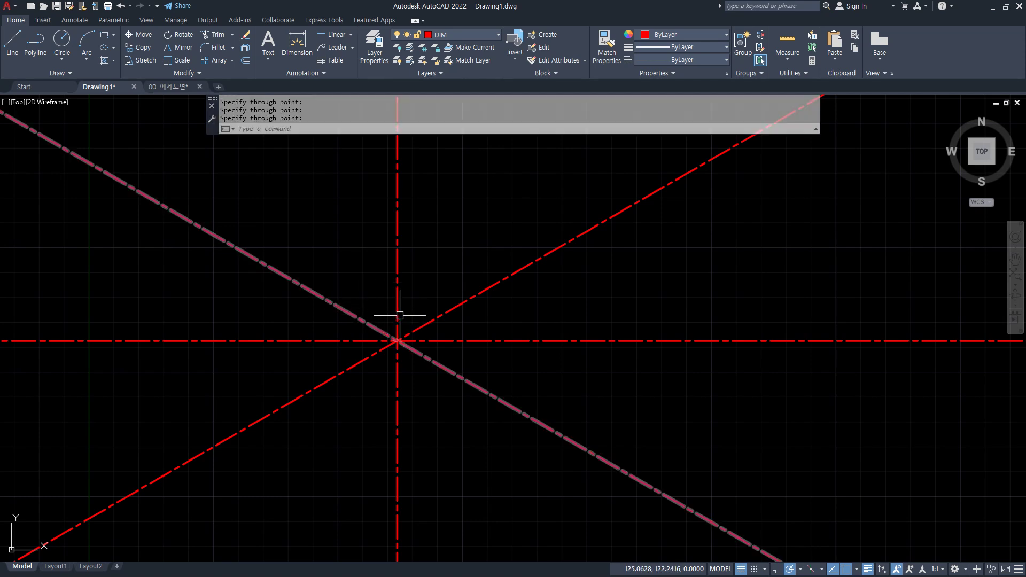
pyautogui.click(489, 35)
pyautogui.click(470, 36)
pyautogui.click(441, 275)
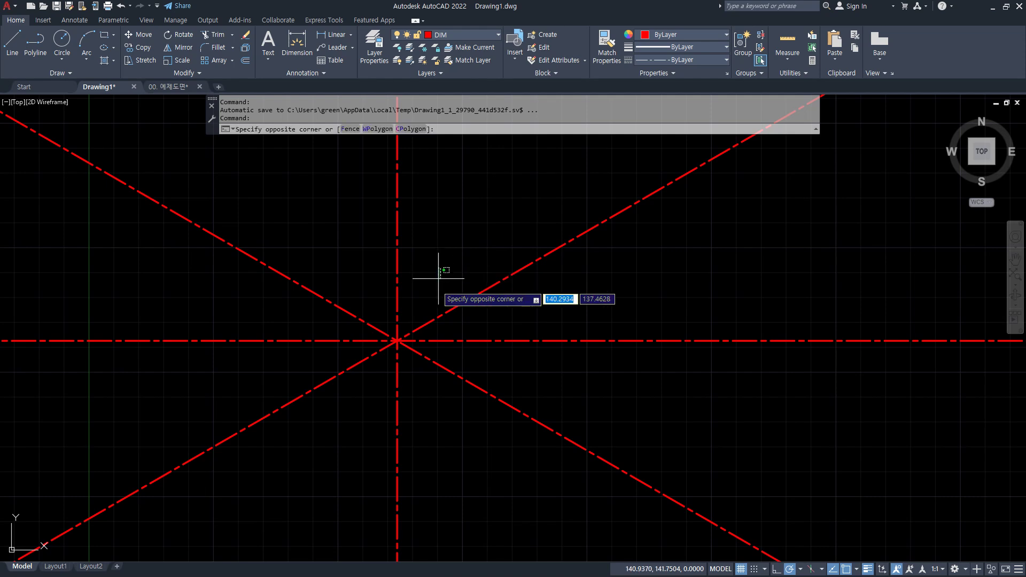
pyautogui.click(439, 268)
pyautogui.write('c')
pyautogui.press('Return')
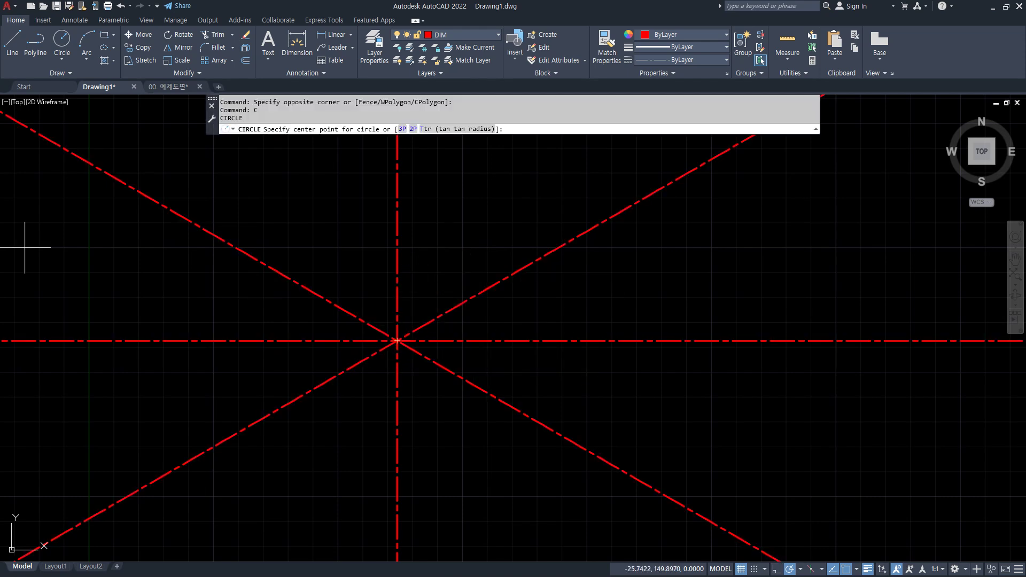
# Switch to the reference image in Chrome and examine the dimensions of the left part's central bore and keyway
pyautogui.moveTo(0, 121); pyautogui.dragTo(671, 114)
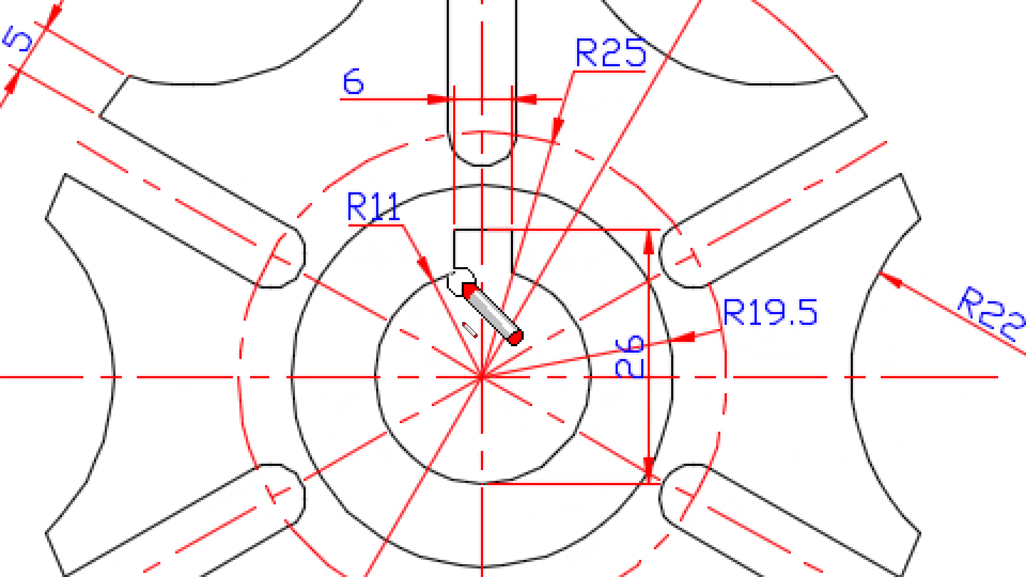
pyautogui.moveTo(464, 290)
pyautogui.mouseDown()
pyautogui.moveTo(401, 309)
pyautogui.moveTo(422, 464)
pyautogui.moveTo(543, 434)
pyautogui.moveTo(551, 293)
pyautogui.mouseUp()
pyautogui.moveTo(396, 261)
pyautogui.mouseDown()
pyautogui.moveTo(315, 166)
pyautogui.moveTo(425, 230)
pyautogui.moveTo(486, 334)
pyautogui.moveTo(483, 463)
pyautogui.mouseUp()
pyautogui.press('e')
pyautogui.moveTo(416, 345)
pyautogui.mouseDown()
pyautogui.moveTo(483, 362)
pyautogui.moveTo(562, 335)
pyautogui.mouseUp()
pyautogui.press('e')
pyautogui.moveTo(469, 369); pyautogui.dragTo(799, 368)
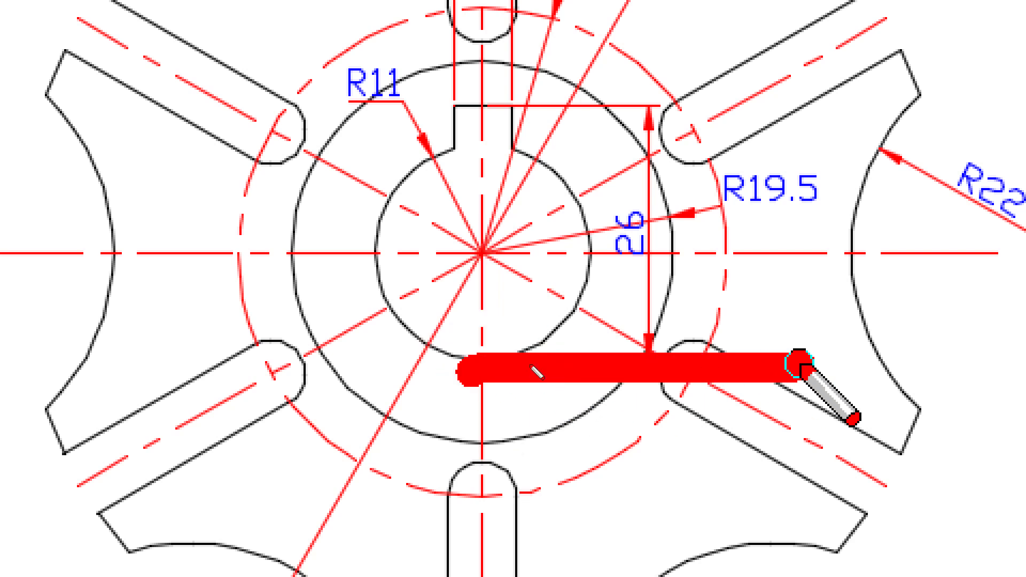
pyautogui.moveTo(471, 138); pyautogui.dragTo(631, 137)
pyautogui.moveTo(660, 327)
pyautogui.mouseDown()
pyautogui.moveTo(619, 190)
pyautogui.moveTo(714, 310)
pyautogui.mouseUp()
pyautogui.press('e')
pyautogui.moveTo(447, 219); pyautogui.dragTo(447, 96)
pyautogui.moveTo(505, 223); pyautogui.dragTo(505, 114)
pyautogui.moveTo(360, 111)
pyautogui.mouseDown()
pyautogui.moveTo(303, 64)
pyautogui.moveTo(376, 220)
pyautogui.mouseUp()
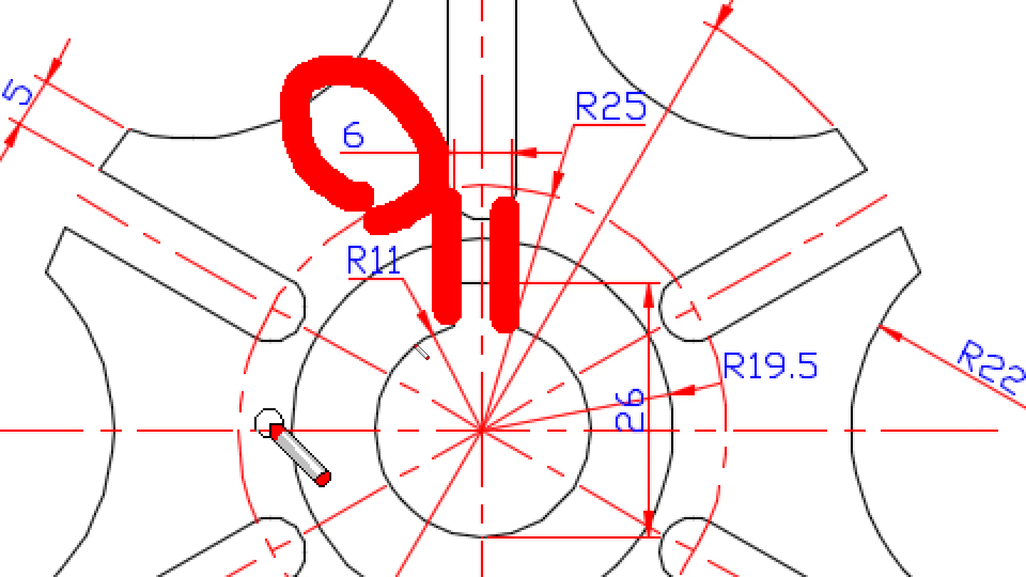
pyautogui.press('e')
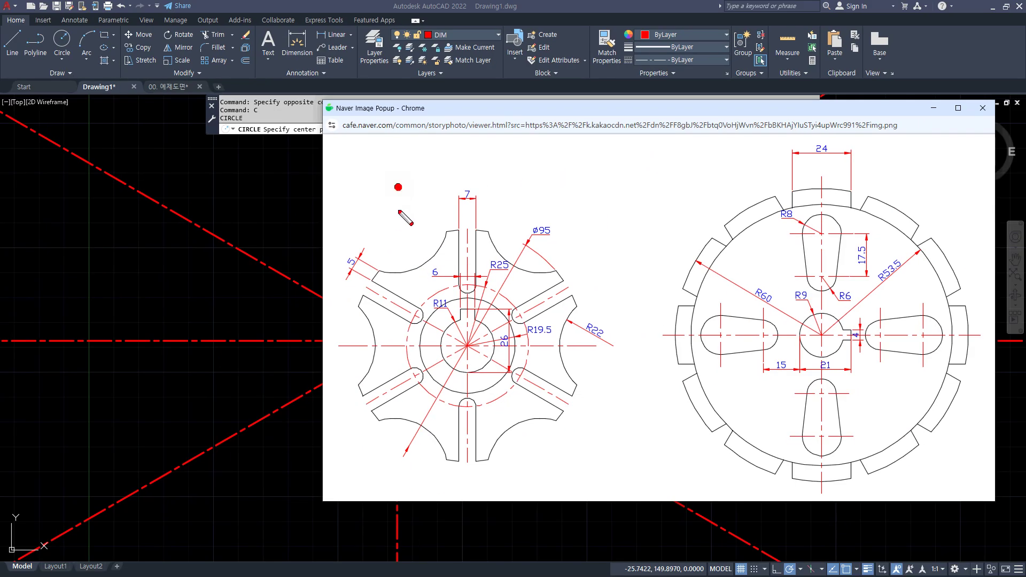
# Examine where the key and shaft sit in the left part of the reference image
pyautogui.moveTo(398, 187); pyautogui.dragTo(398, 237)
pyautogui.moveTo(439, 198)
pyautogui.mouseDown()
pyautogui.moveTo(408, 210)
pyautogui.moveTo(431, 236)
pyautogui.moveTo(483, 202)
pyautogui.moveTo(495, 235)
pyautogui.mouseUp()
pyautogui.moveTo(506, 192); pyautogui.dragTo(532, 235)
pyautogui.moveTo(551, 197); pyautogui.dragTo(466, 306)
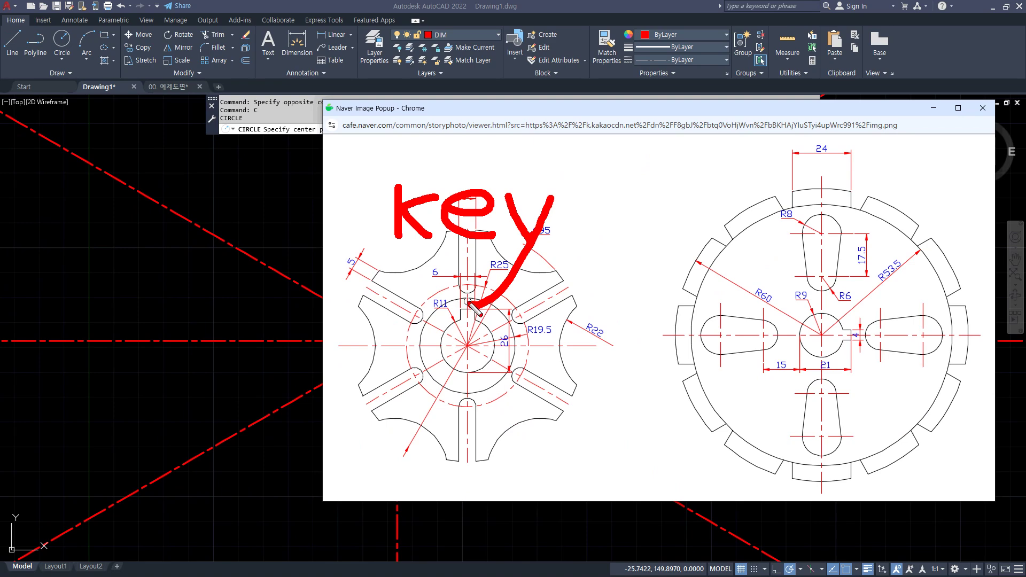
pyautogui.press('e')
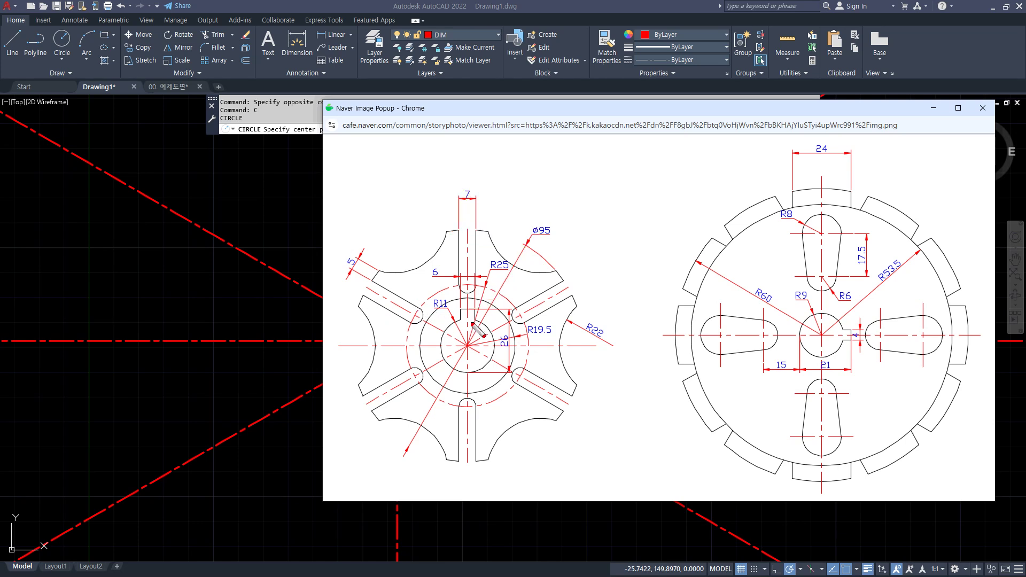
pyautogui.click(467, 314)
pyautogui.moveTo(485, 332)
pyautogui.mouseDown()
pyautogui.moveTo(469, 323)
pyautogui.moveTo(445, 346)
pyautogui.moveTo(458, 362)
pyautogui.moveTo(491, 342)
pyautogui.mouseUp()
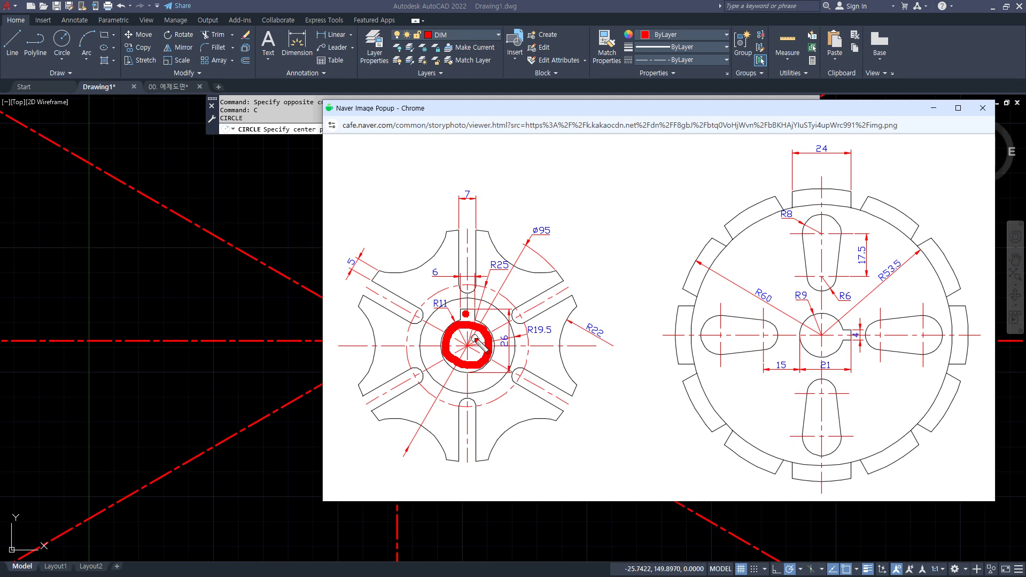
pyautogui.moveTo(472, 274)
pyautogui.mouseDown()
pyautogui.moveTo(527, 320)
pyautogui.moveTo(522, 334)
pyautogui.mouseUp()
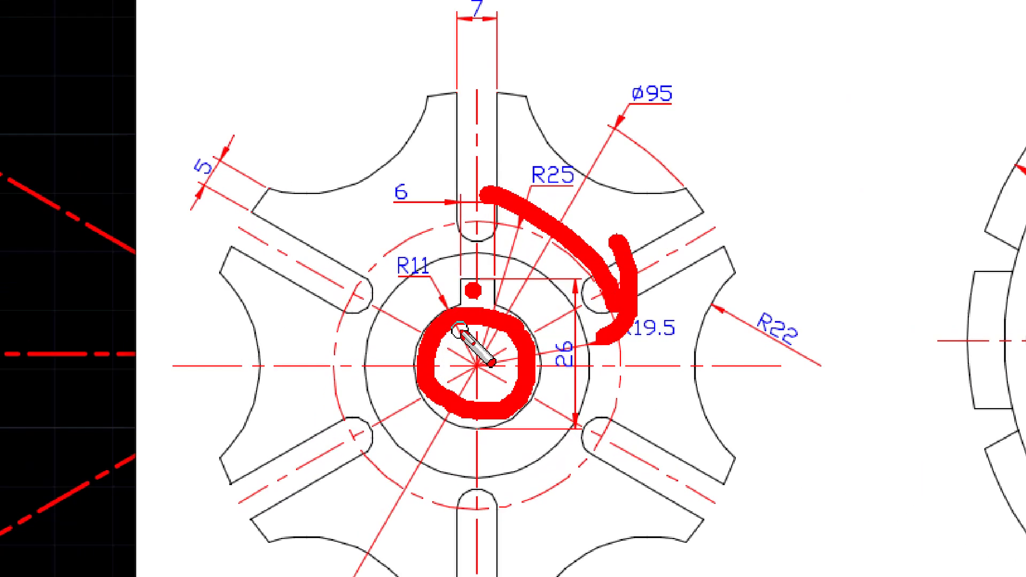
pyautogui.press('e')
# Study the outline of the keyed bore and the keyway width in the reference image, and return to the AutoCAD drawing
pyautogui.moveTo(460, 327)
pyautogui.mouseDown()
pyautogui.moveTo(446, 334)
pyautogui.moveTo(412, 492)
pyautogui.moveTo(602, 412)
pyautogui.moveTo(544, 300)
pyautogui.moveTo(516, 290)
pyautogui.moveTo(535, 355)
pyautogui.moveTo(465, 367)
pyautogui.moveTo(451, 294)
pyautogui.mouseUp()
pyautogui.moveTo(453, 241); pyautogui.dragTo(499, 237)
pyautogui.moveTo(500, 167)
pyautogui.mouseDown()
pyautogui.moveTo(527, 280)
pyautogui.moveTo(465, 238)
pyautogui.moveTo(461, 163)
pyautogui.mouseUp()
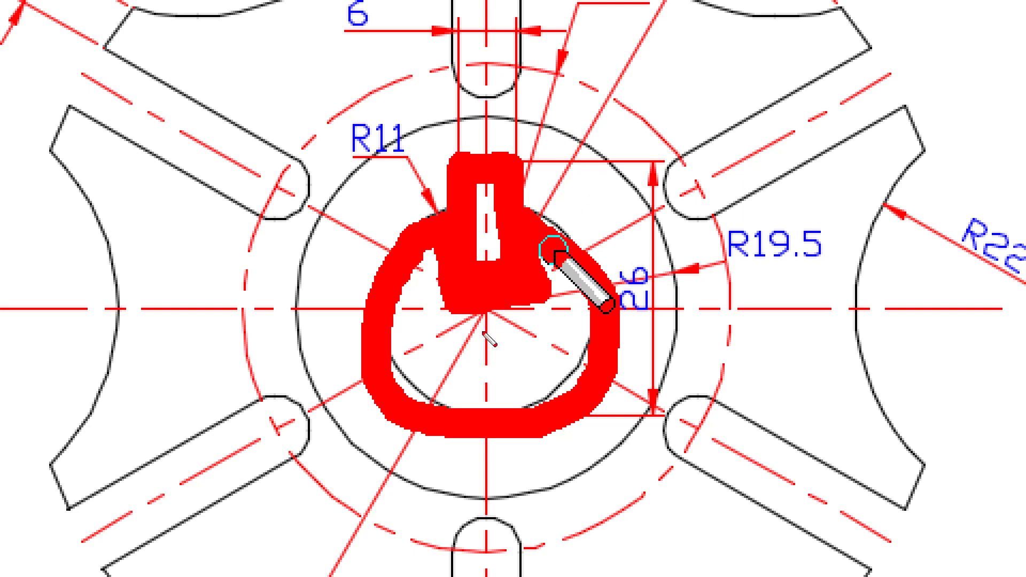
pyautogui.moveTo(553, 264); pyautogui.dragTo(554, 368)
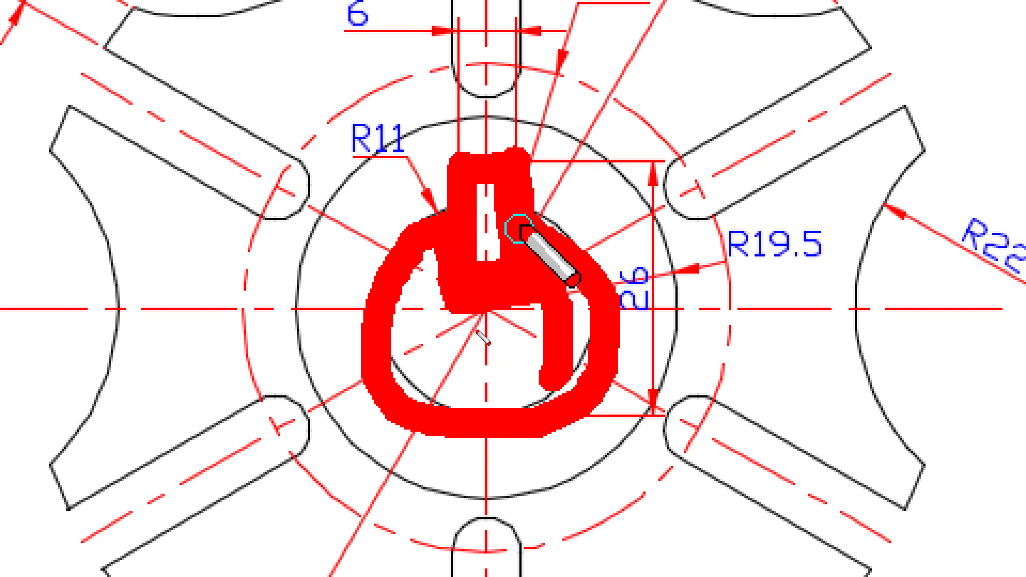
pyautogui.moveTo(515, 96); pyautogui.dragTo(615, 161)
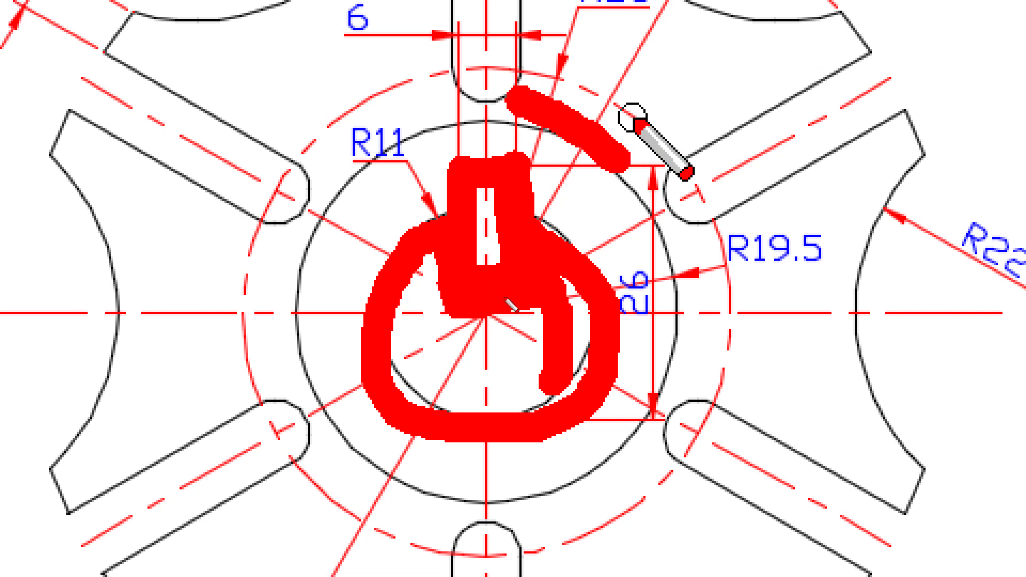
pyautogui.moveTo(631, 112); pyautogui.dragTo(625, 179)
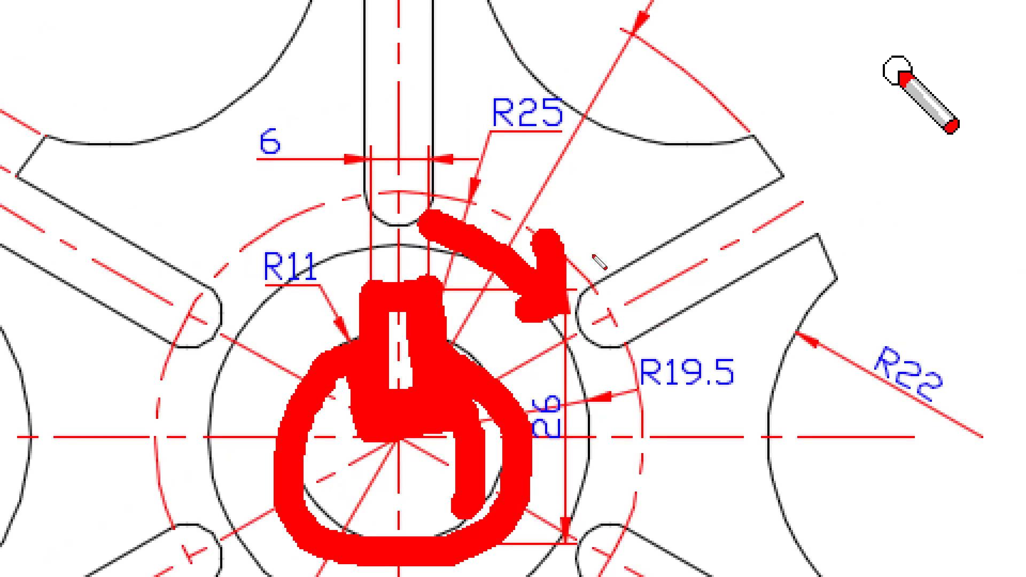
pyautogui.press('e')
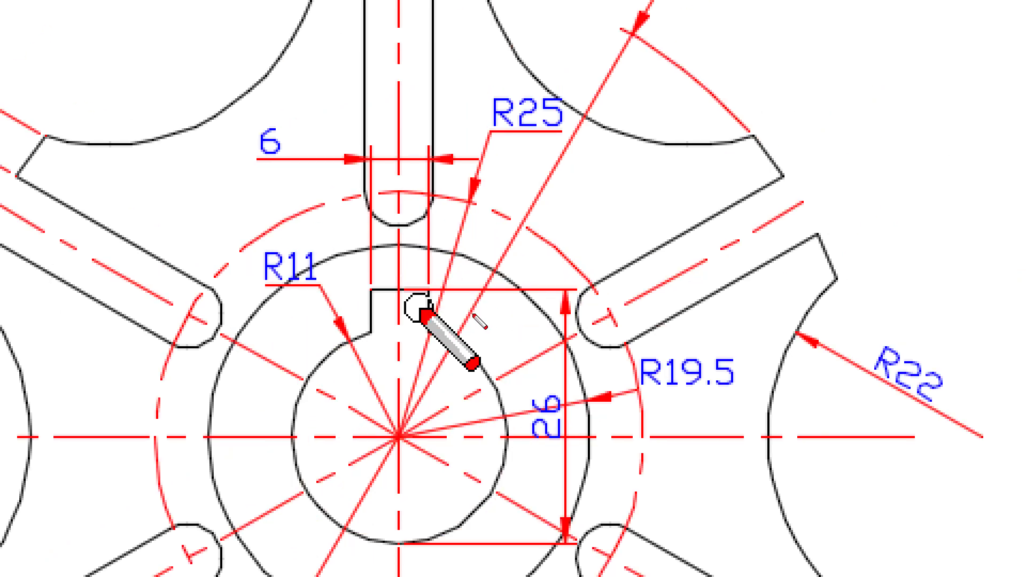
pyautogui.moveTo(362, 351); pyautogui.dragTo(457, 352)
pyautogui.moveTo(373, 173); pyautogui.dragTo(434, 170)
pyautogui.press('Escape')
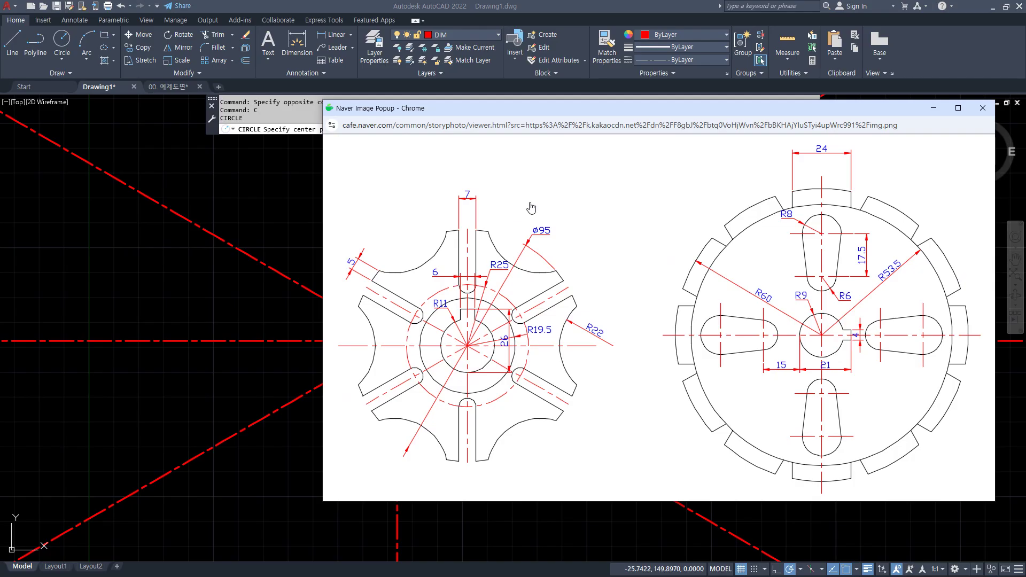
pyautogui.click(552, 112)
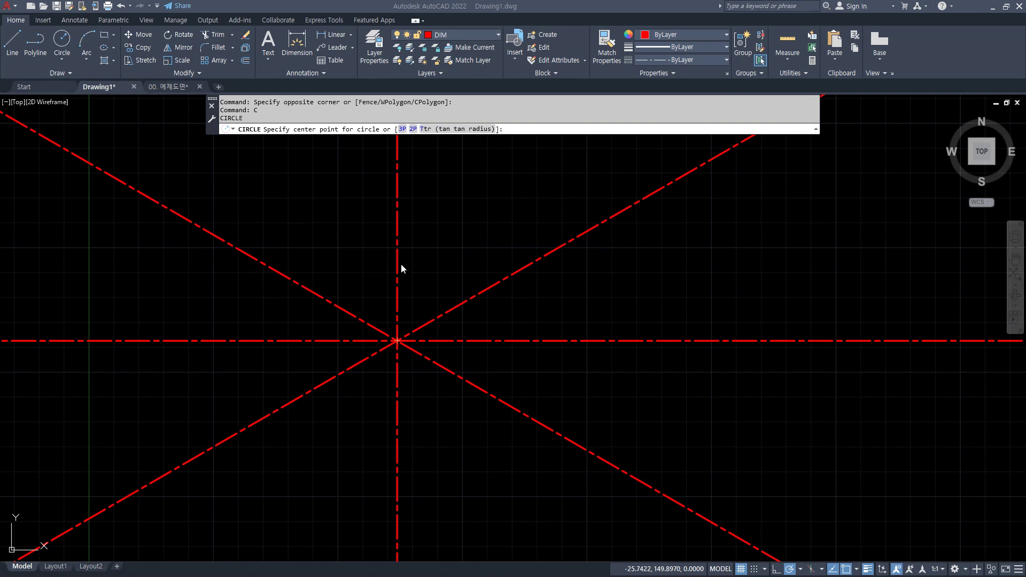
pyautogui.write('c')
pyautogui.press('Return')
pyautogui.click(397, 341)
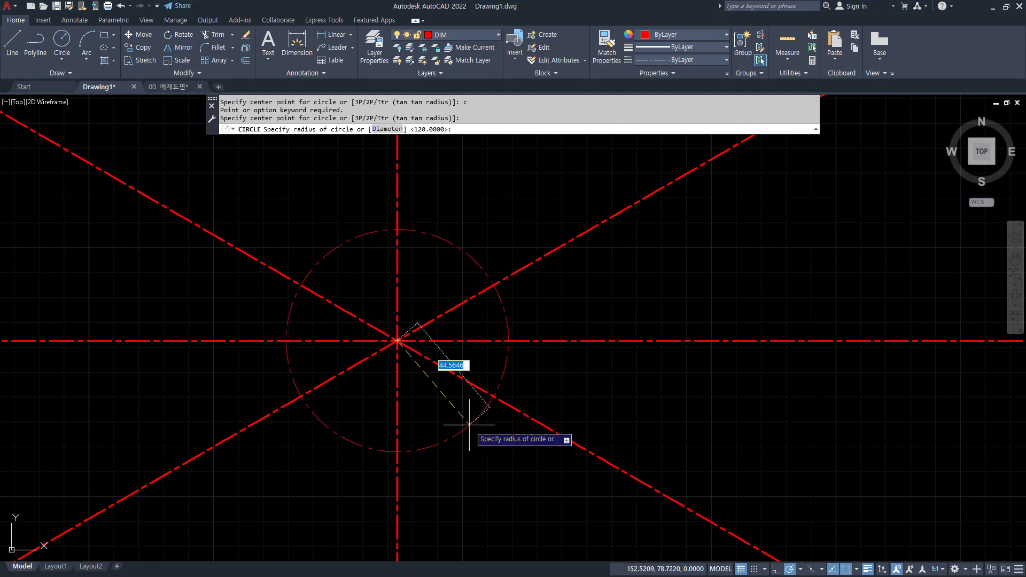
pyautogui.press('Escape')
# Make layer 0 current and draw a circle of radius 11 centred on the intersection of the construction lines
pyautogui.click(458, 35)
pyautogui.click(459, 48)
pyautogui.press('Escape')
pyautogui.press('Escape')
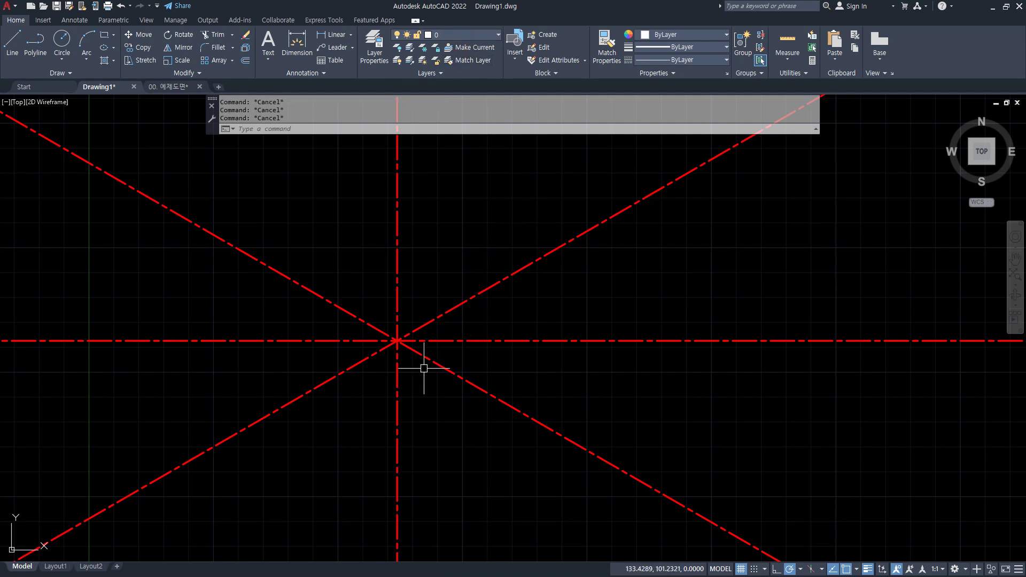
pyautogui.write('c')
pyautogui.press('Return')
pyautogui.click(398, 341)
pyautogui.write('11')
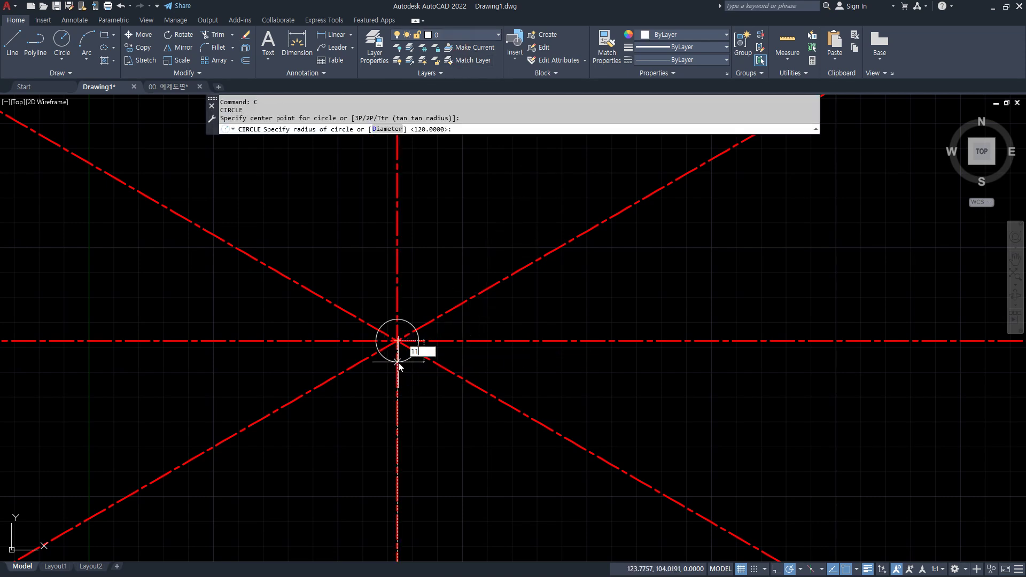
pyautogui.press('Return')
pyautogui.scroll(6, 384, 338)
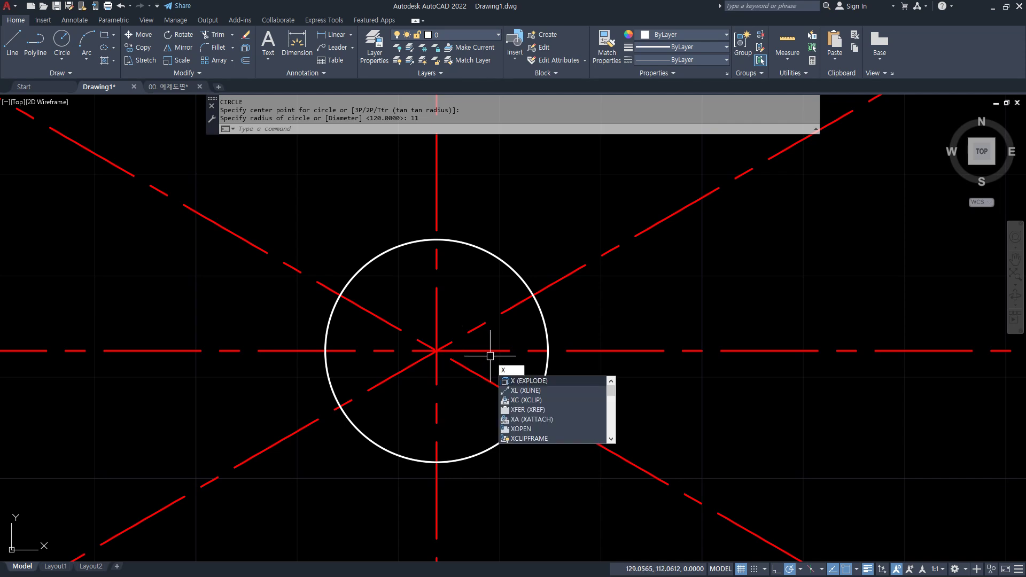
pyautogui.write(';')
pyautogui.press('Return')
pyautogui.press('Escape')
pyautogui.press('Escape')
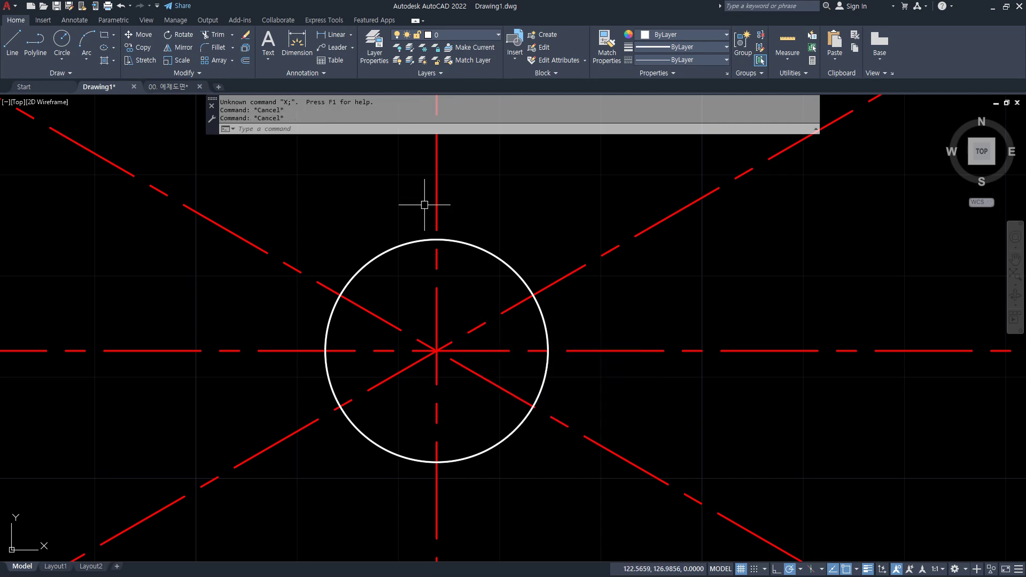
# Draw a horizontal construction line through the bottom quadrant of the radius 11 circle
pyautogui.write('xl')
pyautogui.press('Return')
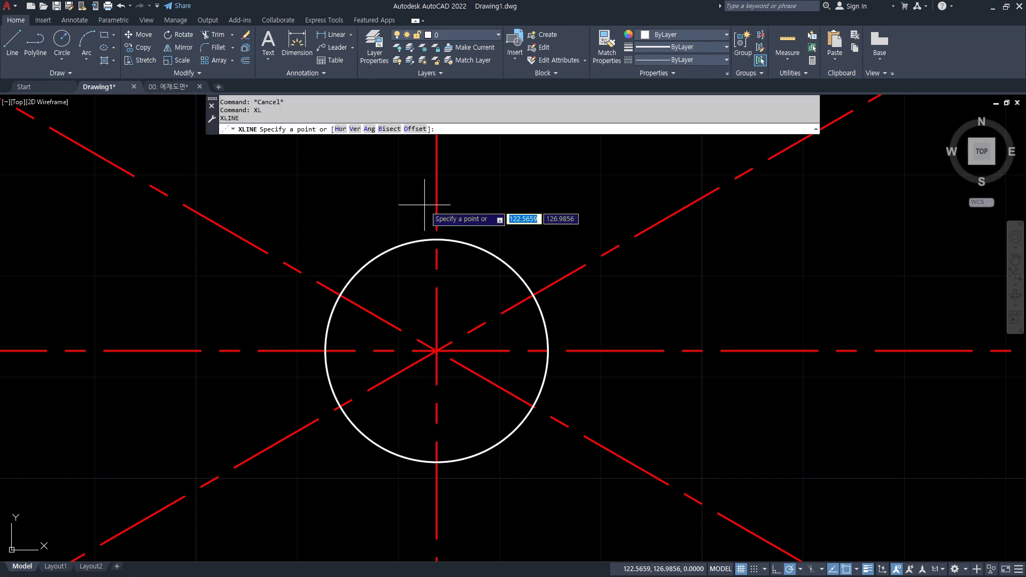
pyautogui.click(341, 130)
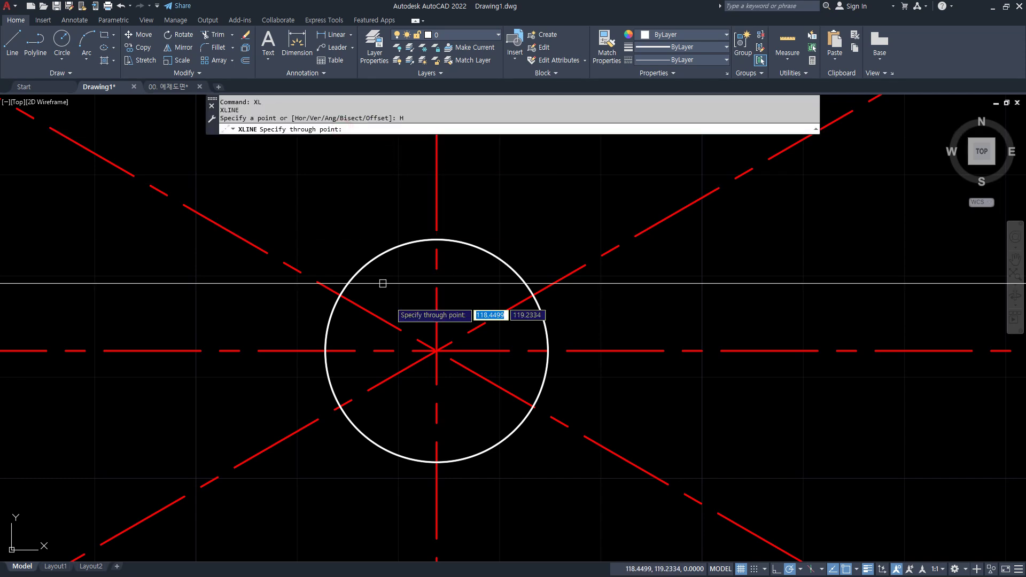
pyautogui.click(437, 461)
pyautogui.press('Return')
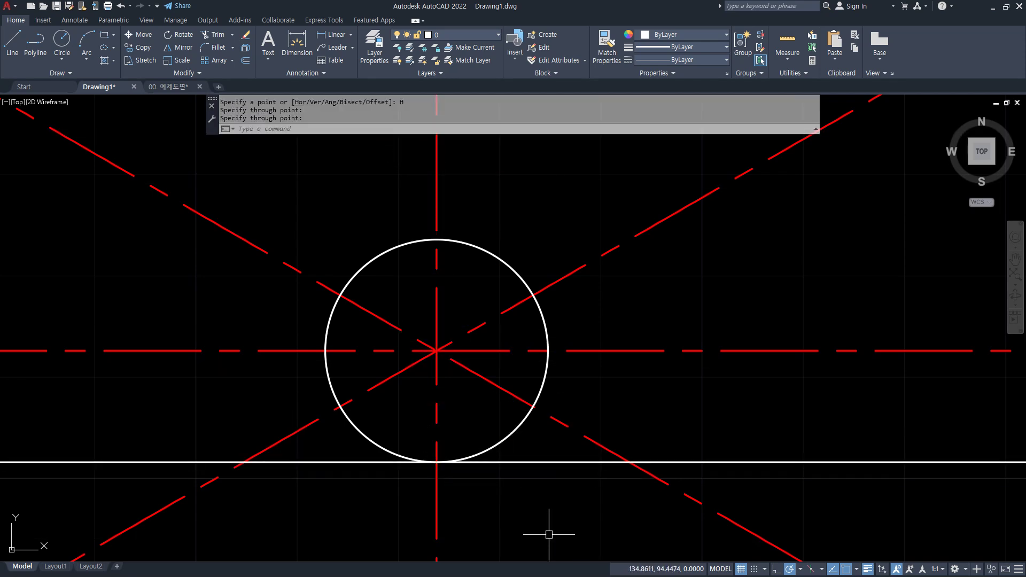
# Offset the horizontal construction line at the bottom of the circle upward by 26
pyautogui.write('o')
pyautogui.press('Return')
pyautogui.write('26')
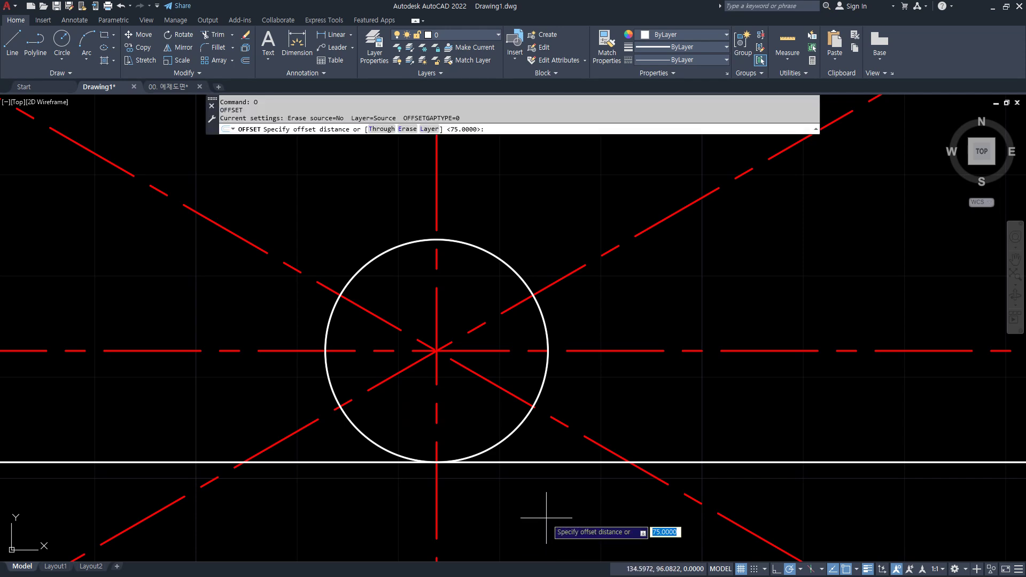
pyautogui.press('Return')
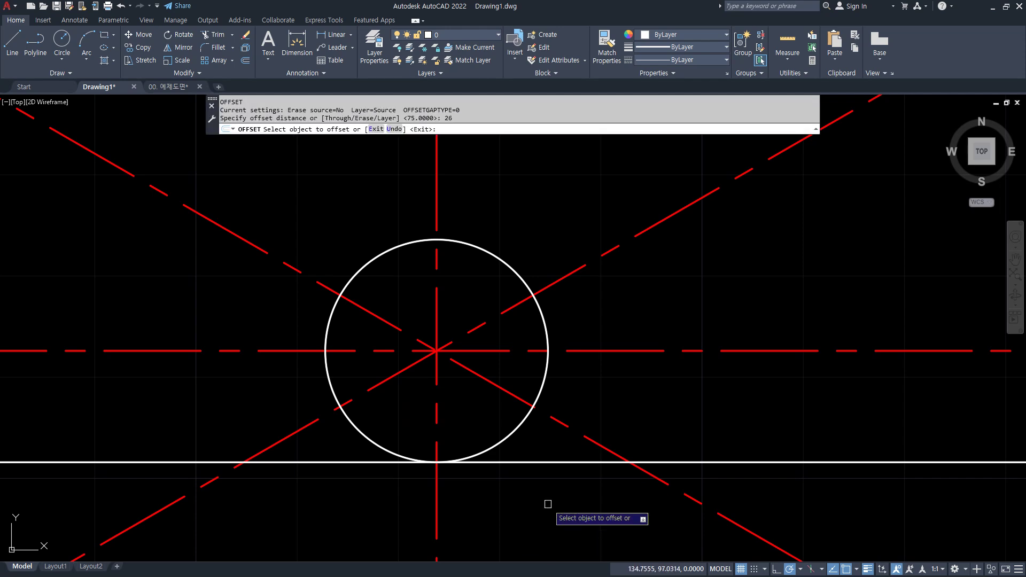
pyautogui.click(546, 462)
pyautogui.click(533, 224)
pyautogui.press('Return')
# Offset the vertical centre line by 3 to both its left and right sides for the keyway walls
pyautogui.write('o')
pyautogui.press('Return')
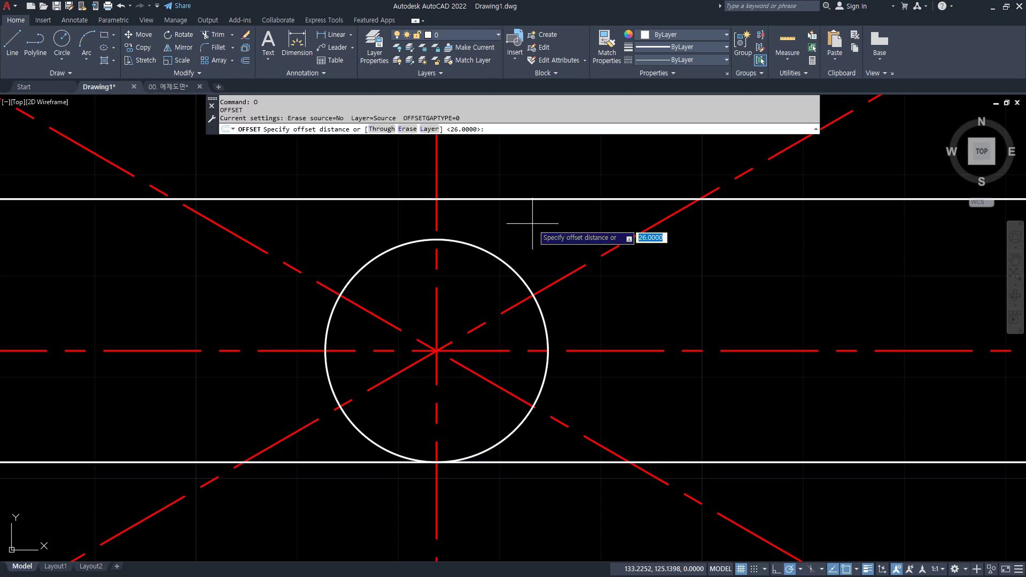
pyautogui.write('3')
pyautogui.press('Return')
pyautogui.click(436, 217)
pyautogui.click(416, 215)
pyautogui.click(441, 216)
pyautogui.click(478, 230)
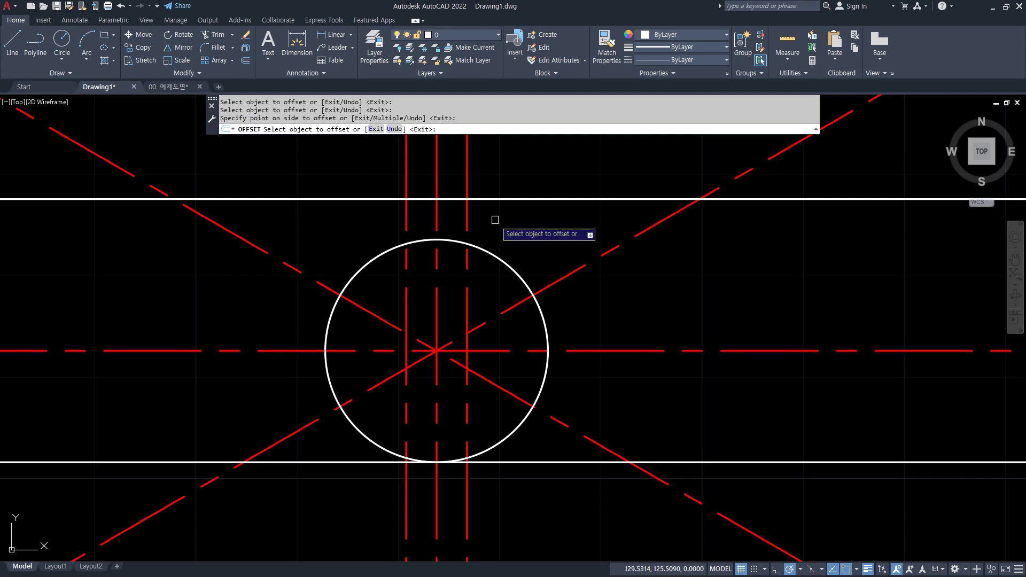
pyautogui.press('Return')
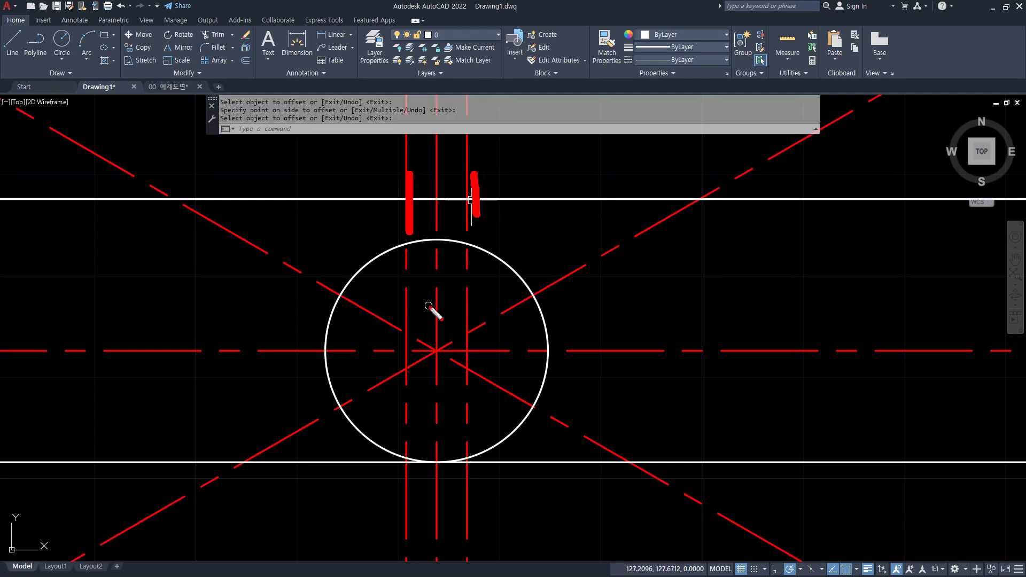
# Match the two keyway wall lines to the properties of the white horizontal construction line above the circle
pyautogui.press('Escape')
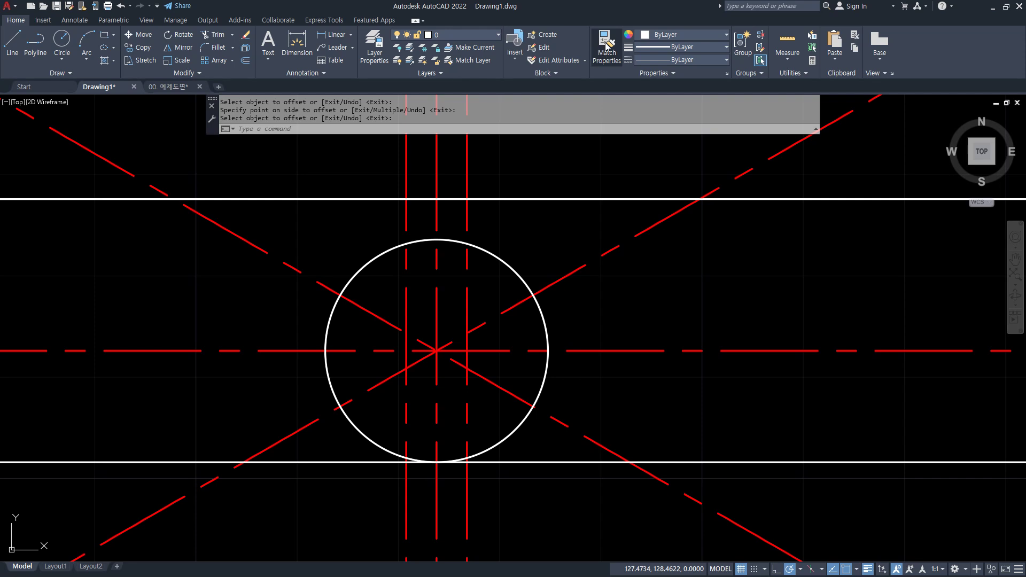
pyautogui.click(597, 62)
pyautogui.click(499, 199)
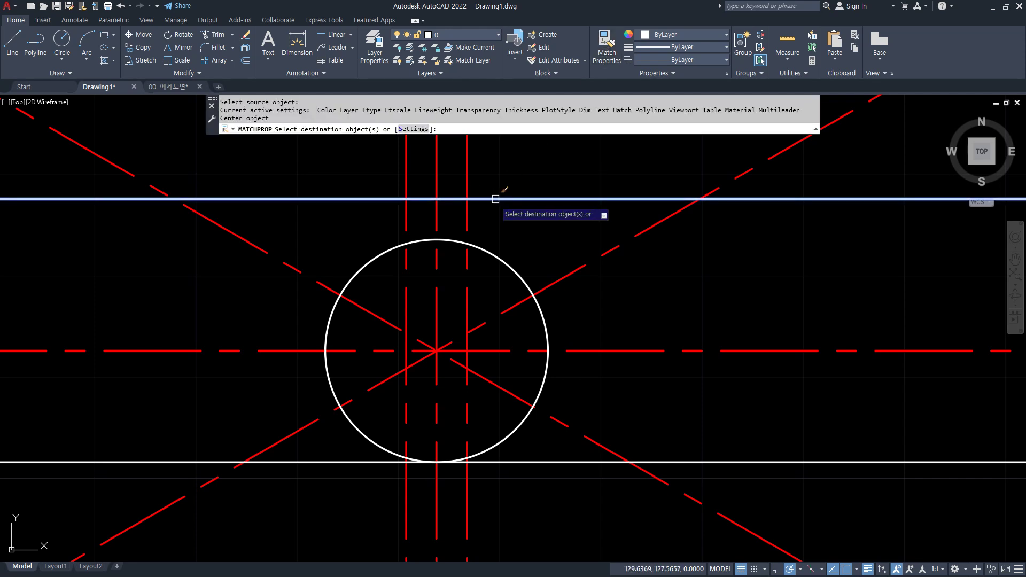
pyautogui.click(468, 216)
pyautogui.click(407, 227)
pyautogui.press('Escape')
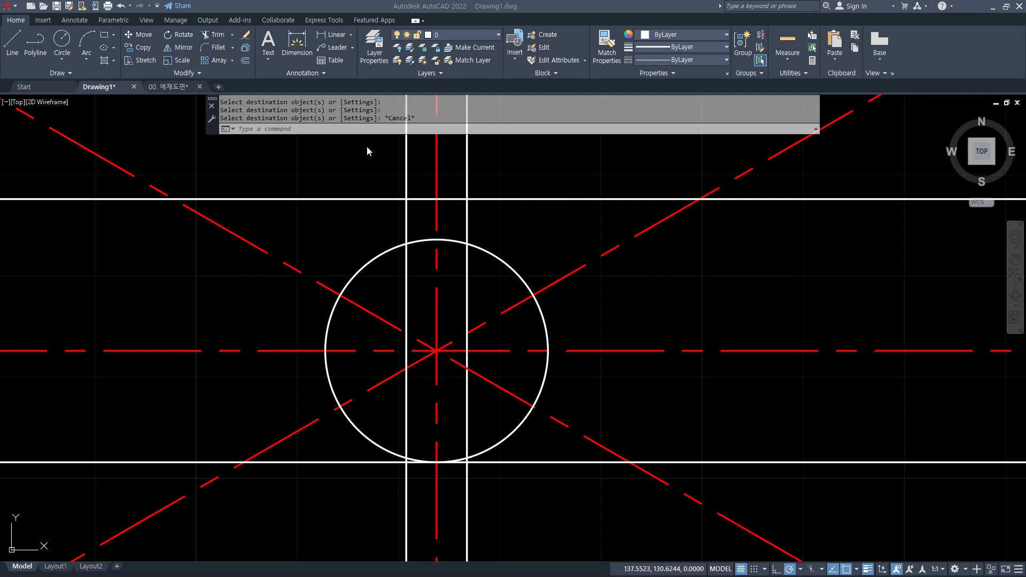
# Fillet the keyway's top line with both wall lines at radius 0 to form sharp corners
pyautogui.write('f')
pyautogui.press('Return')
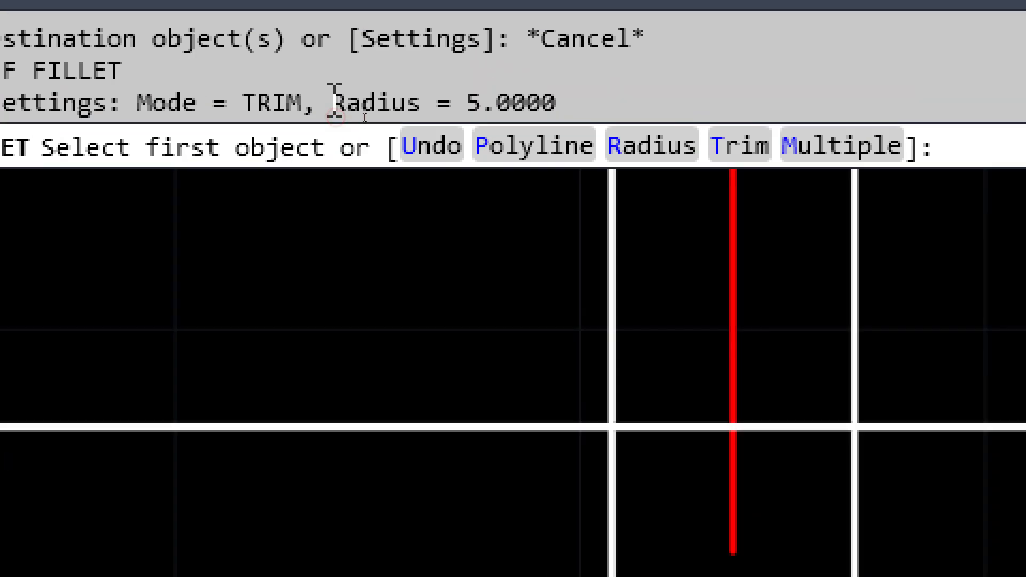
pyautogui.moveTo(334, 100); pyautogui.dragTo(581, 100)
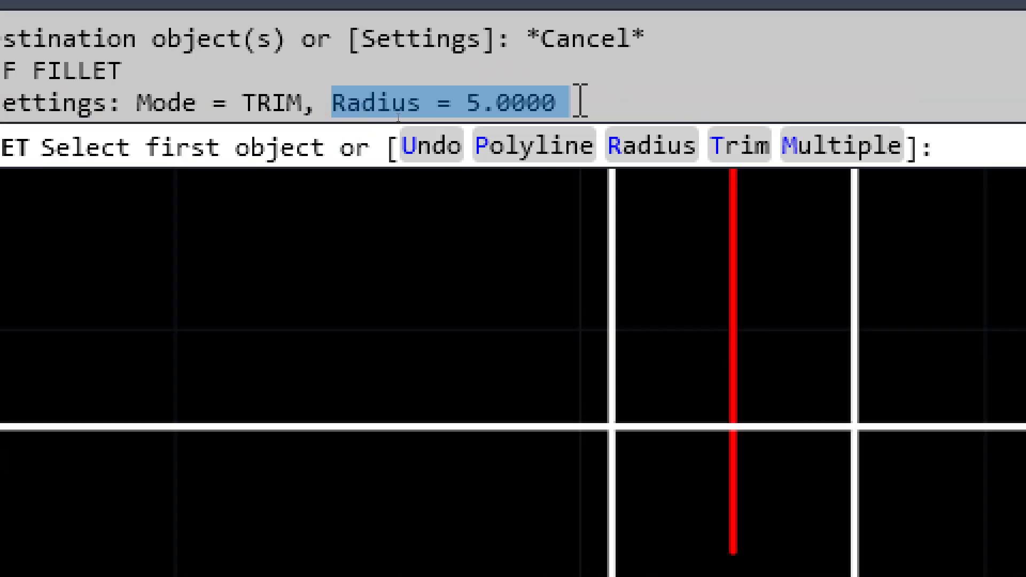
pyautogui.moveTo(138, 102); pyautogui.dragTo(297, 102)
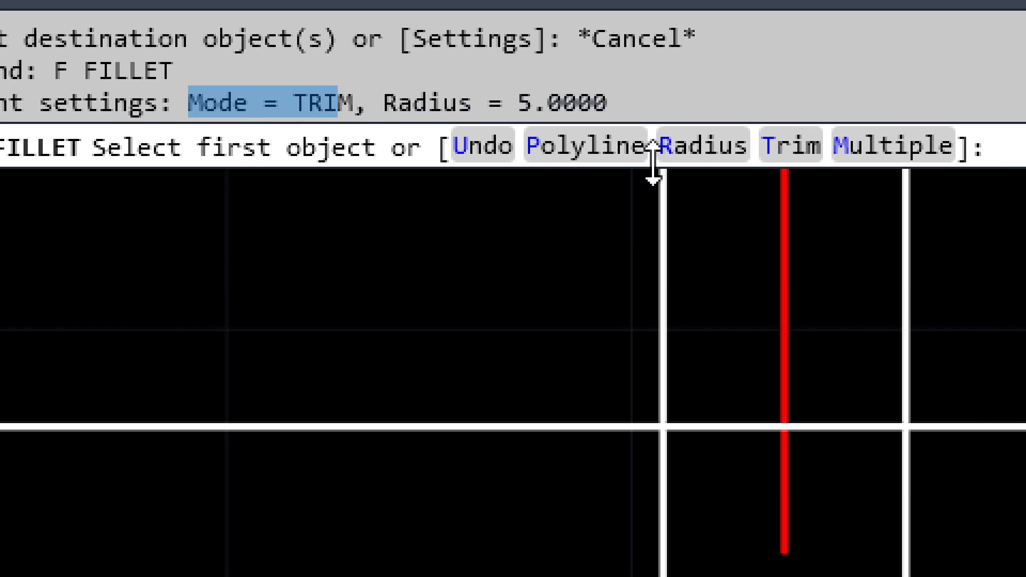
pyautogui.click(709, 147)
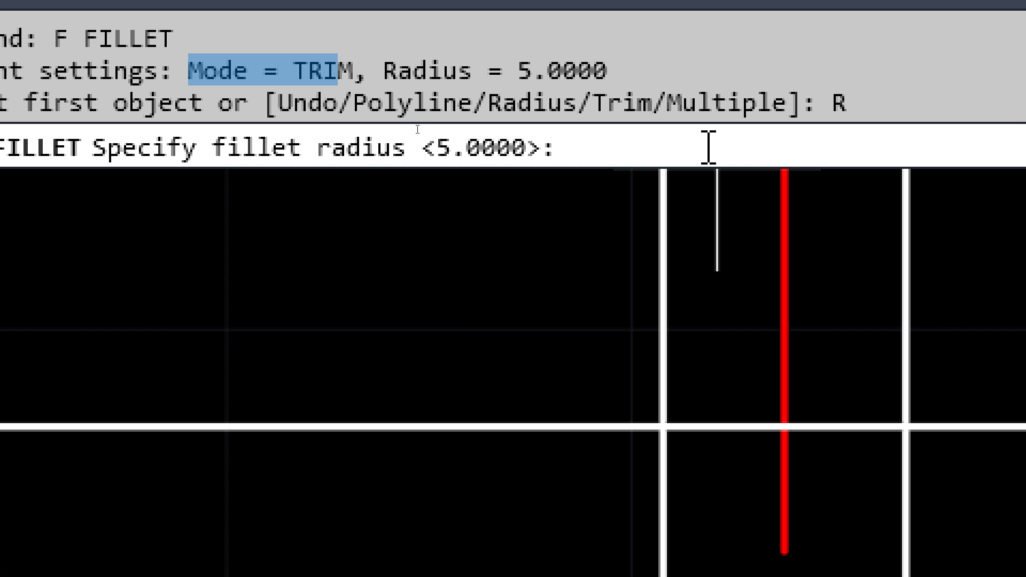
pyautogui.press('Return')
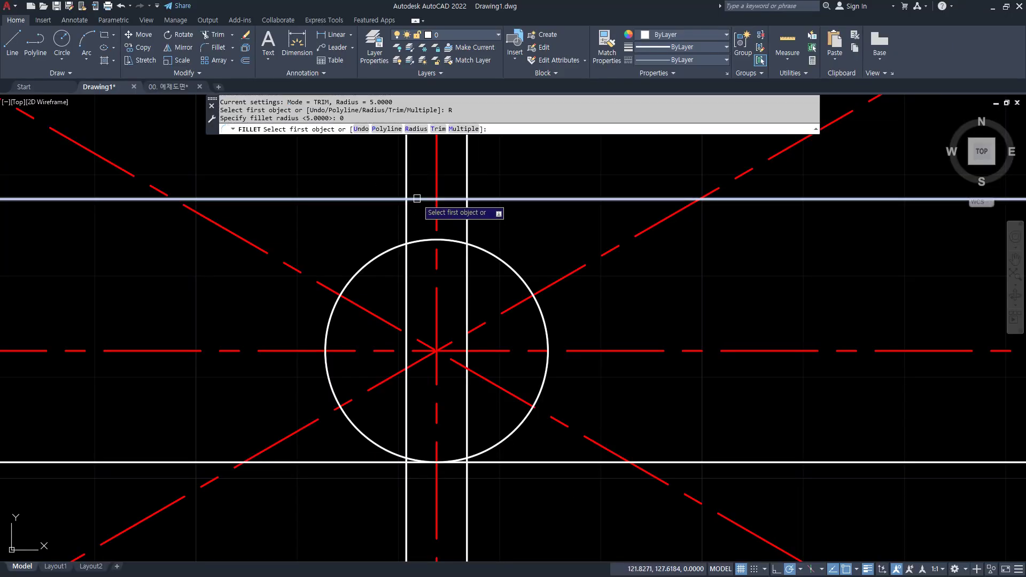
pyautogui.click(417, 199)
pyautogui.click(406, 203)
pyautogui.press('Return')
pyautogui.click(450, 201)
pyautogui.click(466, 214)
# Fillet both keyway walls to the bore circle at radius 0 and trim away the circle's arc between them
pyautogui.press('Return')
pyautogui.click(466, 223)
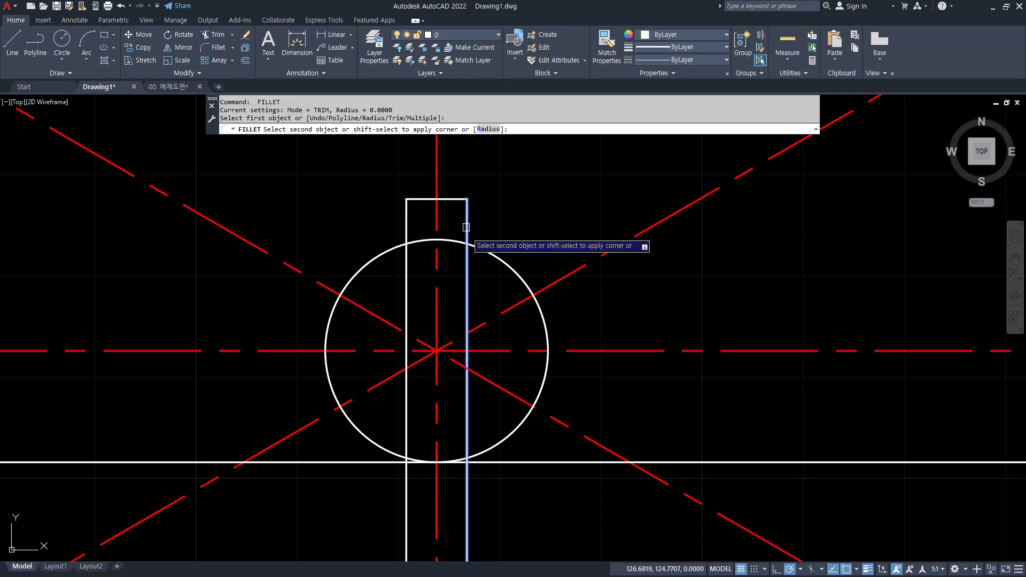
pyautogui.click(472, 244)
pyautogui.press('Return')
pyautogui.click(406, 241)
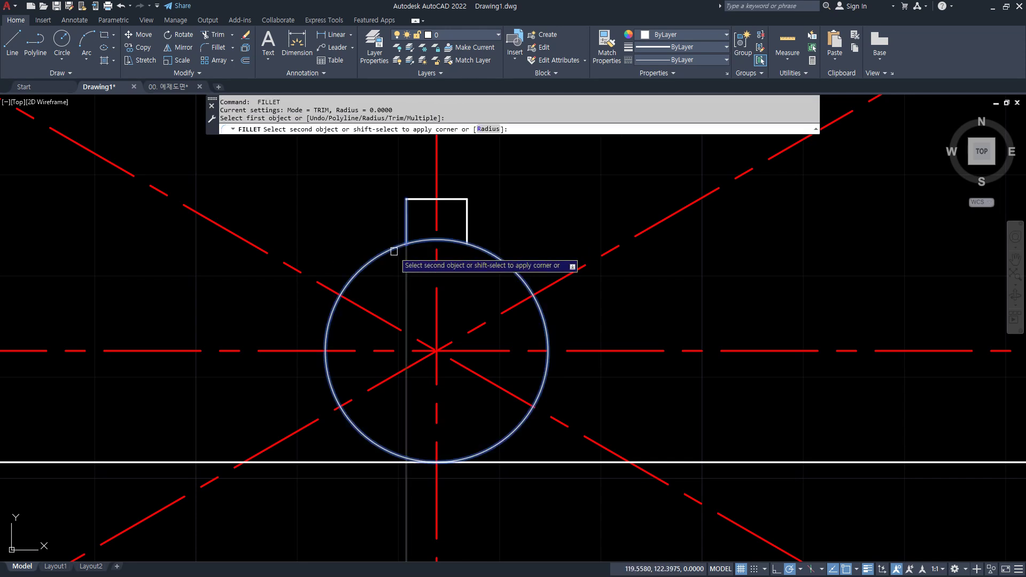
pyautogui.click(394, 251)
pyautogui.write('tr')
pyautogui.press('space')
pyautogui.click(430, 240)
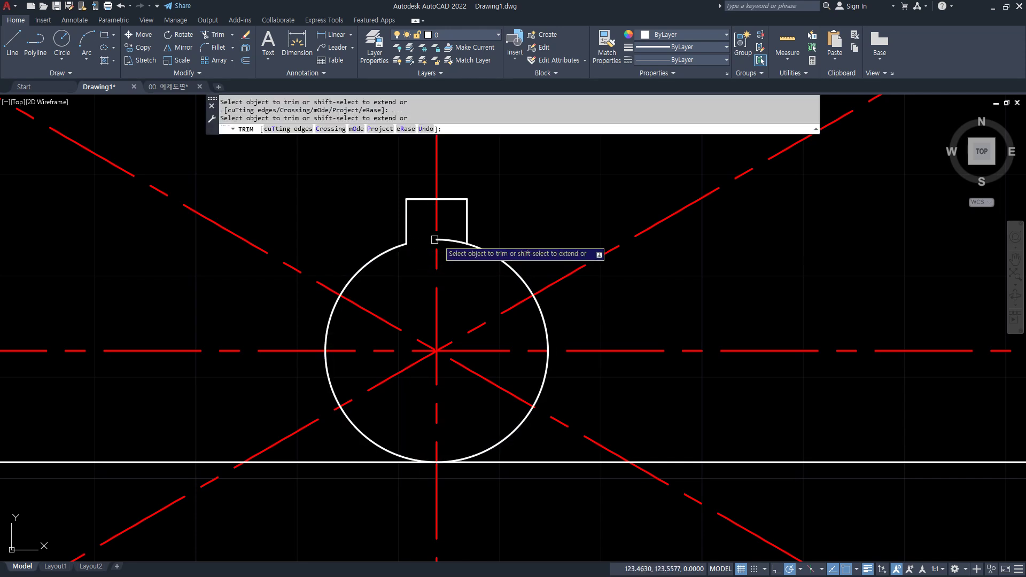
pyautogui.press('Escape')
# Erase the horizontal construction line at the bottom of the bore circle
pyautogui.click(519, 464)
pyautogui.write('e')
pyautogui.press('space')
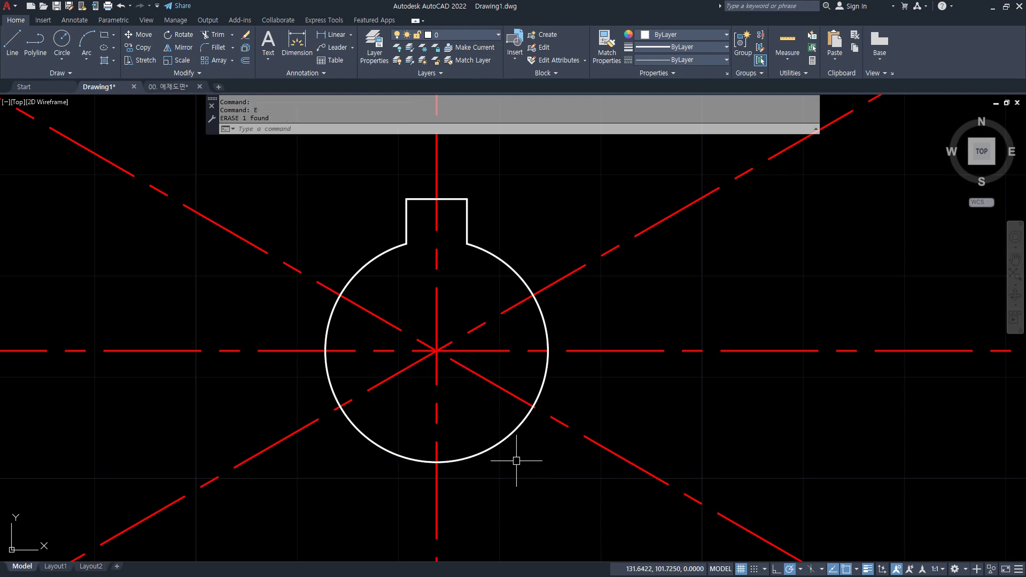
# Draw a circle of radius 19.5 centred on the intersection of the centre lines
pyautogui.write('c')
pyautogui.press('space')
pyautogui.click(437, 351)
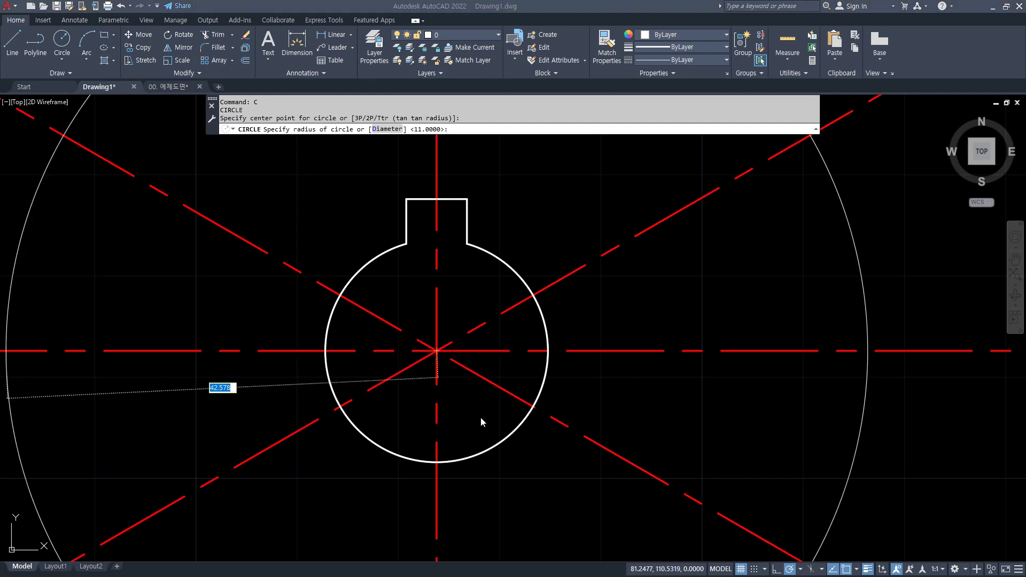
pyautogui.click(485, 132)
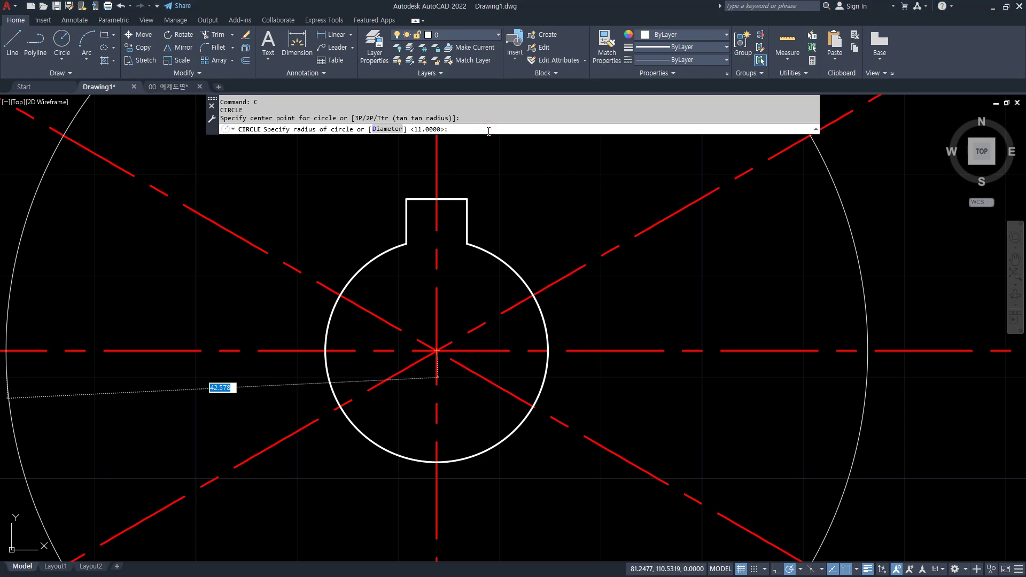
pyautogui.press('Return')
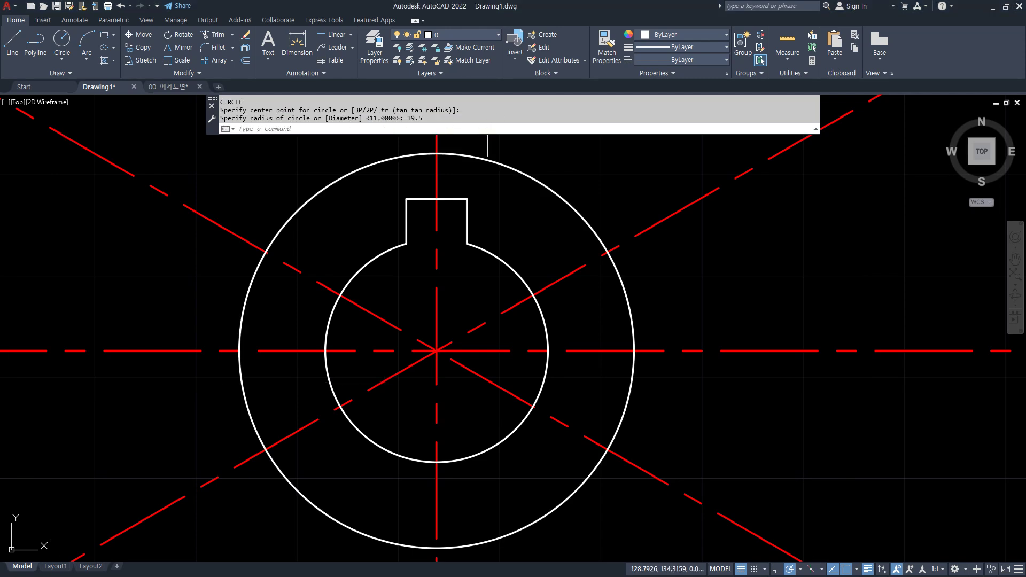
# Draw a circle of radius 25 on the same centre as the bore
pyautogui.write('c')
pyautogui.press('Return')
pyautogui.click(437, 351)
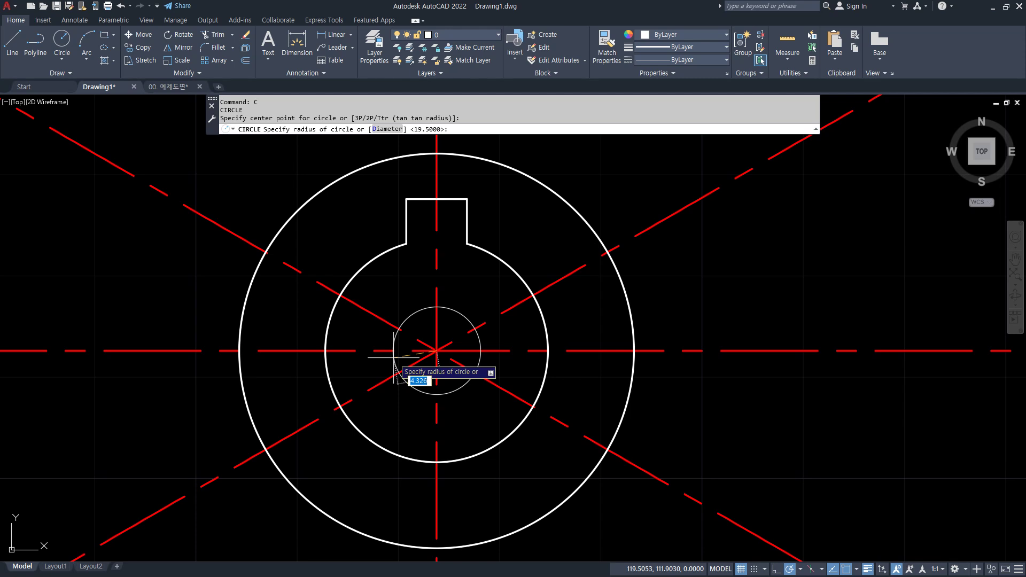
pyautogui.write('25')
pyautogui.press('Return')
# Draw a concentric outer circle with a diameter of 95
pyautogui.write('c')
pyautogui.press('Return')
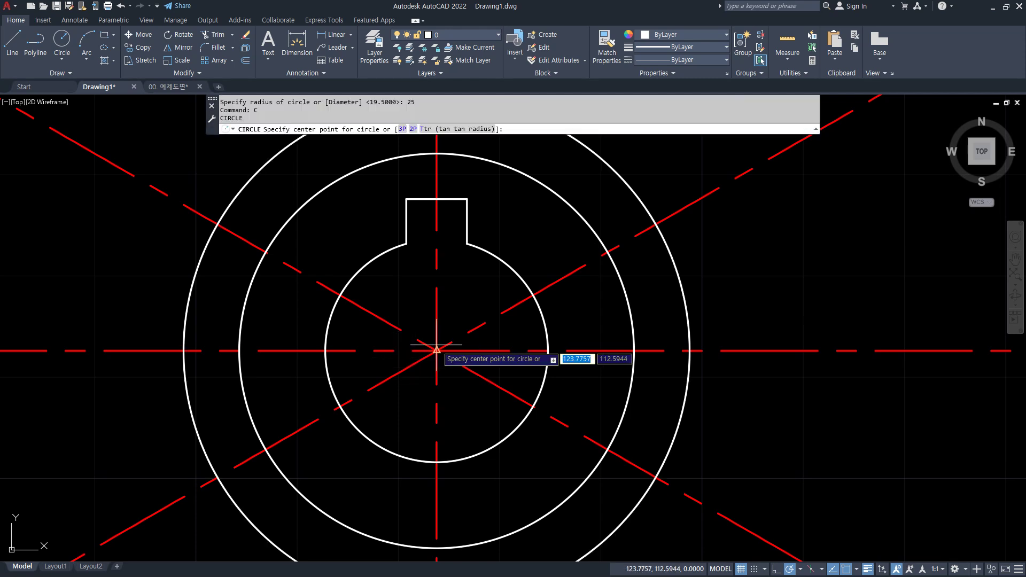
pyautogui.click(436, 348)
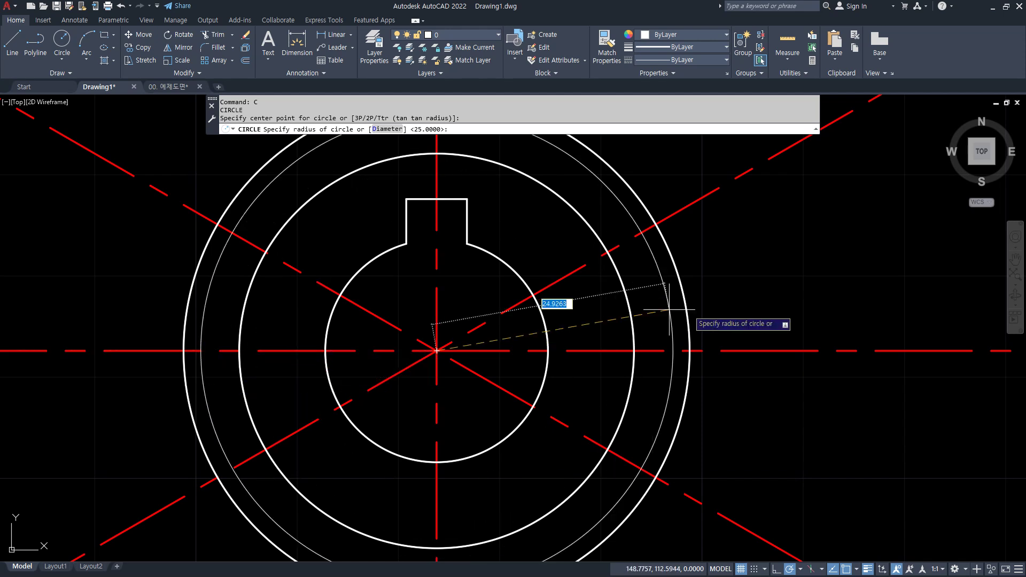
pyautogui.scroll(-4, 711, 307)
pyautogui.write('d')
pyautogui.press('Return')
pyautogui.write('95')
pyautogui.press('Return')
pyautogui.scroll(-3, 717, 300)
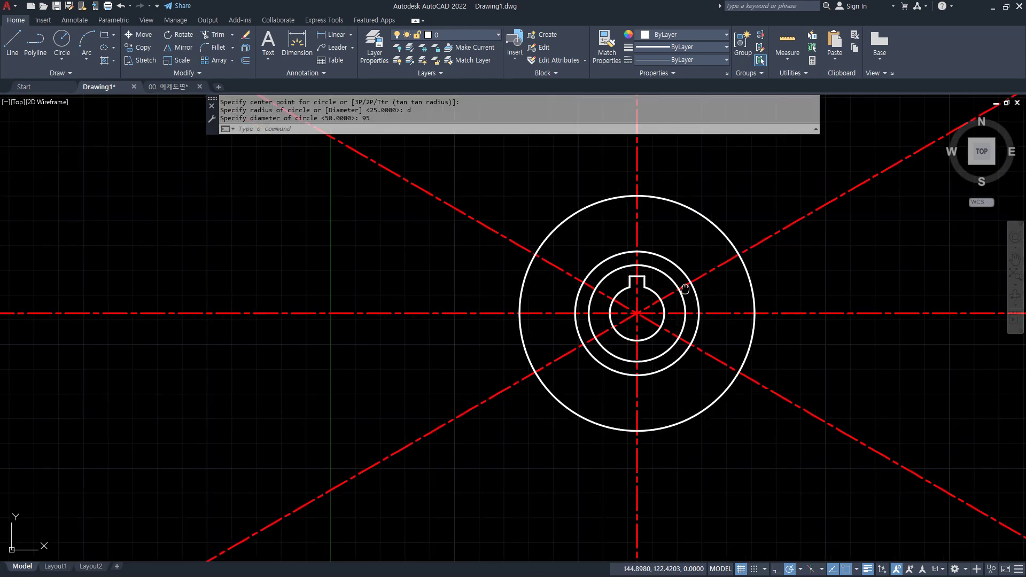
# Trim all the centre lines outside the 95-diameter circle using fences on both sides
pyautogui.scroll(1, 695, 374)
pyautogui.write('tr')
pyautogui.press('Return')
pyautogui.click(722, 440)
pyautogui.click(724, 206)
pyautogui.press('Return')
pyautogui.click(481, 168)
pyautogui.click(378, 458)
pyautogui.press('Return')
pyautogui.press('Return')
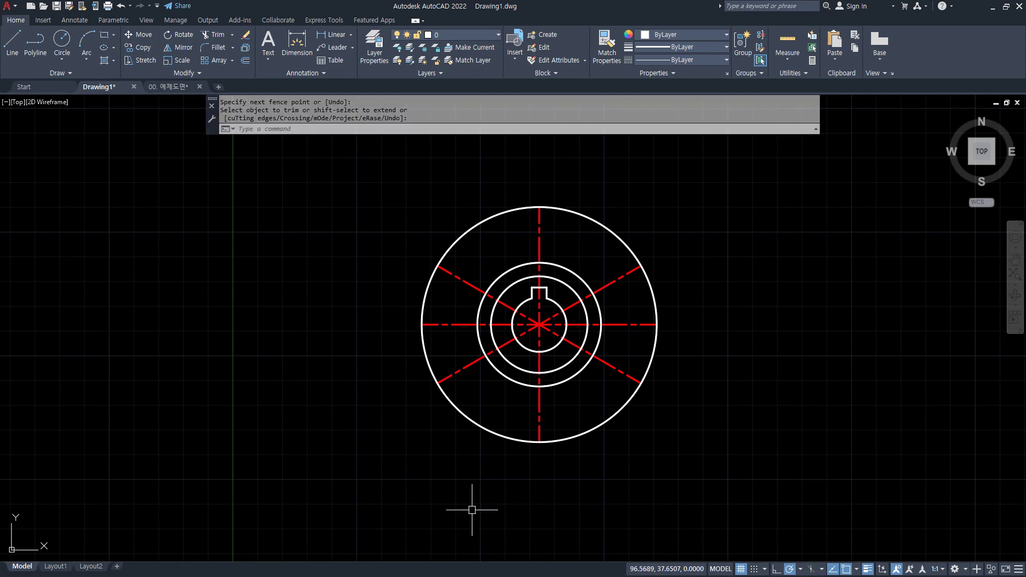
# Match the radius 25 circle to the properties of the red diagonal centre line
pyautogui.scroll(2, 623, 263)
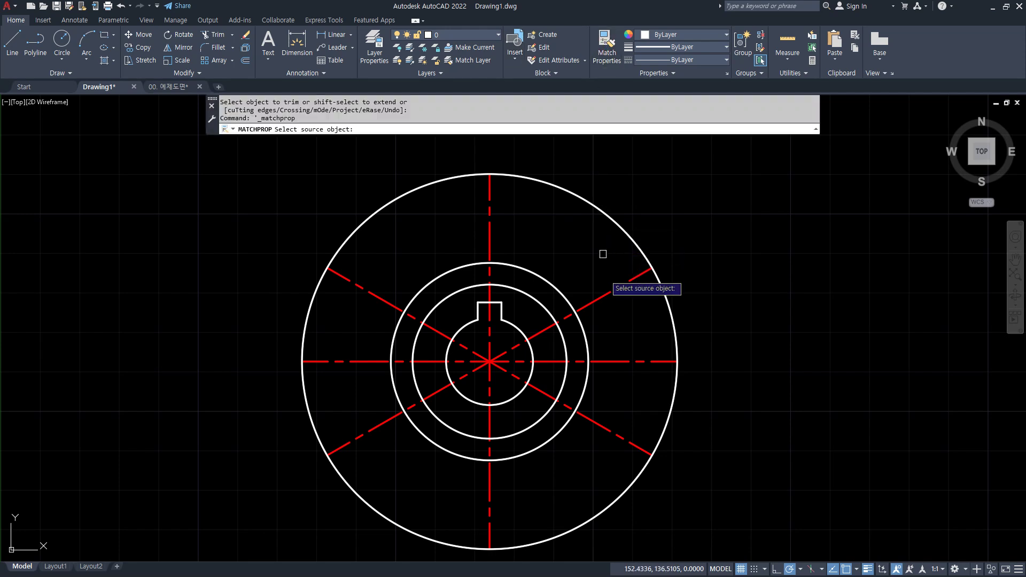
pyautogui.click(614, 291)
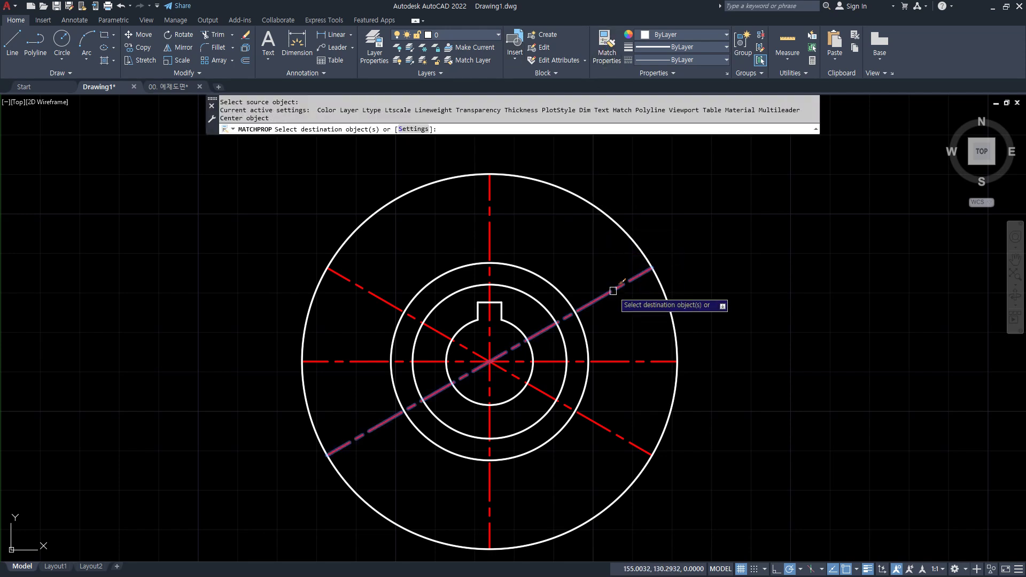
pyautogui.click(560, 293)
pyautogui.press('Return')
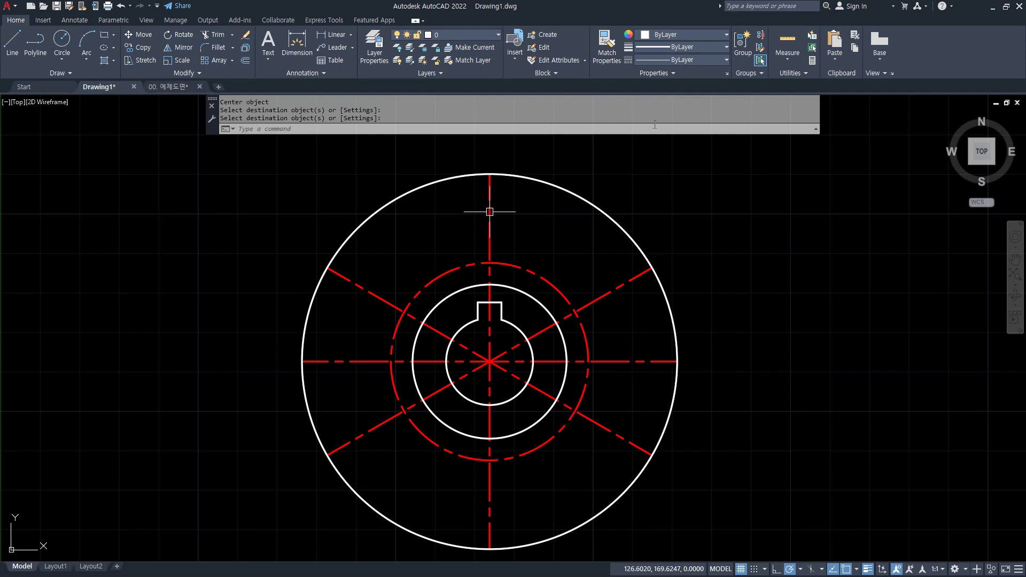
# Check the reference image and draw 7-diameter circles where the radius 25 circle meets the vertical centre line's upper half and the upper-right diagonal
pyautogui.hotkey('alt', 'Tab')
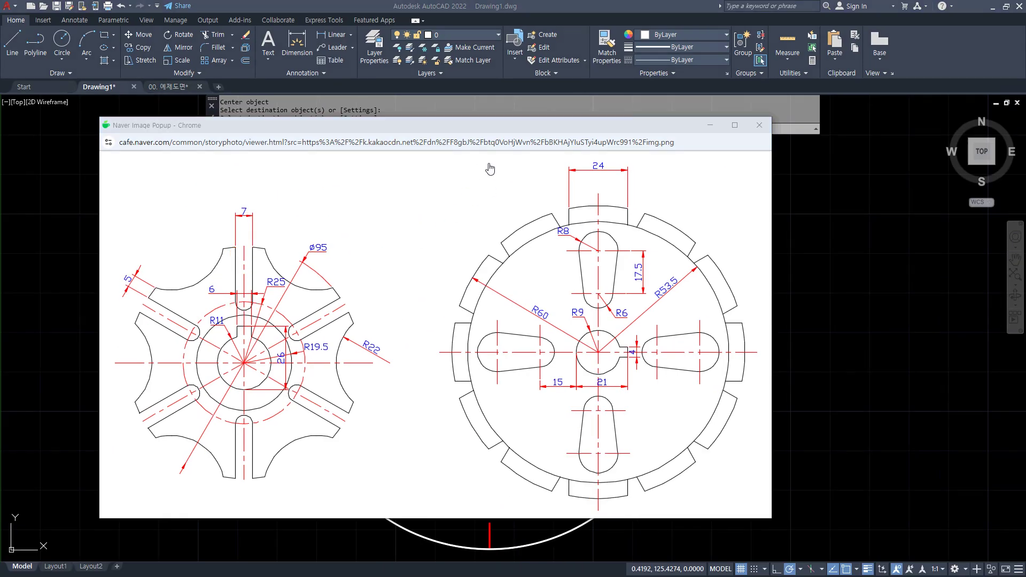
pyautogui.moveTo(480, 130); pyautogui.dragTo(0, 129)
pyautogui.click(534, 239)
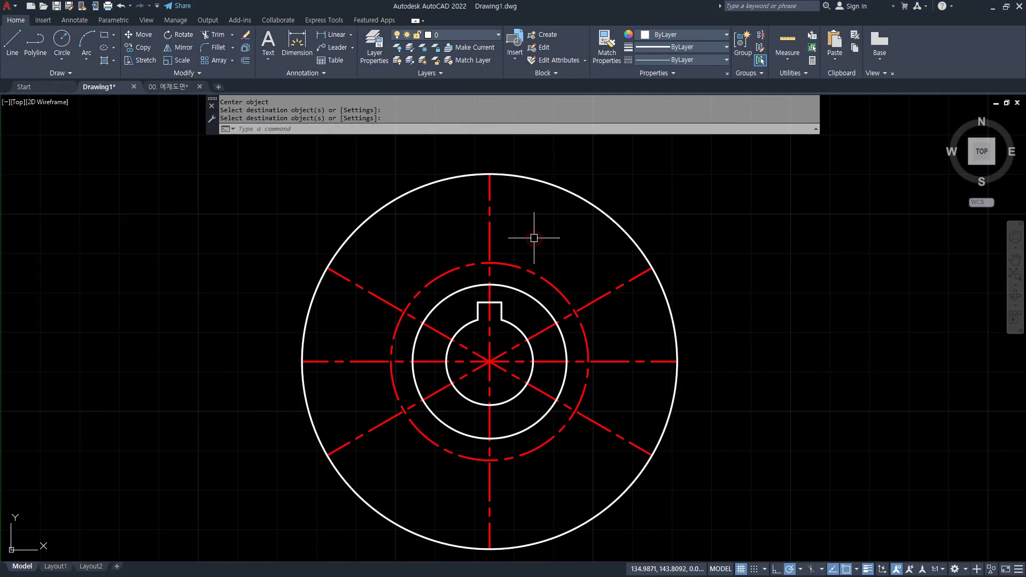
pyautogui.scroll(2, 534, 238)
pyautogui.write('C')
pyautogui.press('Return')
pyautogui.click(470, 274)
pyautogui.write('d')
pyautogui.press('Return')
pyautogui.write('7')
pyautogui.press('Return')
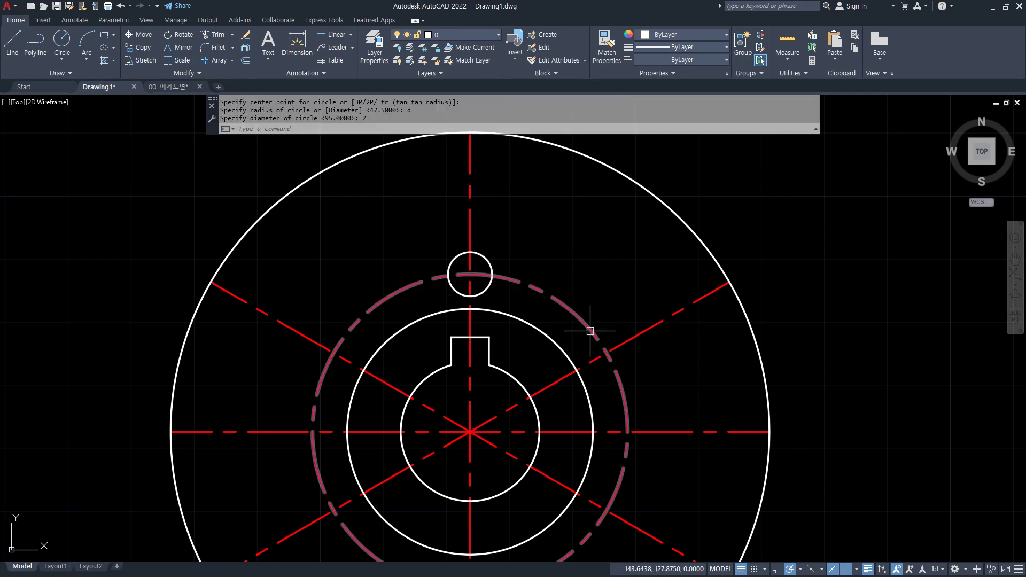
pyautogui.press('Return')
pyautogui.click(607, 353)
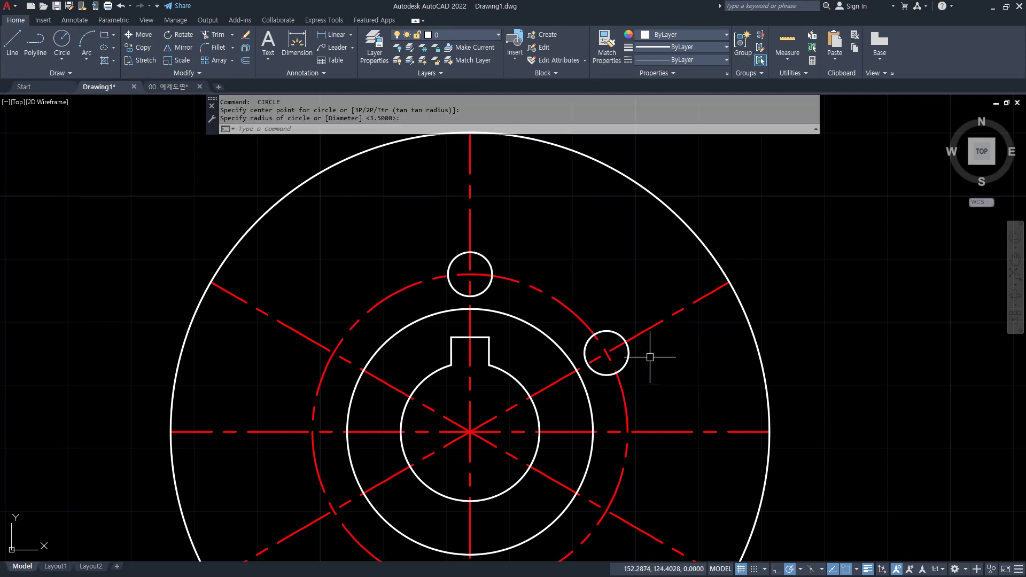
# Offset the upper-right diagonal centre line by 3.5 toward the upper left and the vertical centre line by 3.5 to the right
pyautogui.write('o')
pyautogui.press('Return')
pyautogui.write('3')
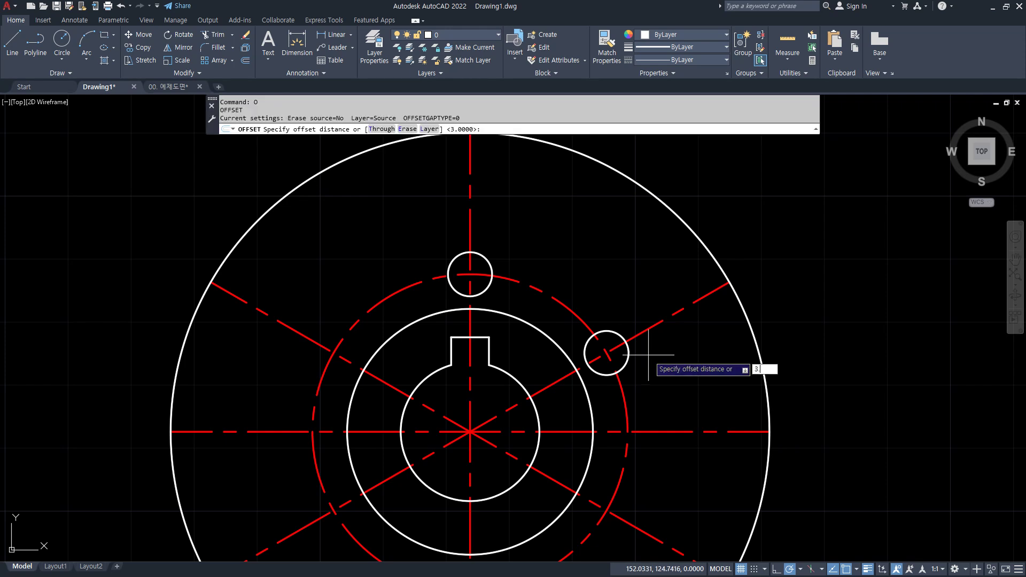
pyautogui.write('.5')
pyautogui.press('Return')
pyautogui.click(648, 329)
pyautogui.click(637, 313)
pyautogui.click(471, 231)
pyautogui.click(510, 243)
pyautogui.press('Return')
# Match the two 3.5 offset lines to the properties of the white 7-diameter circle
pyautogui.click(607, 48)
pyautogui.click(489, 258)
pyautogui.click(488, 245)
pyautogui.click(489, 244)
pyautogui.click(492, 247)
pyautogui.click(624, 317)
pyautogui.press('Return')
# Fillet the diagonal and vertical slot walls to their 7-diameter circles at radius 0
pyautogui.write('f')
pyautogui.press('Return')
pyautogui.click(623, 319)
pyautogui.click(587, 346)
pyautogui.press('Return')
pyautogui.click(492, 231)
pyautogui.click(488, 260)
# Trim the excess of both 7-diameter circles, leaving only the slot-end arcs joined to the walls
pyautogui.write('tr')
pyautogui.press('Return')
pyautogui.click(465, 254)
pyautogui.click(458, 289)
pyautogui.click(629, 357)
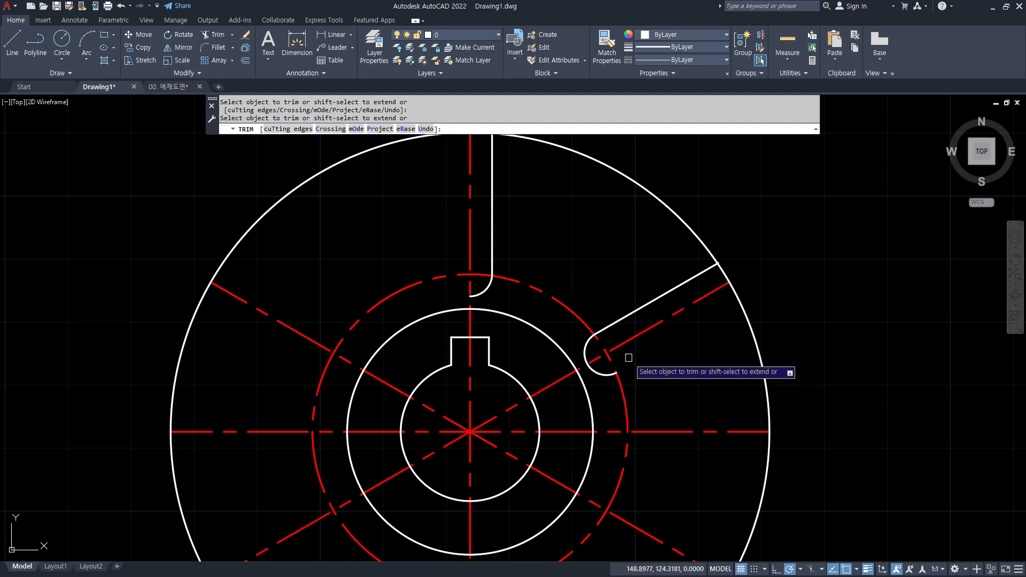
pyautogui.press('Return')
# Check the reference image and offset both slot walls by 5 toward the area between them
pyautogui.moveTo(780, 384); pyautogui.dragTo(745, 422, button='middle')
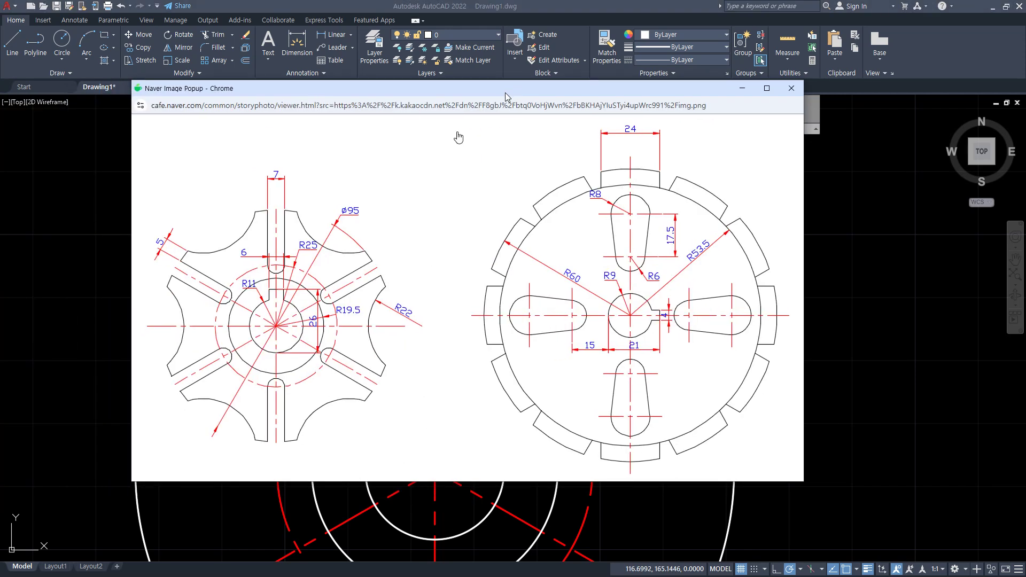
pyautogui.moveTo(173, 274)
pyautogui.mouseDown()
pyautogui.moveTo(155, 225)
pyautogui.moveTo(197, 266)
pyautogui.moveTo(142, 280)
pyautogui.moveTo(163, 217)
pyautogui.moveTo(188, 270)
pyautogui.moveTo(181, 278)
pyautogui.mouseUp()
pyautogui.press('Escape')
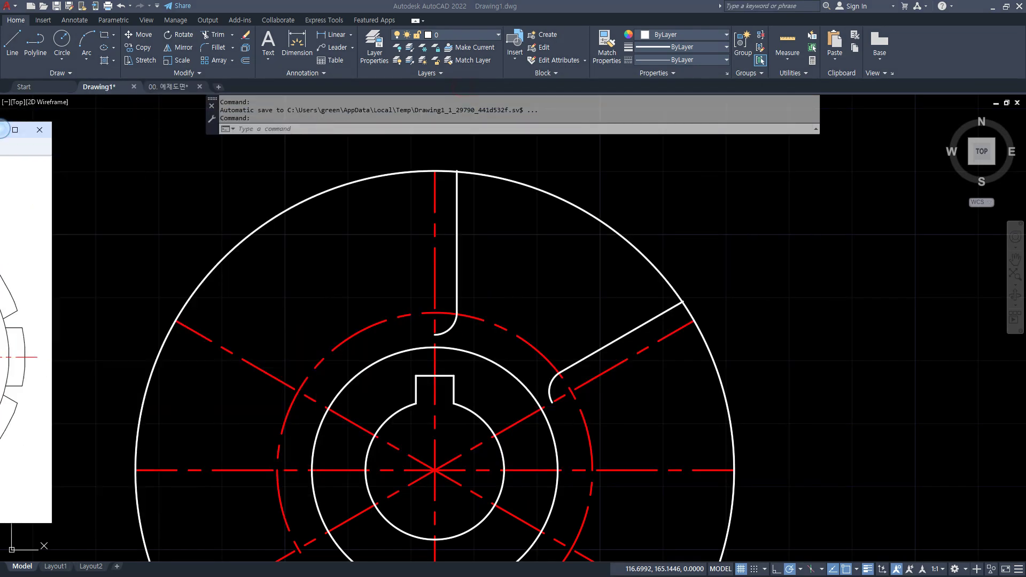
pyautogui.write('o')
pyautogui.press('Return')
pyautogui.write('5')
pyautogui.press('Return')
pyautogui.click(457, 220)
pyautogui.click(525, 247)
pyautogui.click(616, 338)
pyautogui.click(576, 300)
pyautogui.press('Return')
# Trim the 95-diameter circle between the two 5 offset lines and between each slot wall and its centre line
pyautogui.write('tr')
pyautogui.press('Return')
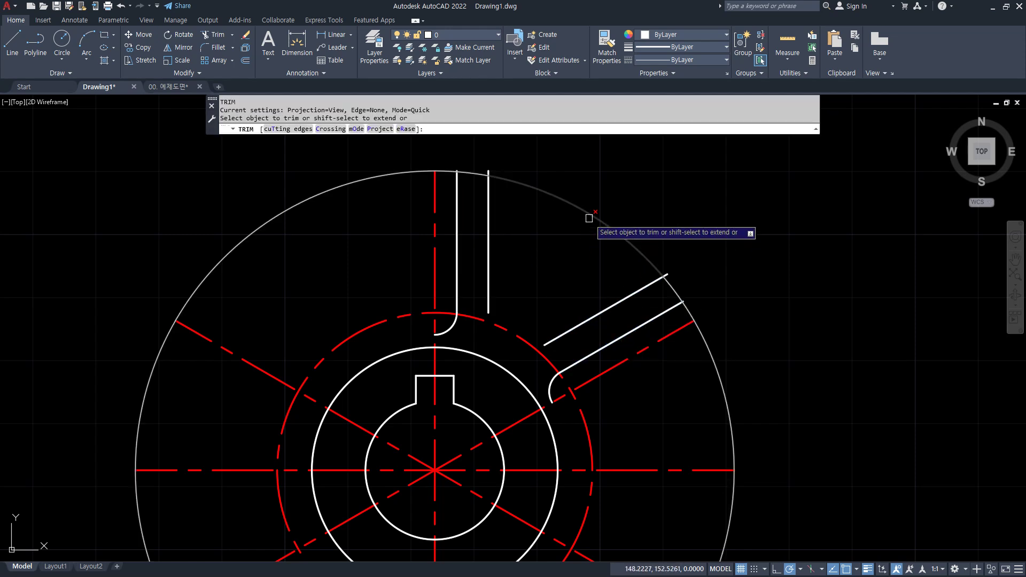
pyautogui.click(590, 217)
pyautogui.click(449, 171)
pyautogui.click(688, 310)
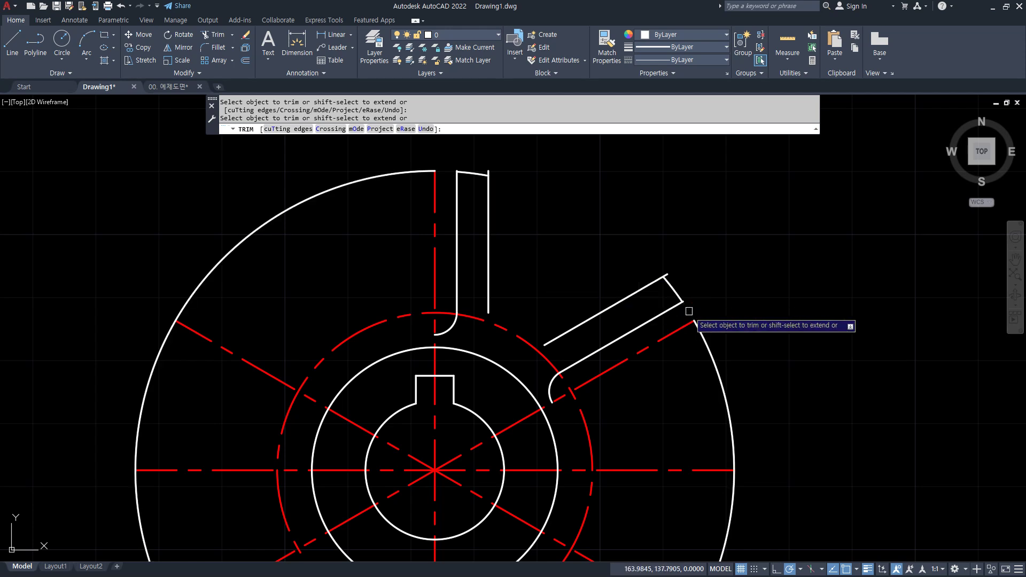
pyautogui.press('Return')
# Erase the remaining large arc of the 95-diameter circle and the two 5 offset lines
pyautogui.click(701, 336)
pyautogui.click(650, 284)
pyautogui.click(488, 231)
pyautogui.write('e')
pyautogui.press('Return')
# Fillet with radius 0 at the outer ends of both slot walls, joining each wall to its rim arc in a sharp corner
pyautogui.write('f')
pyautogui.press('Return')
pyautogui.click(458, 206)
pyautogui.press('Return')
pyautogui.click(673, 289)
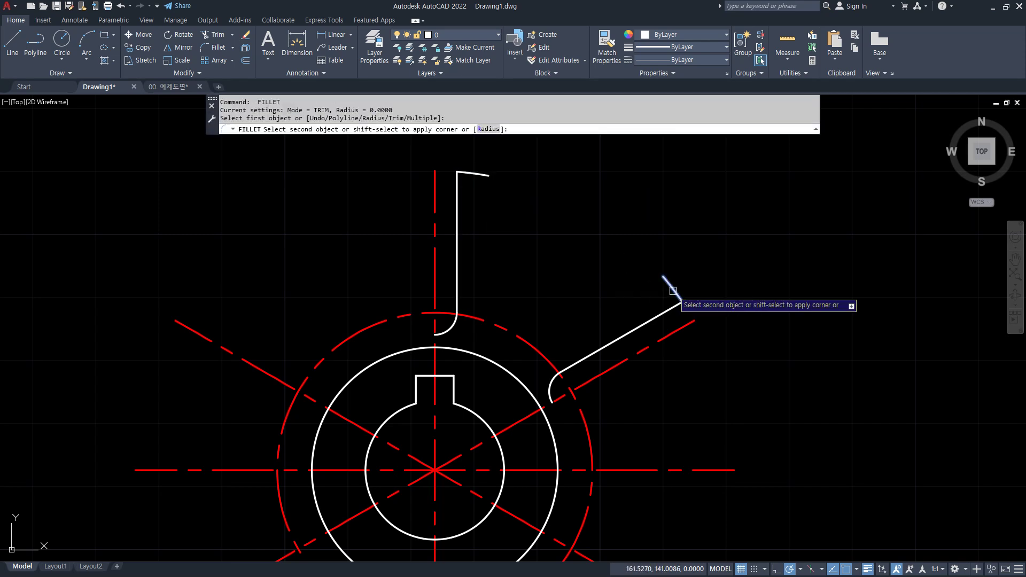
pyautogui.scroll(6, 709, 305)
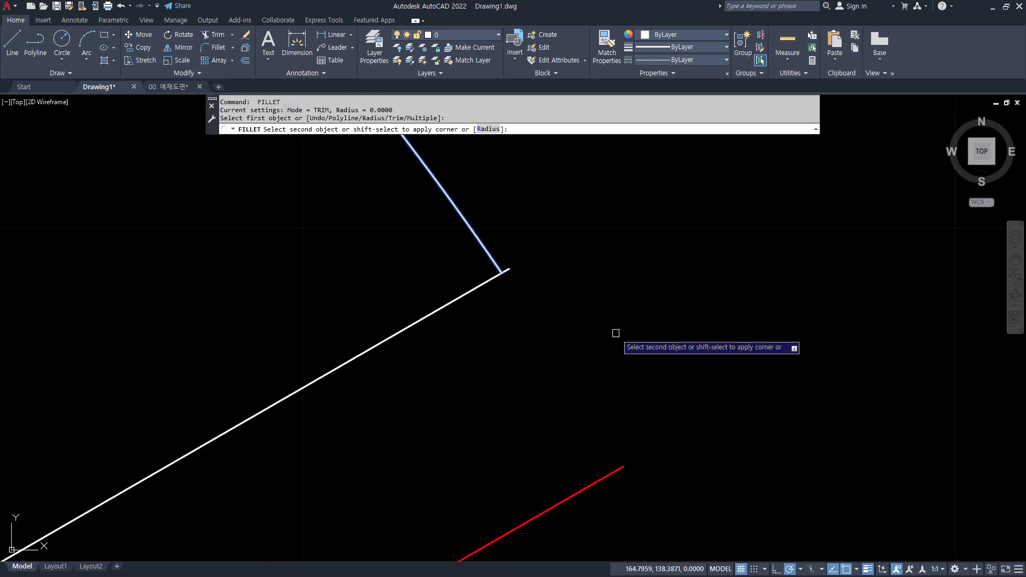
pyautogui.click(468, 294)
pyautogui.scroll(-5, 464, 375)
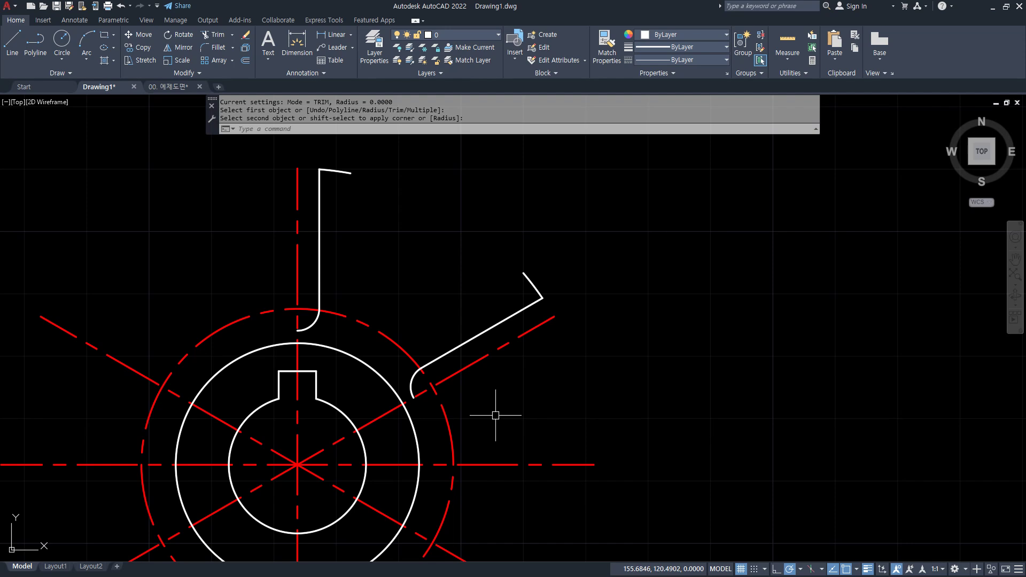
# Check the reference image for the radius of the concave arc between neighbouring rim ends
pyautogui.hotkey('alt', 'Tab')
pyautogui.moveTo(454, 325)
pyautogui.mouseDown()
pyautogui.moveTo(439, 387)
pyautogui.moveTo(454, 400)
pyautogui.mouseUp()
pyautogui.moveTo(484, 367)
pyautogui.mouseDown()
pyautogui.moveTo(445, 345)
pyautogui.moveTo(490, 372)
pyautogui.mouseUp()
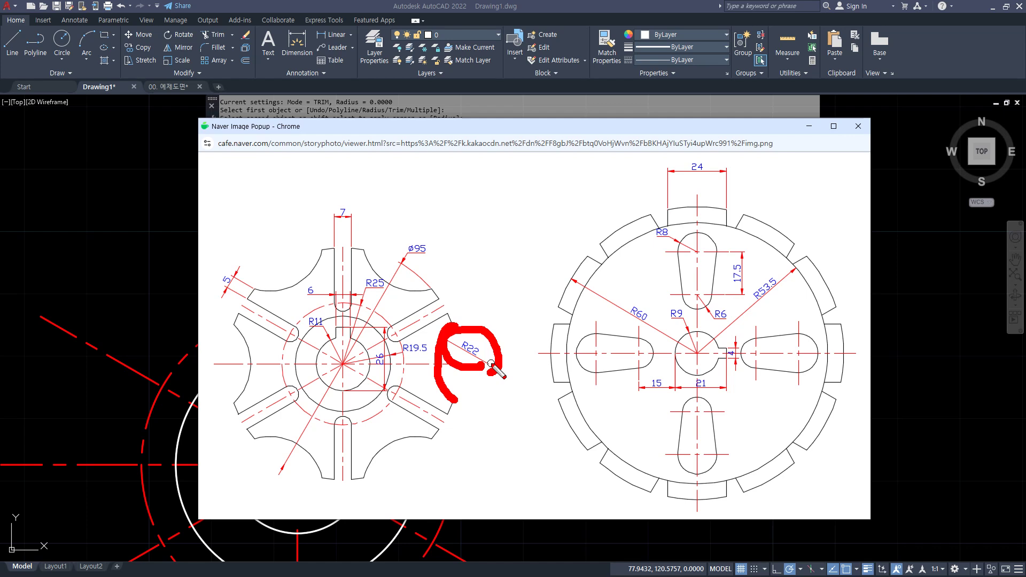
pyautogui.press('Escape')
pyautogui.moveTo(537, 130)
pyautogui.mouseDown()
pyautogui.moveTo(103, 205)
pyautogui.moveTo(0, 201)
pyautogui.mouseUp()
pyautogui.moveTo(339, 171)
pyautogui.mouseDown()
pyautogui.moveTo(345, 164)
pyautogui.moveTo(357, 183)
pyautogui.mouseUp()
pyautogui.moveTo(528, 282); pyautogui.dragTo(519, 279)
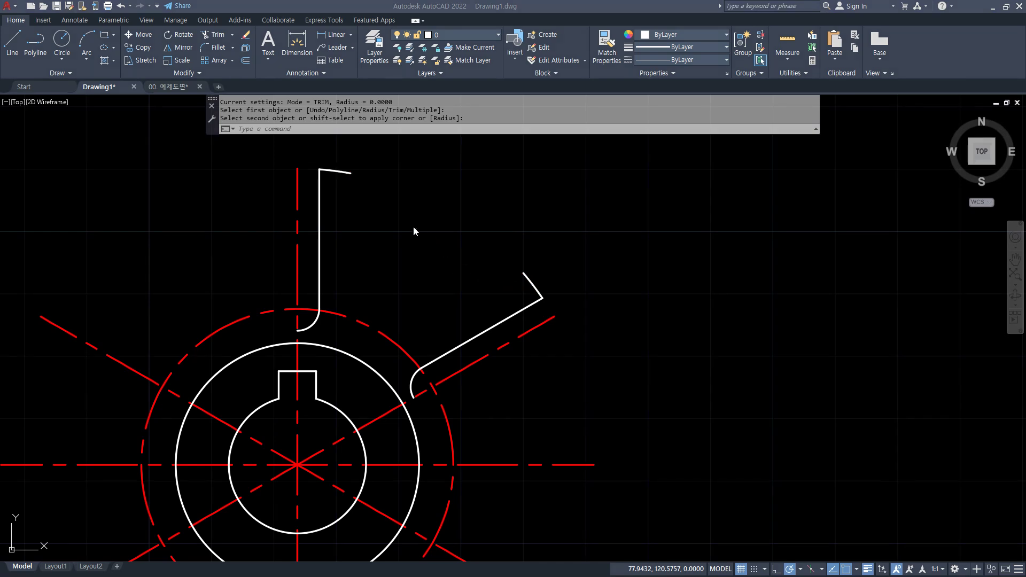
pyautogui.moveTo(410, 224); pyautogui.dragTo(412, 287, button='middle')
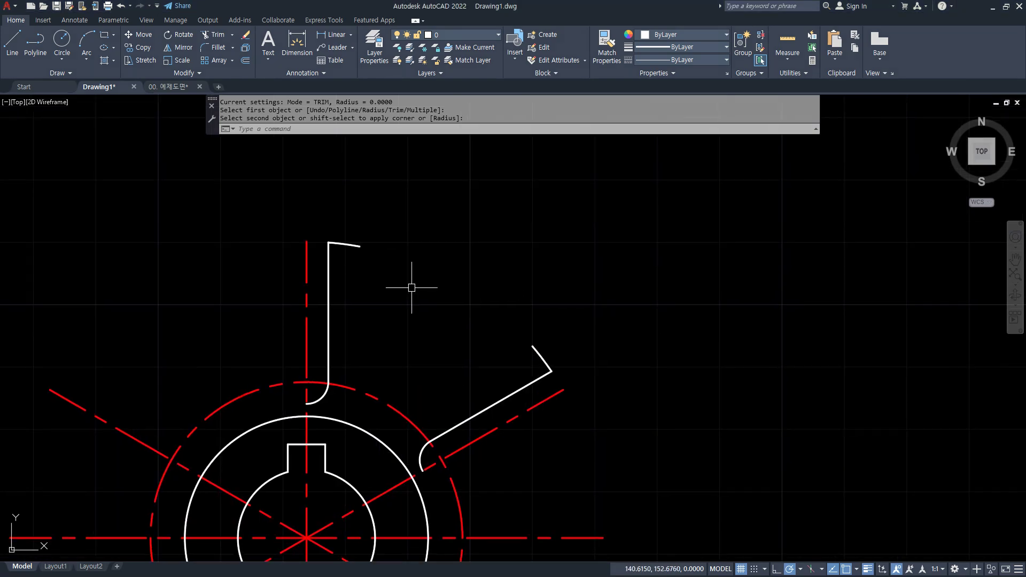
pyautogui.moveTo(360, 248)
pyautogui.mouseDown()
pyautogui.moveTo(507, 203)
pyautogui.moveTo(494, 221)
pyautogui.mouseUp()
pyautogui.moveTo(350, 172); pyautogui.dragTo(425, 317)
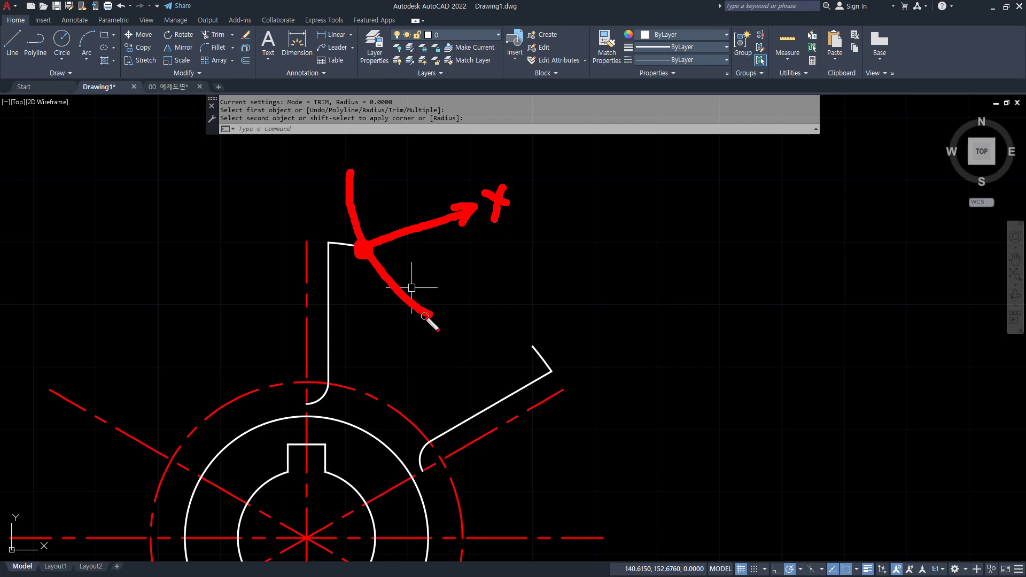
pyautogui.moveTo(533, 344); pyautogui.dragTo(531, 342)
pyautogui.moveTo(501, 206); pyautogui.dragTo(539, 201)
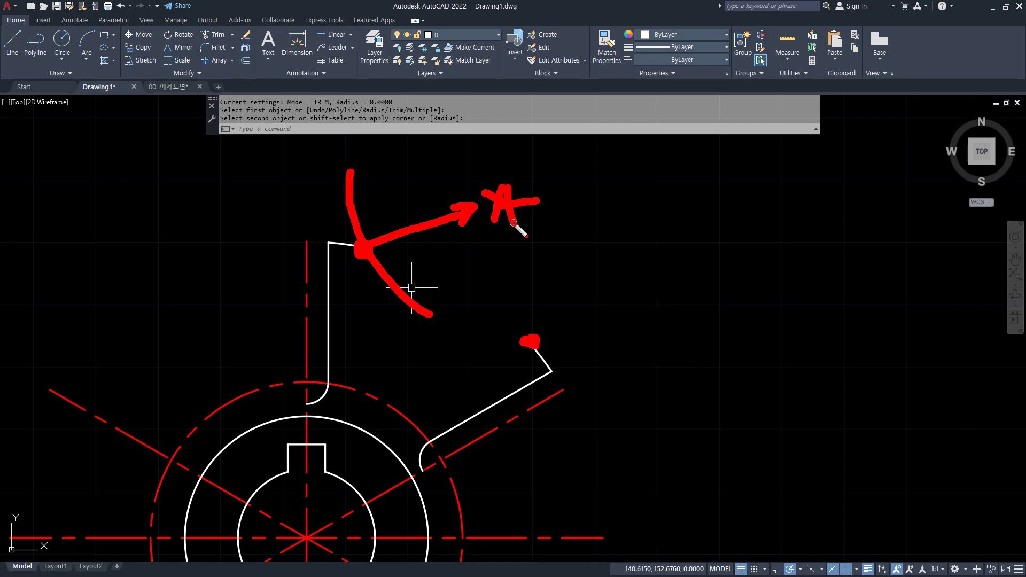
pyautogui.moveTo(599, 326)
pyautogui.mouseDown()
pyautogui.moveTo(459, 333)
pyautogui.moveTo(410, 303)
pyautogui.mouseUp()
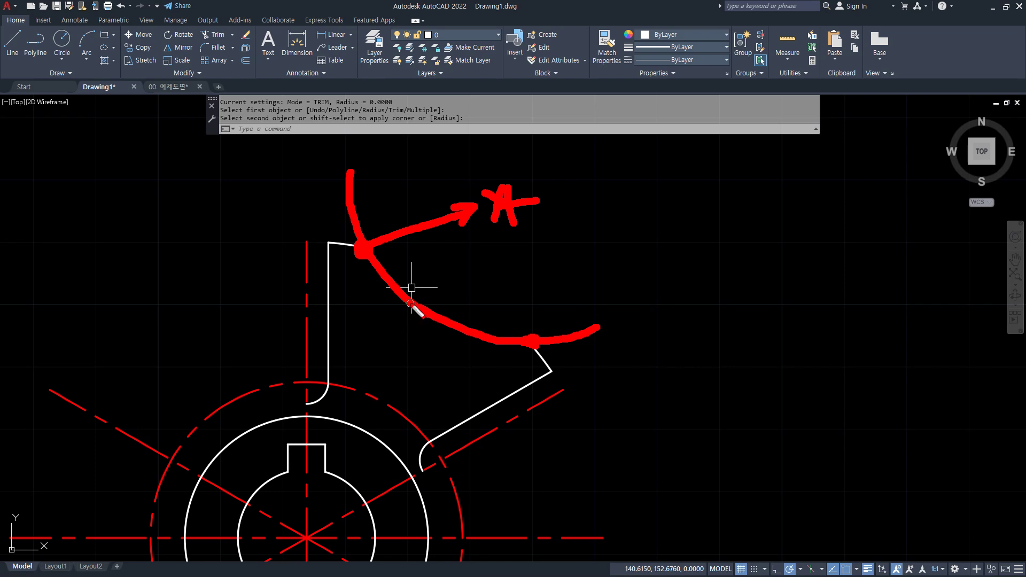
pyautogui.press('e')
pyautogui.moveTo(360, 245)
pyautogui.mouseDown()
pyautogui.moveTo(463, 221)
pyautogui.moveTo(463, 210)
pyautogui.moveTo(468, 231)
pyautogui.mouseUp()
pyautogui.moveTo(533, 343)
pyautogui.mouseDown()
pyautogui.moveTo(495, 238)
pyautogui.moveTo(504, 247)
pyautogui.mouseUp()
pyautogui.moveTo(463, 212); pyautogui.dragTo(512, 211)
pyautogui.moveTo(476, 180); pyautogui.dragTo(477, 241)
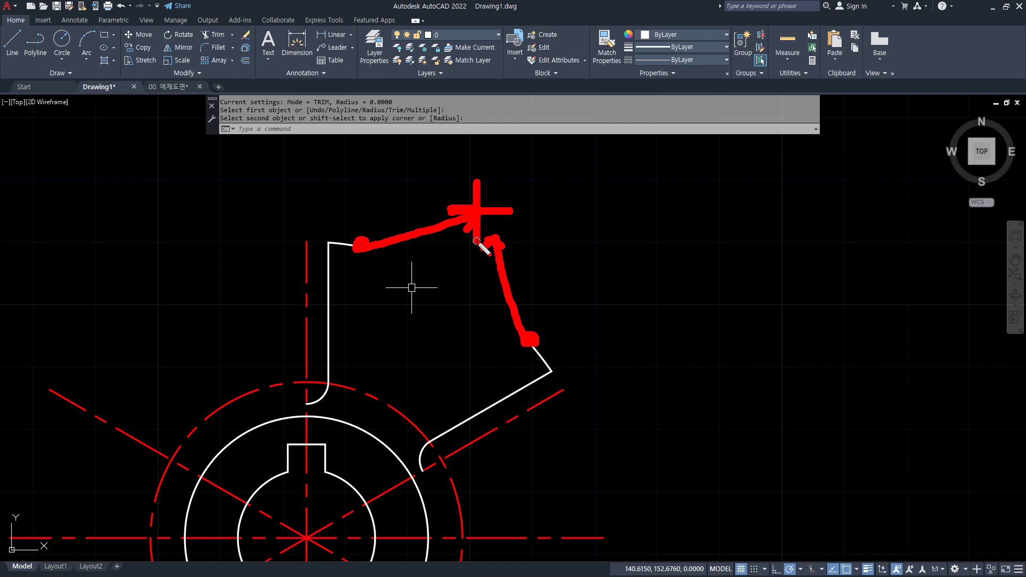
pyautogui.press('Escape')
# Draw two construction circles of radius 22 centred on the free inner ends of the two rim arcs
pyautogui.write('C')
pyautogui.press('Return')
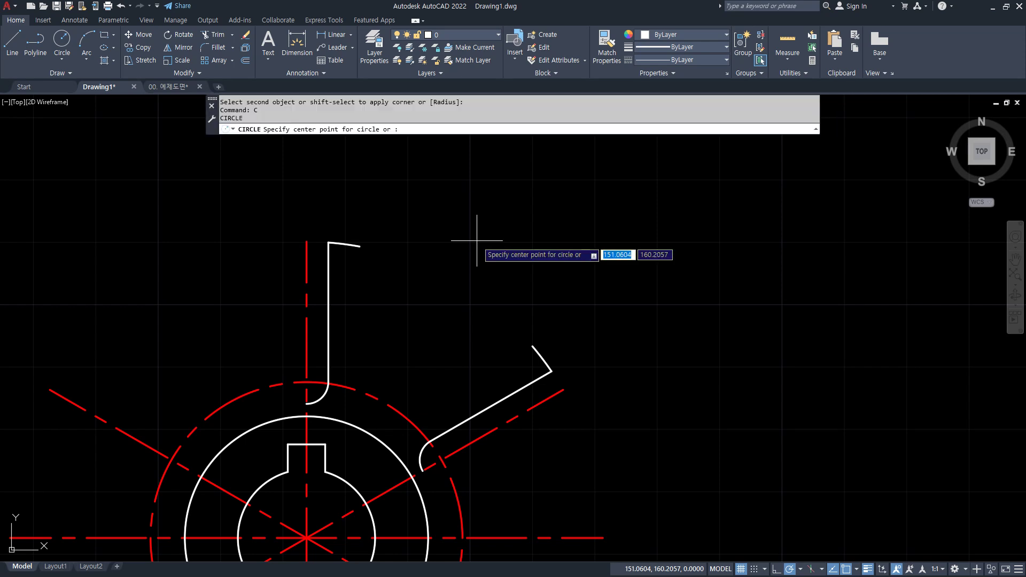
pyautogui.click(360, 246)
pyautogui.write('22')
pyautogui.press('Return')
pyautogui.press('Return')
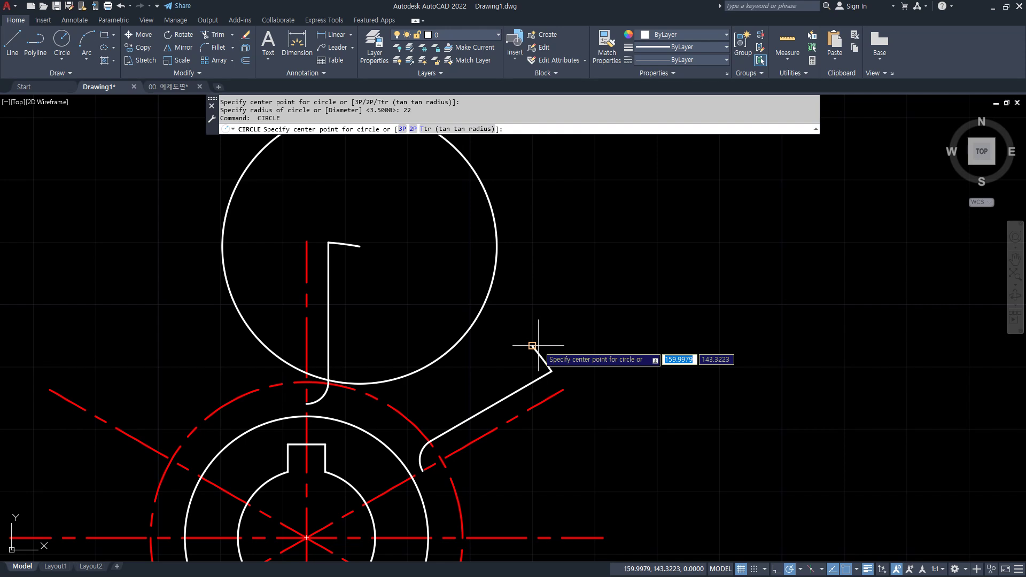
pyautogui.click(533, 346)
pyautogui.write('22')
pyautogui.press('Return')
pyautogui.hotkey('ctrl', 'shift', '3')
pyautogui.moveTo(515, 234)
pyautogui.mouseDown()
pyautogui.moveTo(501, 209)
pyautogui.moveTo(500, 230)
pyautogui.mouseUp()
pyautogui.moveTo(392, 389)
pyautogui.mouseDown()
pyautogui.moveTo(413, 391)
pyautogui.moveTo(378, 392)
pyautogui.mouseUp()
pyautogui.hotkey('ctrl', 'shift', '6')
pyautogui.moveTo(373, 381); pyautogui.dragTo(406, 411)
pyautogui.press('Escape')
# Draw a third circle of radius 22 centred on the upper intersection of the two construction circles
pyautogui.write('c')
pyautogui.press('Return')
pyautogui.click(492, 216)
pyautogui.write('22')
pyautogui.press('Return')
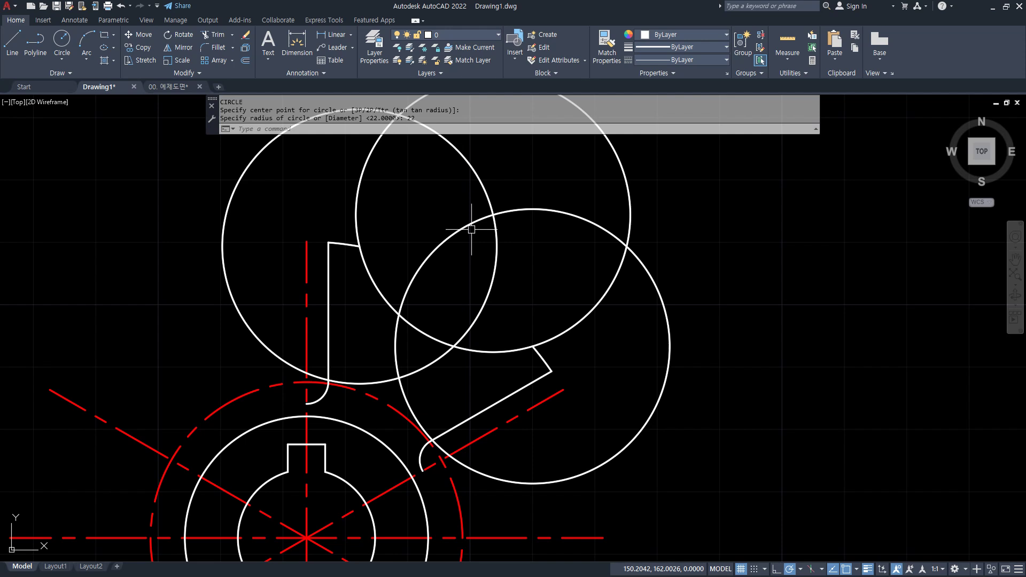
pyautogui.hotkey('ctrl', 'shift', '3')
pyautogui.moveTo(360, 243); pyautogui.dragTo(361, 246)
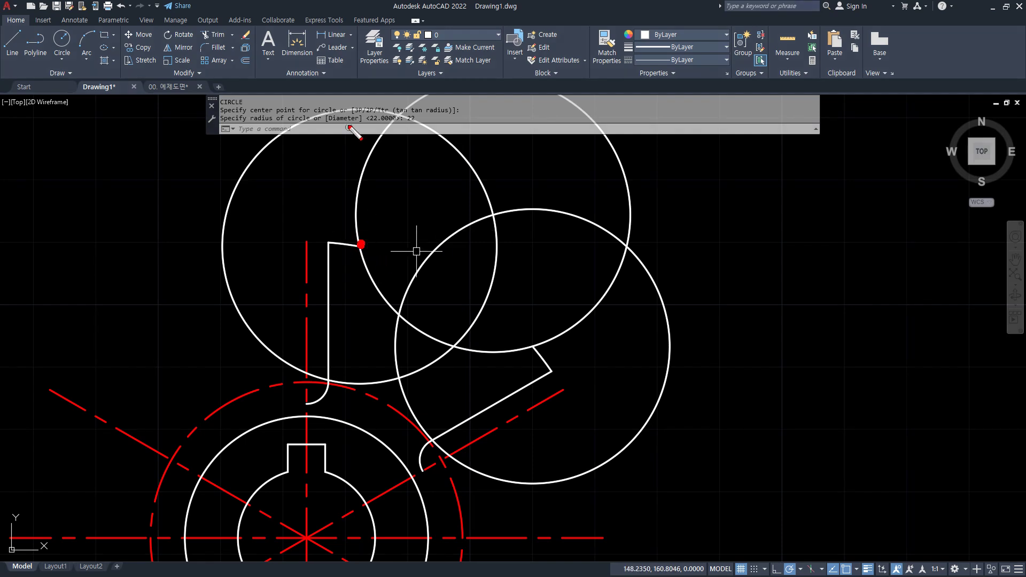
pyautogui.moveTo(350, 127); pyautogui.dragTo(356, 257)
pyautogui.moveTo(324, 160); pyautogui.dragTo(367, 146)
pyautogui.moveTo(356, 256)
pyautogui.mouseDown()
pyautogui.moveTo(435, 152)
pyautogui.moveTo(422, 212)
pyautogui.mouseUp()
pyautogui.moveTo(296, 286); pyautogui.dragTo(457, 288)
pyautogui.moveTo(432, 246); pyautogui.dragTo(456, 289)
pyautogui.moveTo(358, 259)
pyautogui.mouseDown()
pyautogui.moveTo(396, 350)
pyautogui.moveTo(411, 357)
pyautogui.mouseUp()
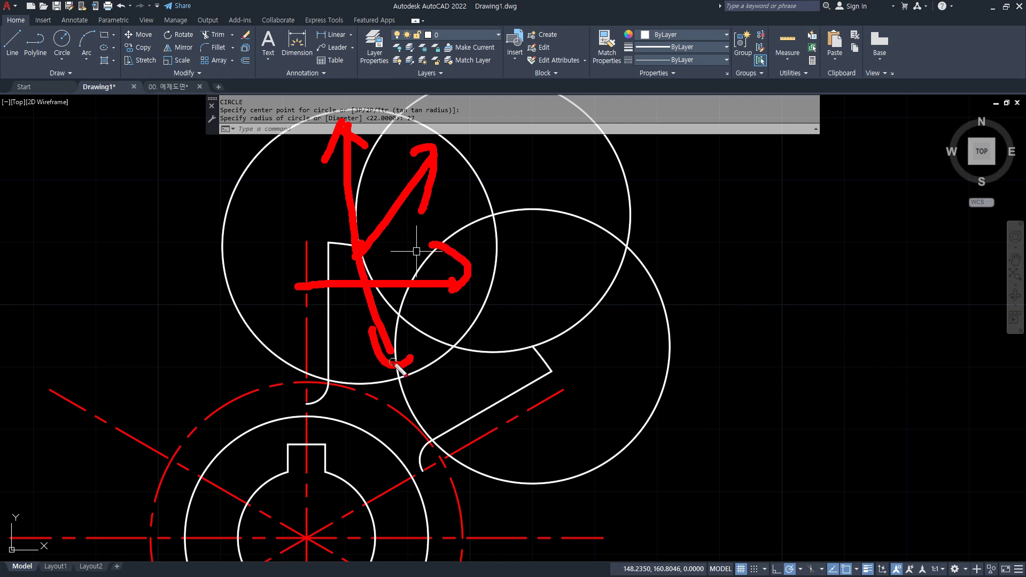
pyautogui.press('Delete')
pyautogui.moveTo(369, 378)
pyautogui.mouseDown()
pyautogui.moveTo(480, 114)
pyautogui.moveTo(528, 300)
pyautogui.mouseUp()
pyautogui.press('Escape')
# Erase the third circle, leaving only the two construction circles centred on the rim arc ends
pyautogui.click(657, 159)
pyautogui.click(600, 178)
pyautogui.write('E')
pyautogui.press('Return')
pyautogui.moveTo(506, 236)
pyautogui.mouseDown()
pyautogui.moveTo(476, 210)
pyautogui.moveTo(501, 249)
pyautogui.mouseUp()
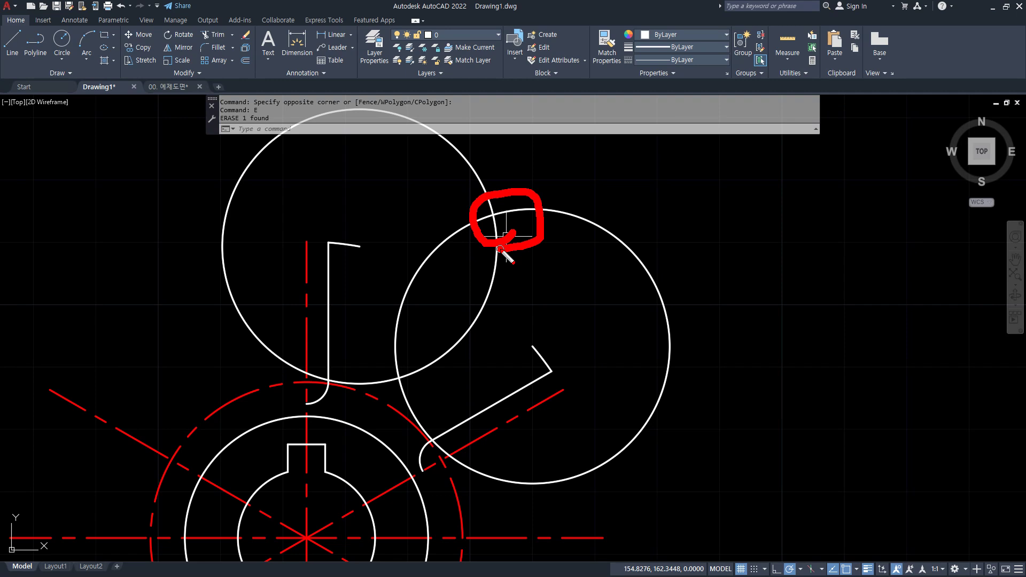
# Redraw the radius-22 circle at the outer intersection of the two construction circles
pyautogui.press('Escape')
pyautogui.write('C')
pyautogui.press('Return')
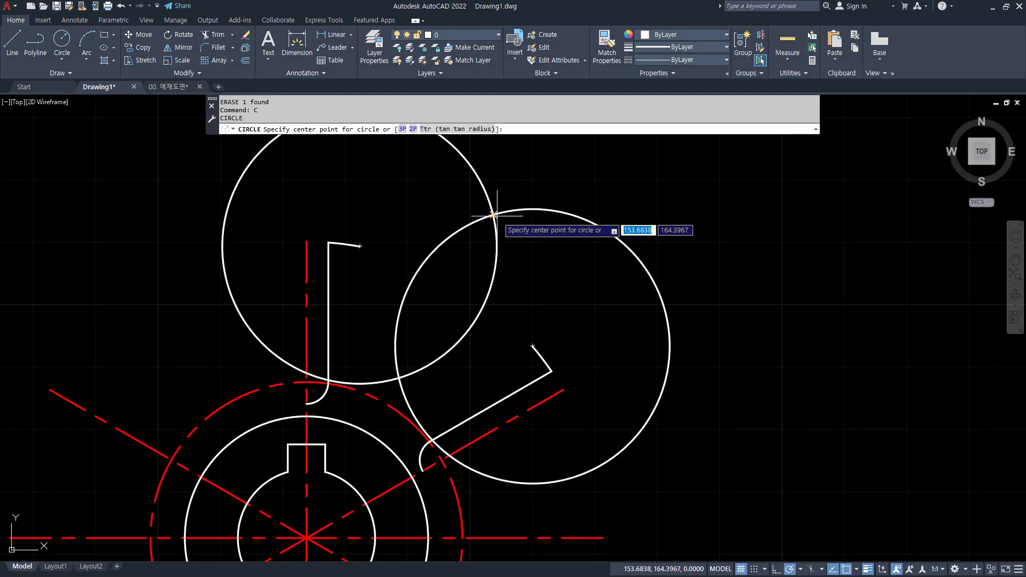
pyautogui.click(492, 215)
pyautogui.press('Return')
# Erase the two construction circles centred on the rim arc ends
pyautogui.click(559, 271)
pyautogui.click(433, 174)
pyautogui.write('E')
pyautogui.press('Return')
# Trim the remaining radius-22 circle so only the concave arc between the two rim ends is left
pyautogui.write('TR')
pyautogui.press('Return')
pyautogui.click(743, 321)
pyautogui.click(466, 175)
pyautogui.click(467, 174)
pyautogui.click(684, 321)
pyautogui.press('Return')
pyautogui.press('Return')
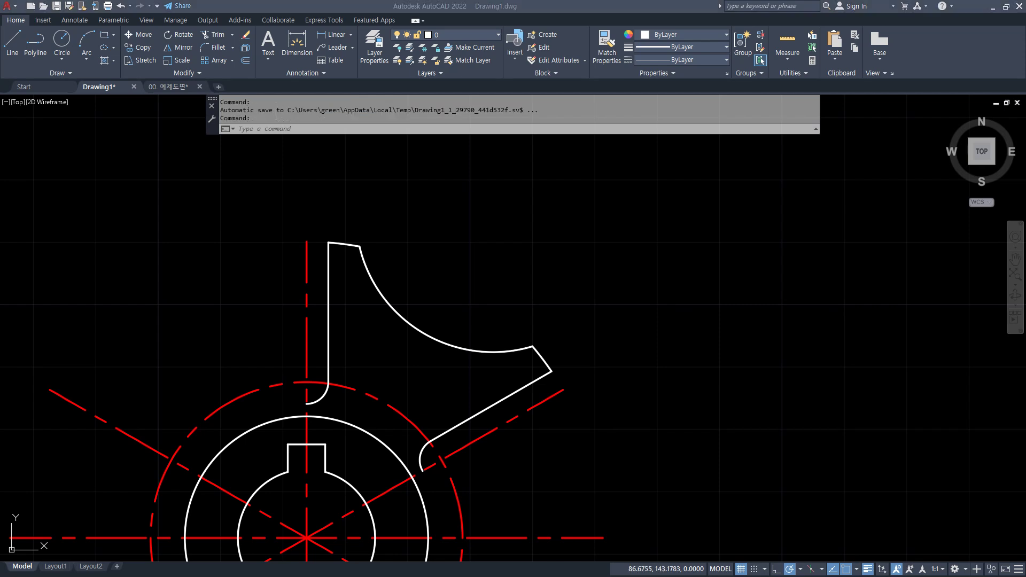
# Erase the trimmed concave arc and replace it with a Start, End, Radius arc of radius 22 from the upper to the lower rim end
pyautogui.click(402, 319)
pyautogui.press('Delete')
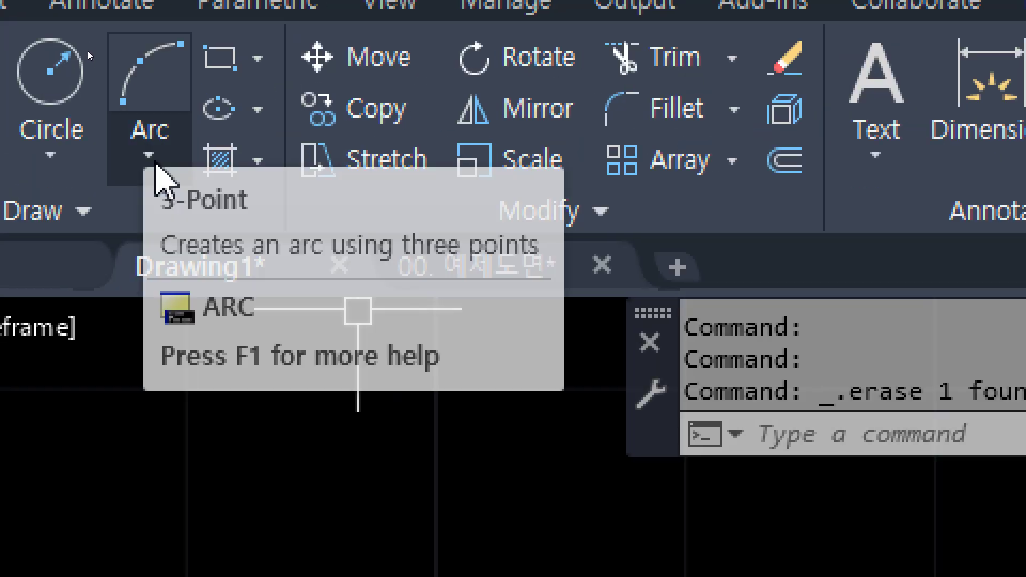
pyautogui.click(157, 160)
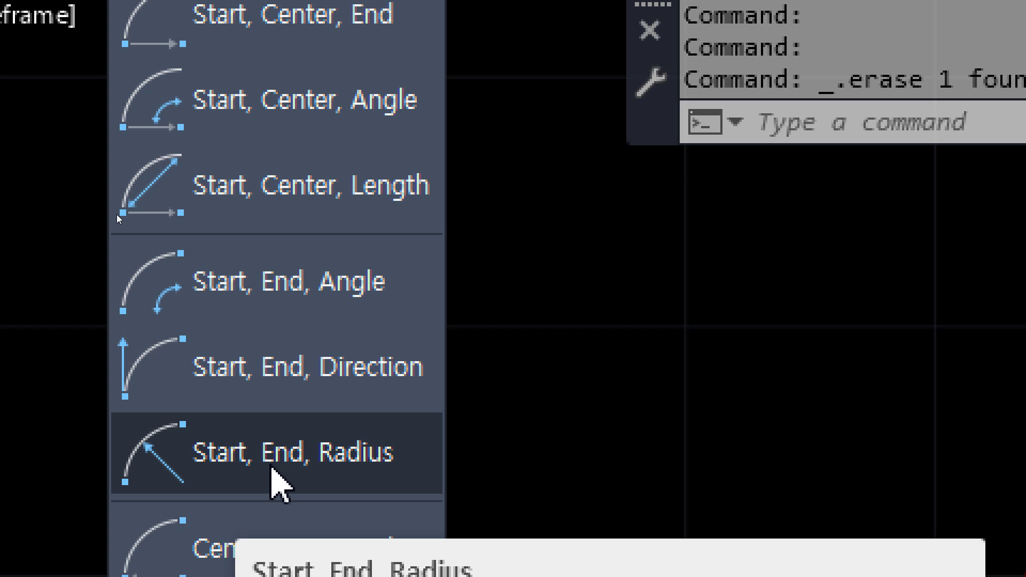
pyautogui.click(273, 470)
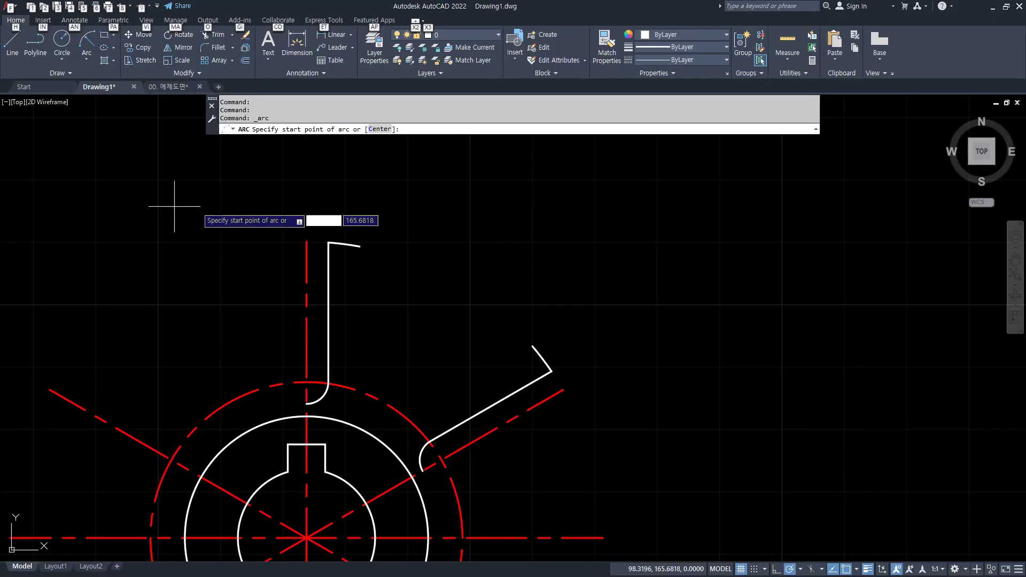
pyautogui.click(360, 247)
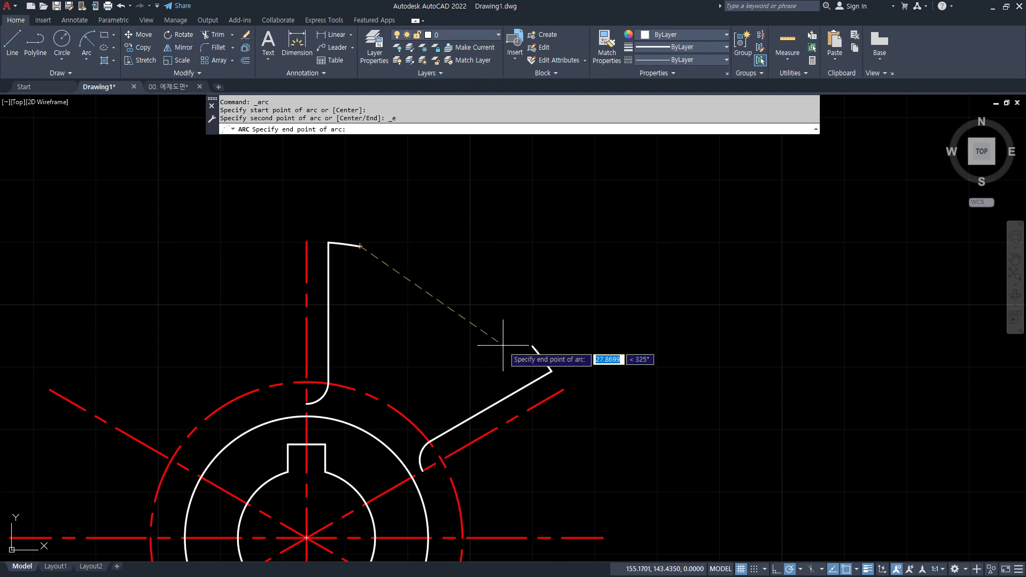
pyautogui.click(533, 346)
pyautogui.write('2')
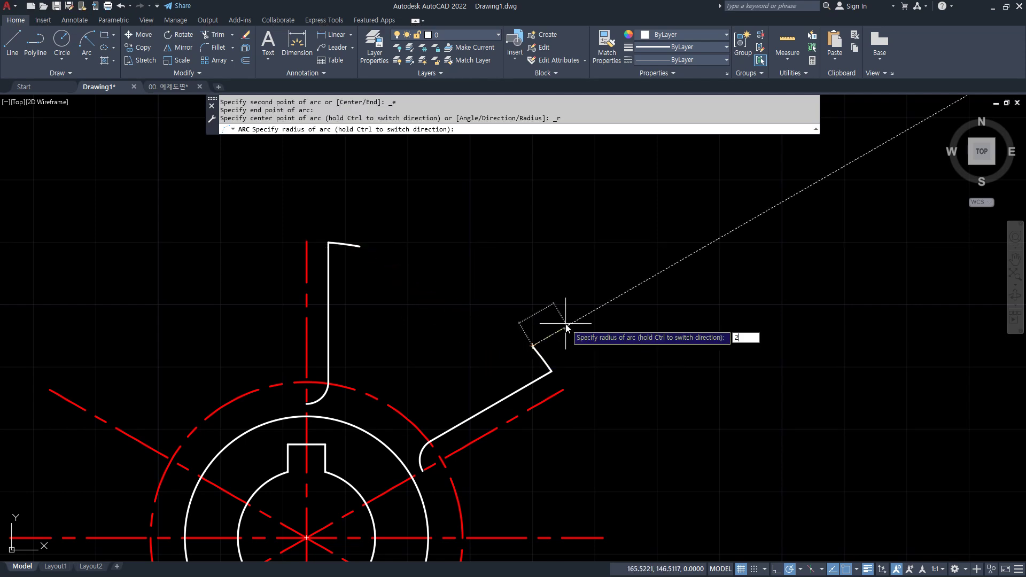
pyautogui.write('2')
pyautogui.press('Return')
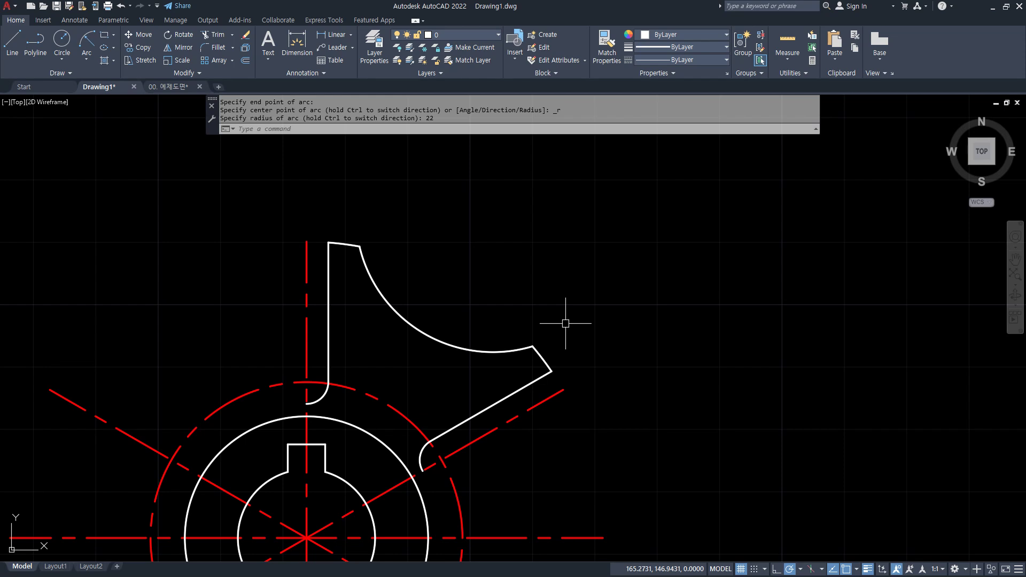
# Draw another Start, End, Radius arc of radius 22 in the opposite order, from the lower rim end to the upper one
pyautogui.click(86, 40)
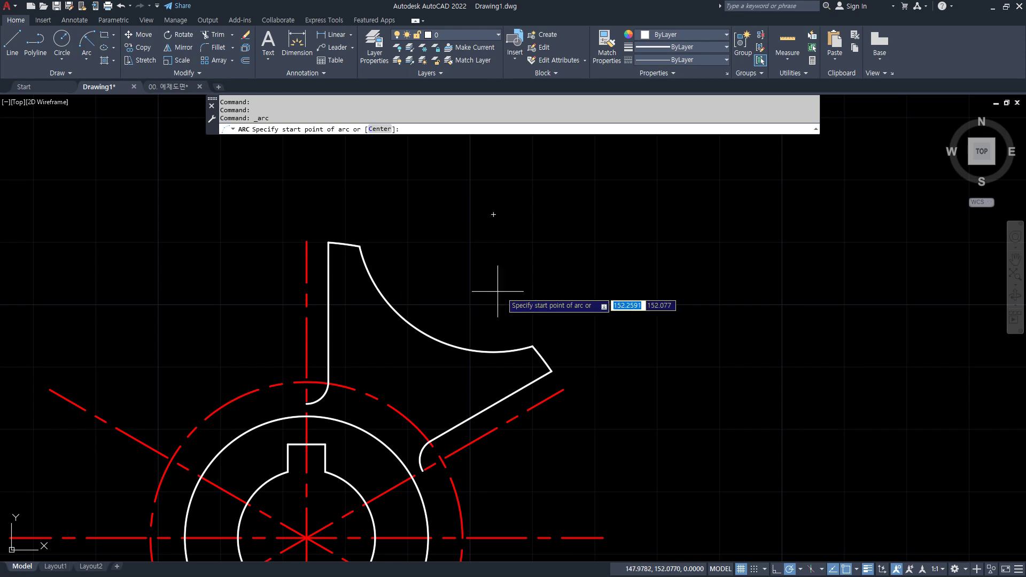
pyautogui.click(533, 346)
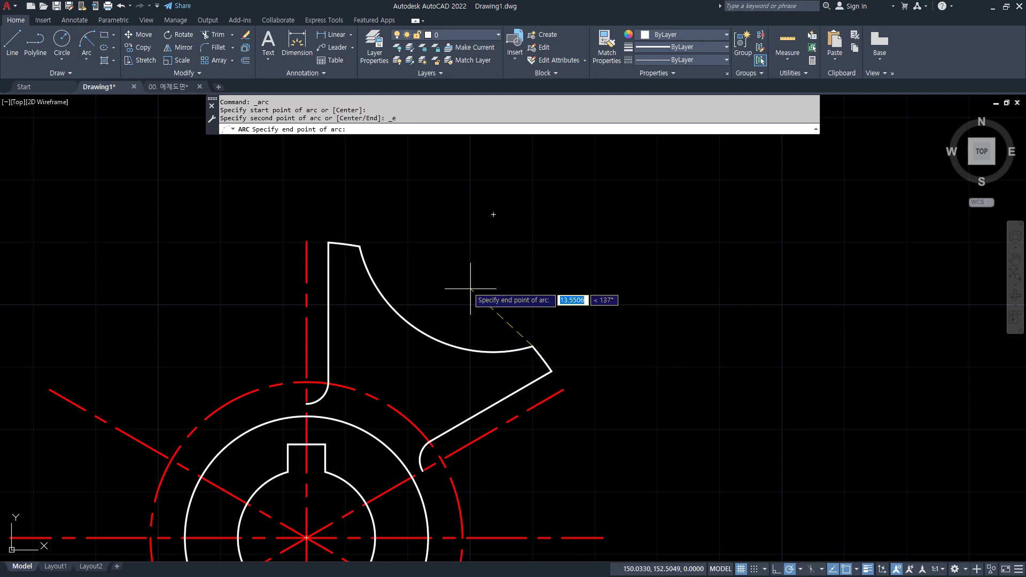
pyautogui.click(360, 247)
pyautogui.write('22')
pyautogui.press('Return')
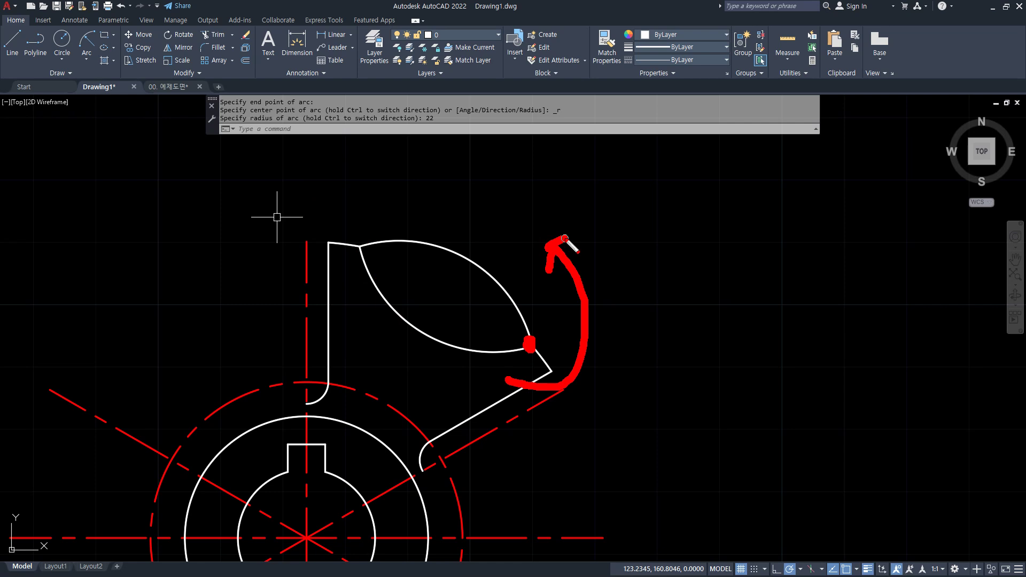
# Erase both radius-22 arcs between the rim ends
pyautogui.click(495, 211)
pyautogui.click(424, 359)
pyautogui.press('Delete')
pyautogui.write('E')
pyautogui.press('Return')
pyautogui.moveTo(348, 177)
pyautogui.mouseDown()
pyautogui.moveTo(314, 198)
pyautogui.moveTo(470, 318)
pyautogui.moveTo(466, 308)
pyautogui.moveTo(473, 331)
pyautogui.mouseUp()
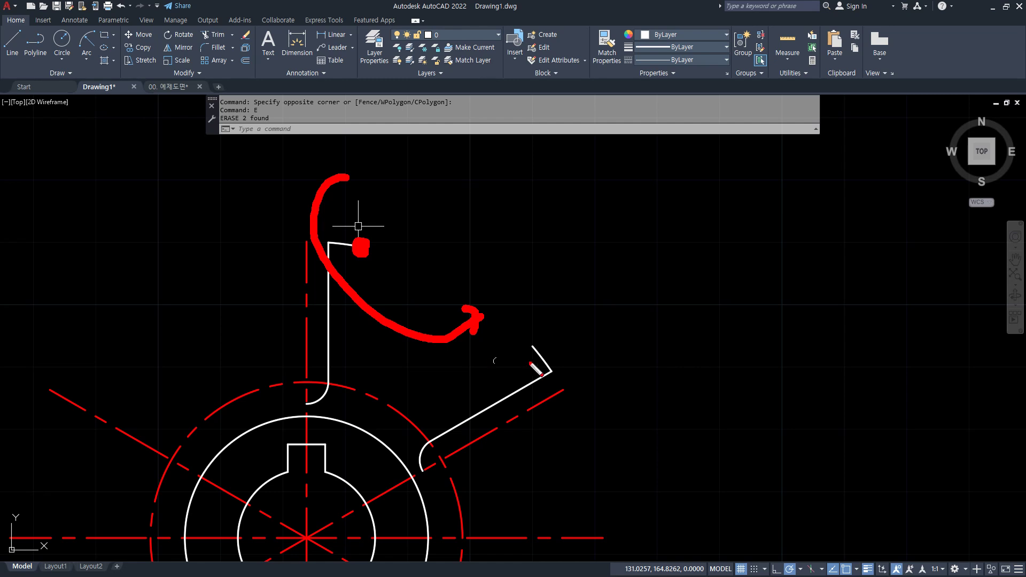
pyautogui.moveTo(531, 345)
pyautogui.mouseDown()
pyautogui.moveTo(551, 327)
pyautogui.moveTo(412, 237)
pyautogui.moveTo(400, 261)
pyautogui.moveTo(422, 275)
pyautogui.mouseUp()
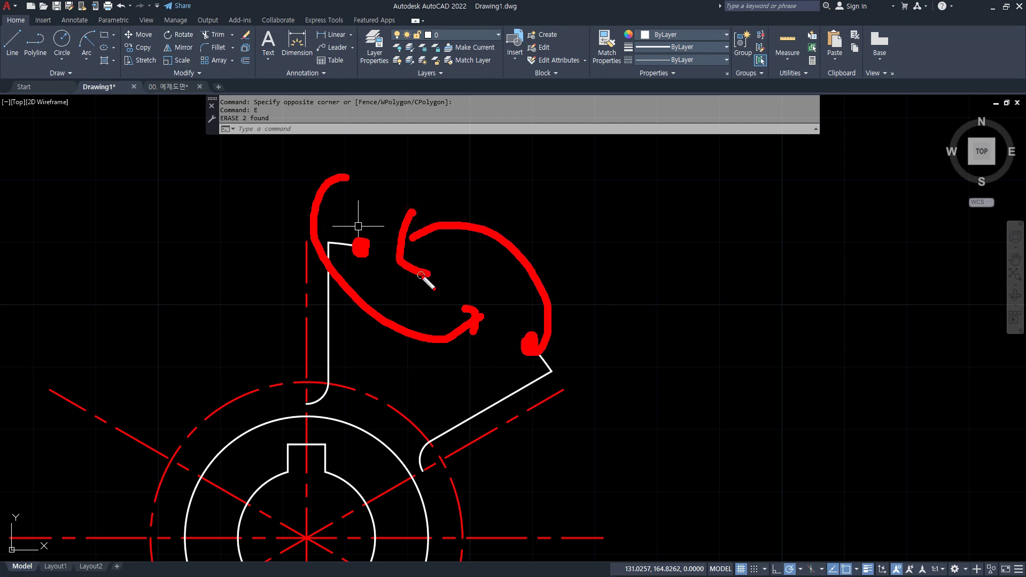
pyautogui.press('Escape')
# Draw the concave arc with Start, End, Radius from the upper rim end counterclockwise to the lower rim end, radius 22
pyautogui.click(87, 40)
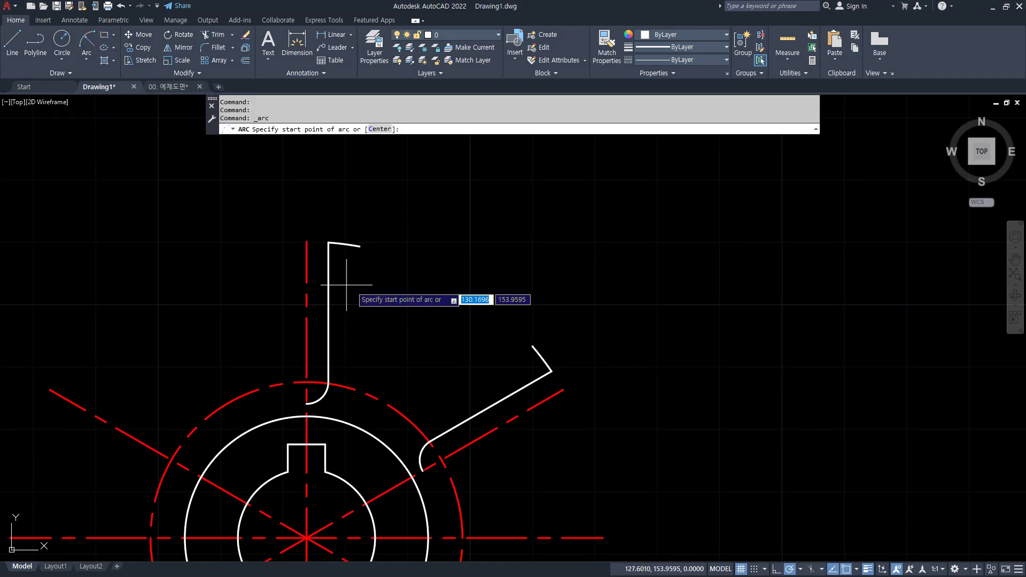
pyautogui.click(361, 247)
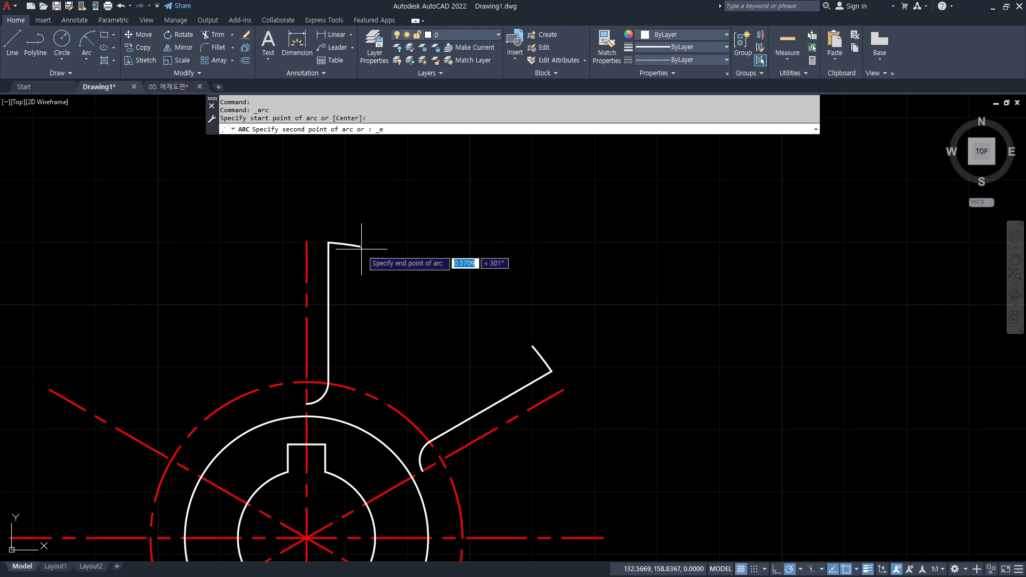
pyautogui.click(533, 346)
pyautogui.write('22')
pyautogui.press('Return')
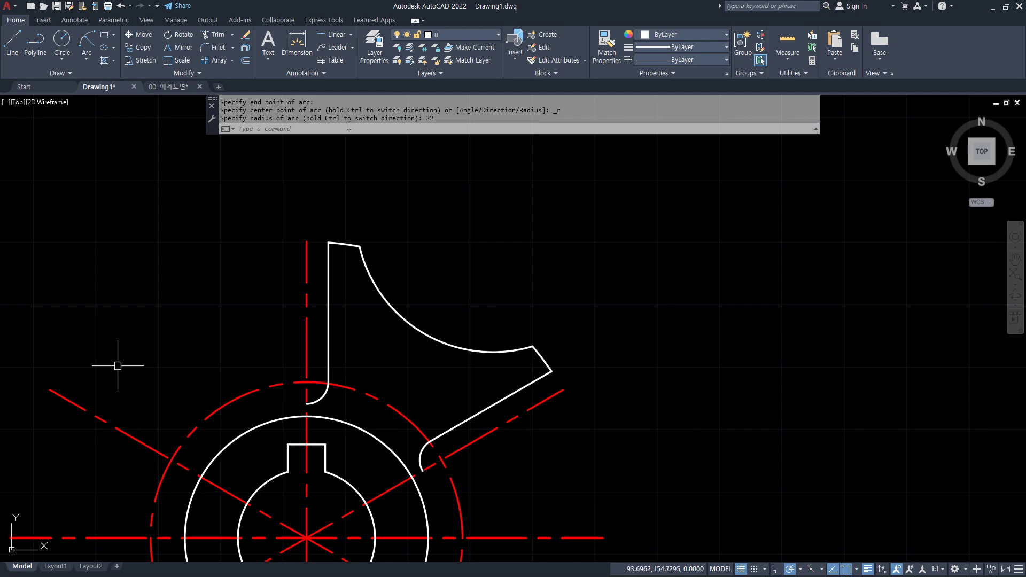
# Polar-array the seven slot and rim sector objects around the bore centre with 6 items over 360 degrees
pyautogui.moveTo(483, 327); pyautogui.dragTo(527, 256, button='middle')
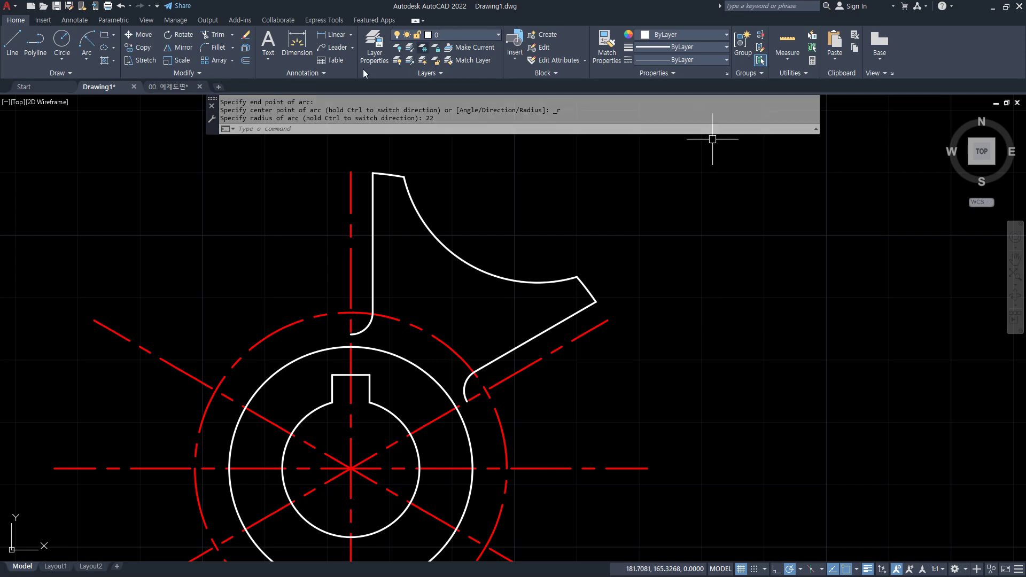
pyautogui.click(233, 61)
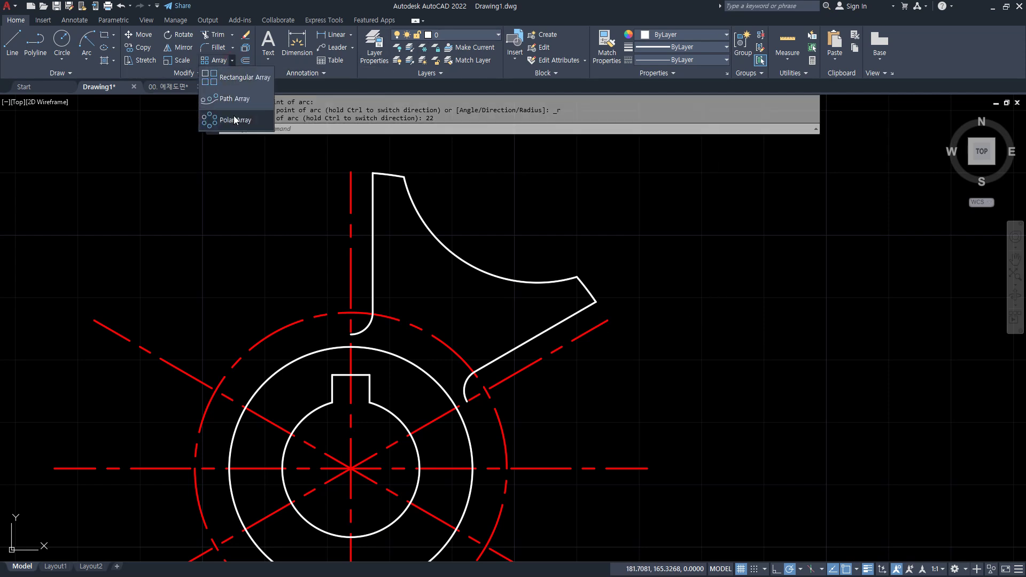
pyautogui.click(235, 120)
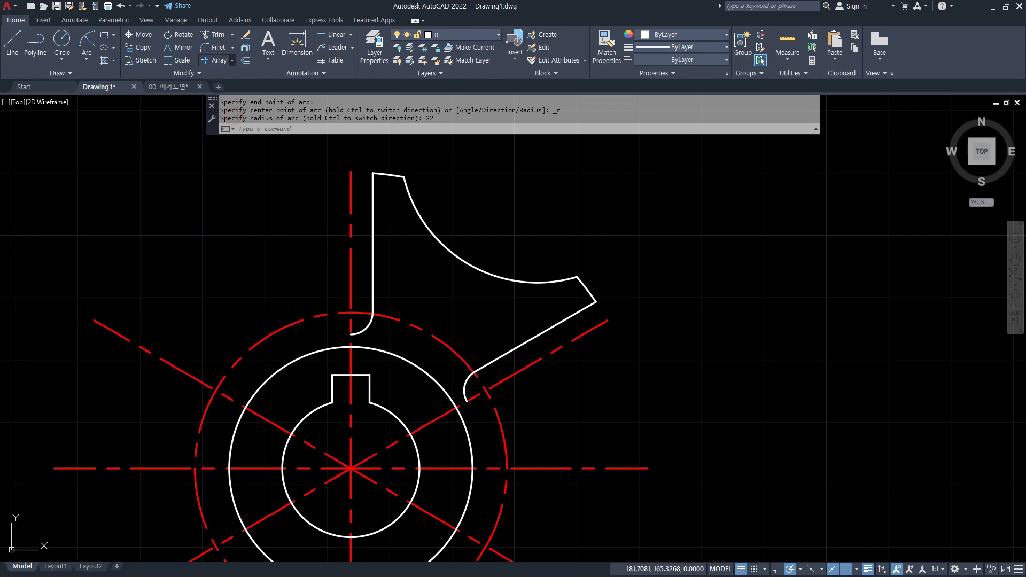
pyautogui.click(362, 323)
pyautogui.click(373, 295)
pyautogui.click(369, 164)
pyautogui.click(414, 209)
pyautogui.click(516, 280)
pyautogui.click(587, 290)
pyautogui.click(559, 323)
pyautogui.click(466, 386)
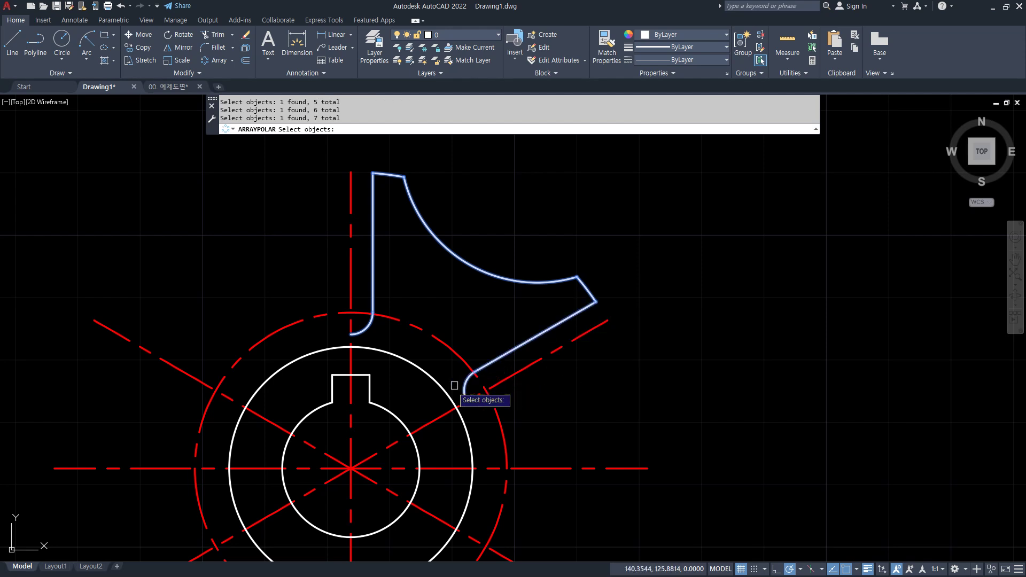
pyautogui.scroll(-2, 449, 386)
pyautogui.moveTo(431, 364); pyautogui.dragTo(431, 293, button='middle')
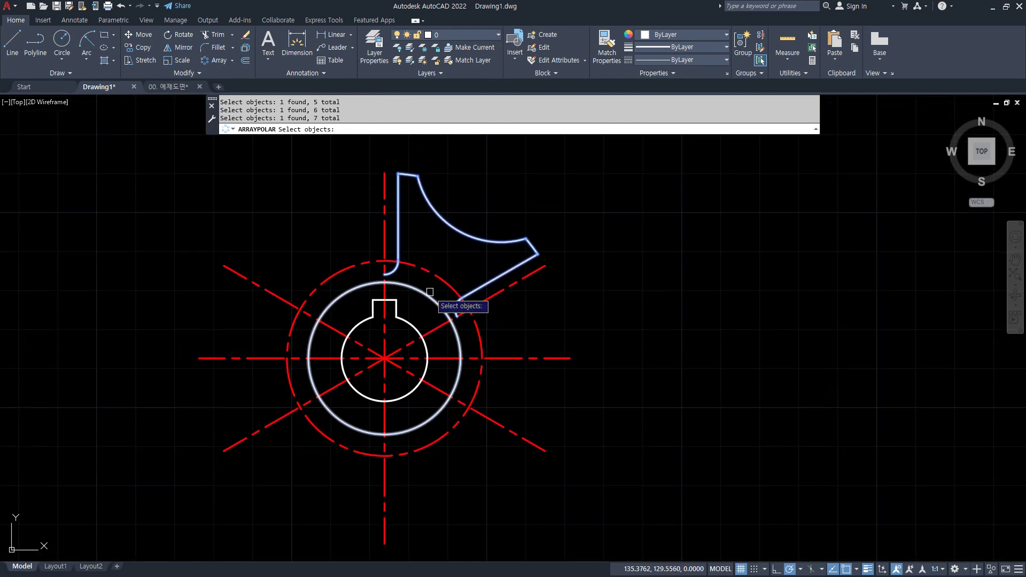
pyautogui.press('Return')
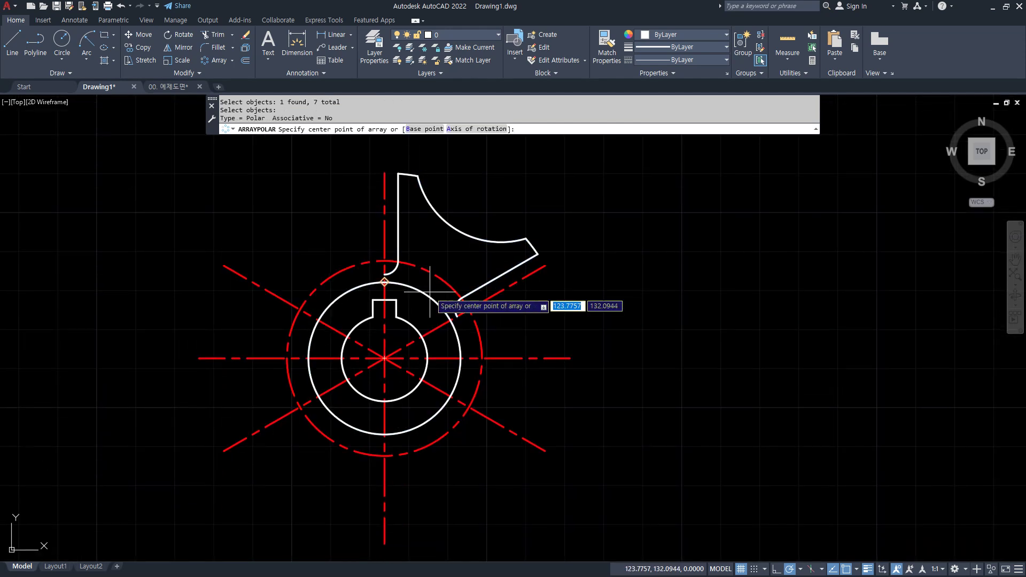
pyautogui.click(385, 358)
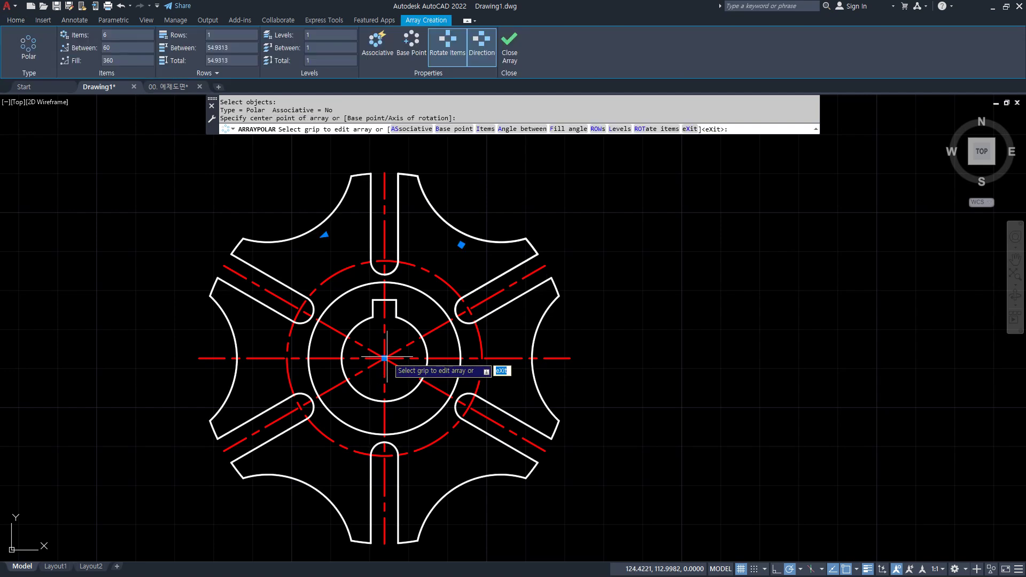
pyautogui.press('Return')
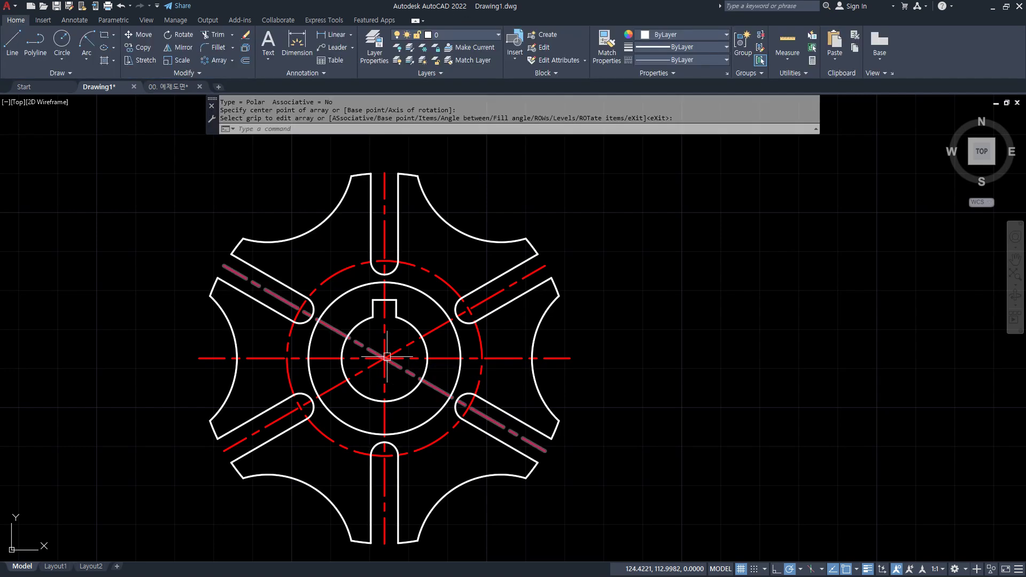